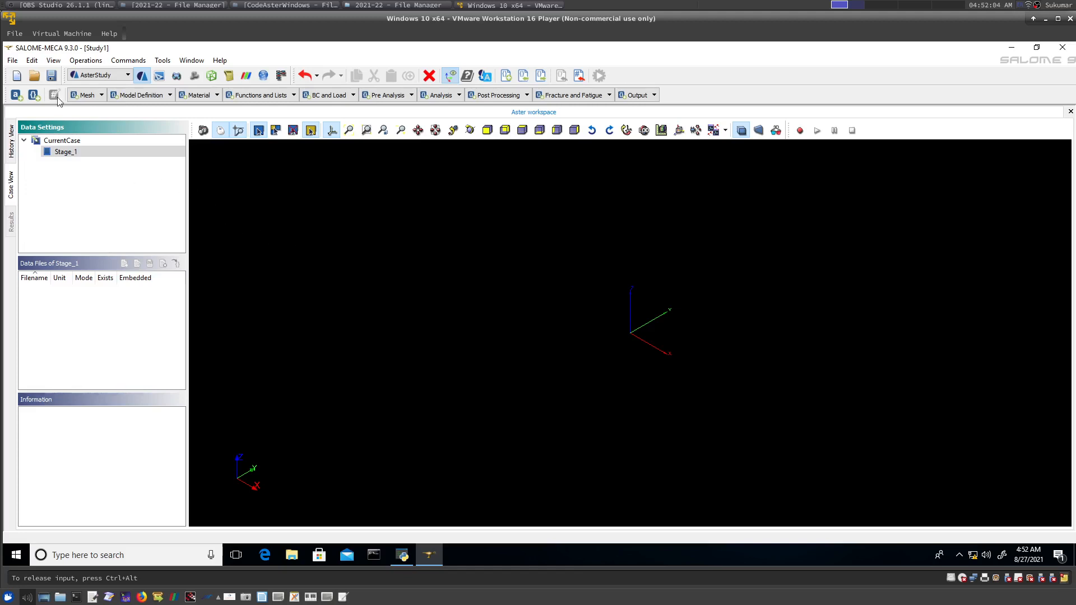
click(86, 96)
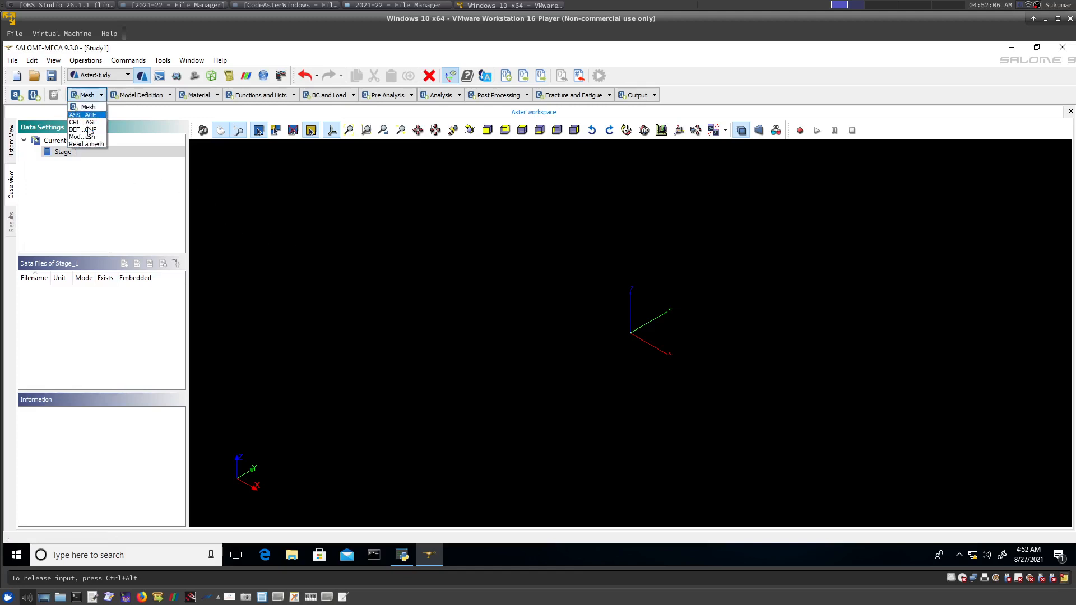
click(270, 199)
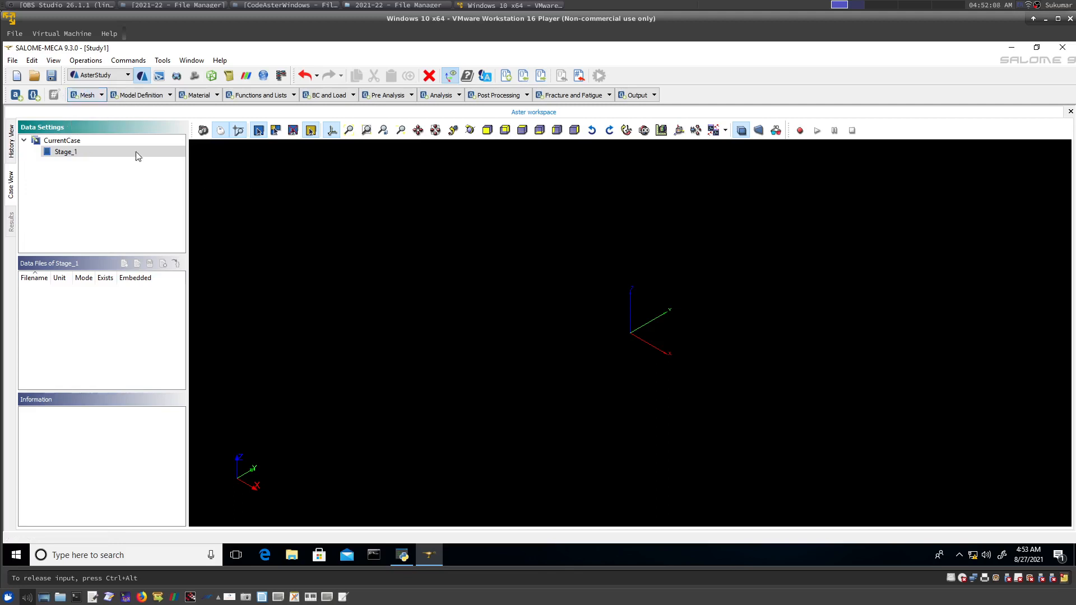
click(63, 141)
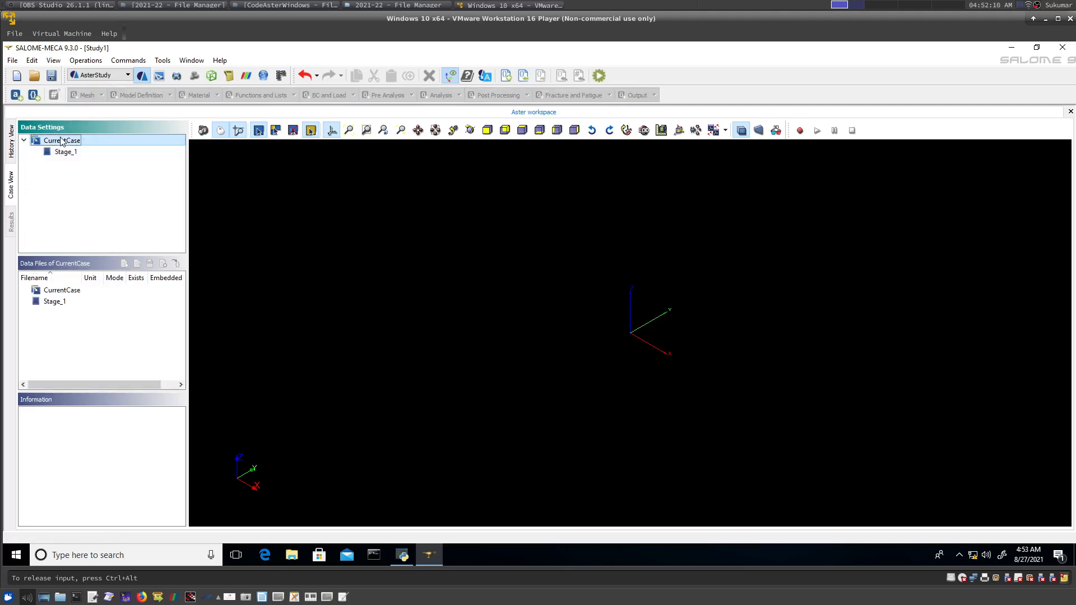
right_click(62, 140)
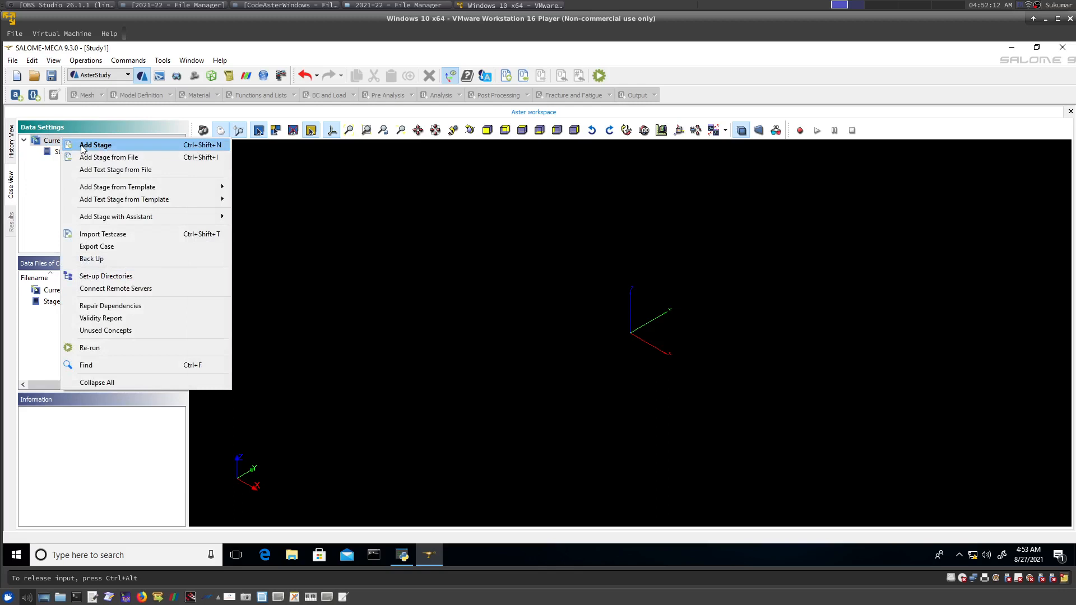
click(83, 147)
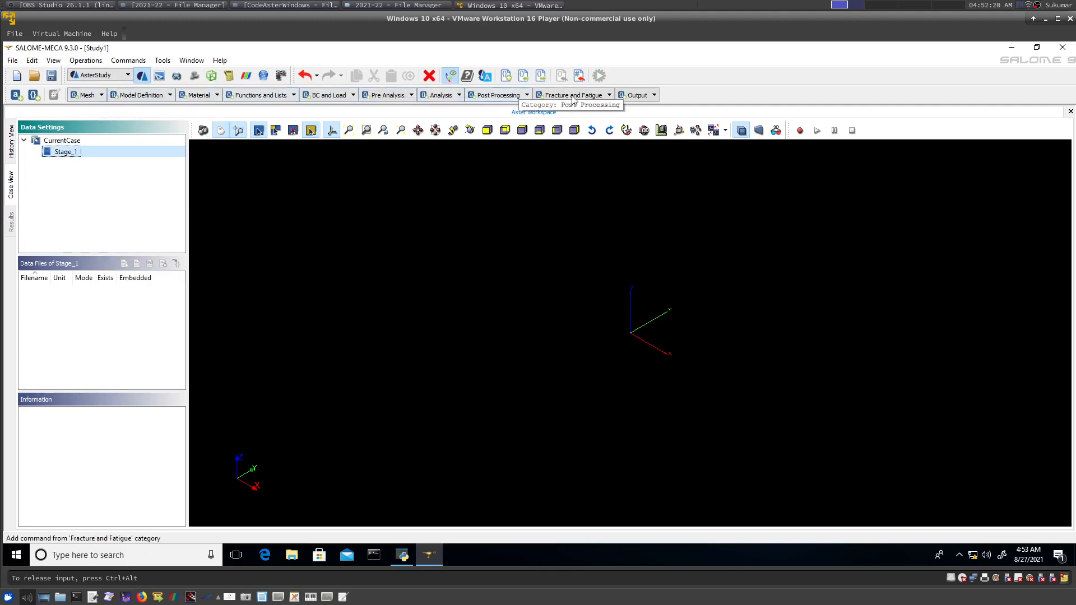
- Add a Read a mesh command to Stage_1 that loads Mesh_1.med from the BoxStudy folder with the mesh file format Med
click(97, 99)
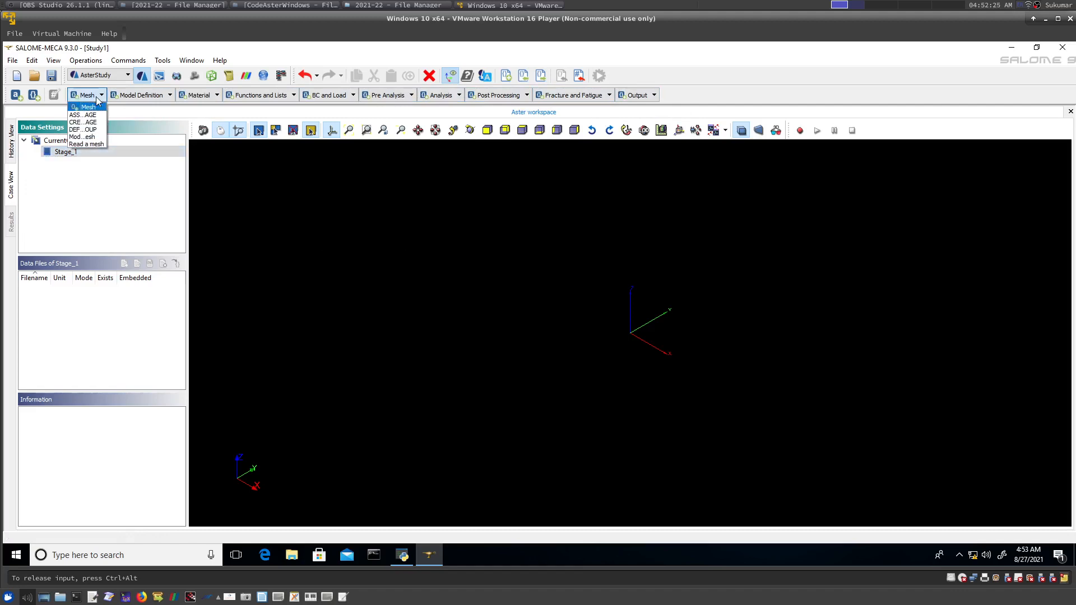
click(90, 144)
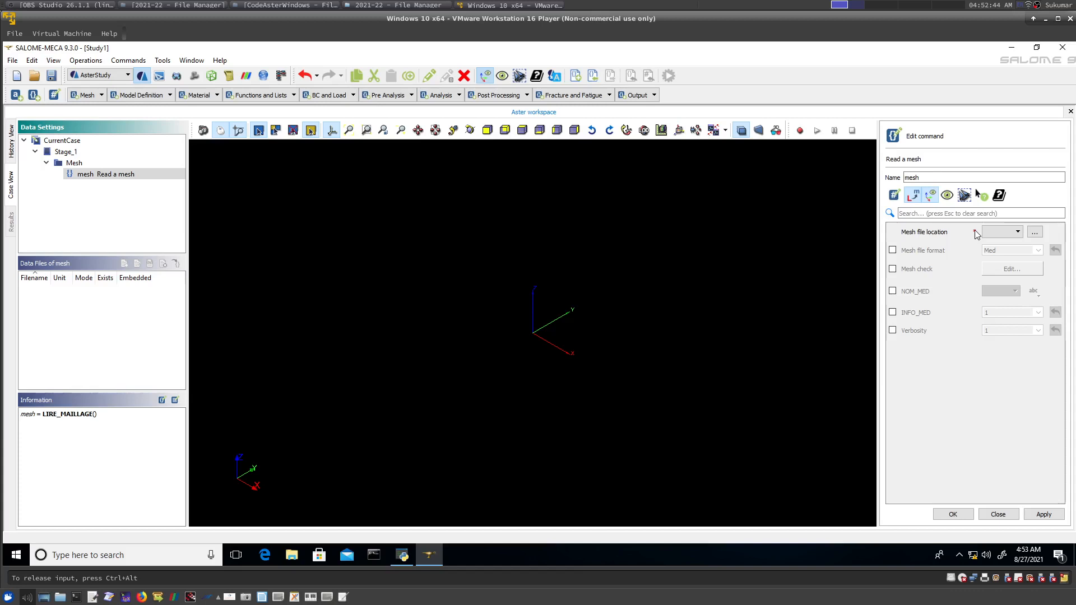
click(1020, 233)
click(1019, 233)
click(1035, 232)
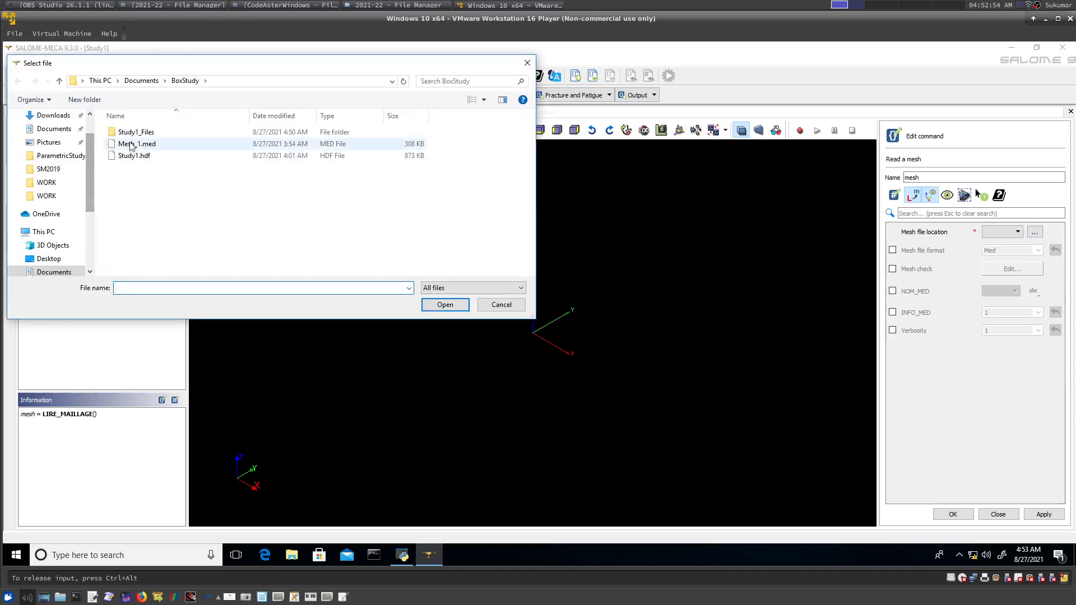
click(132, 144)
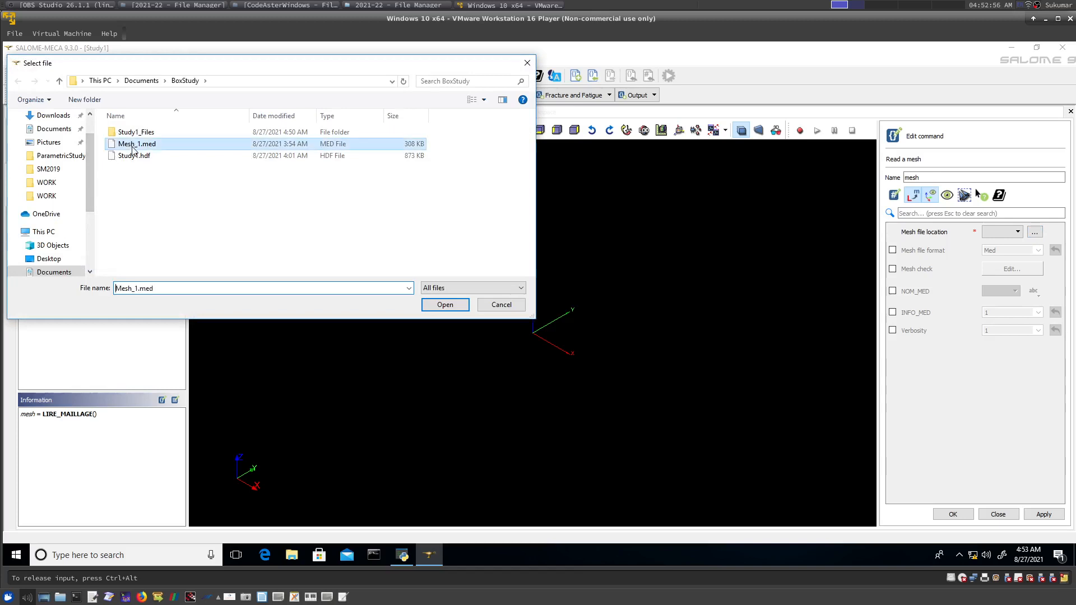
click(456, 305)
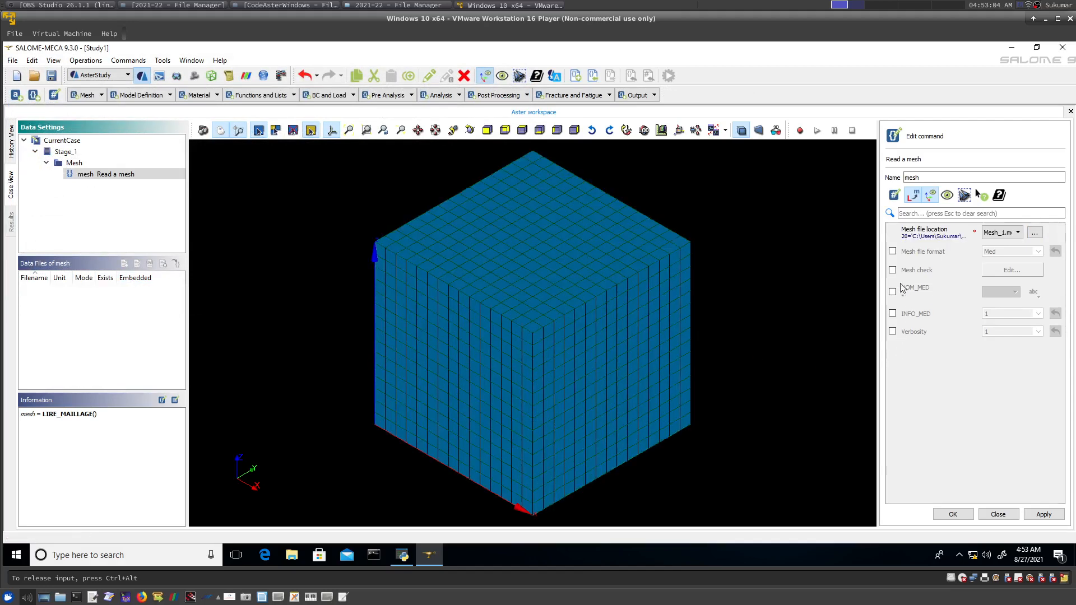
click(892, 252)
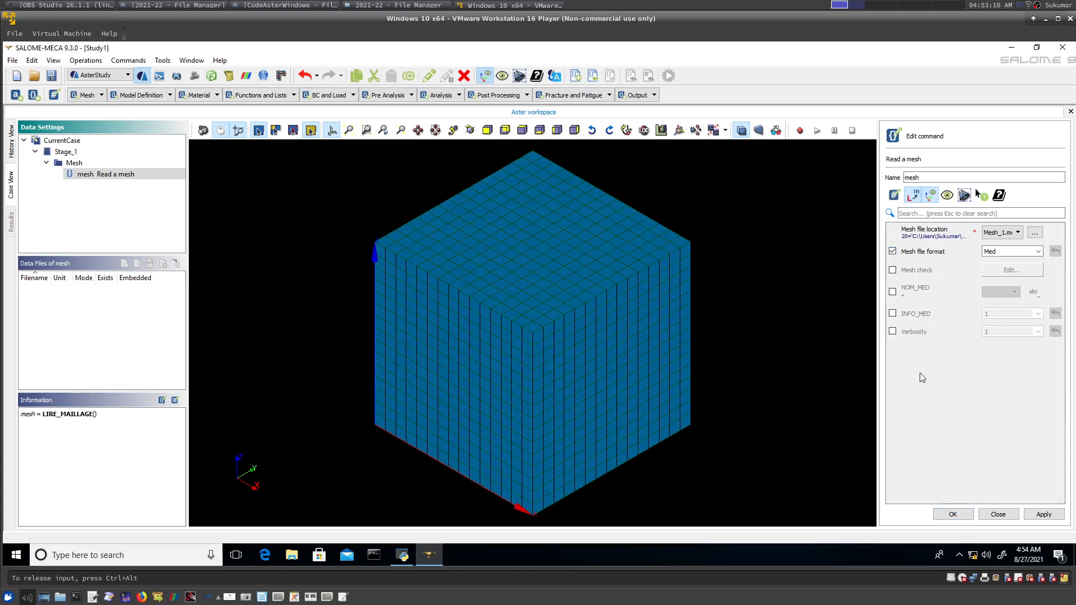
click(953, 515)
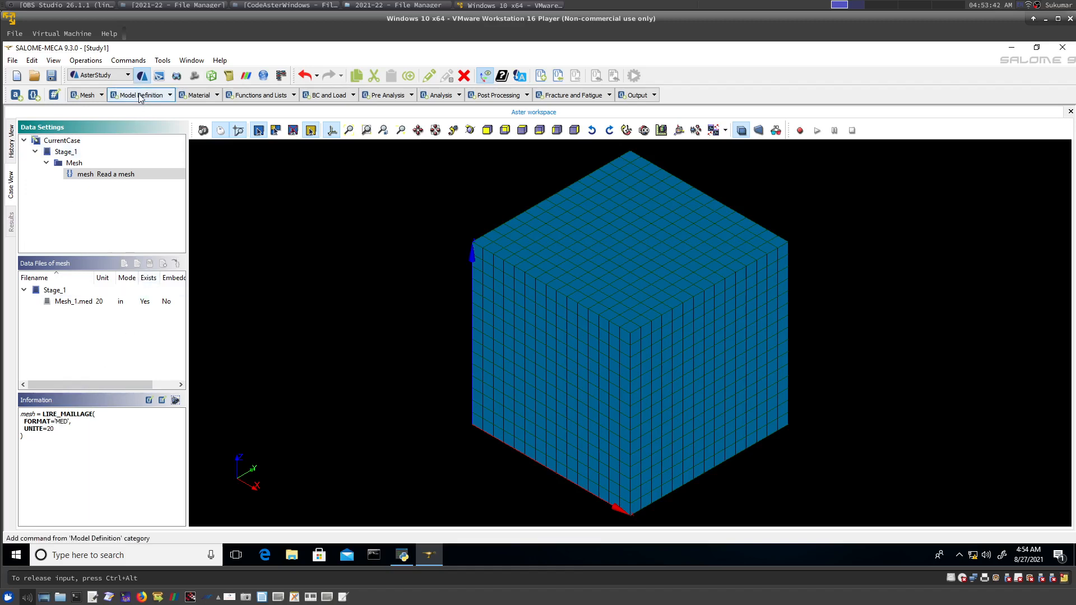
- Add a Modify a mesh command after the mesh reading command and enable ORIE_PEAU_3D with one item
click(101, 96)
click(101, 96)
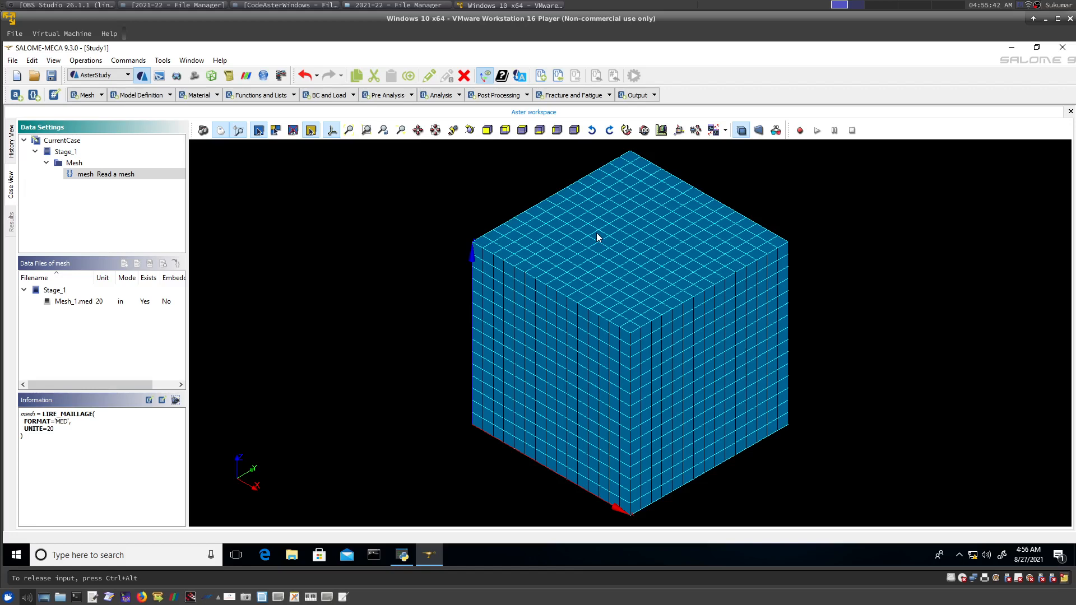
click(109, 176)
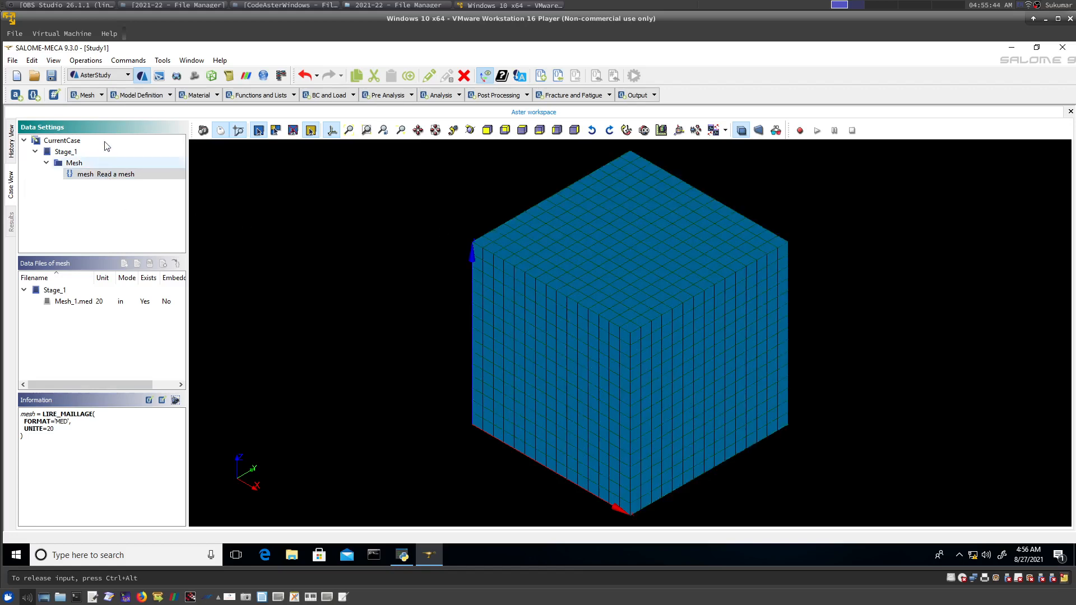
click(102, 95)
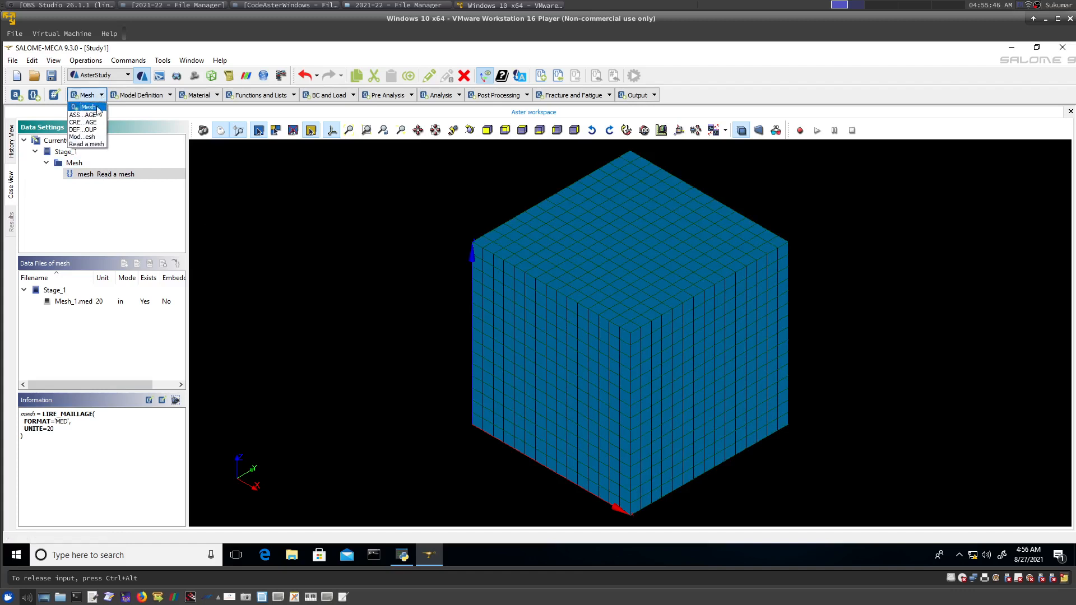
click(90, 137)
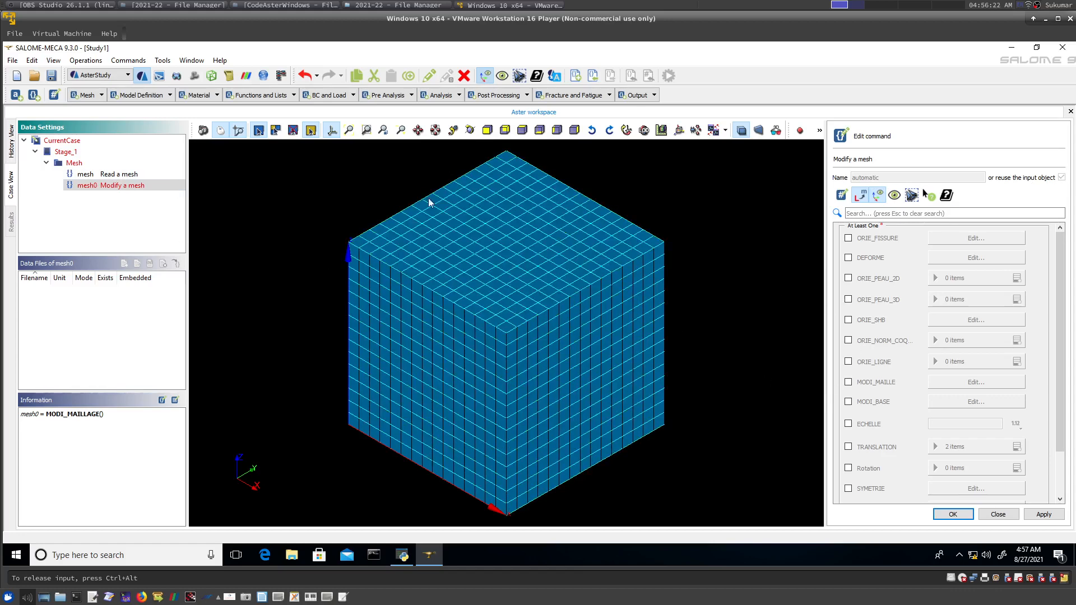
click(848, 299)
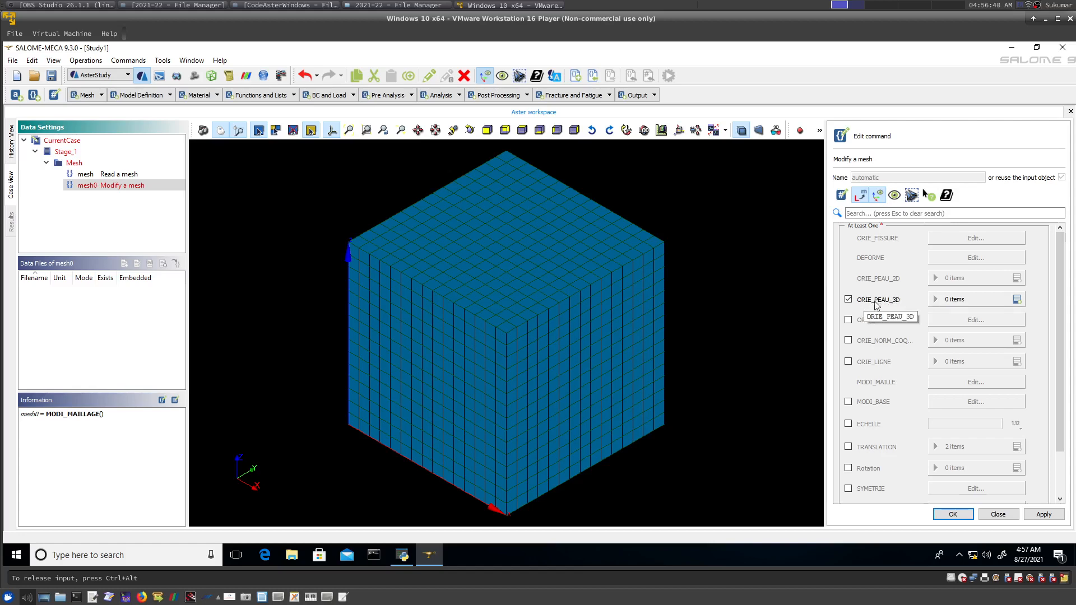
click(1016, 300)
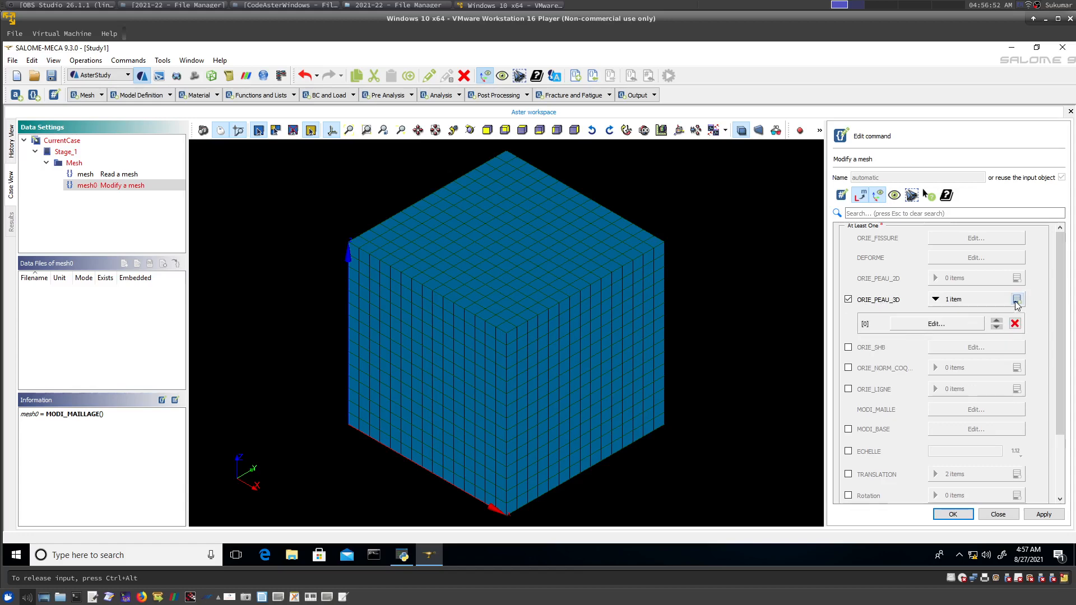
- Choose the 2D element group TOP as the group of element for the ORIE_PEAU_3D item
click(947, 324)
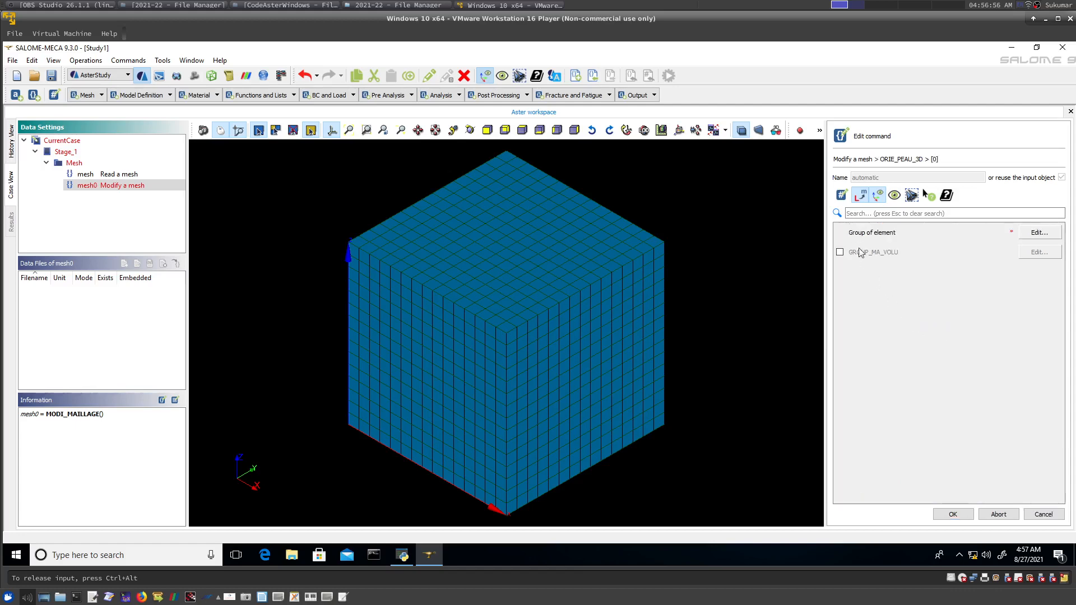
click(1036, 233)
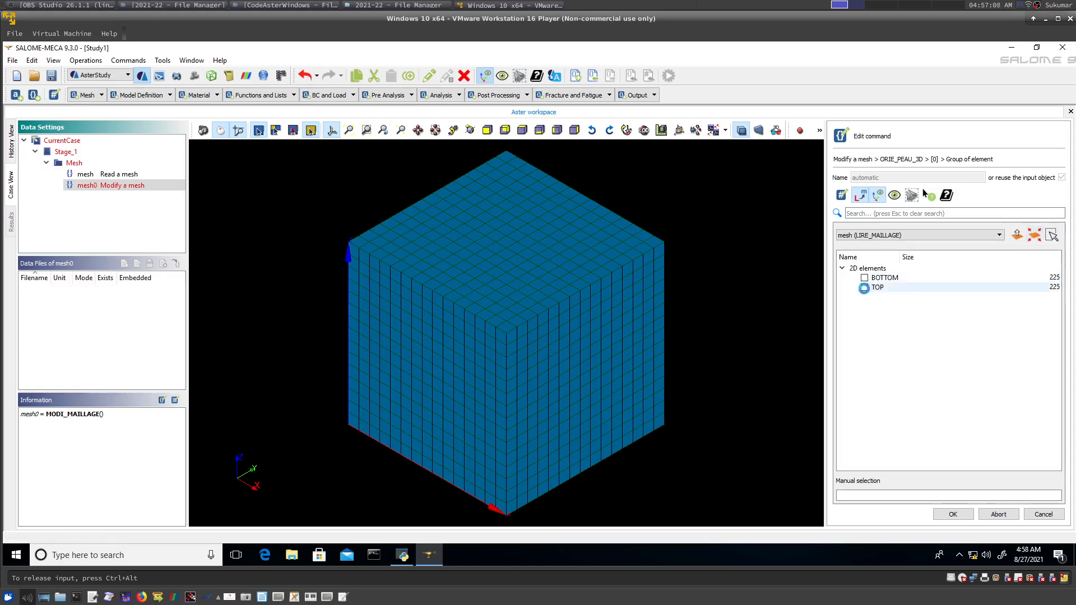
click(864, 288)
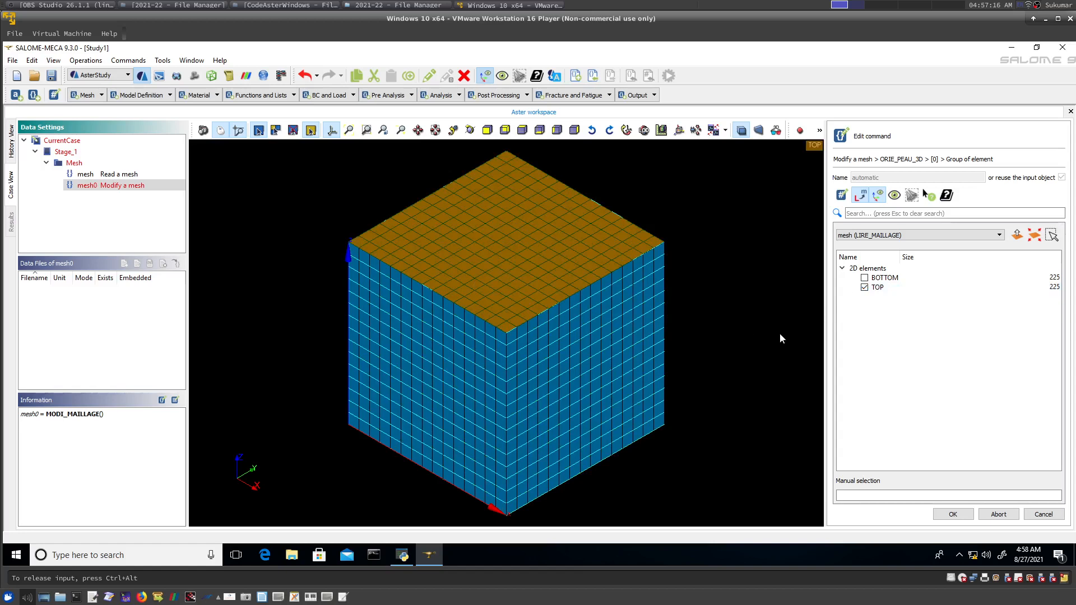
- Display the normals of the TOP group and examine their direction up close on the cube's upper face
click(1017, 236)
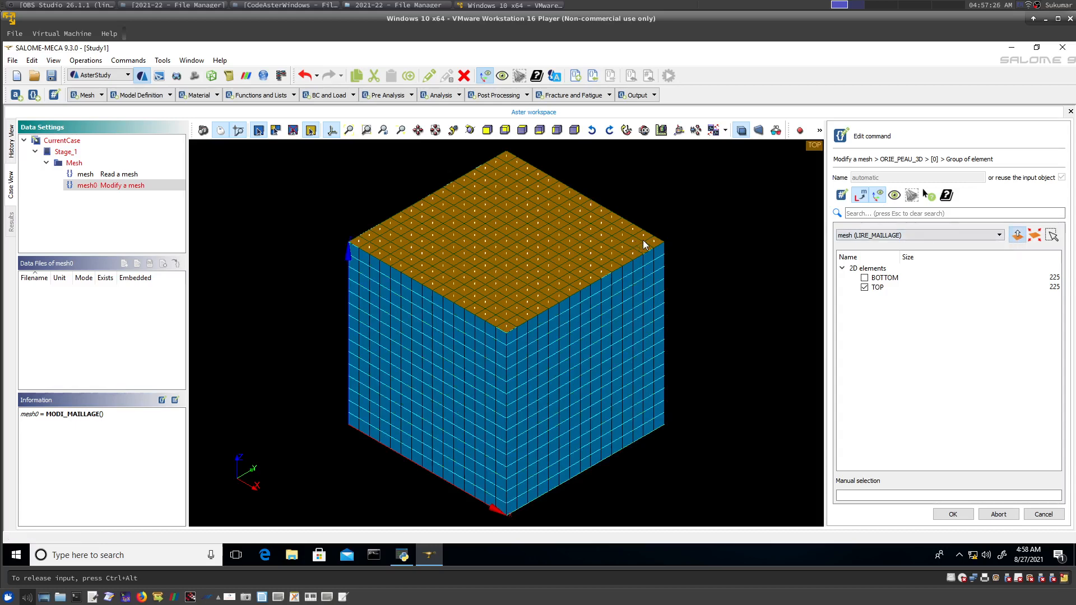
scroll(644, 244, up, 3)
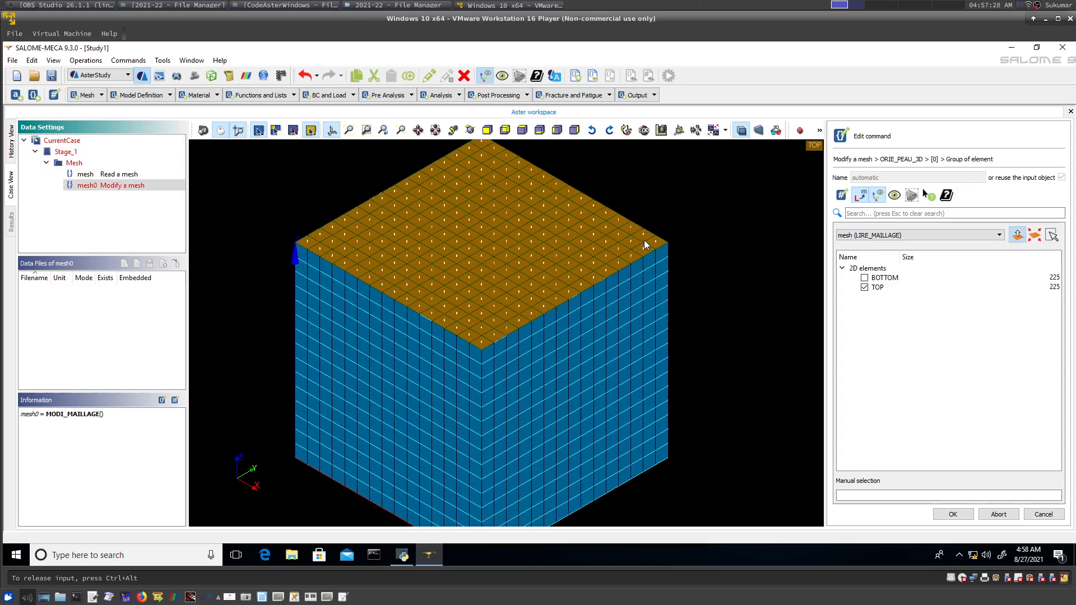
scroll(644, 244, up, 1)
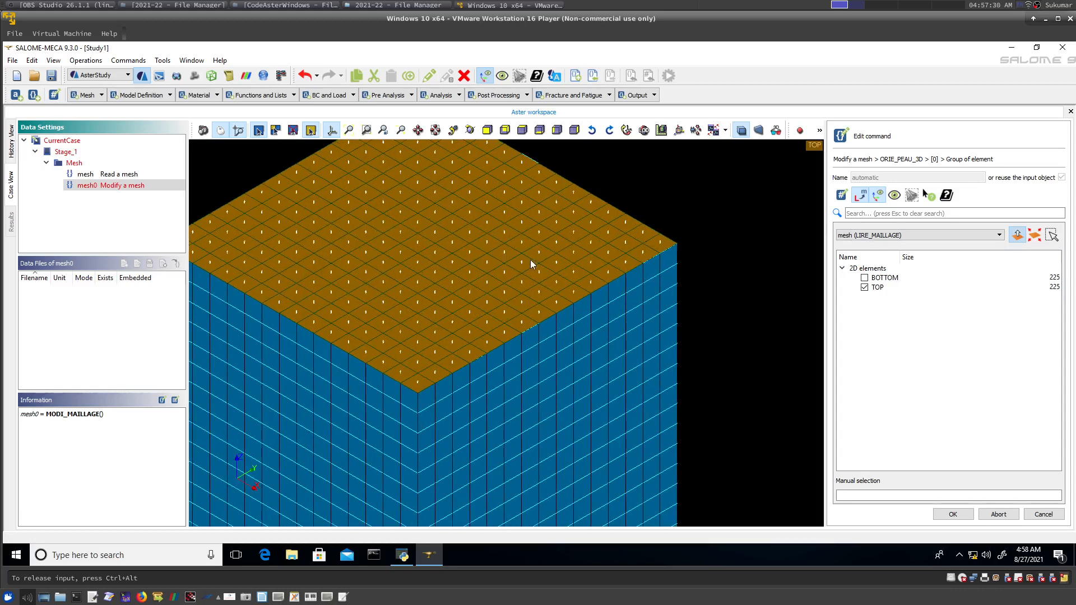
scroll(544, 280, up, 5)
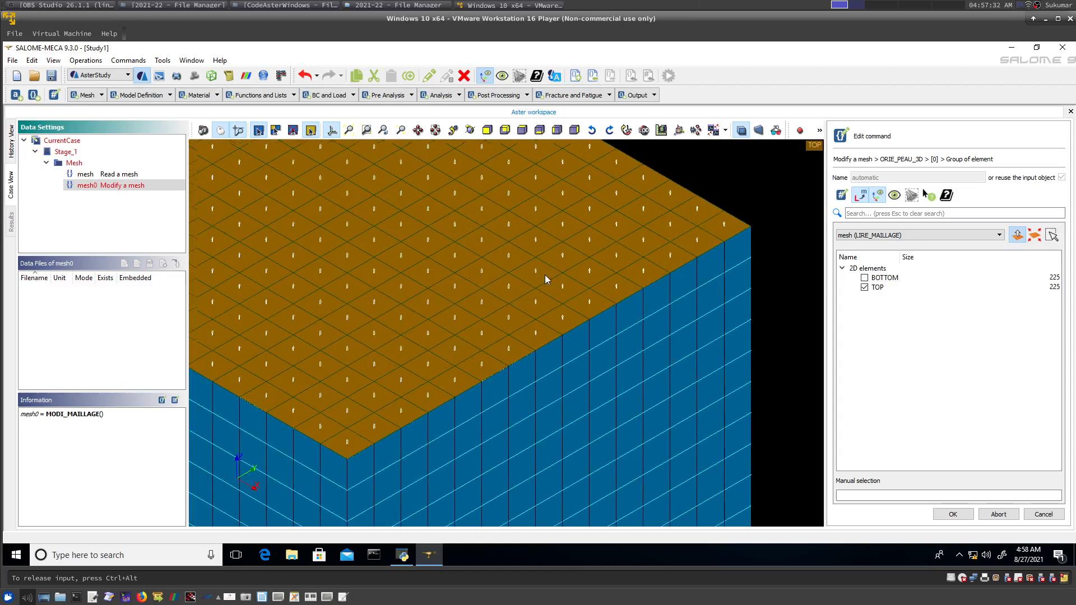
scroll(545, 278, up, 5)
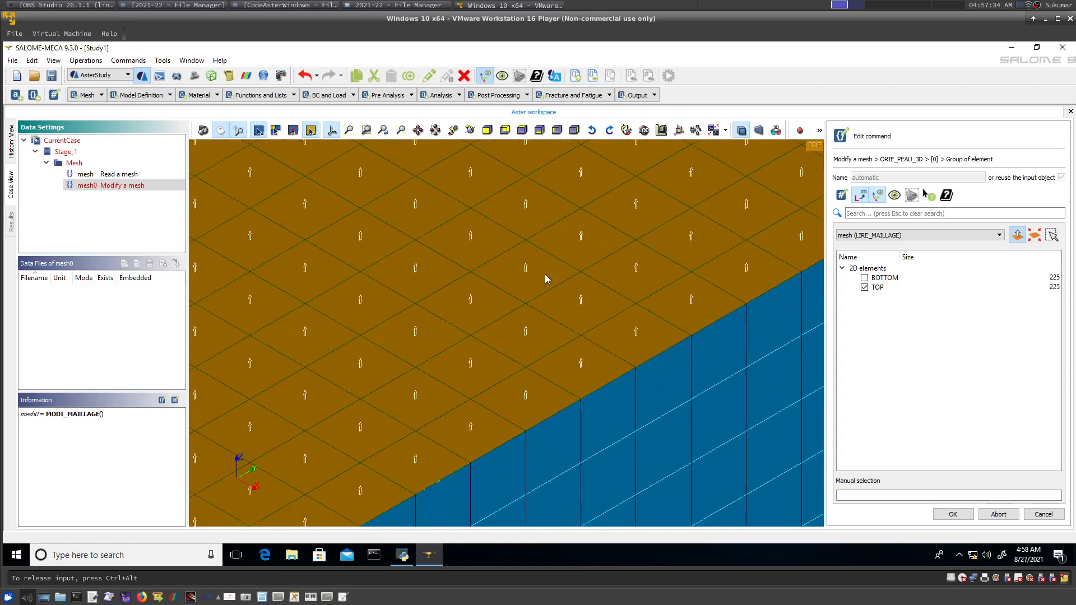
scroll(546, 278, up, 1)
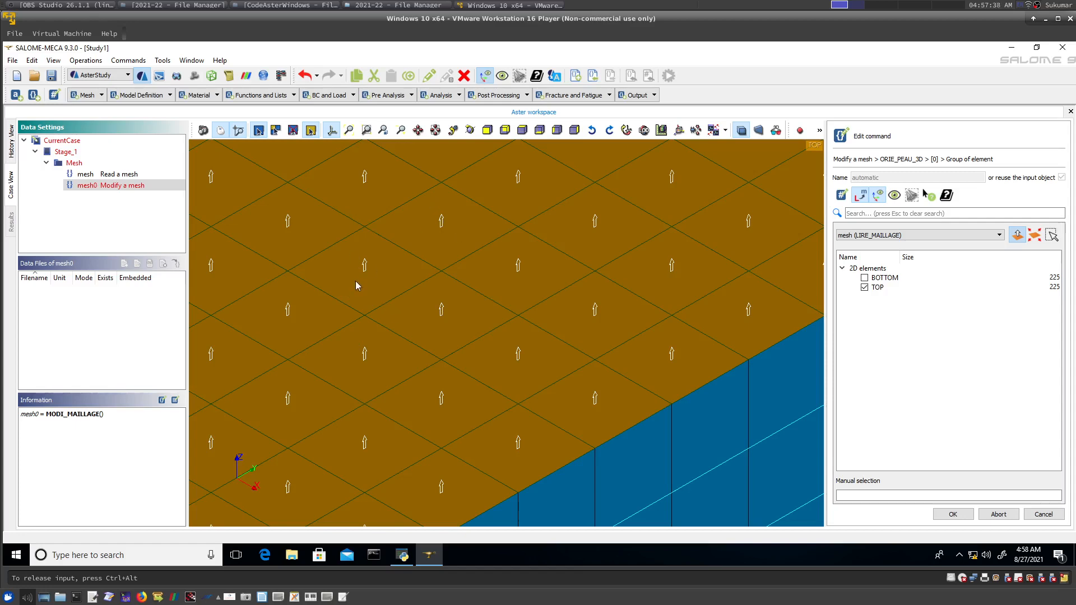
scroll(408, 264, down, 5)
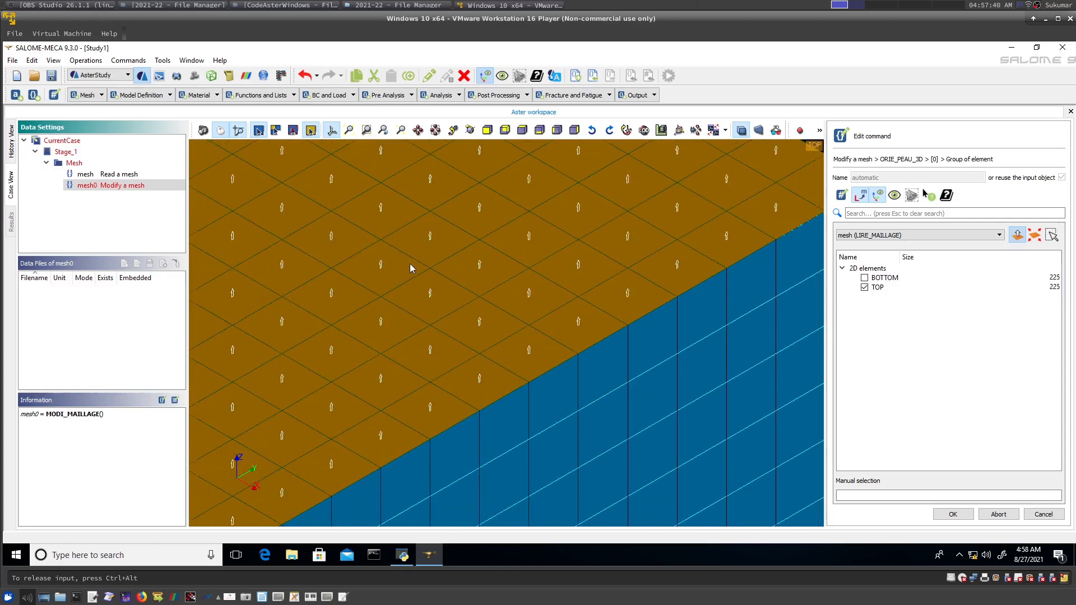
scroll(411, 268, down, 5)
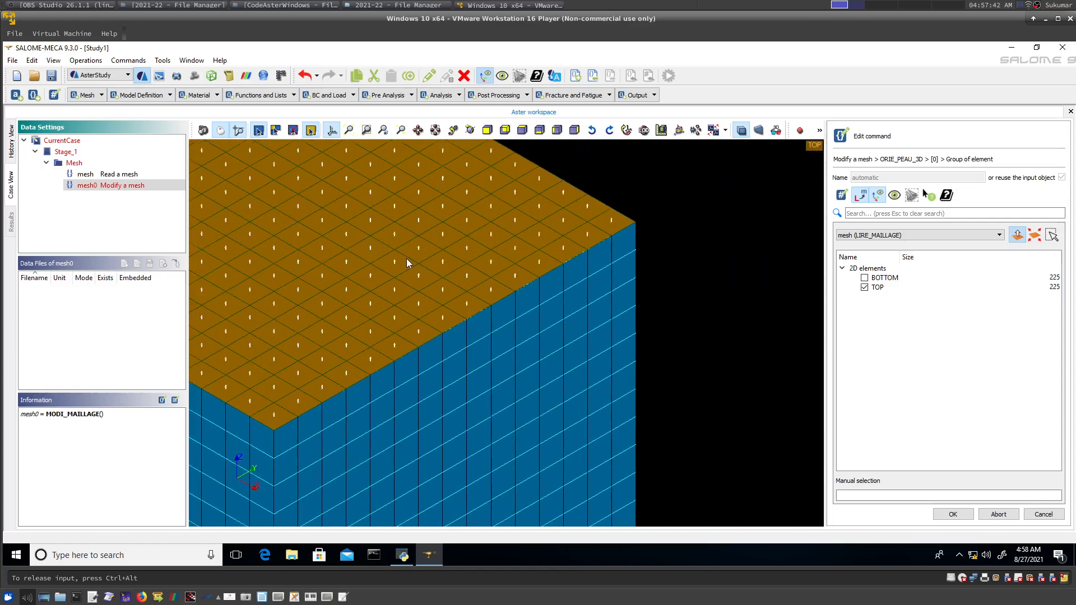
scroll(405, 262, down, 5)
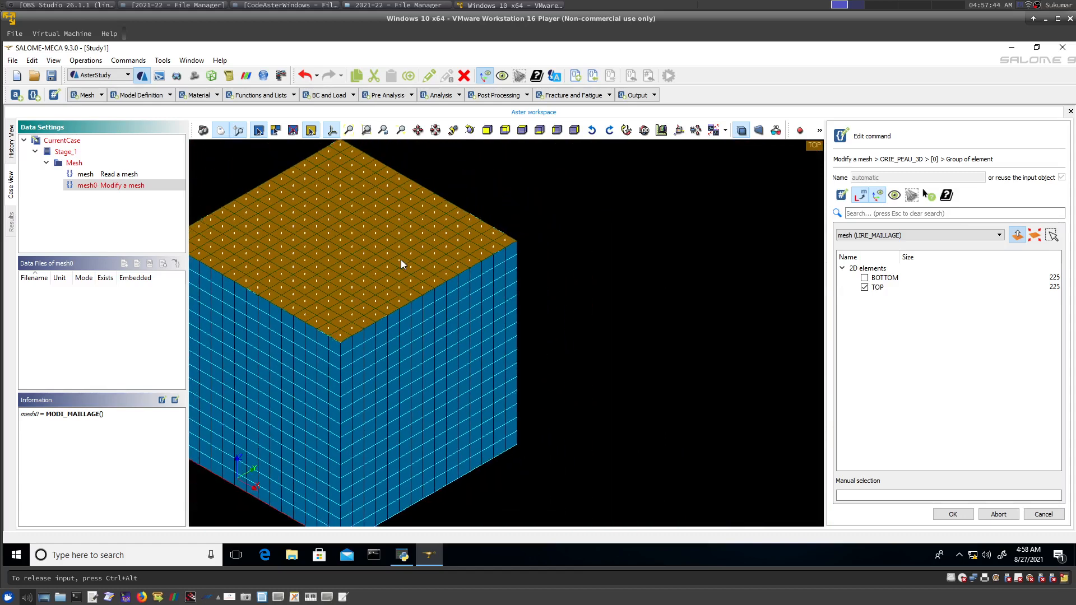
scroll(401, 264, down, 2)
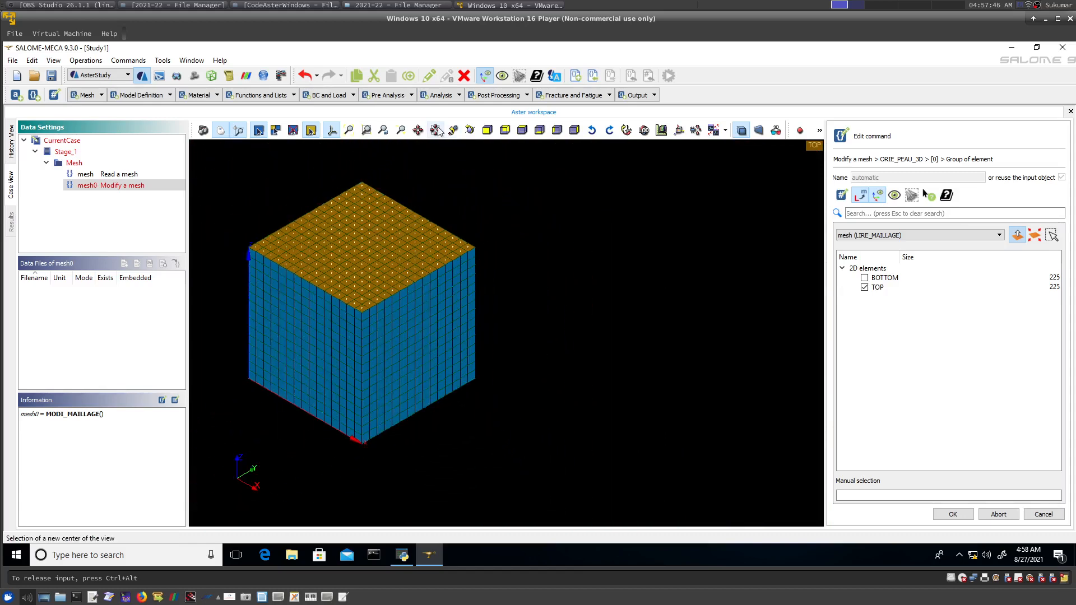
click(437, 130)
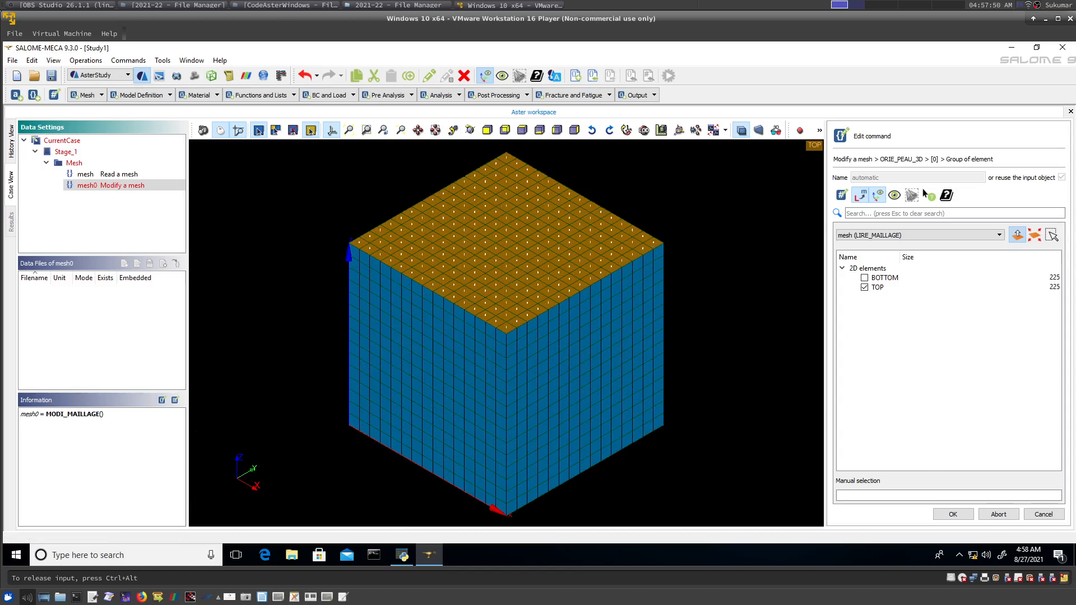
- Accept the TOP group for the ORIE_PEAU_3D item and store the Modify a mesh command
click(958, 515)
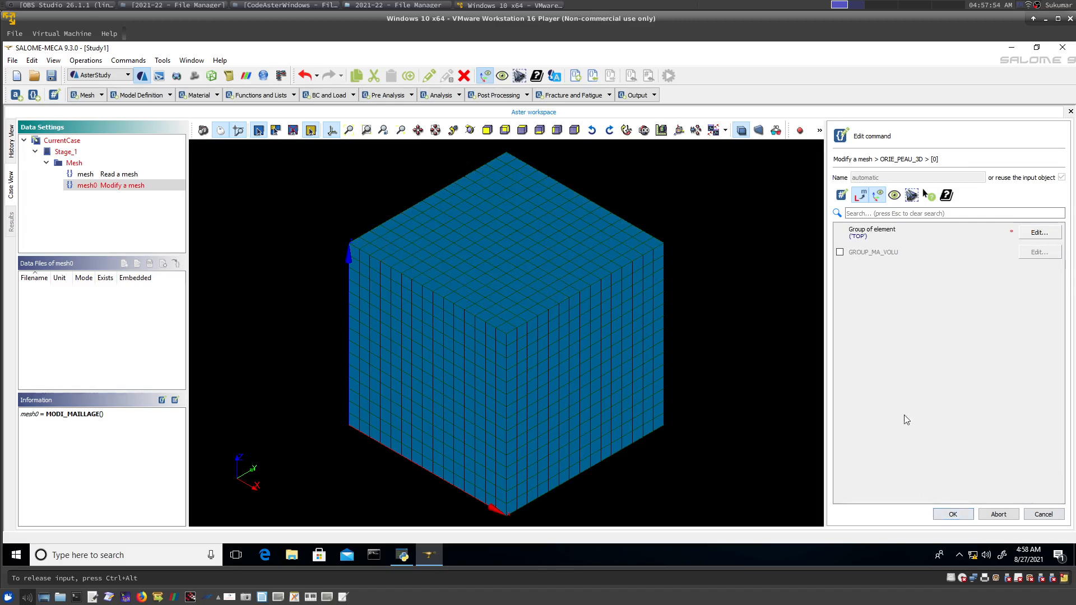
click(952, 514)
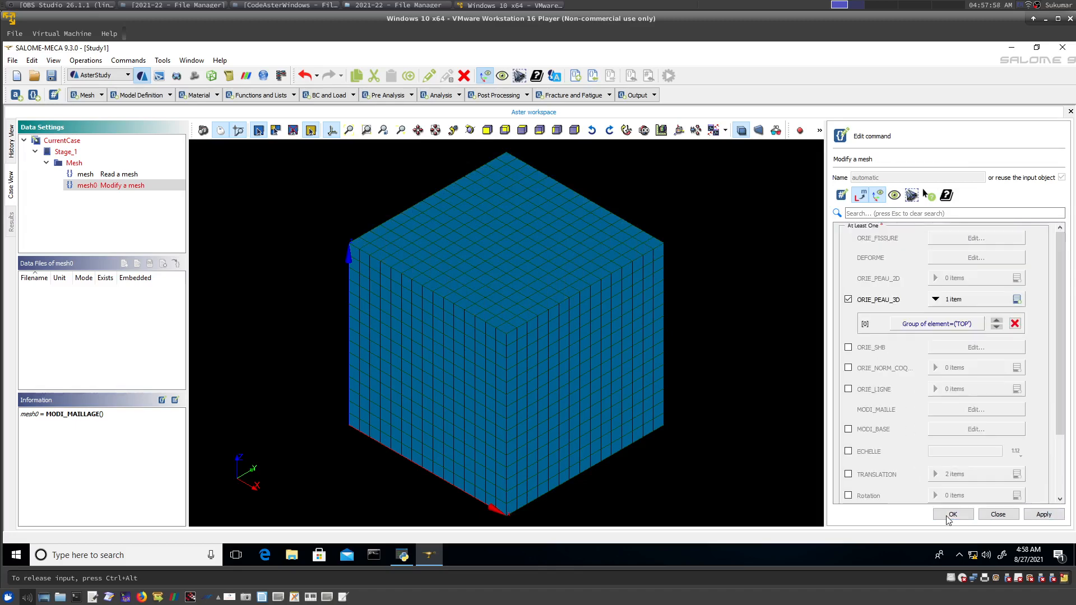
click(952, 515)
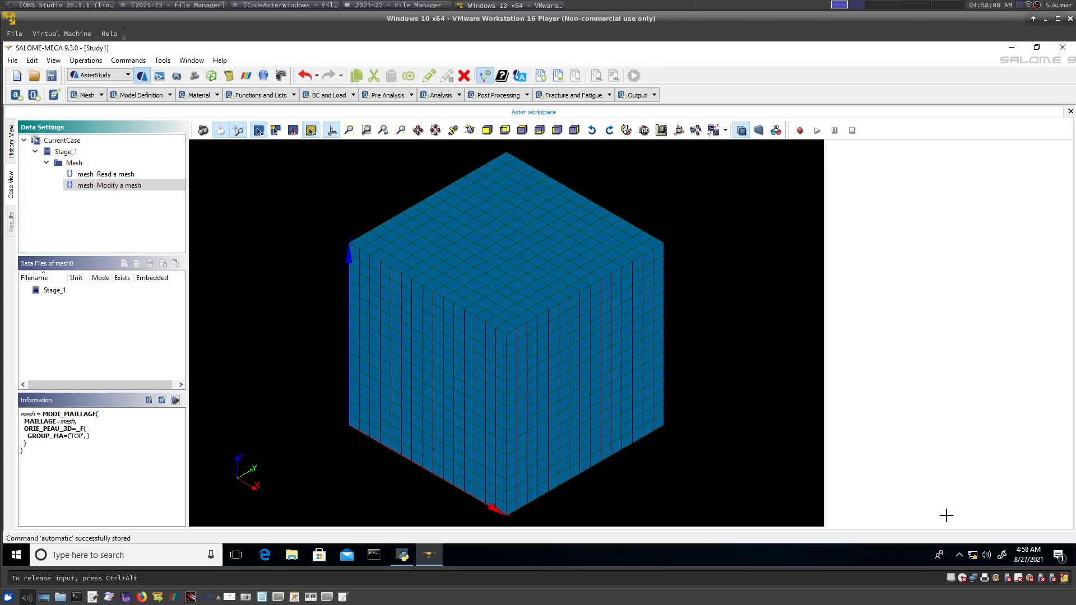
click(122, 189)
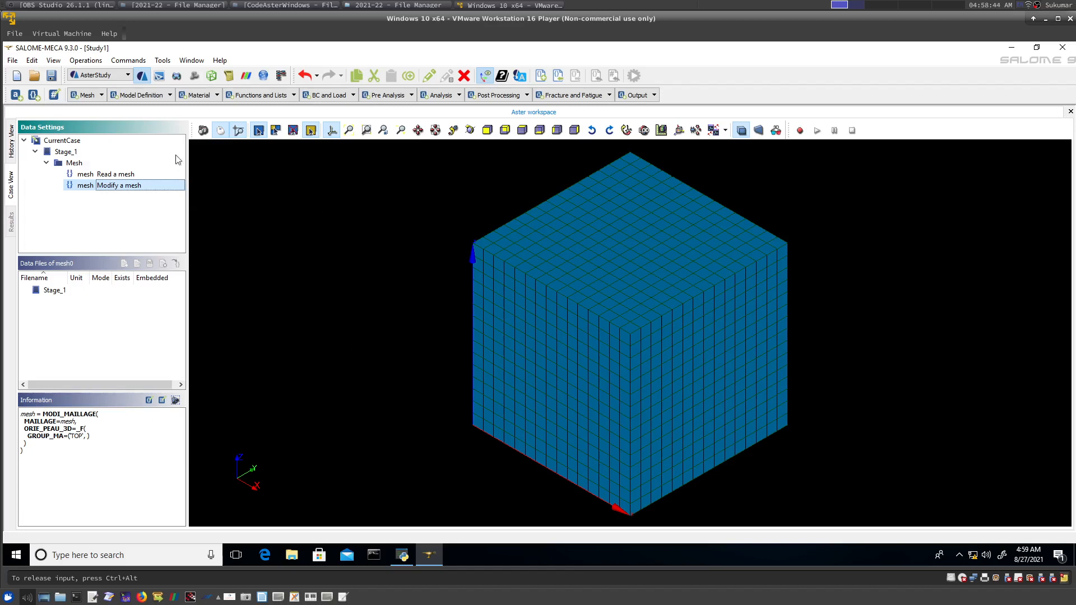
click(155, 99)
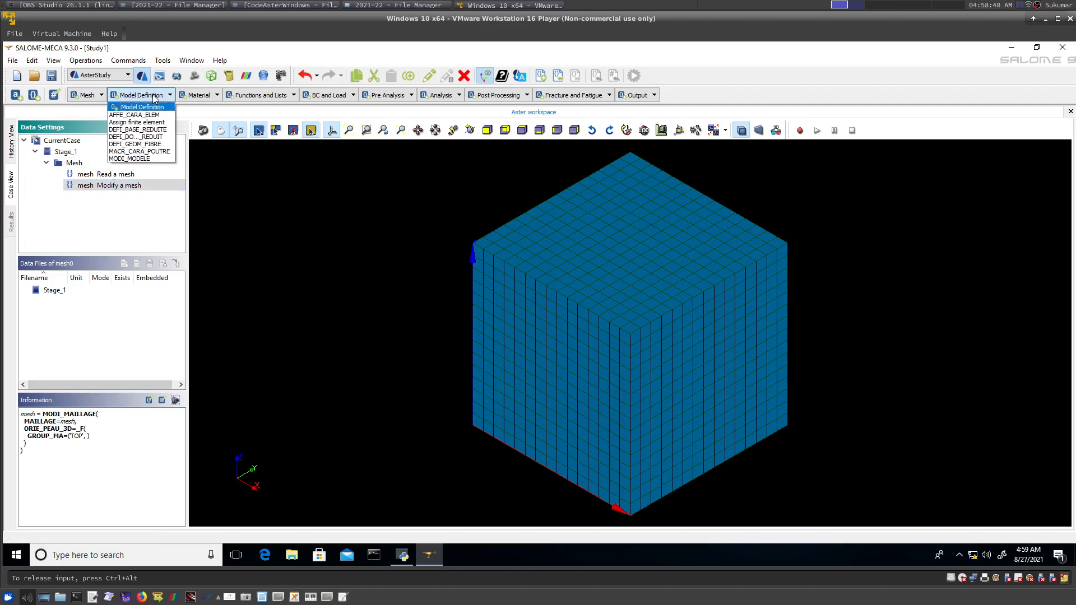
click(258, 200)
scroll(258, 200, down, 2)
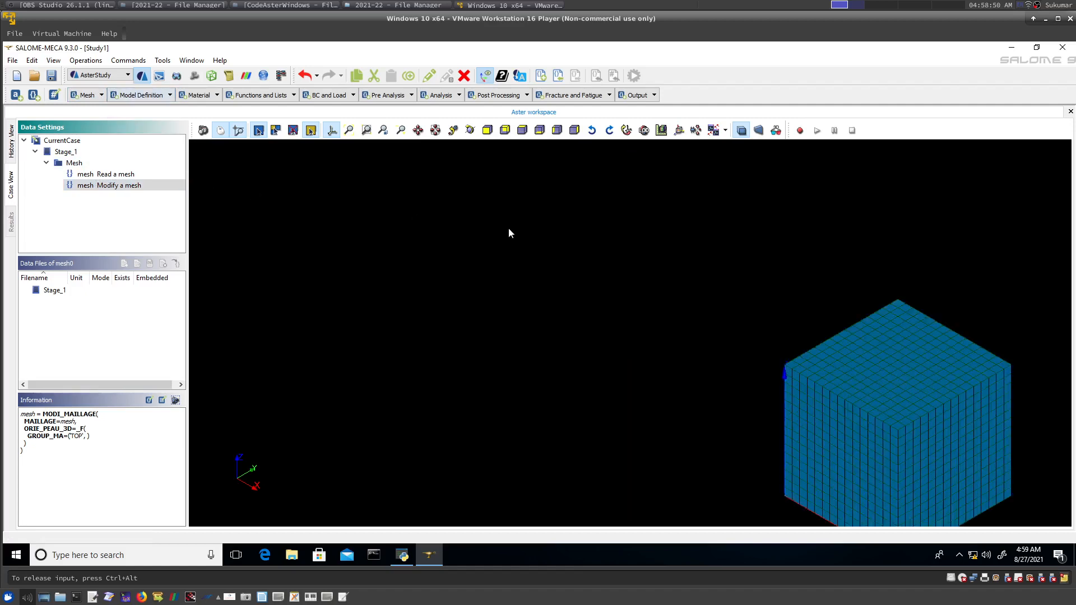
click(436, 130)
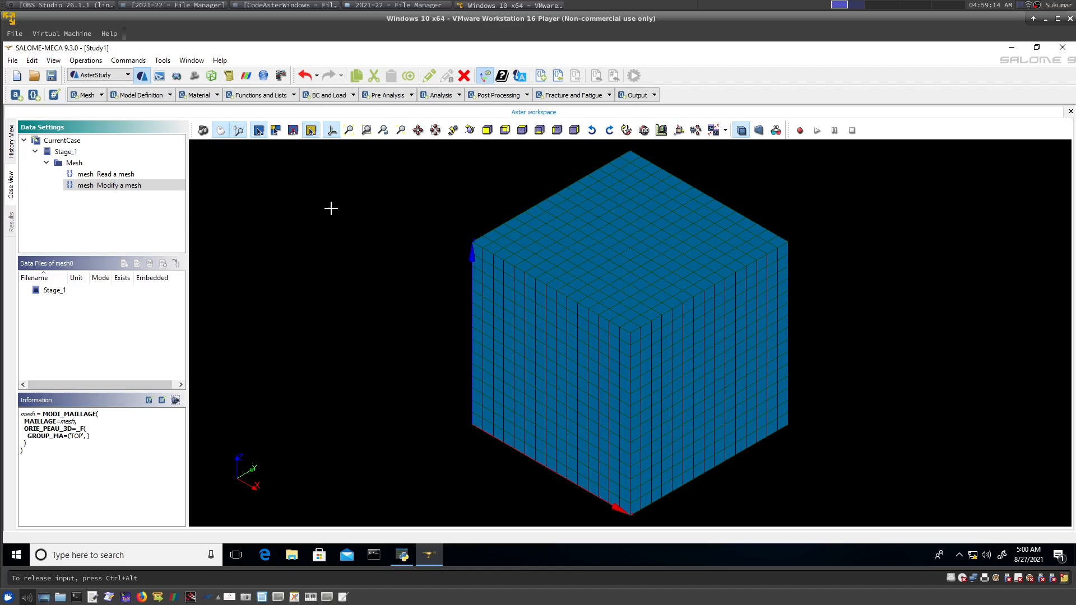
click(143, 99)
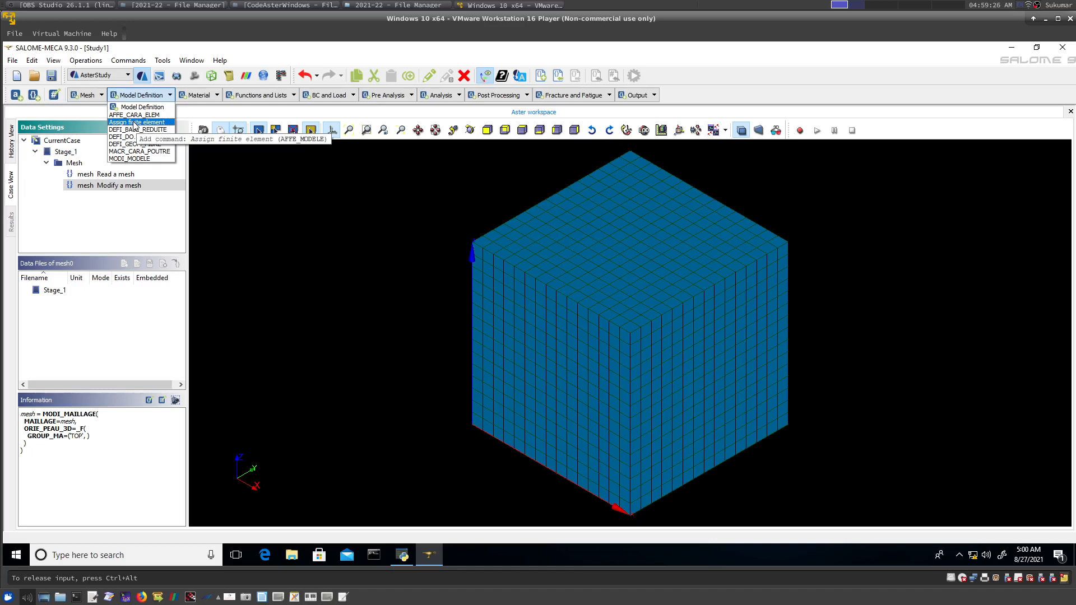
drag(315, 237, 199, 163)
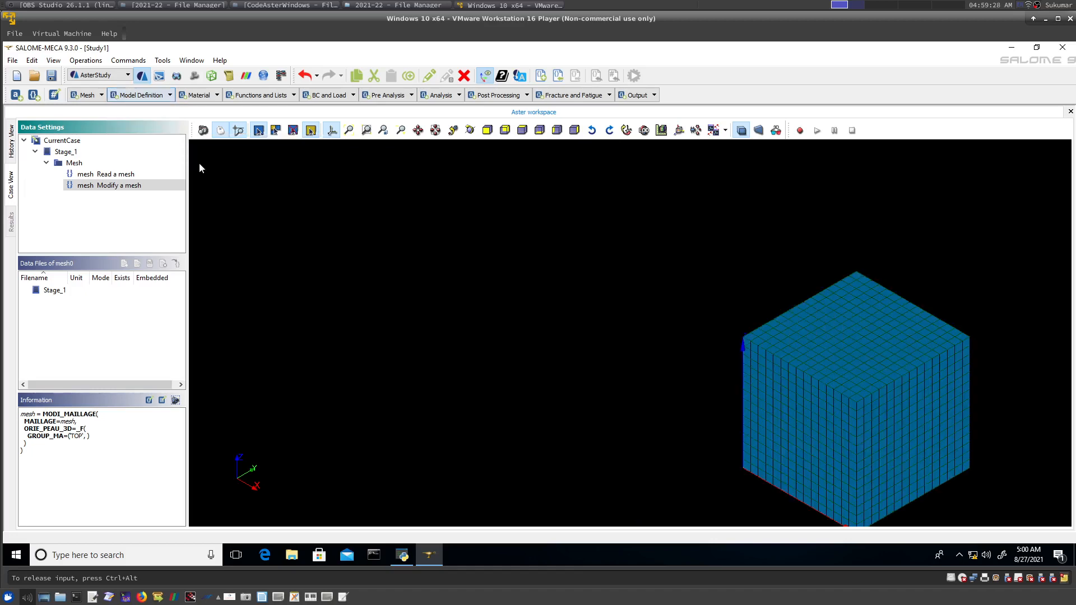
- Add an Assign finite element command and choose the MODI_MAILLAGE mesh as its mesh
click(129, 61)
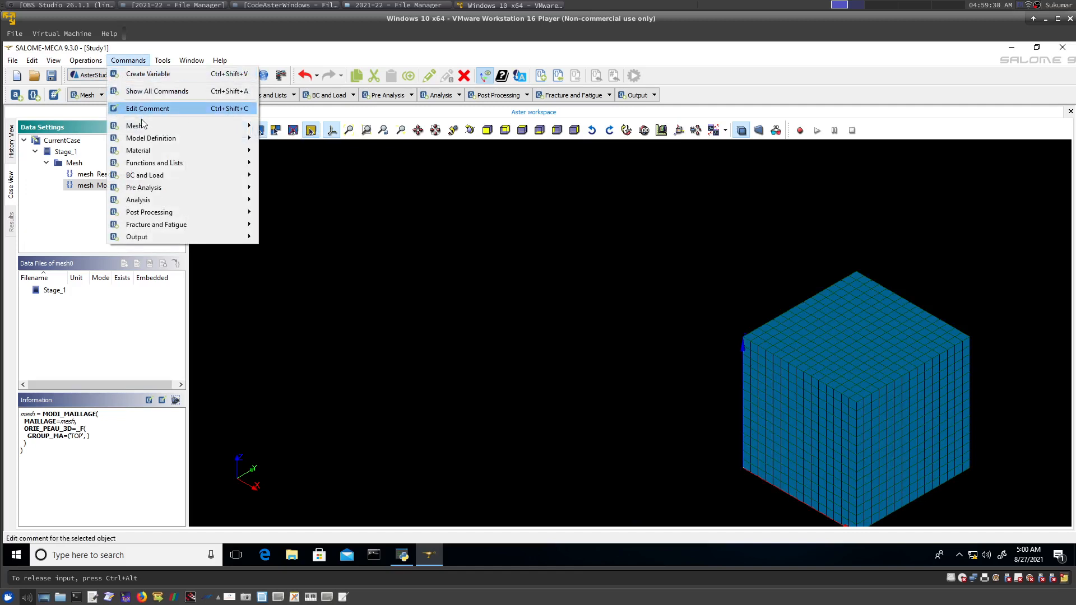
mouse_move(144, 139)
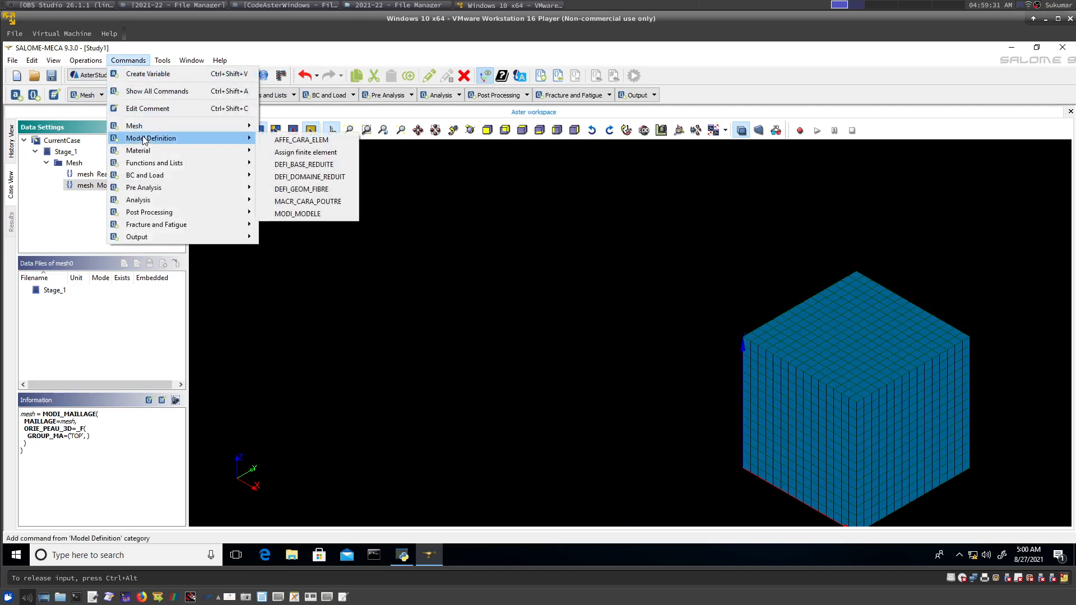
click(298, 153)
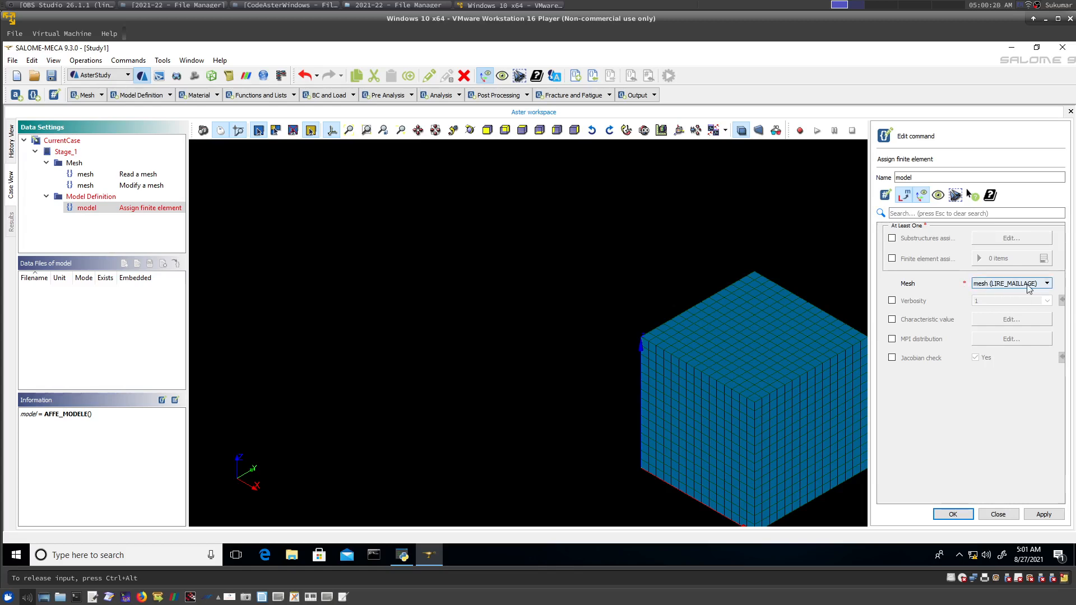
click(1043, 284)
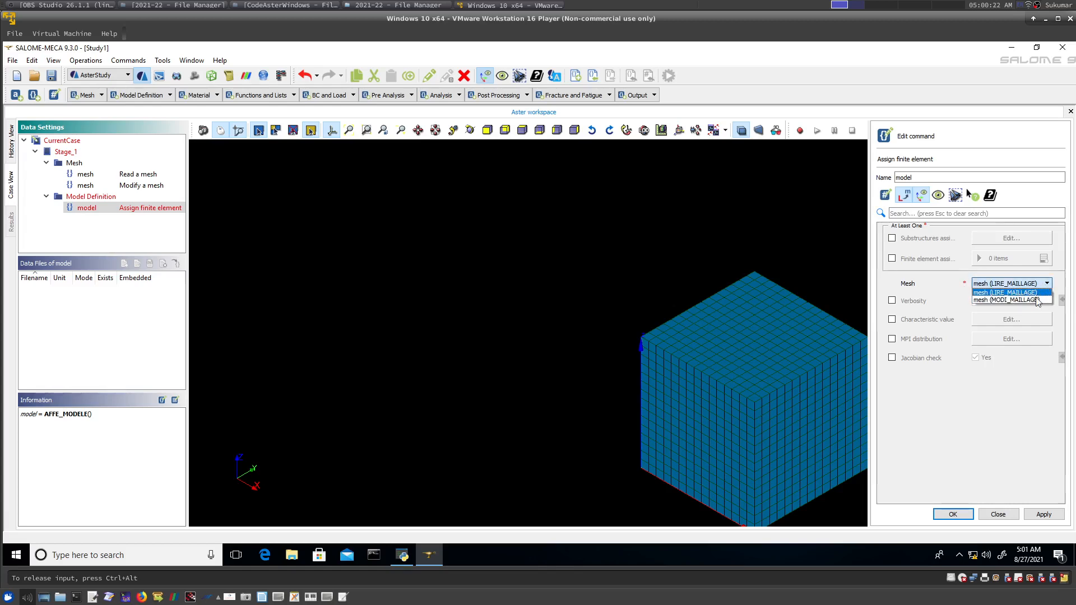
click(1036, 300)
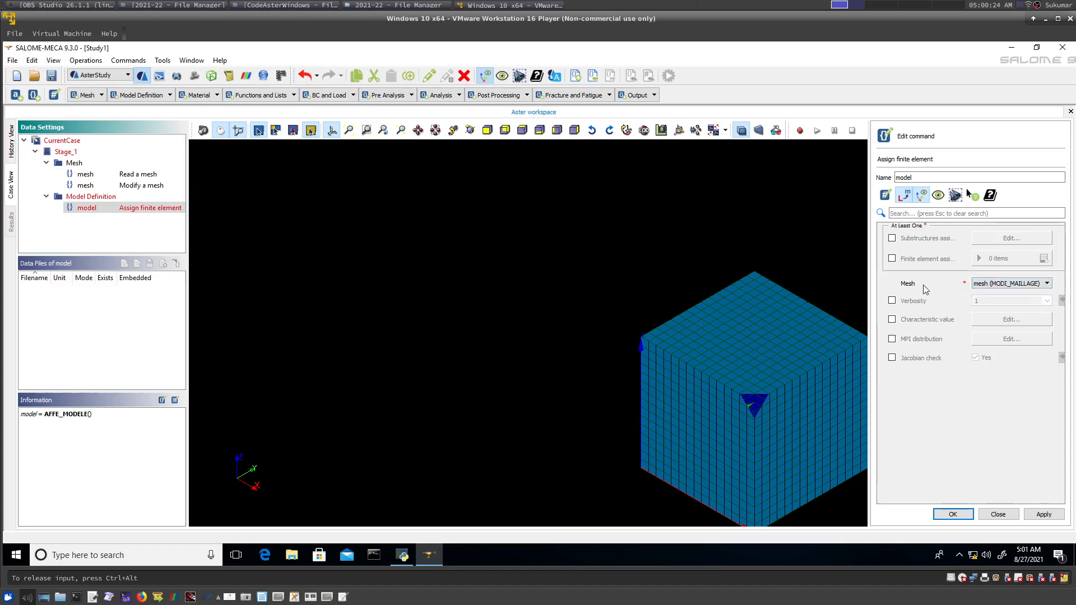
- Enable the finite element assignment with one item applied everywhere, using the Mechanic phenomenon
click(891, 259)
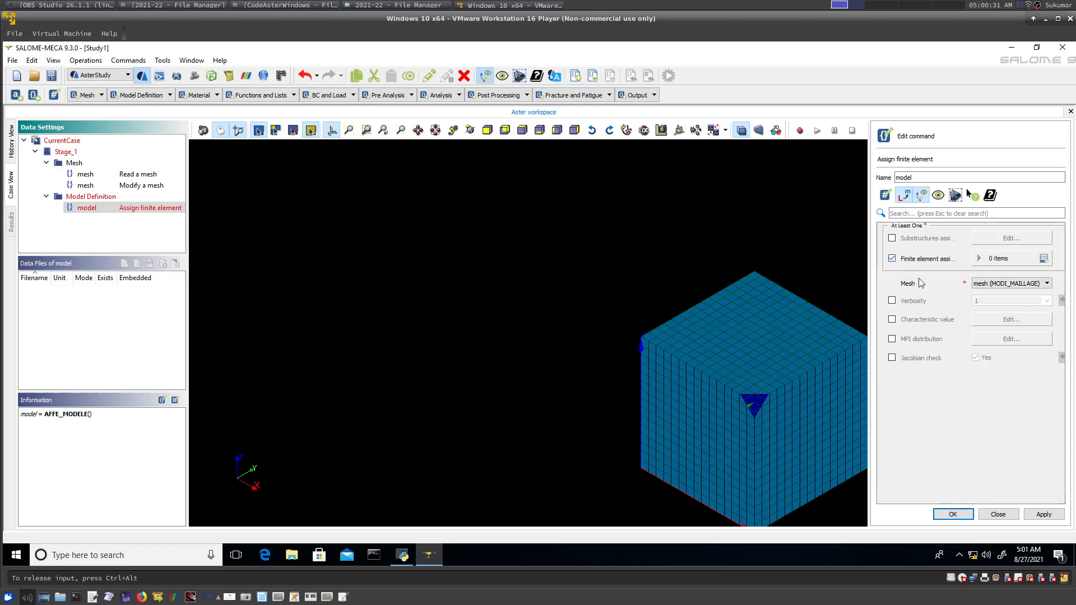
click(1044, 259)
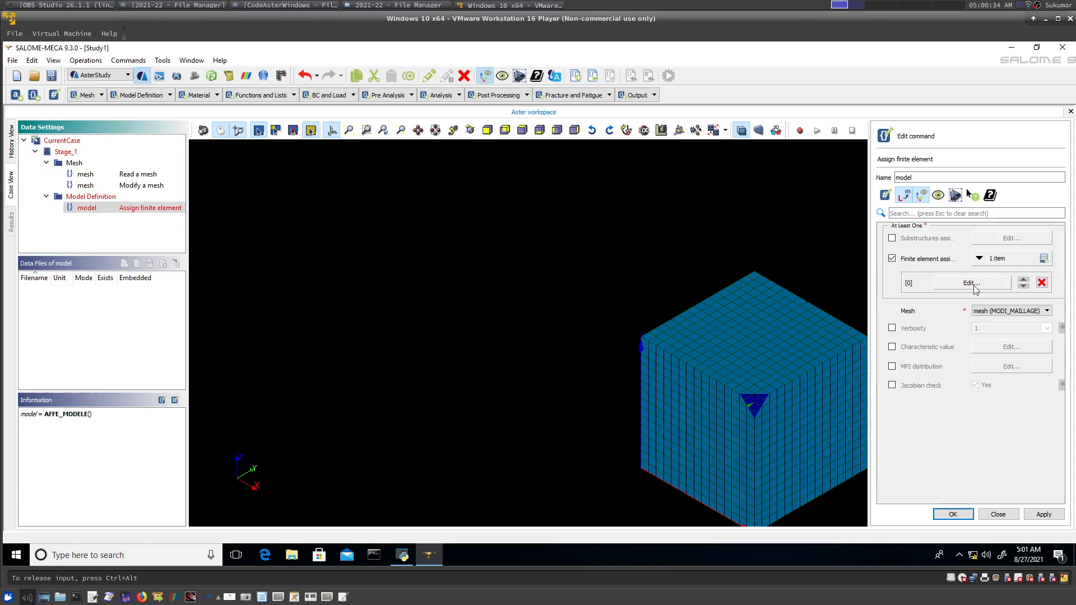
click(975, 284)
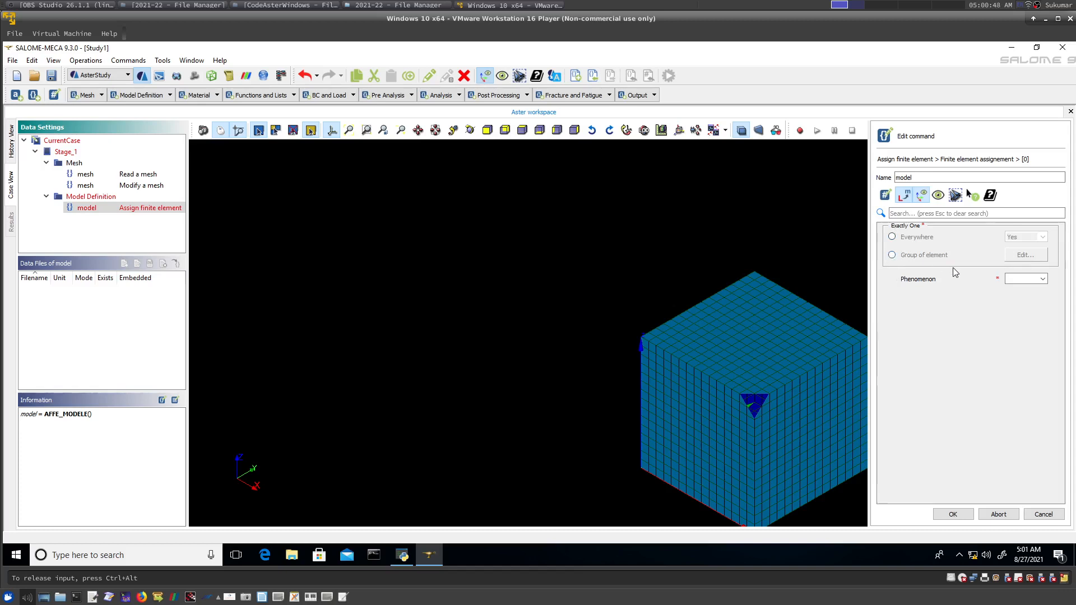
click(892, 237)
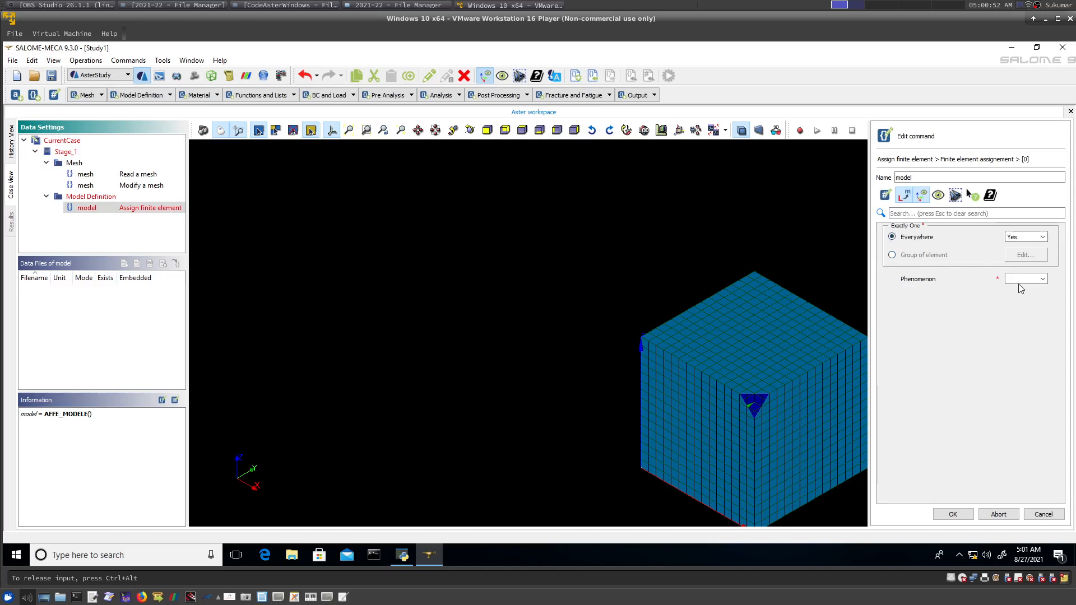
click(1044, 279)
click(1030, 296)
click(1040, 280)
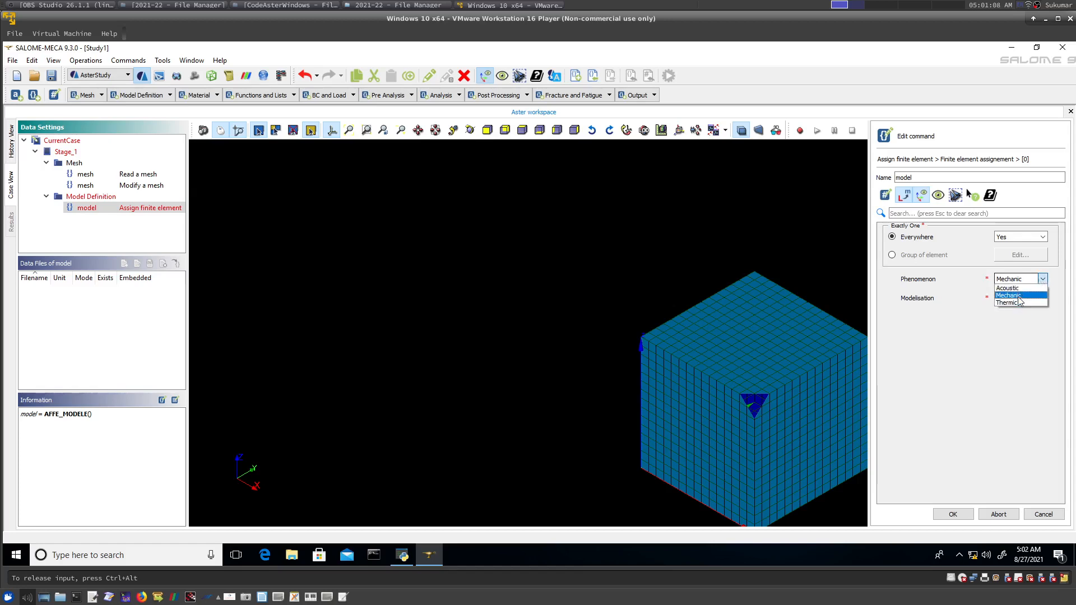
click(1009, 295)
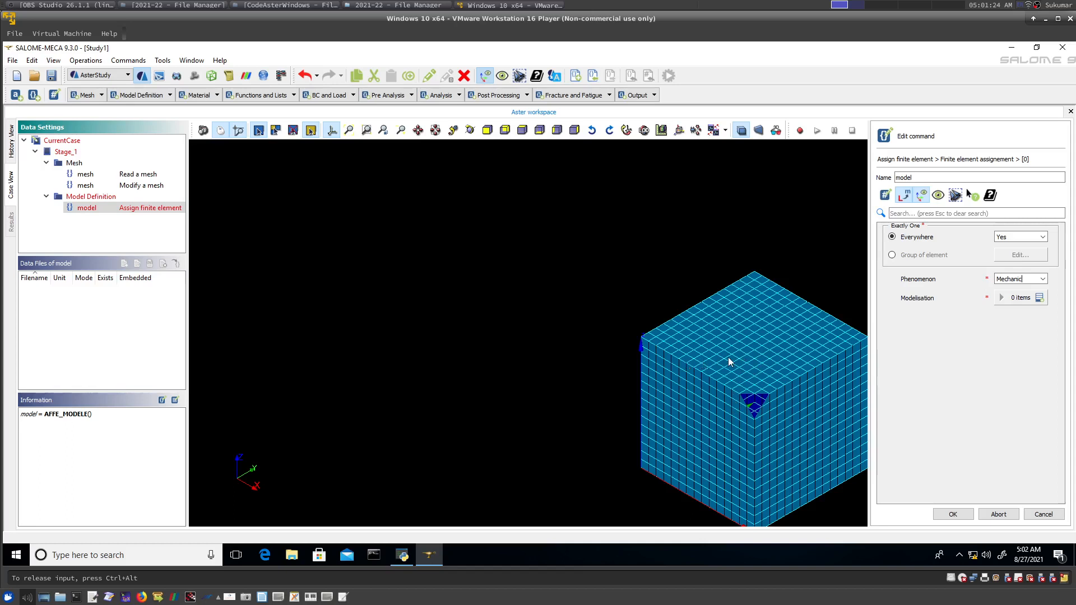
- Add one modelisation item set to 3D and store the Assign finite element command
click(1040, 299)
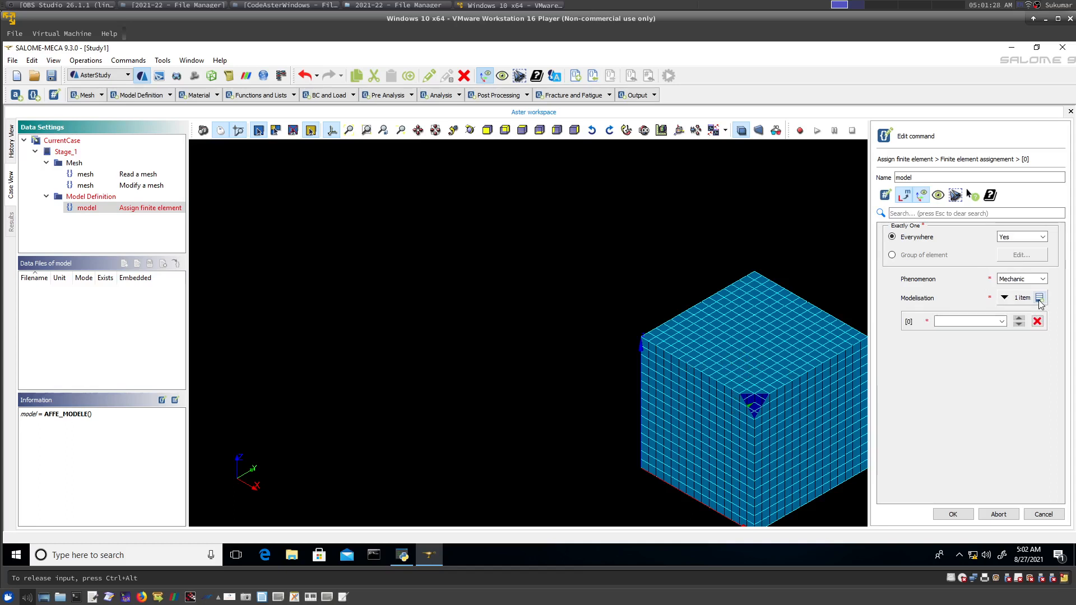
click(1001, 322)
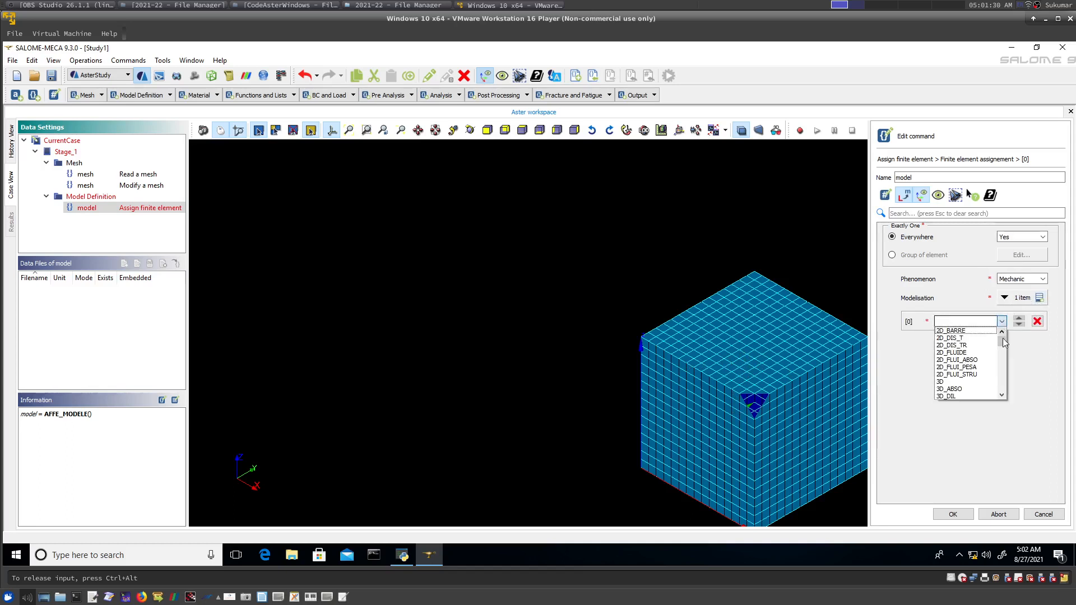
mouse_move(1002, 342)
mouse_down()
mouse_move(994, 402)
mouse_move(992, 335)
mouse_up()
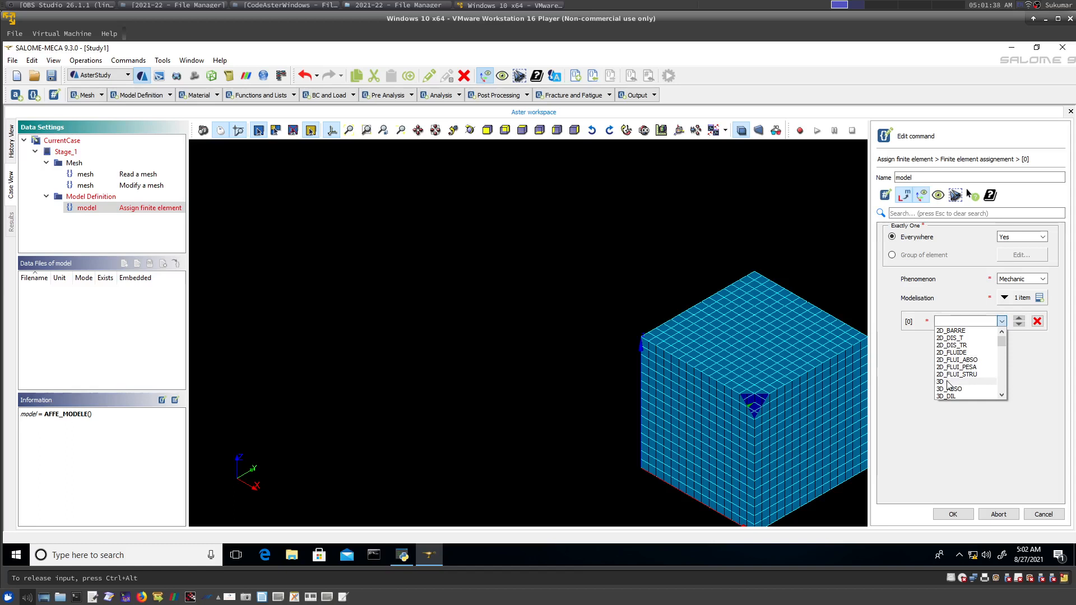
click(948, 383)
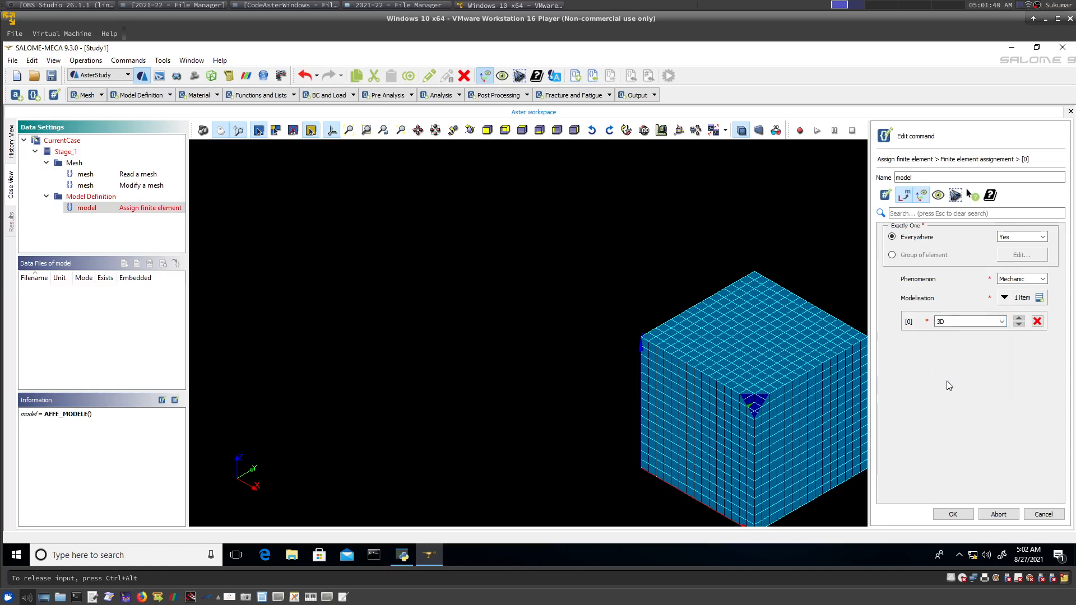
click(953, 515)
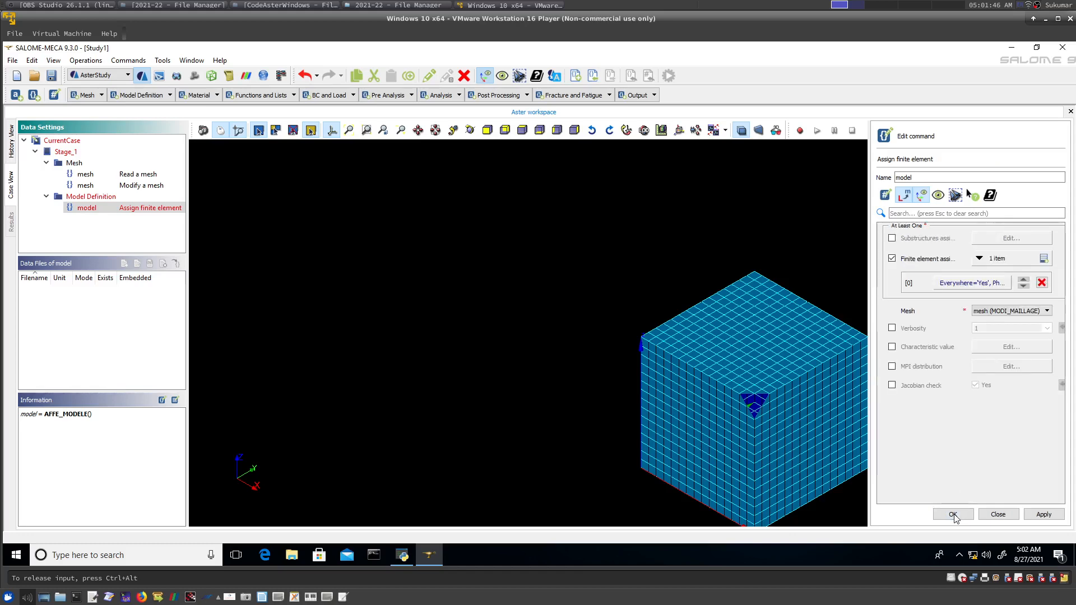
click(953, 514)
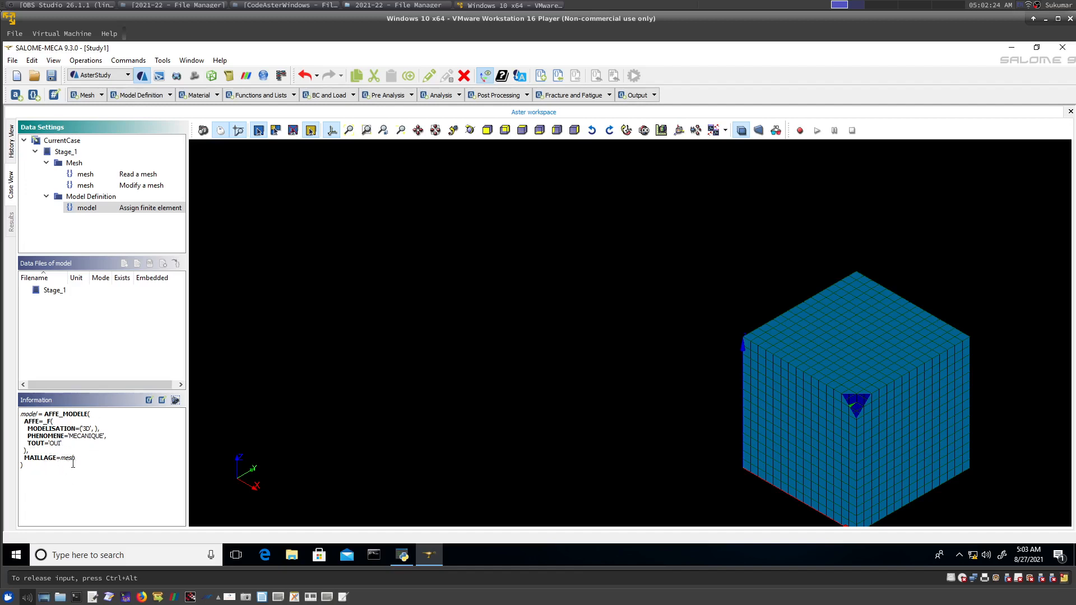
- Add a Define a material command after the Assign finite element command and enable Linear isotropic elasticity for editing
click(85, 187)
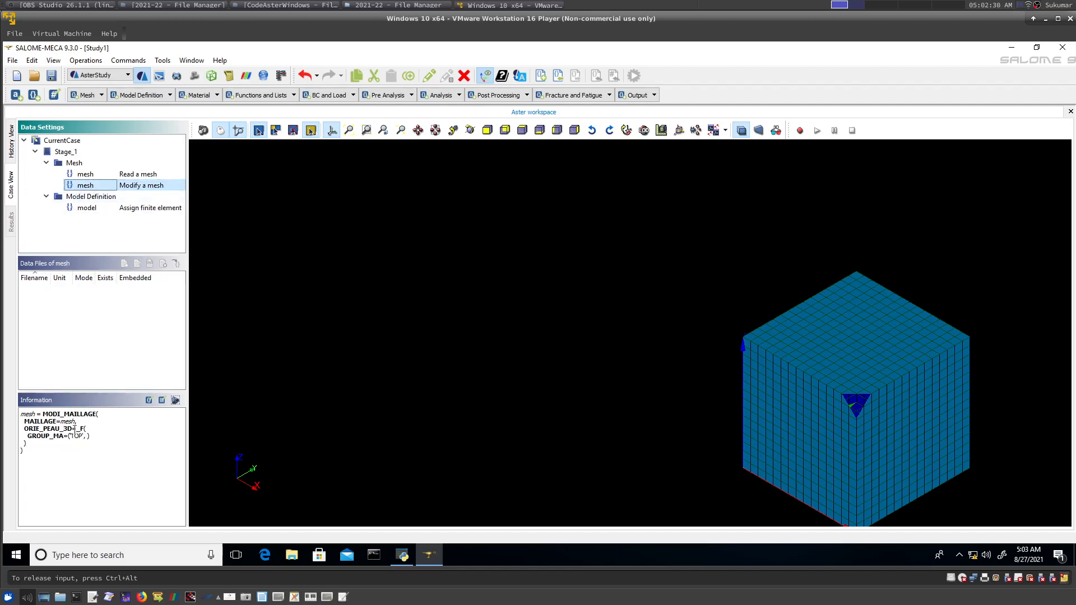
click(90, 208)
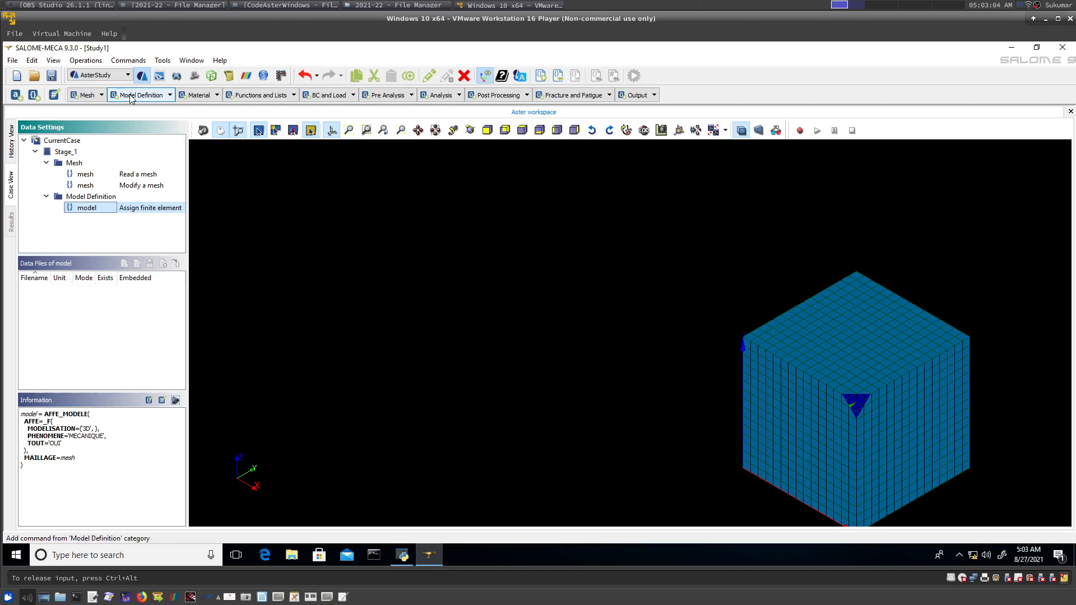
click(204, 97)
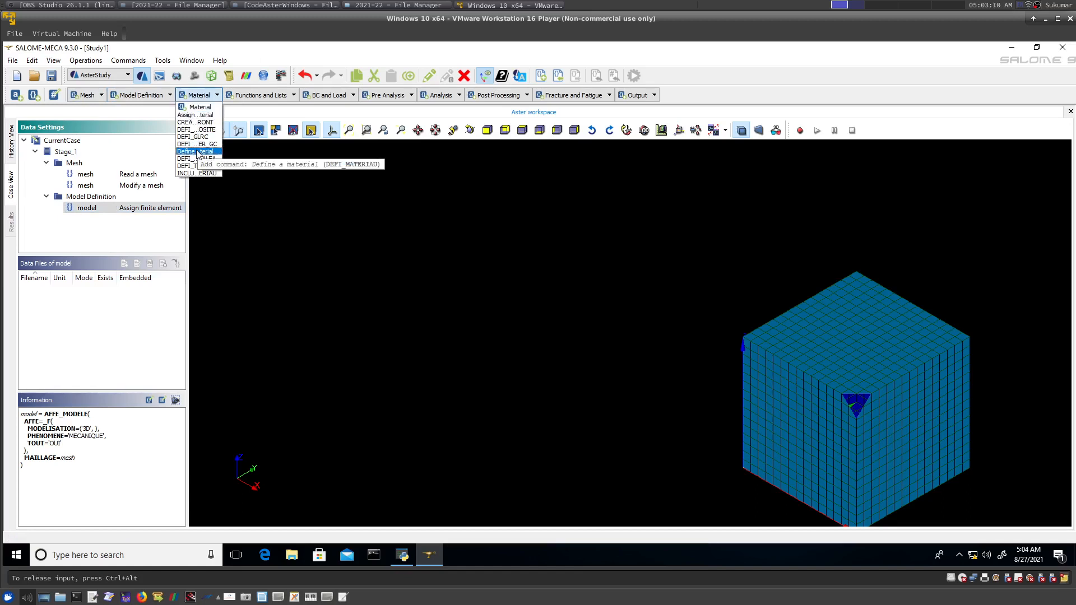
click(302, 197)
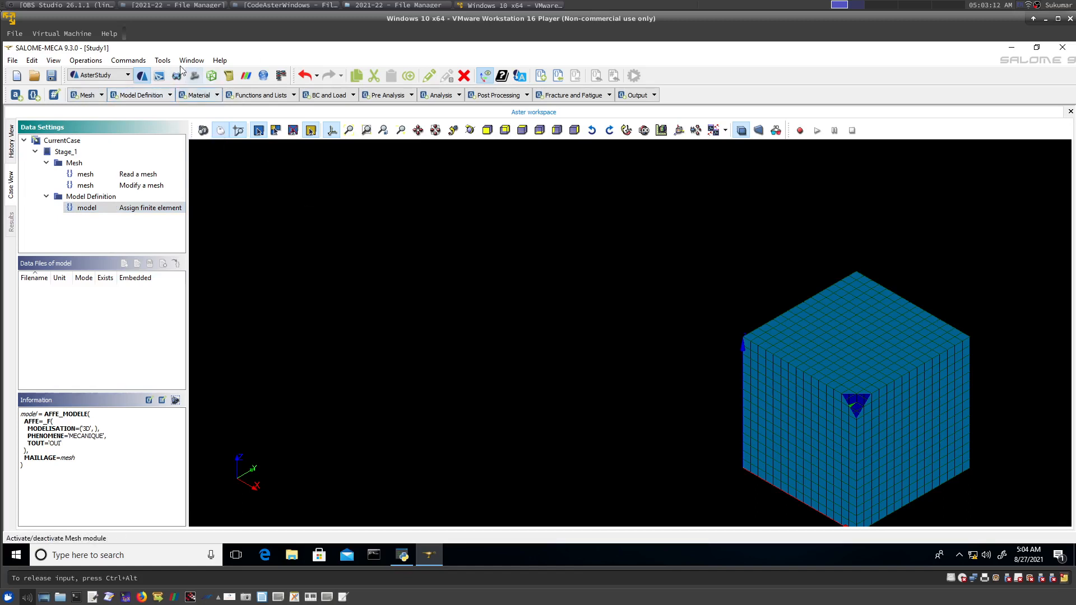
click(128, 61)
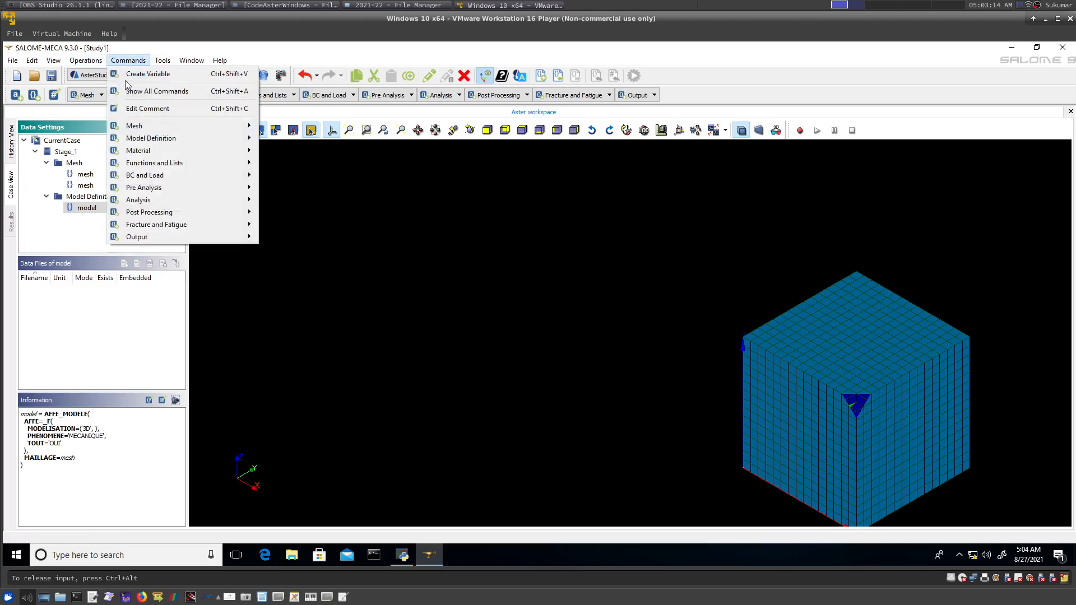
mouse_move(147, 153)
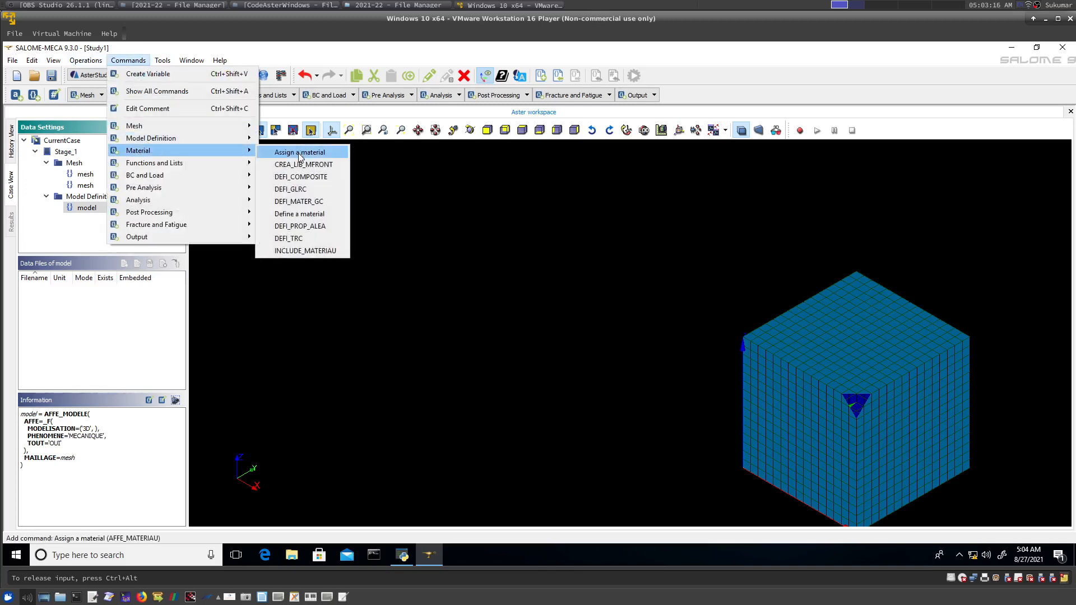
click(301, 216)
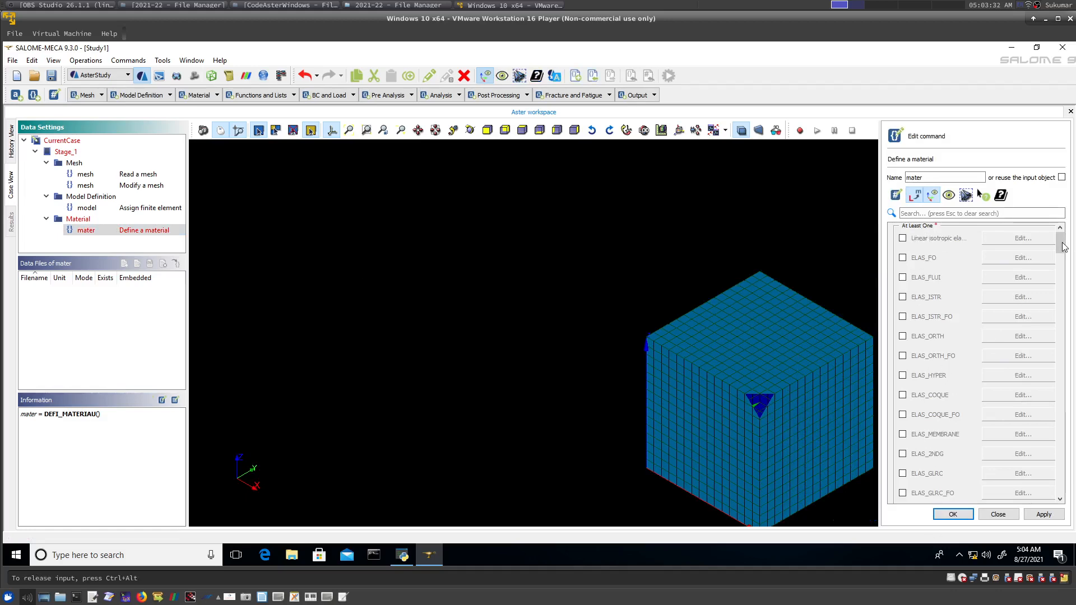
mouse_move(1060, 244)
mouse_down()
mouse_move(1064, 473)
mouse_move(1072, 233)
mouse_up()
click(903, 238)
click(1019, 238)
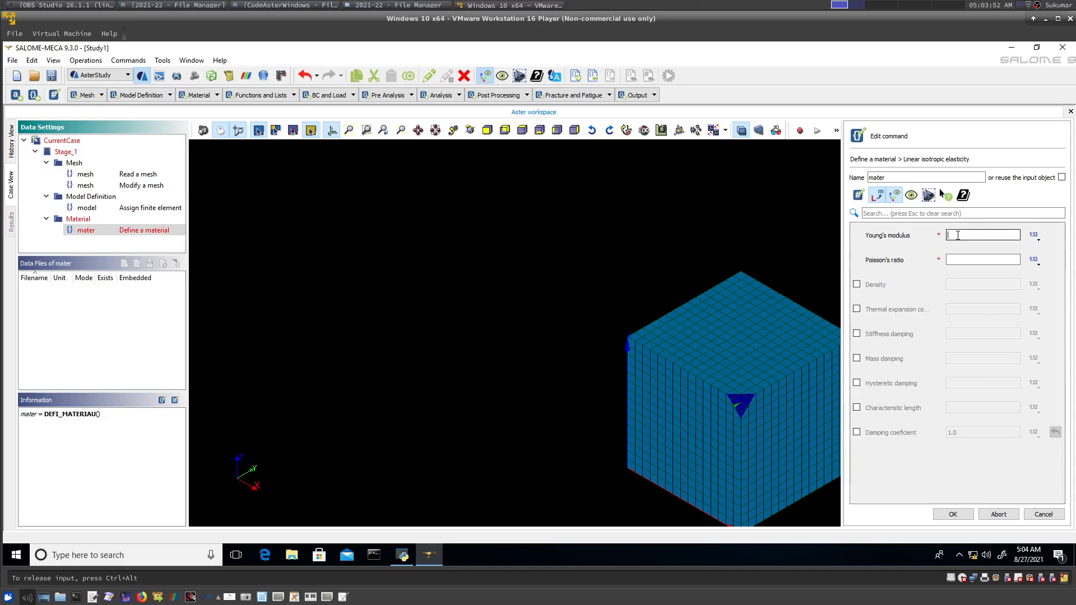
- Set the material's Young's modulus to 2.1E05 and Poisson's ratio to 0.3
key(Tab)
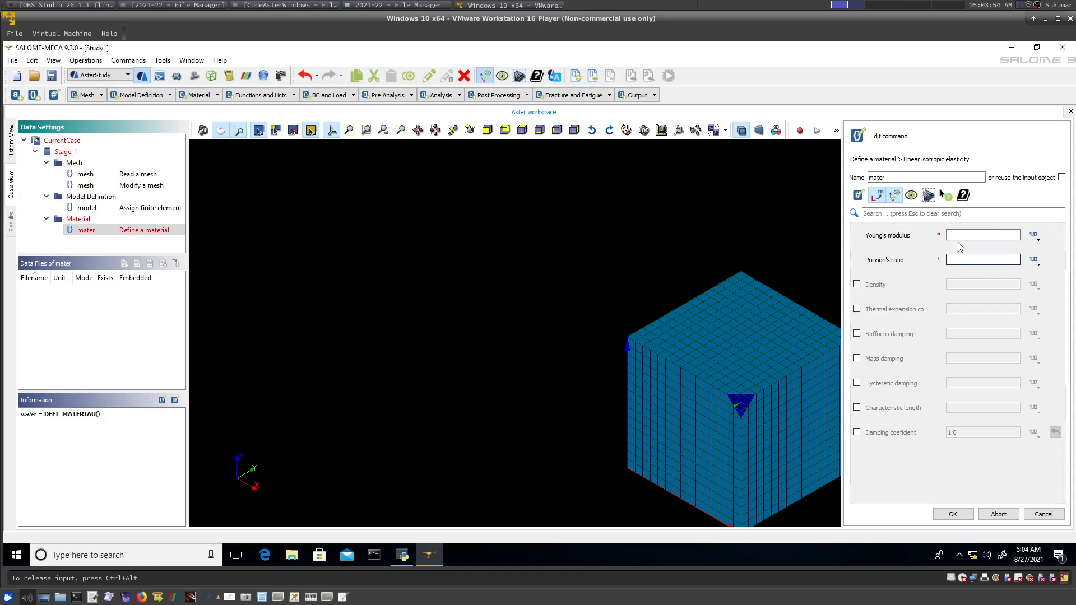
click(957, 235)
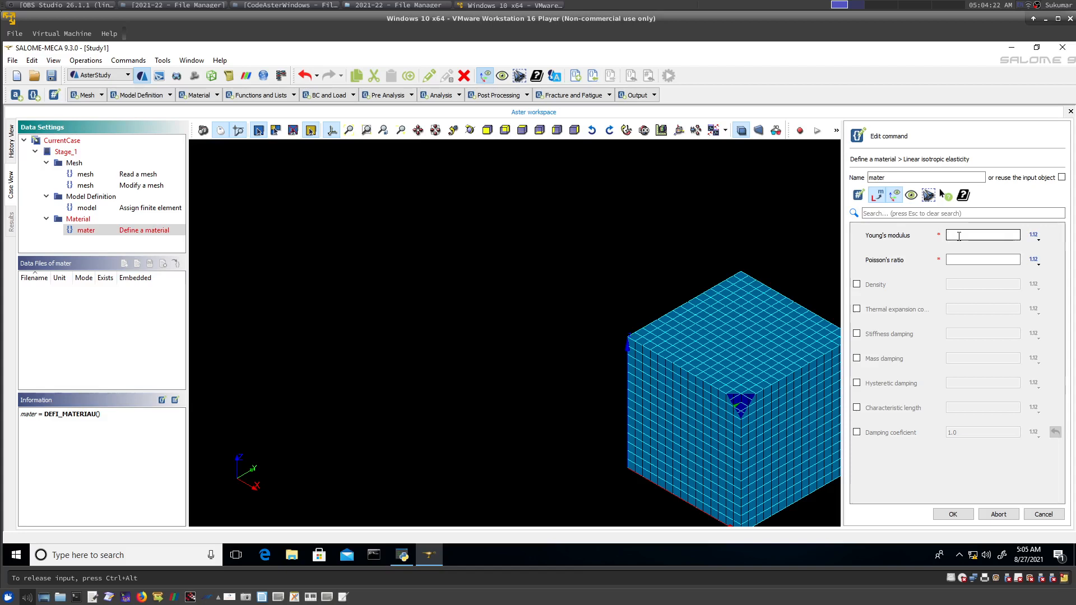
text(2.1E05)
click(970, 260)
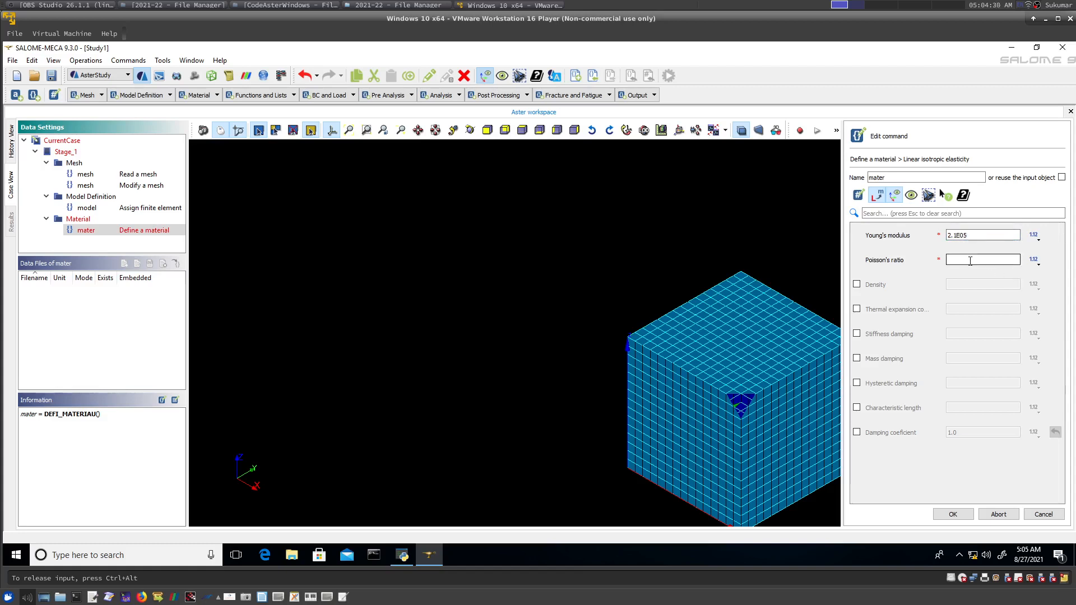
text(0.3)
click(858, 285)
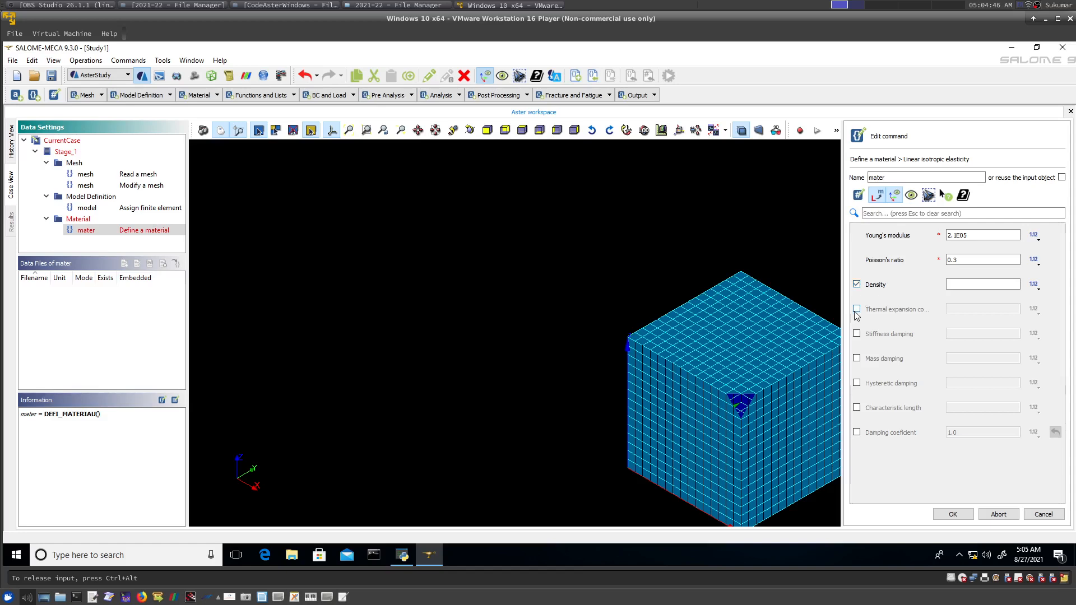
click(856, 309)
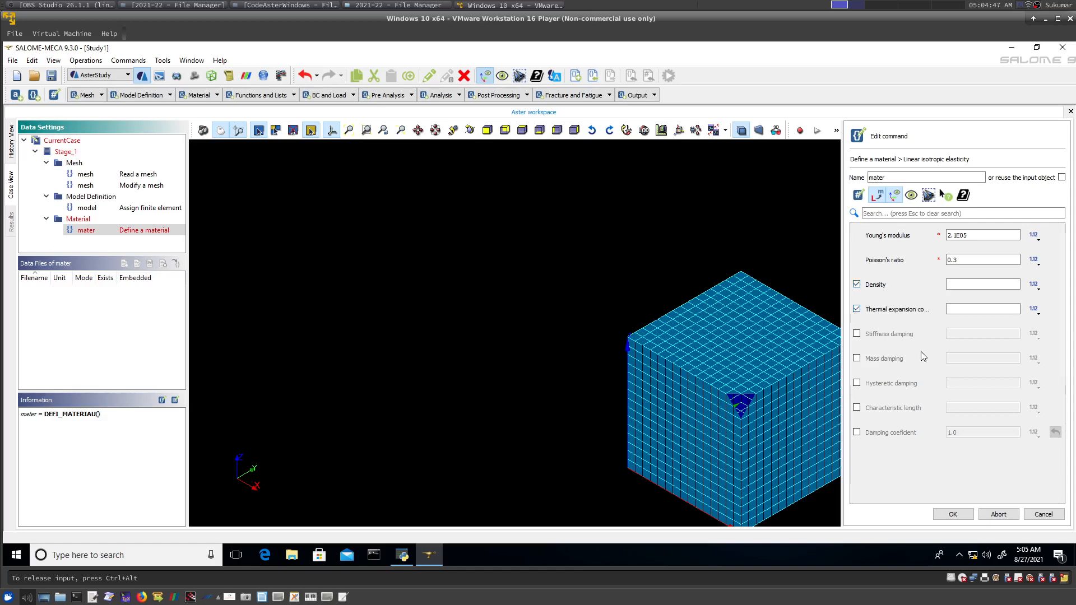
click(856, 310)
click(856, 284)
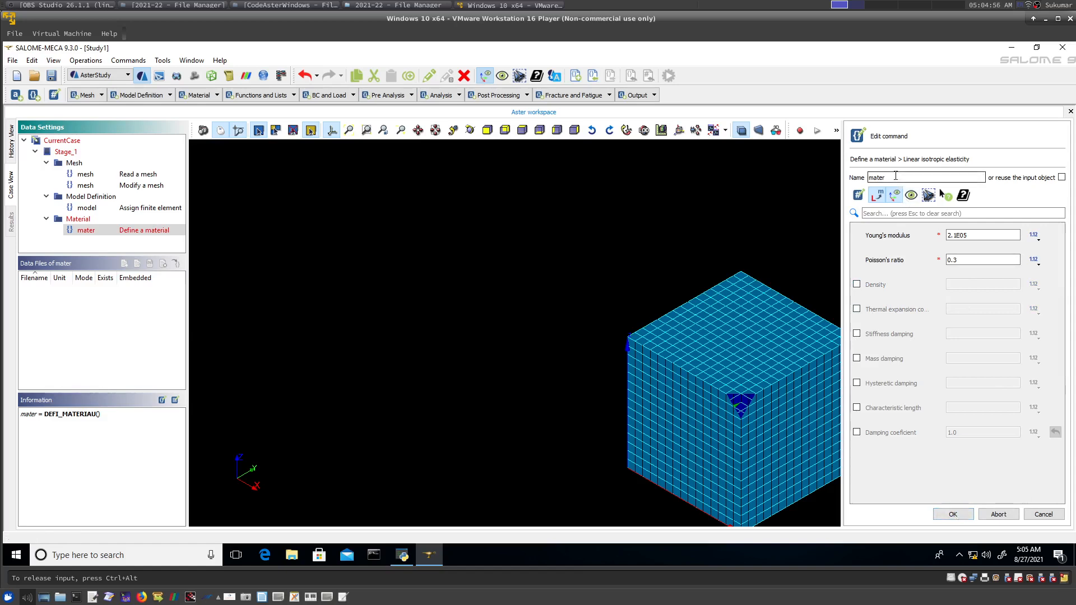
- Rename the material to steel and store the elasticity values and the Define a material command
double_click(878, 177)
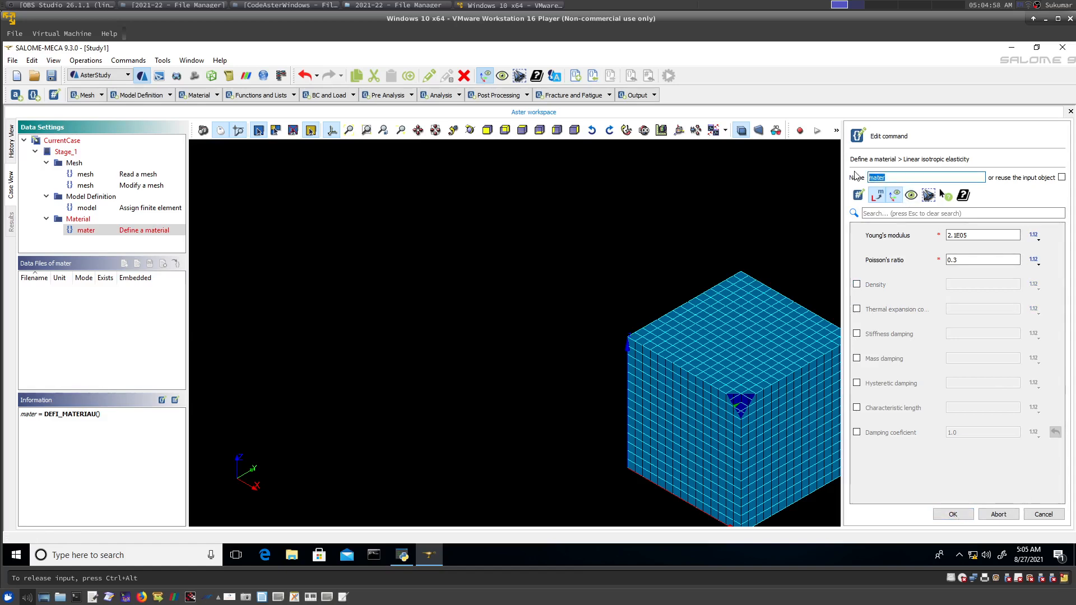
text(steel)
click(958, 517)
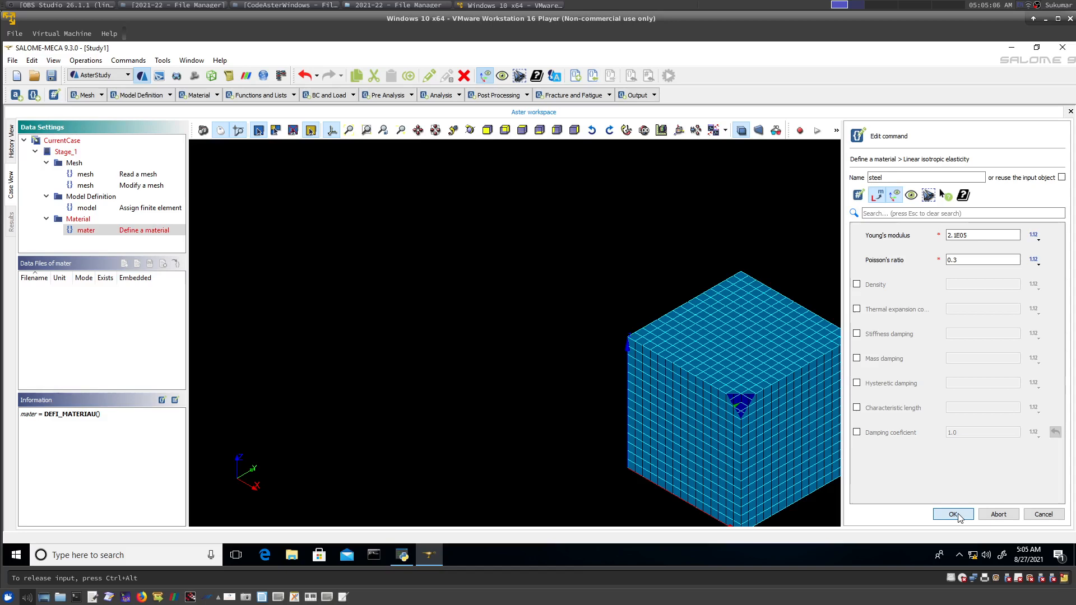
click(959, 515)
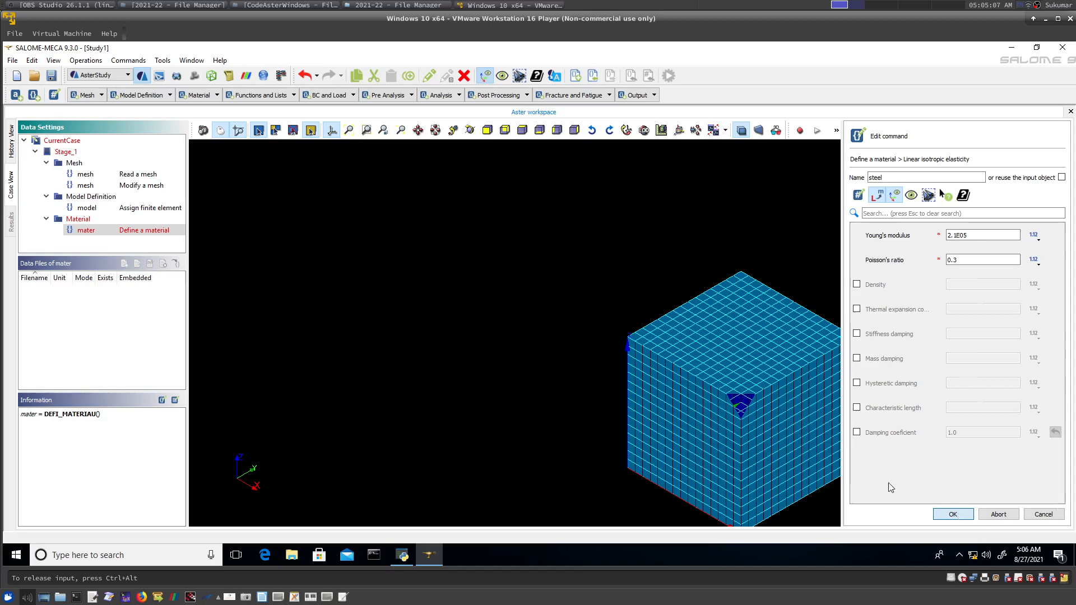
click(955, 514)
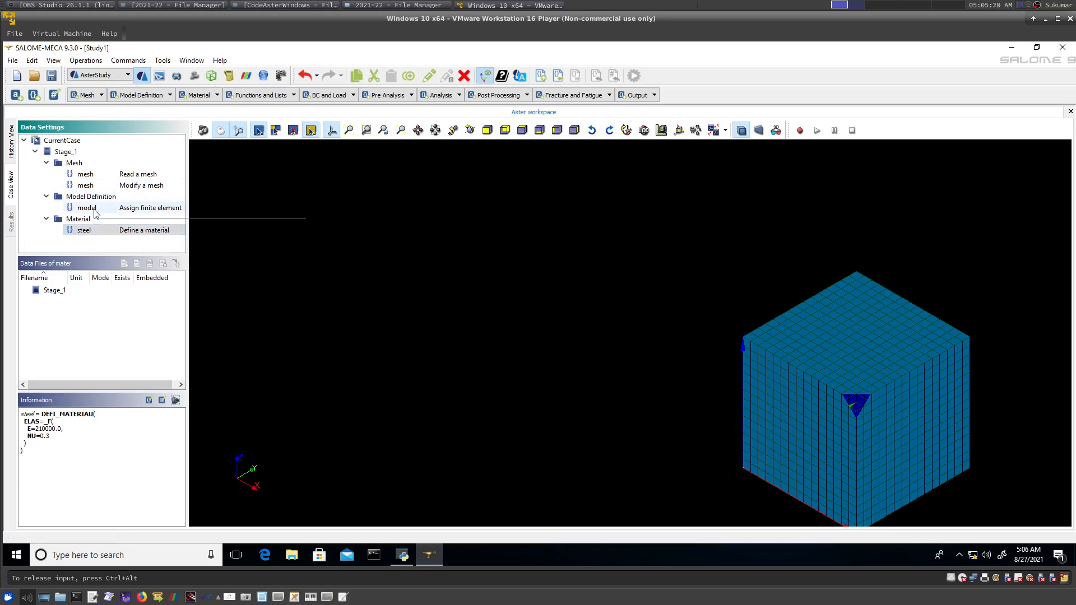
- Add an Assign a material command after the steel definition, keeping the name fieldmat
click(134, 63)
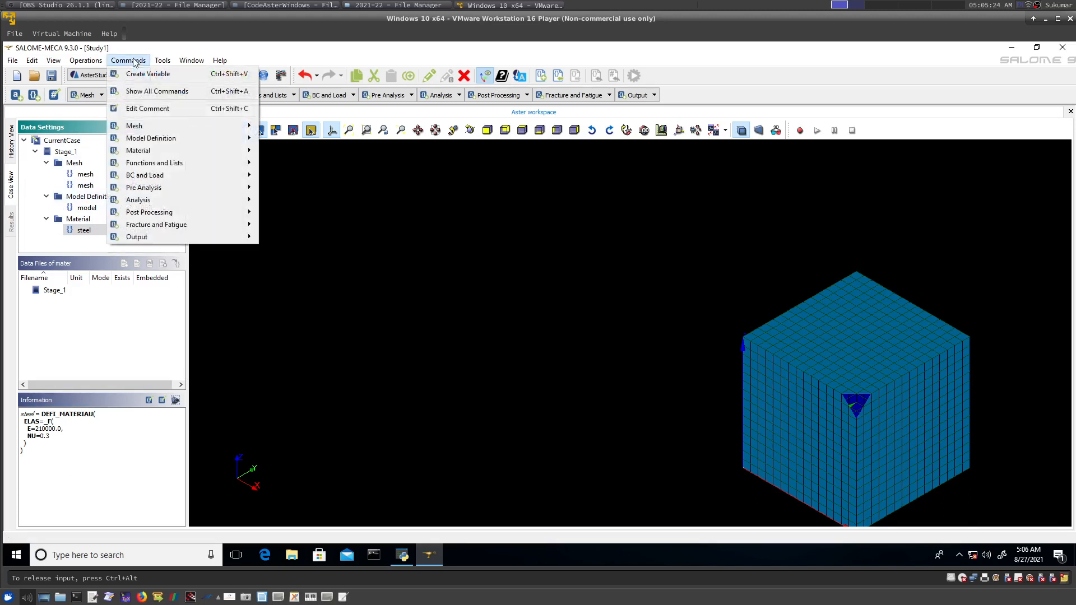
mouse_move(210, 154)
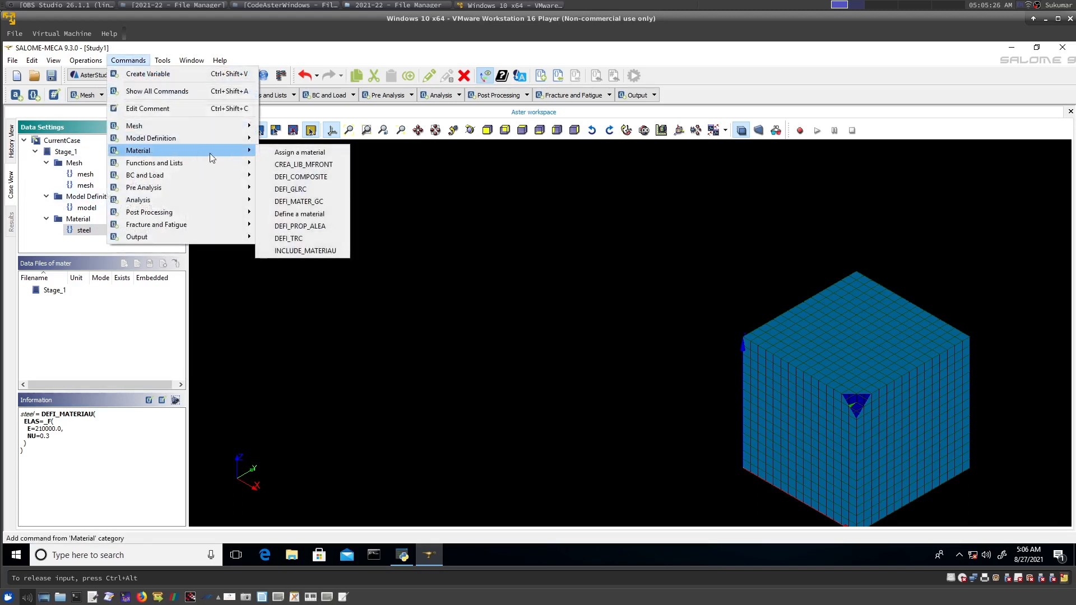
click(298, 157)
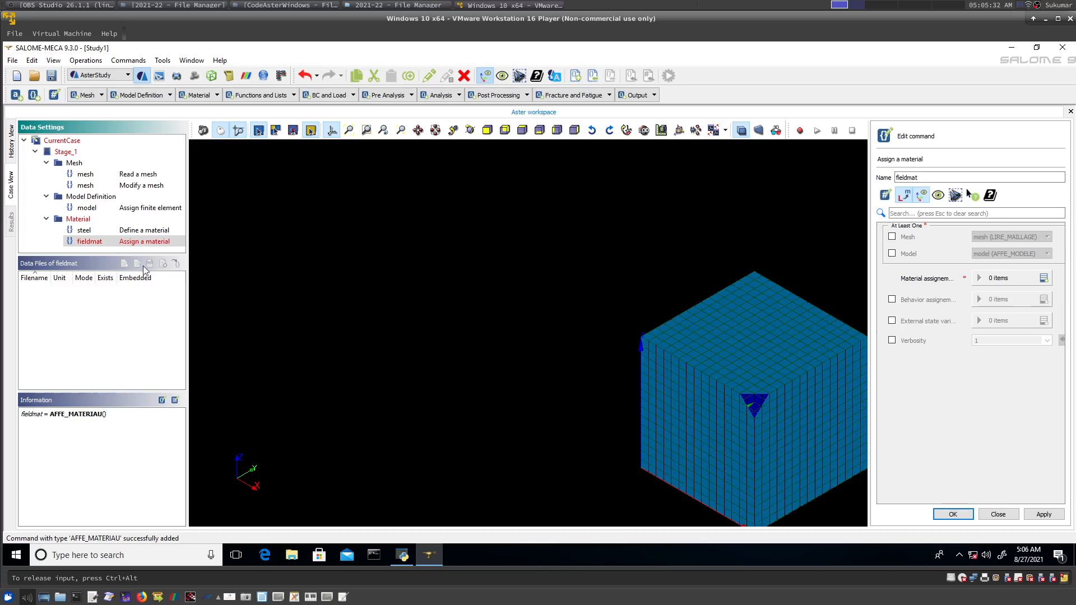
click(921, 177)
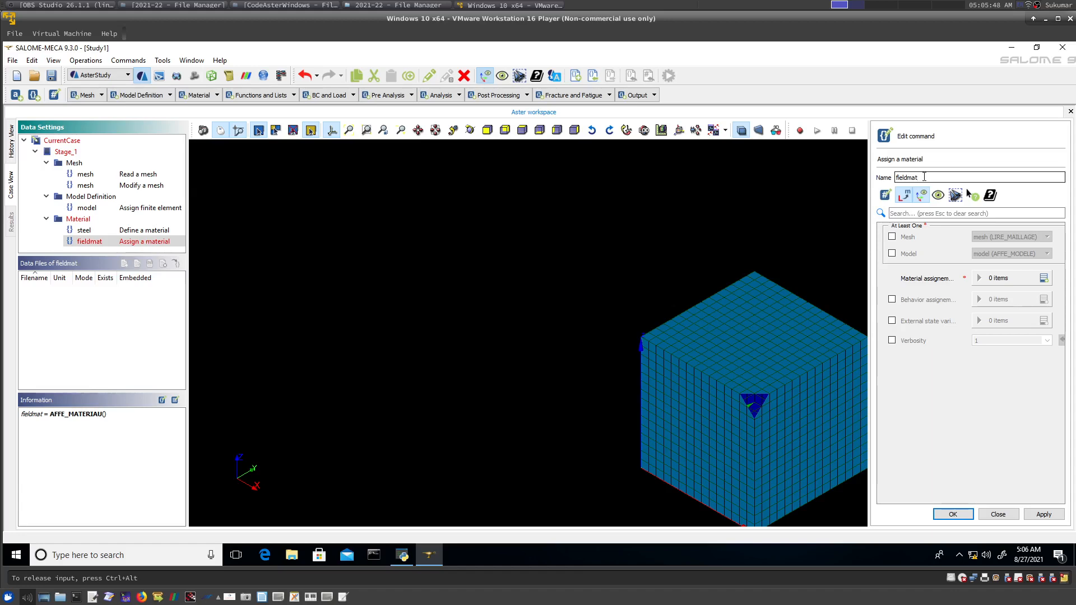
drag(923, 177, 890, 178)
click(948, 178)
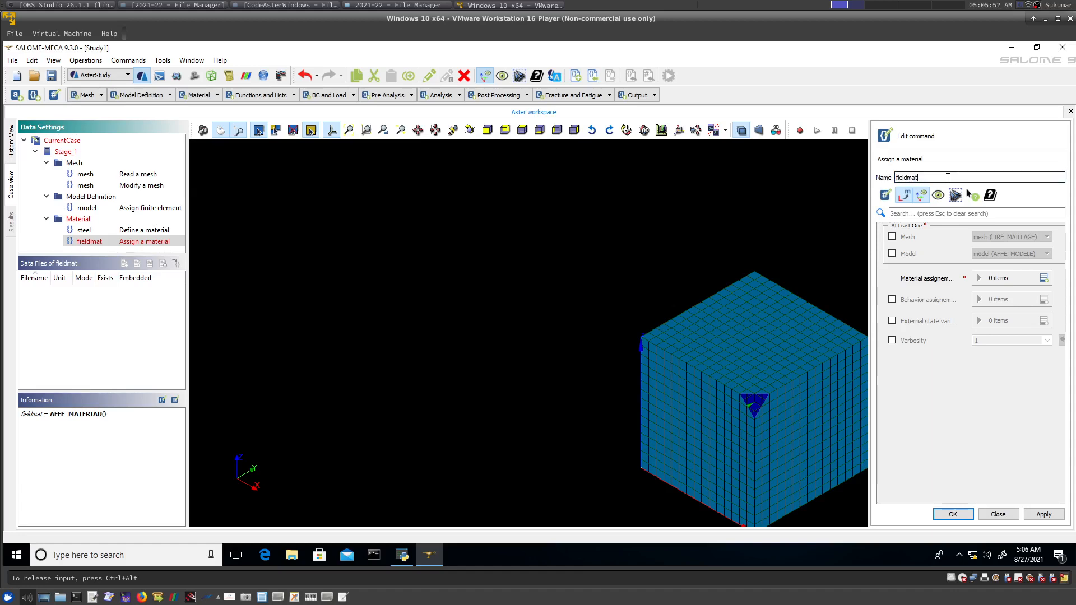
- Enable both mesh and model for the material assignment, choosing the MODI_MAILLAGE mesh and the AFFE_MODELE model
click(892, 237)
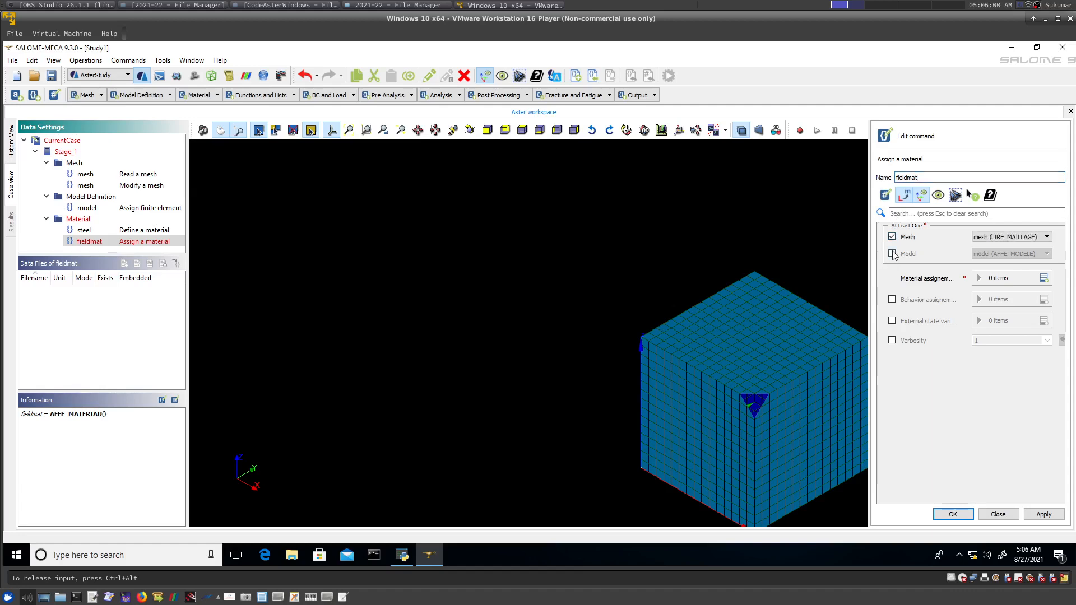
click(892, 254)
click(1045, 238)
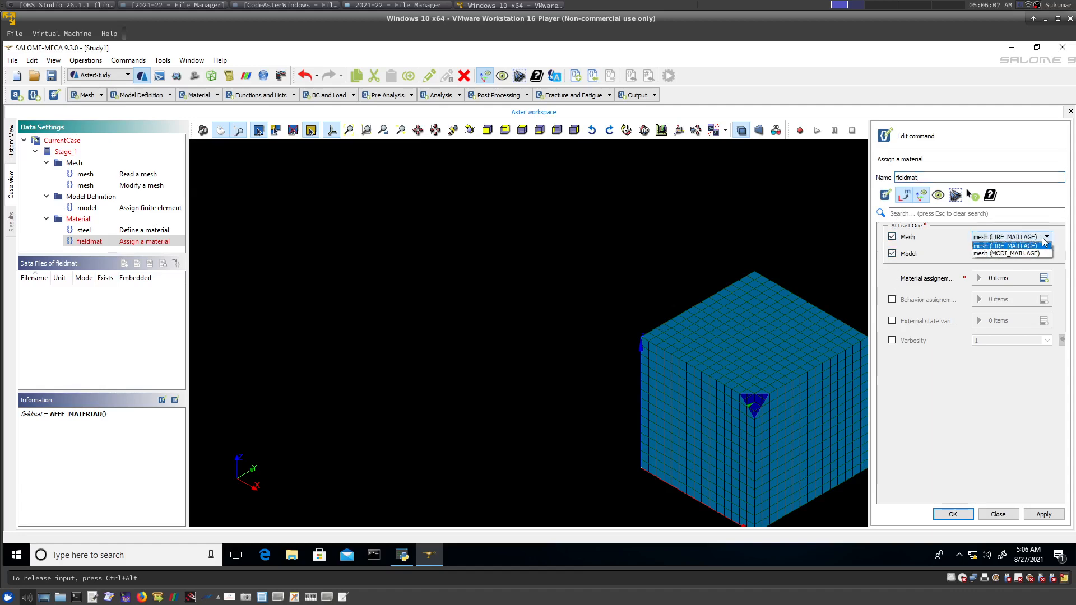
click(1031, 253)
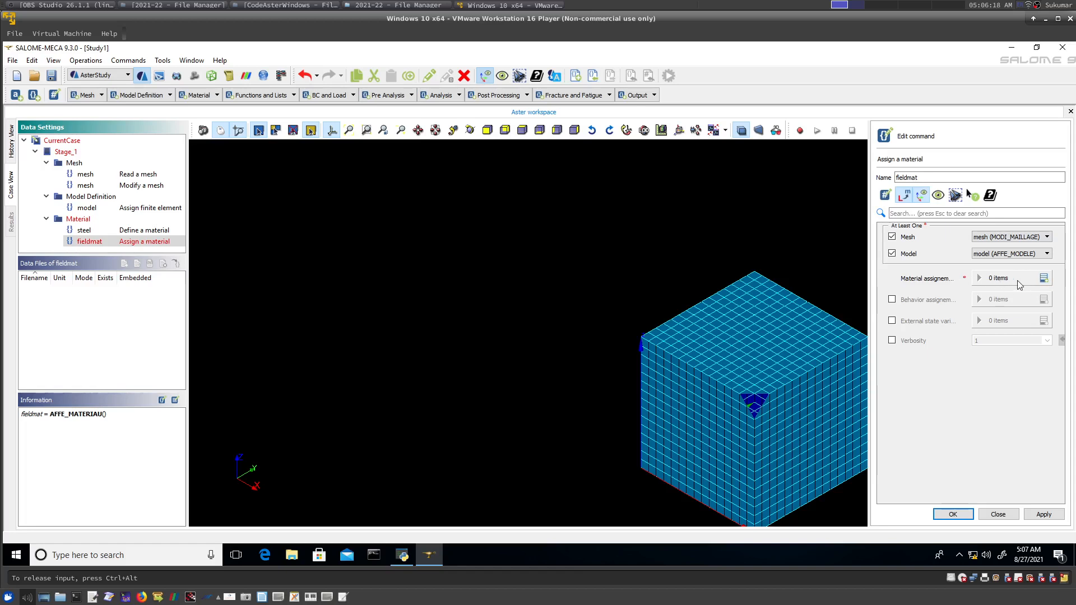
- Add one material assignment item applying steel everywhere and store the Assign a material command
click(1043, 279)
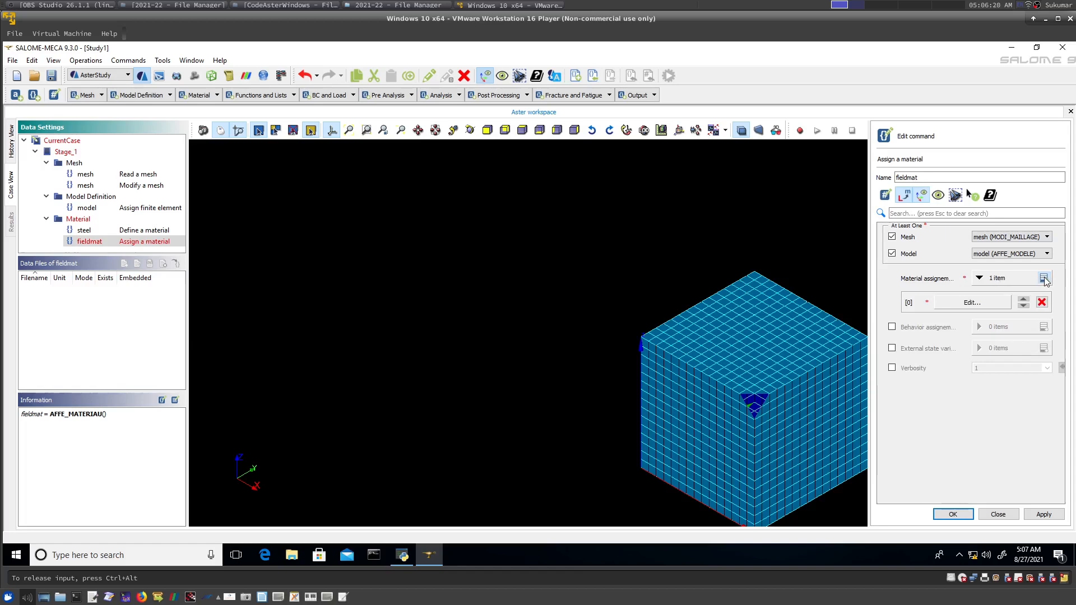
click(968, 303)
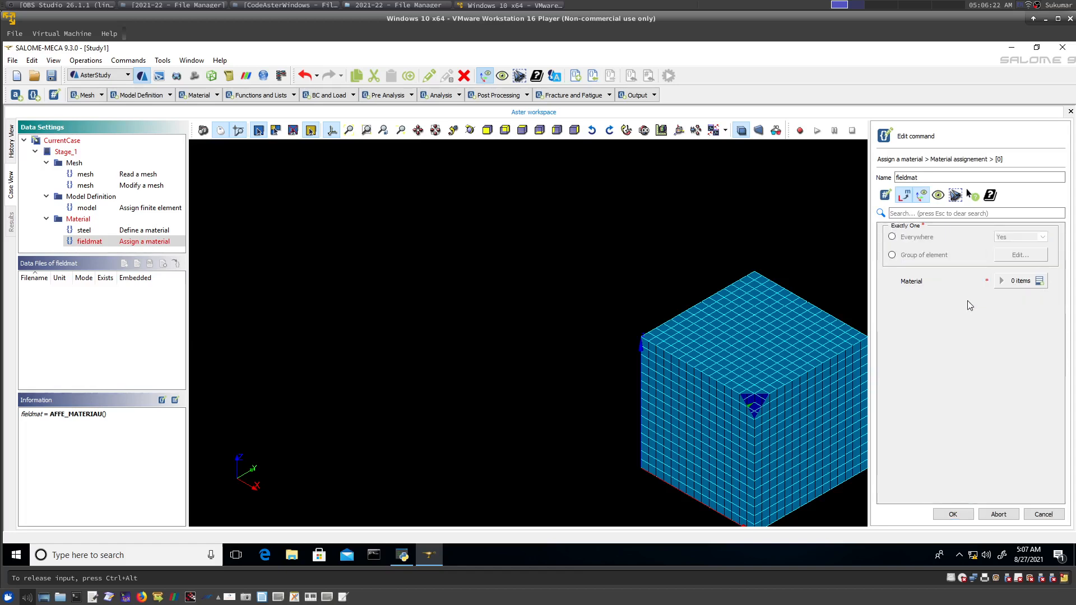
click(892, 238)
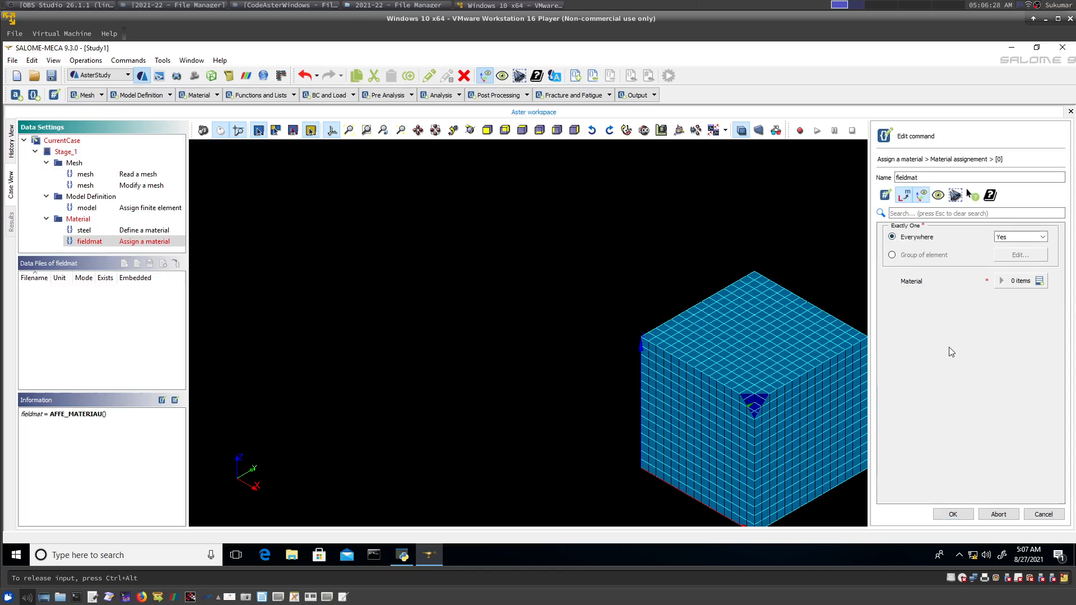
click(1040, 281)
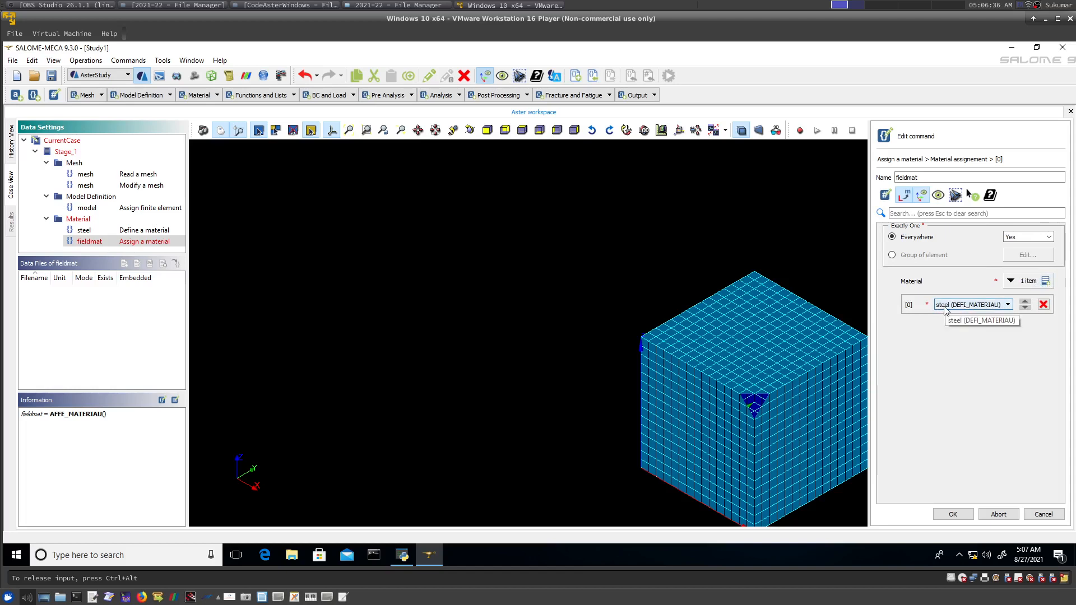
click(1010, 308)
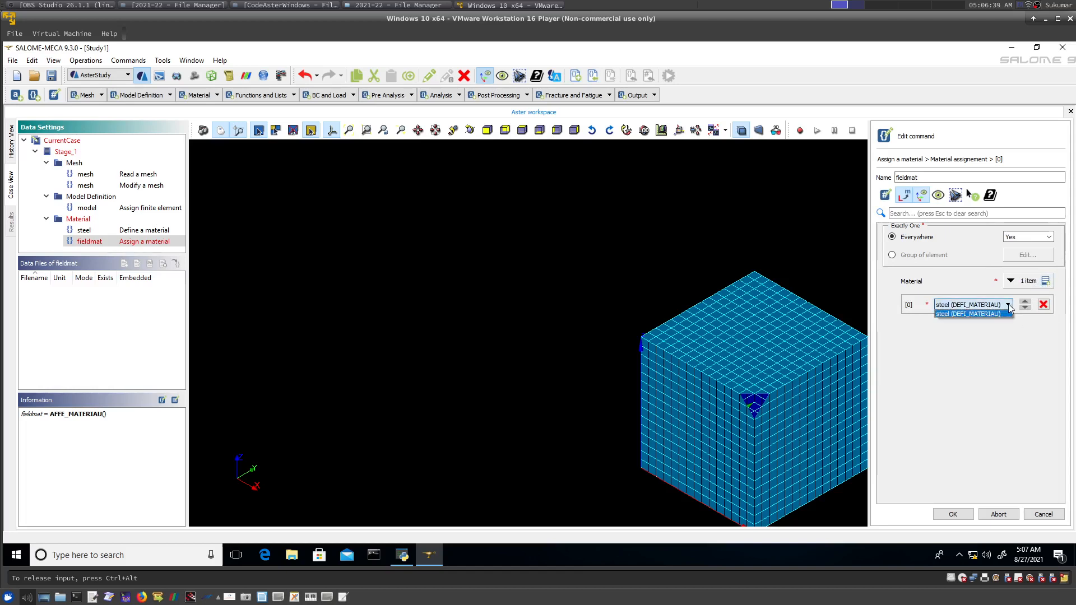
click(978, 313)
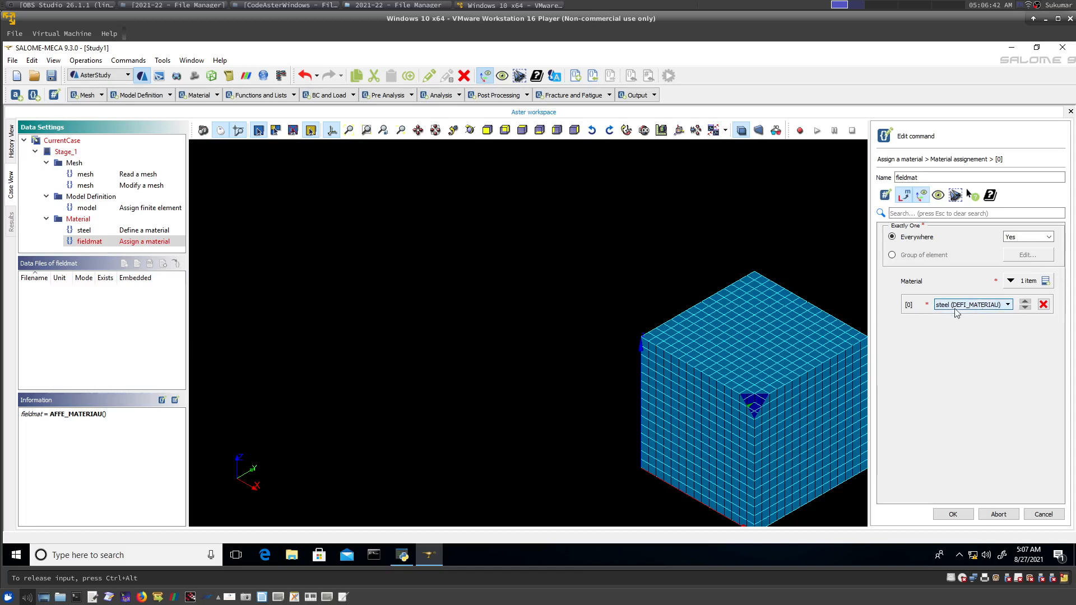
click(952, 514)
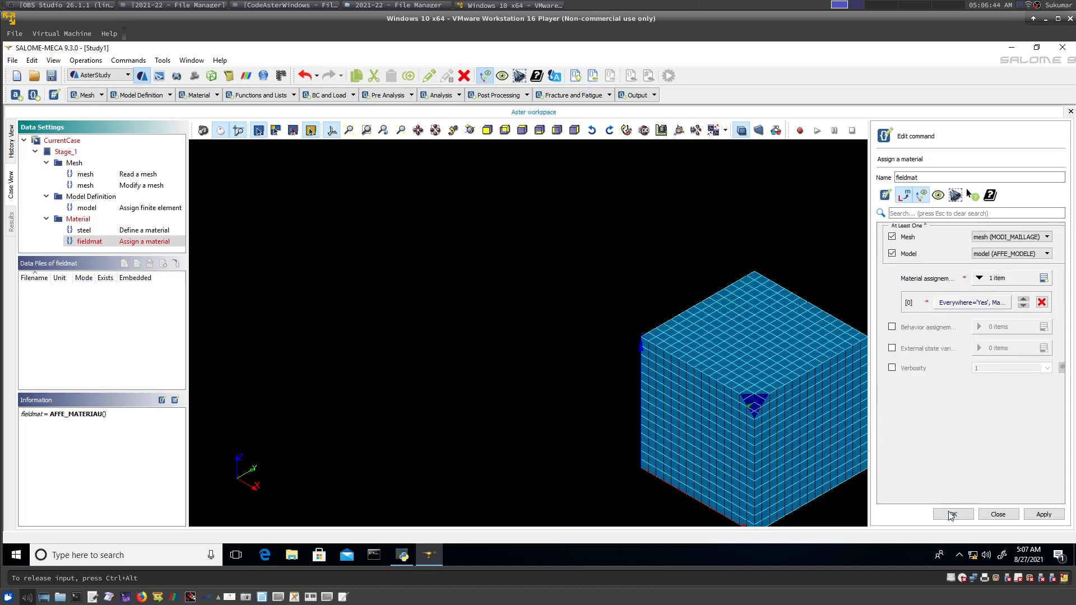
click(952, 514)
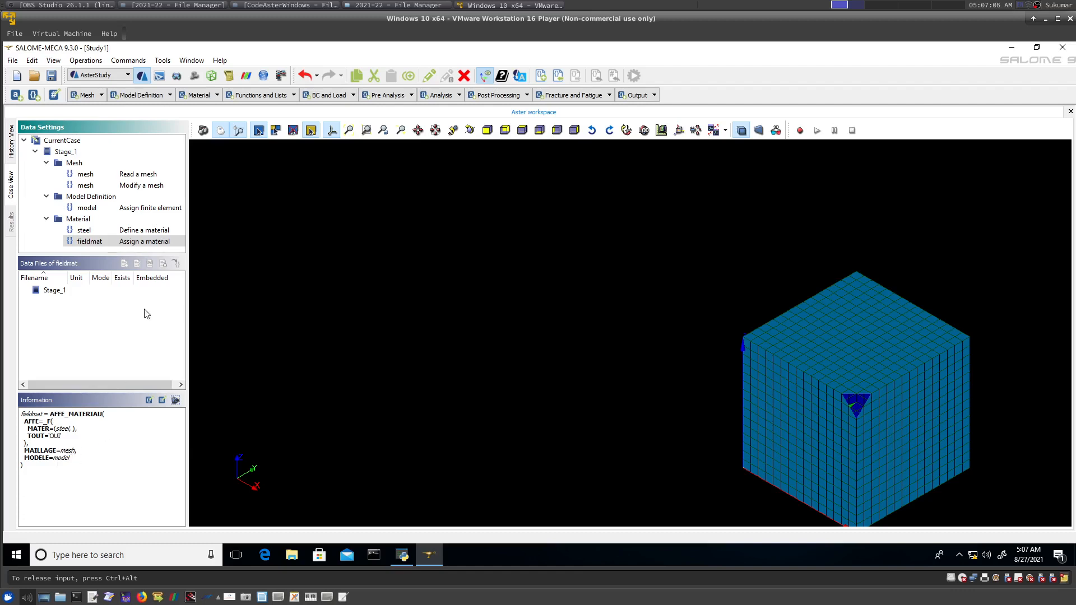
click(258, 95)
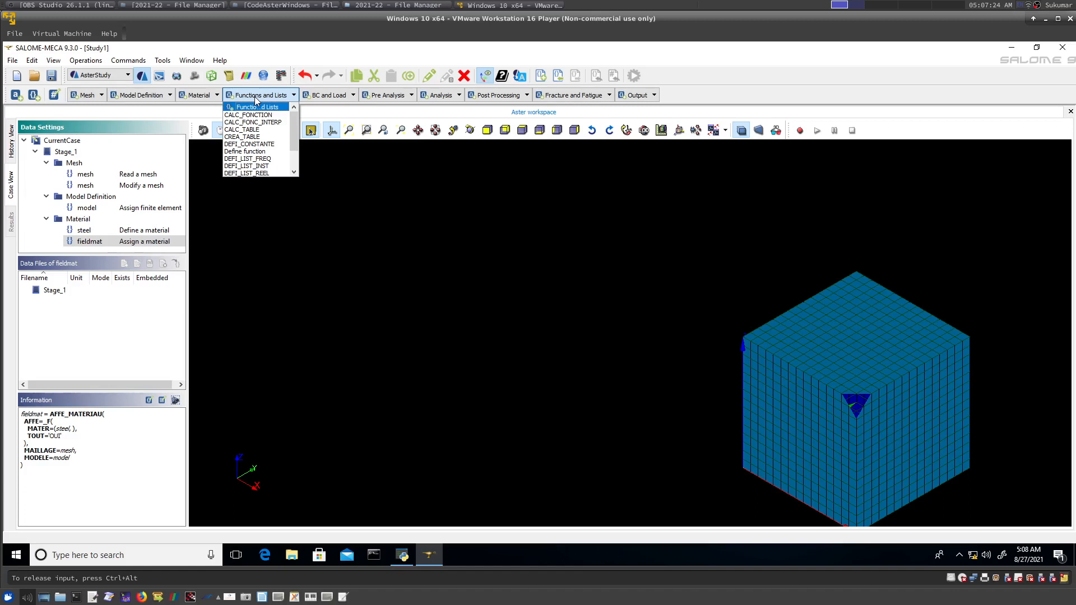
click(256, 100)
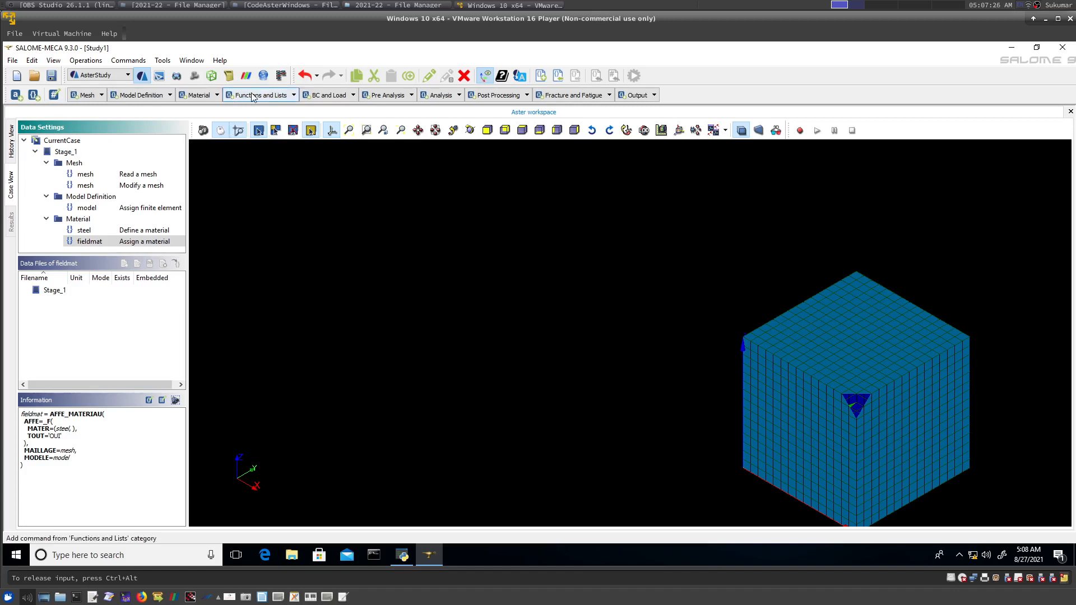
click(353, 96)
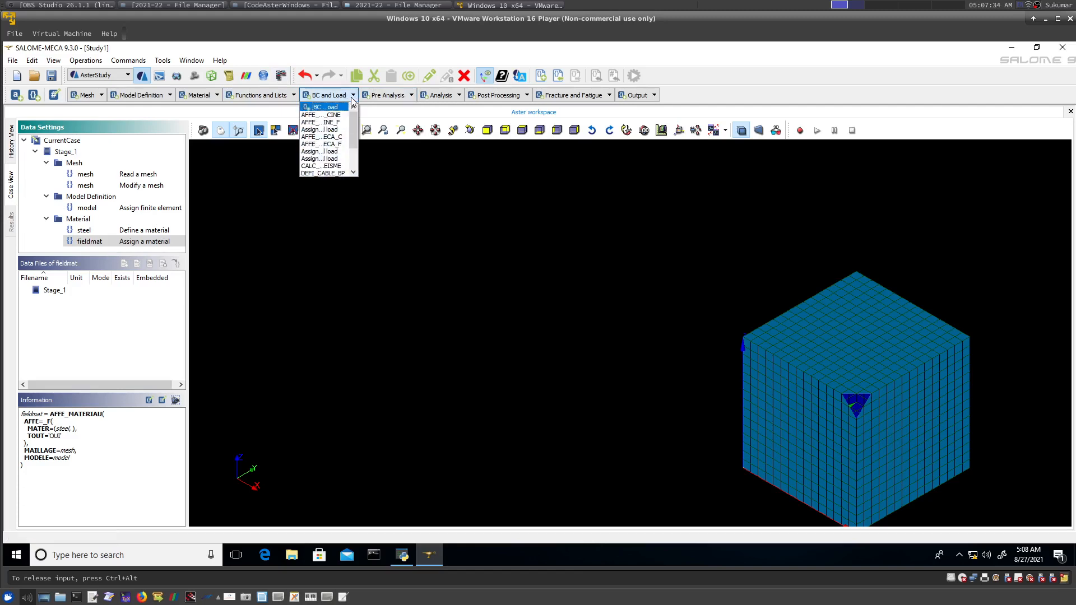
click(352, 98)
click(322, 98)
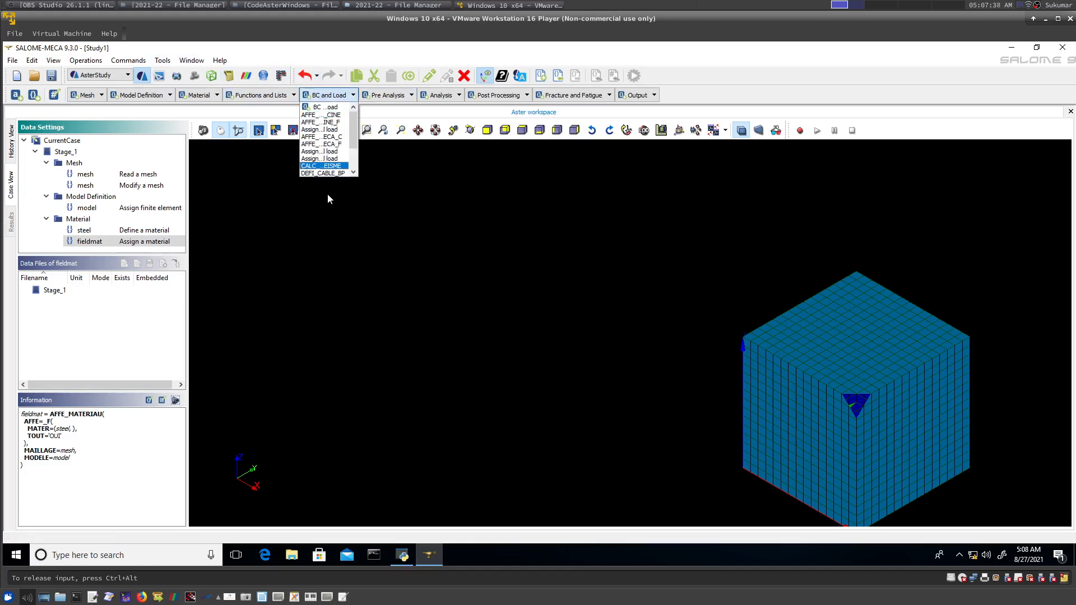
click(330, 99)
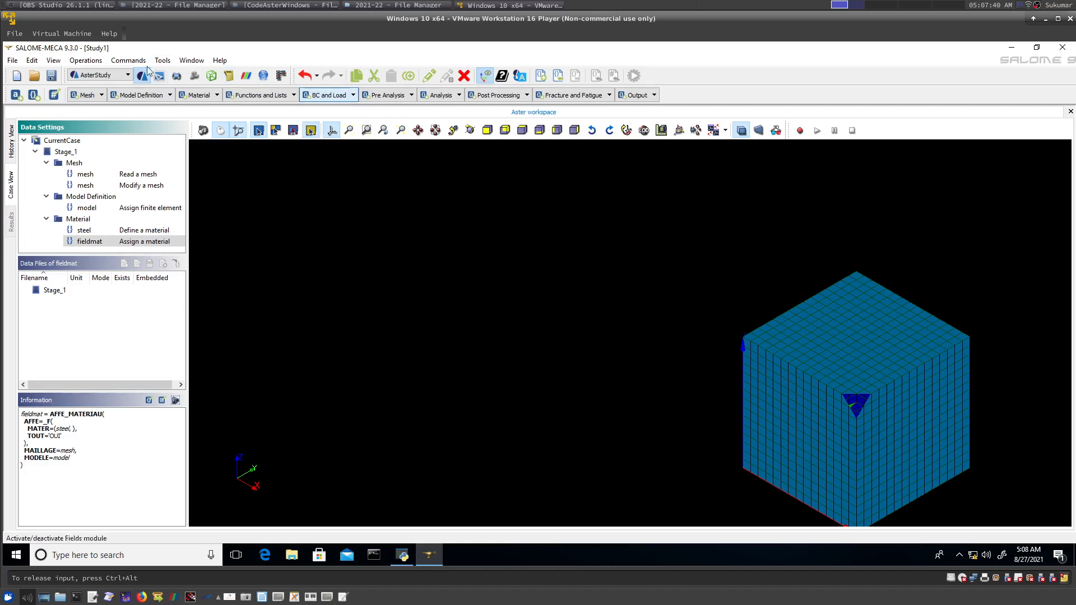
- Add an Assign mechanical load command after the material assignment and name it BC
click(128, 60)
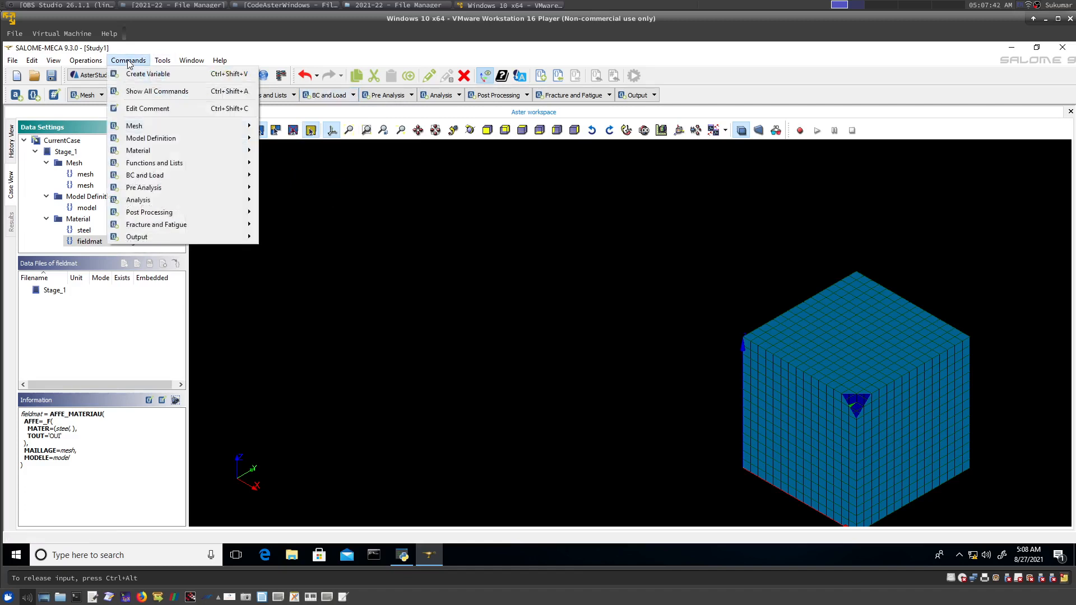
mouse_move(146, 178)
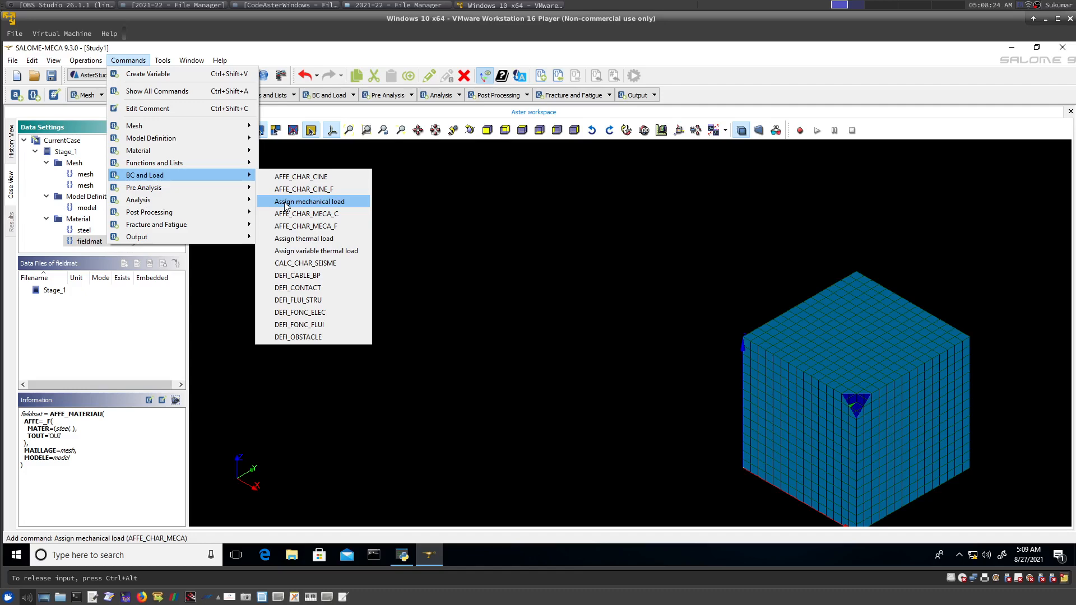
click(285, 203)
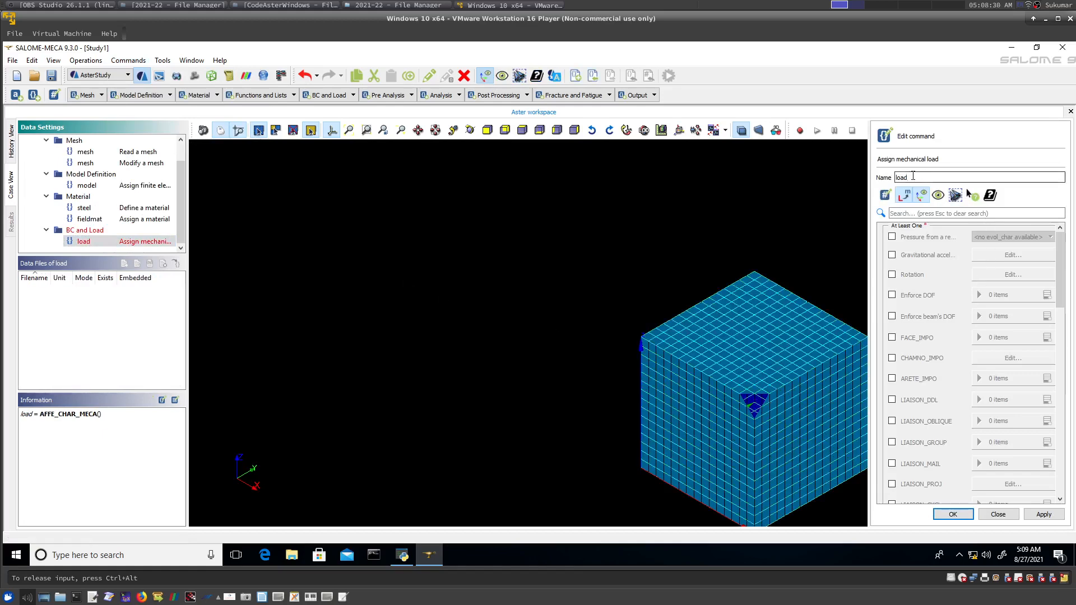
drag(913, 176, 896, 177)
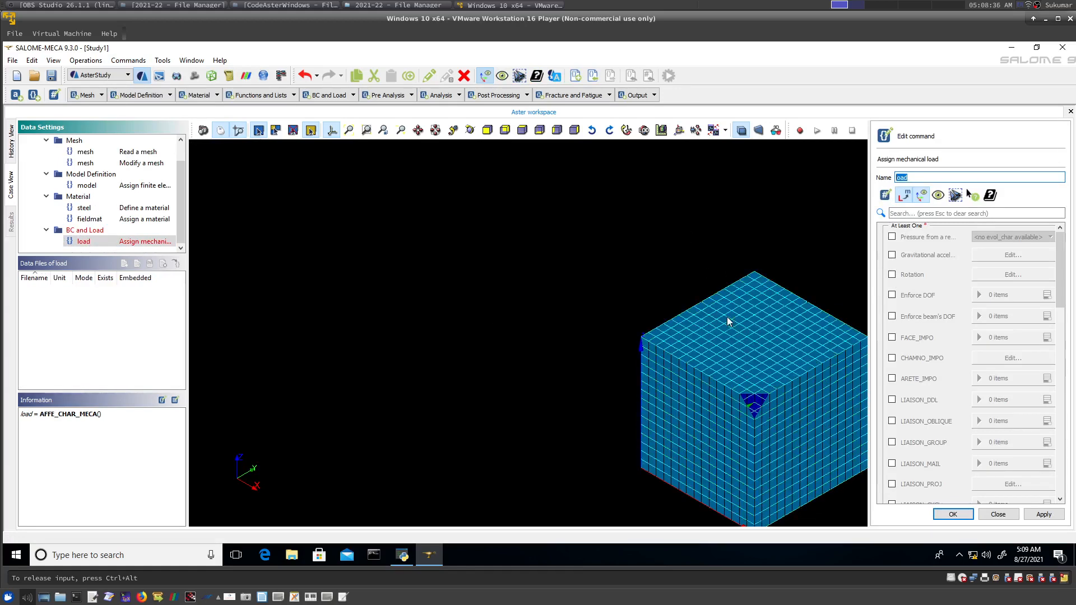
click(915, 176)
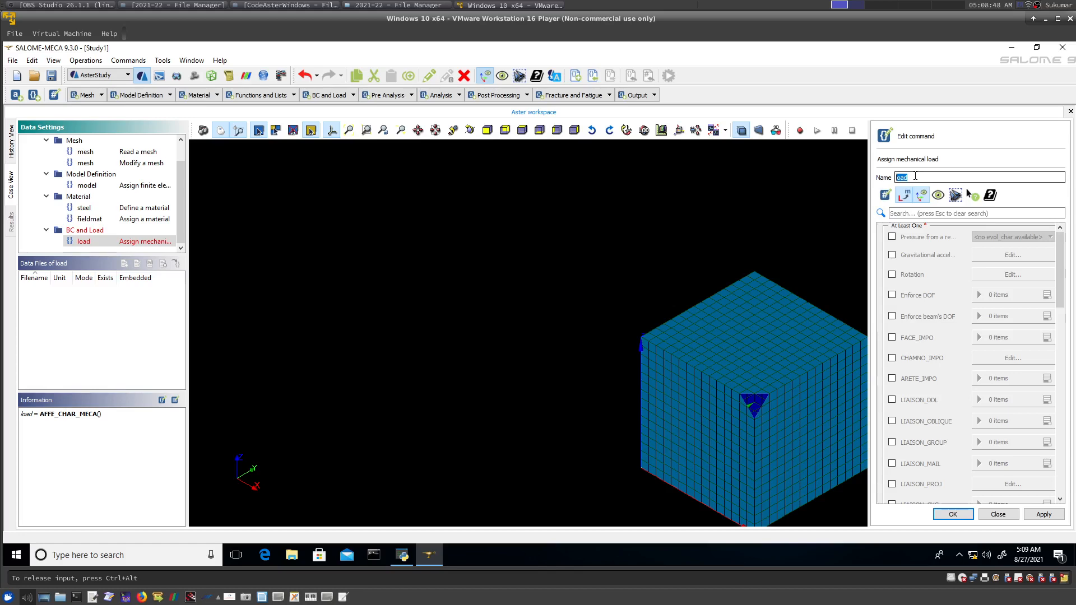
text(BC)
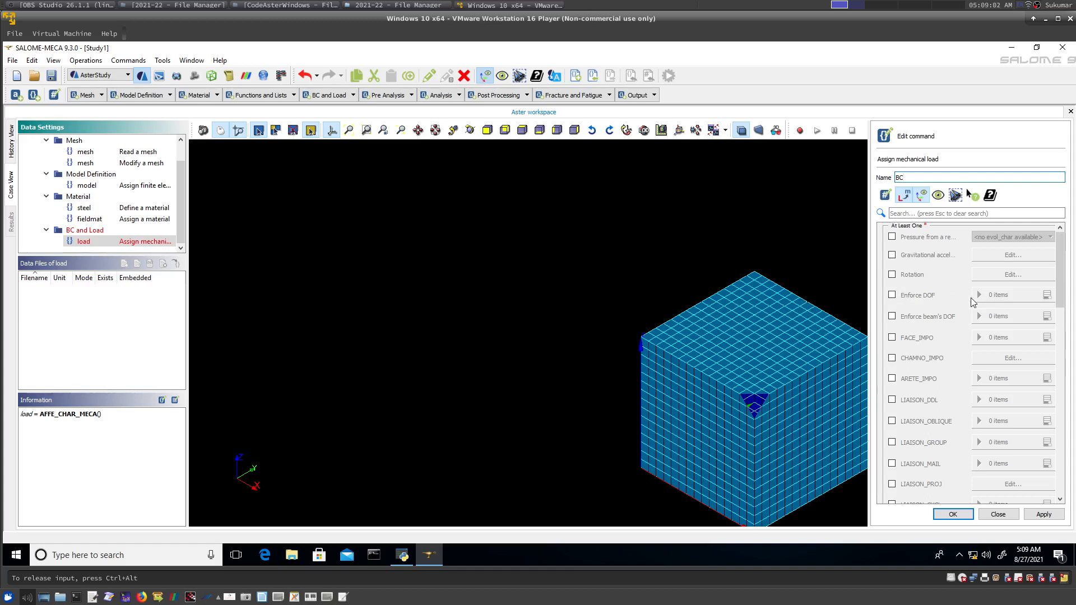
- Add one Enforce DOF item to the BC load and enable its LIAISON constraint as ENCASTRE
click(892, 296)
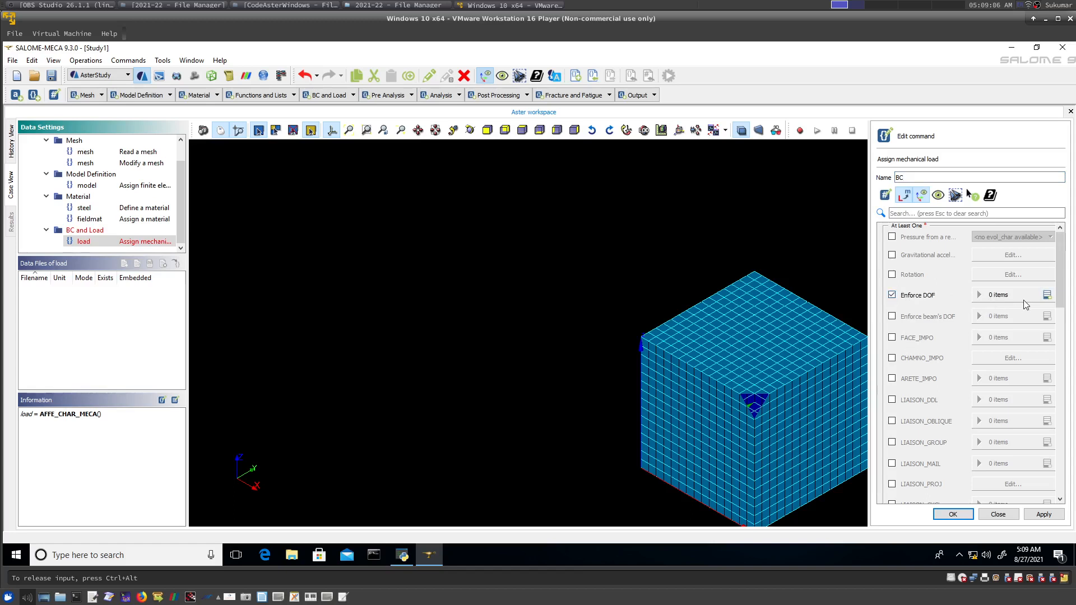
click(1046, 295)
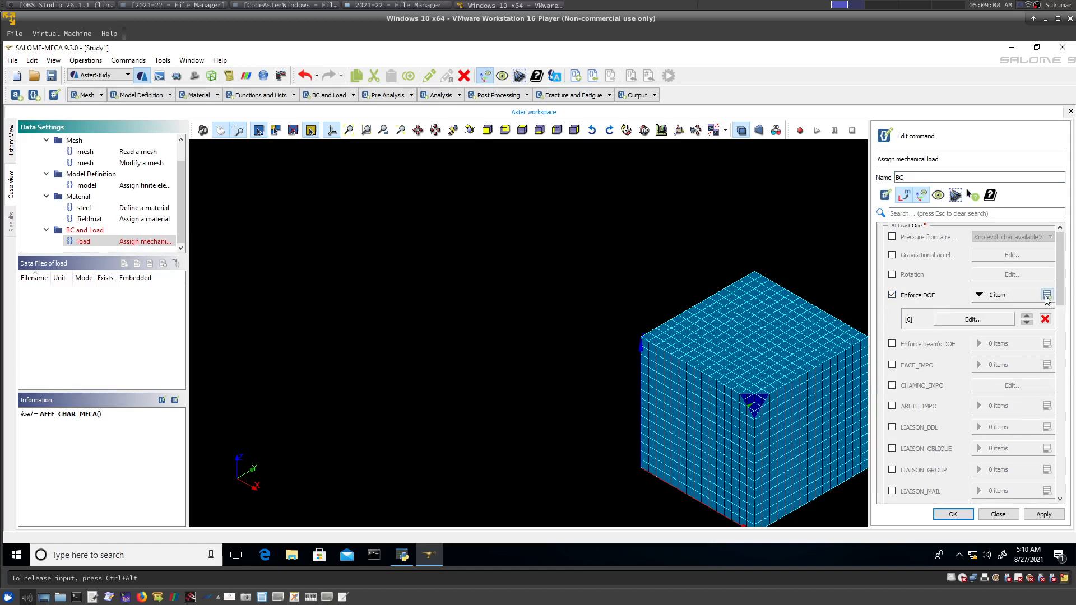
click(975, 323)
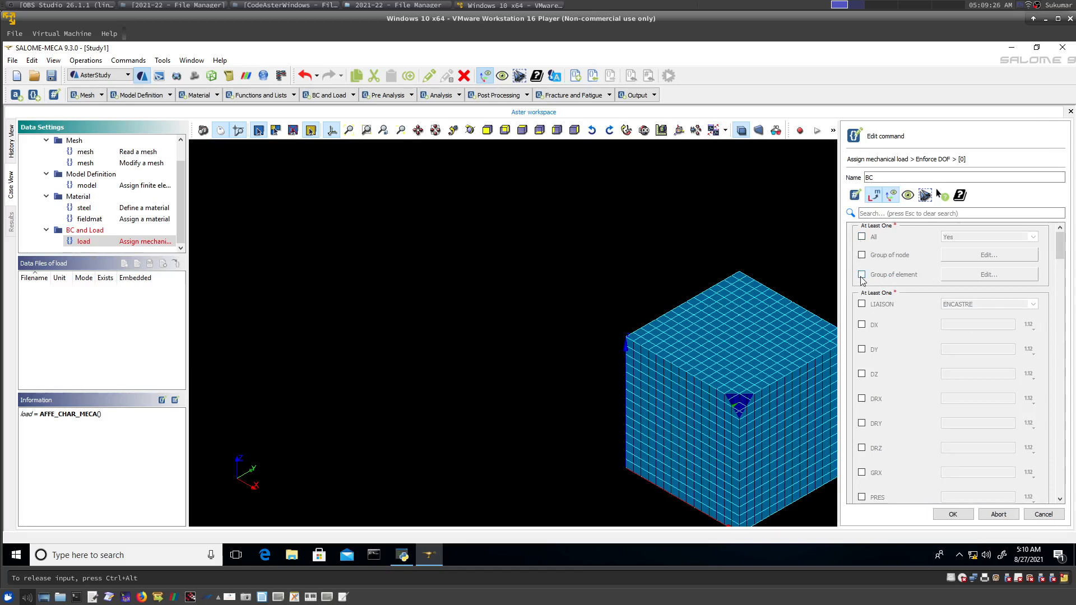
click(862, 305)
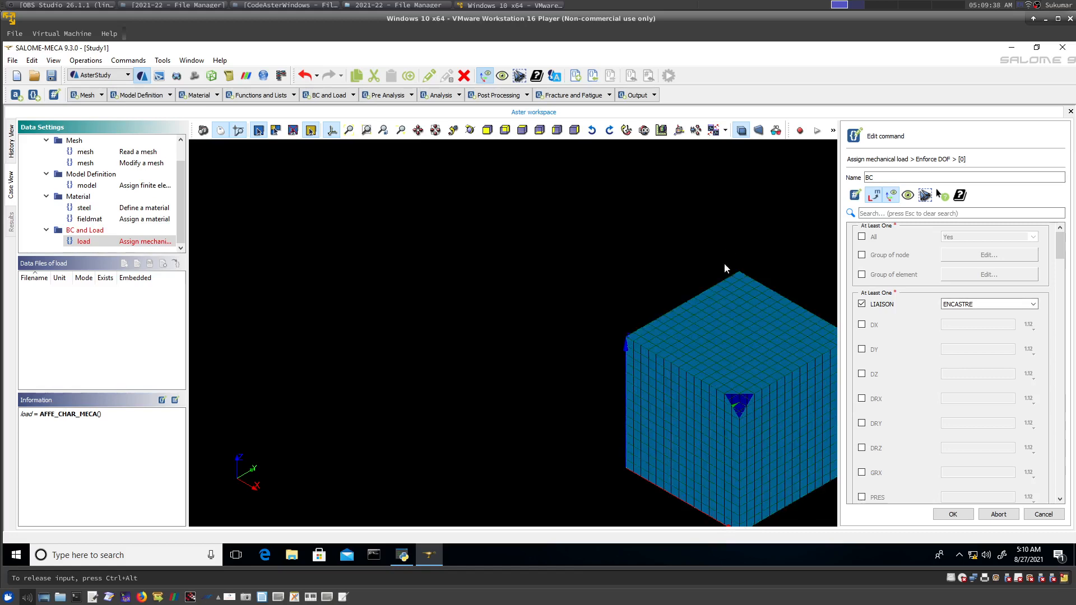
- Apply the ENCASTRE constraint to the BOTTOM node group and store the BC load command
click(862, 256)
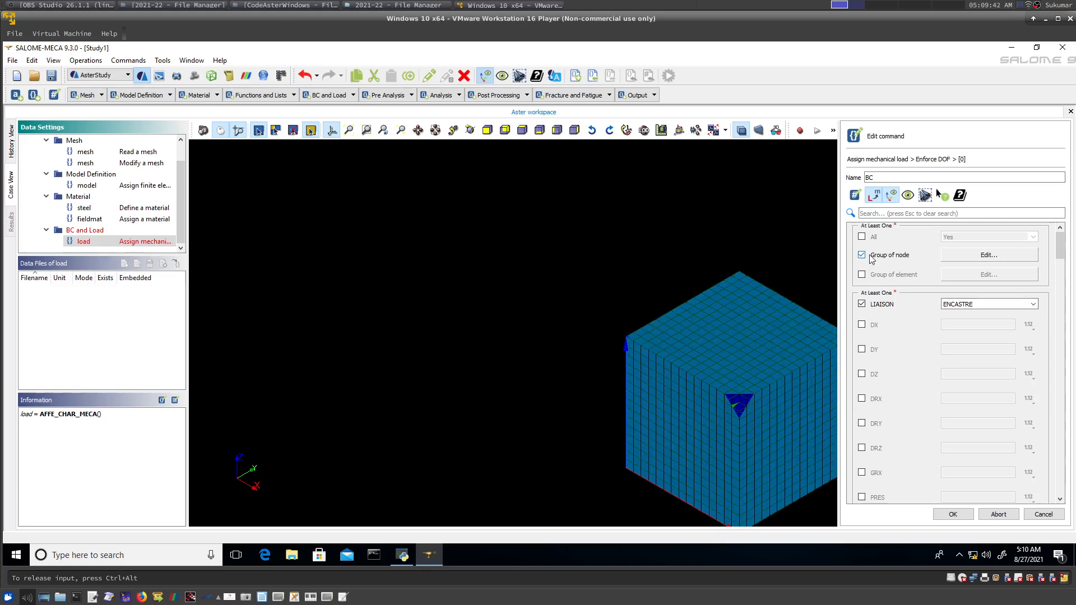
click(984, 256)
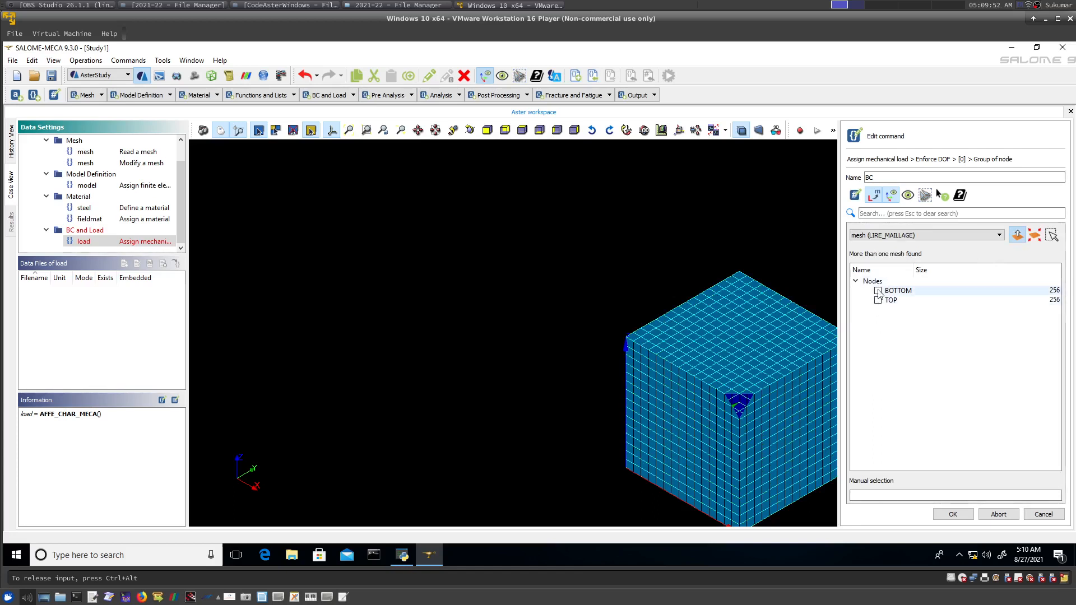
click(878, 290)
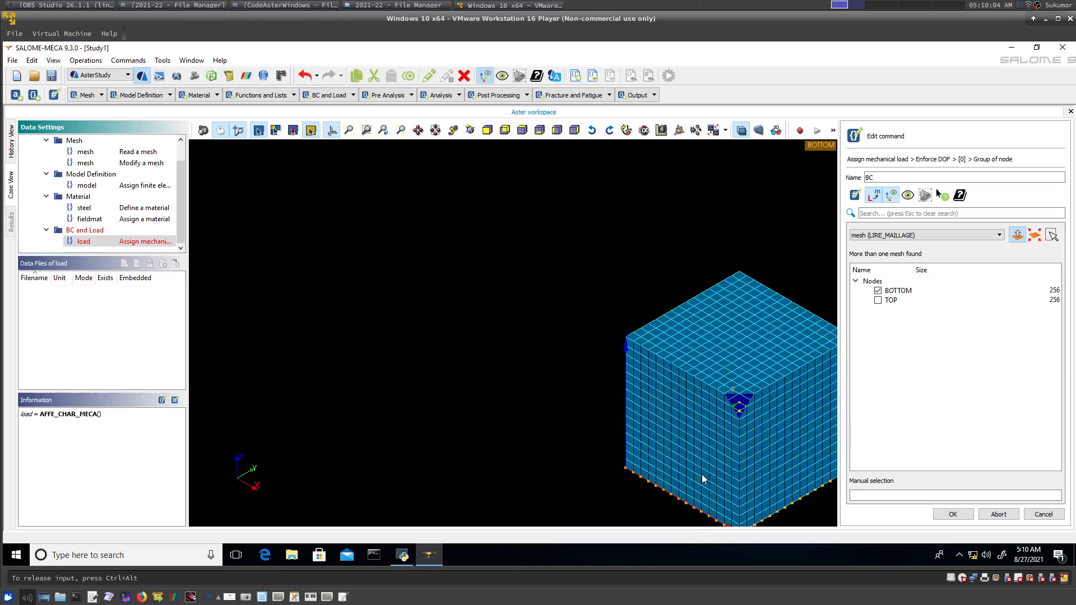
drag(697, 470, 661, 353)
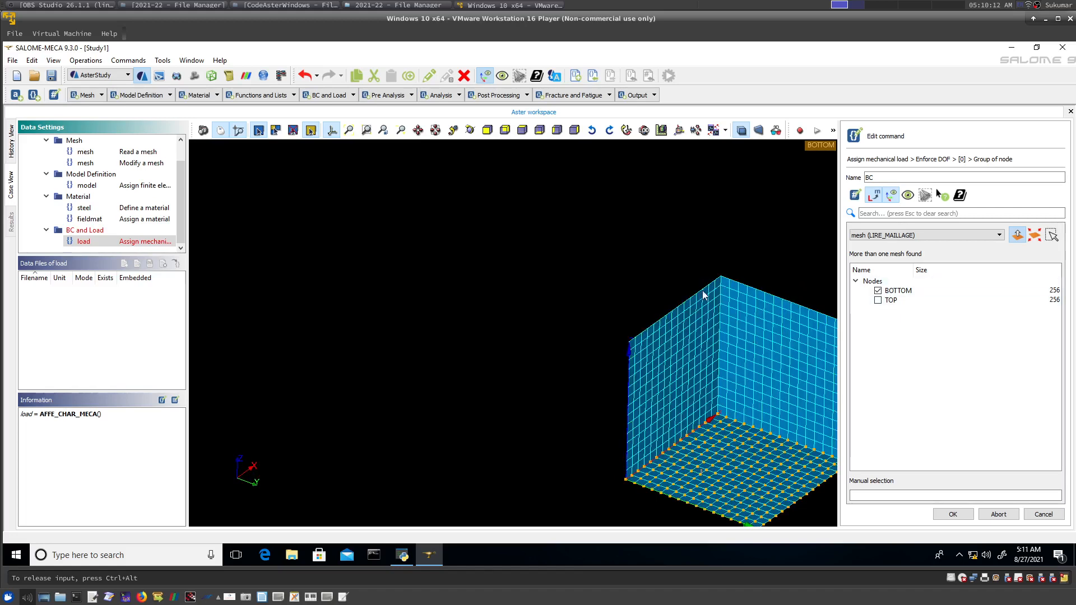
drag(704, 298, 707, 402)
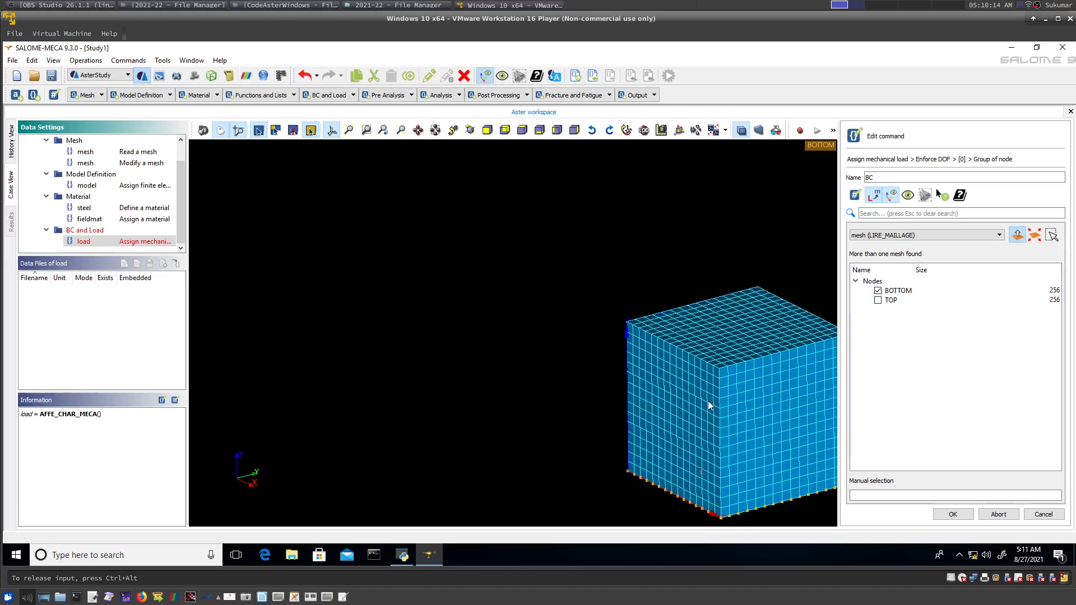
click(435, 130)
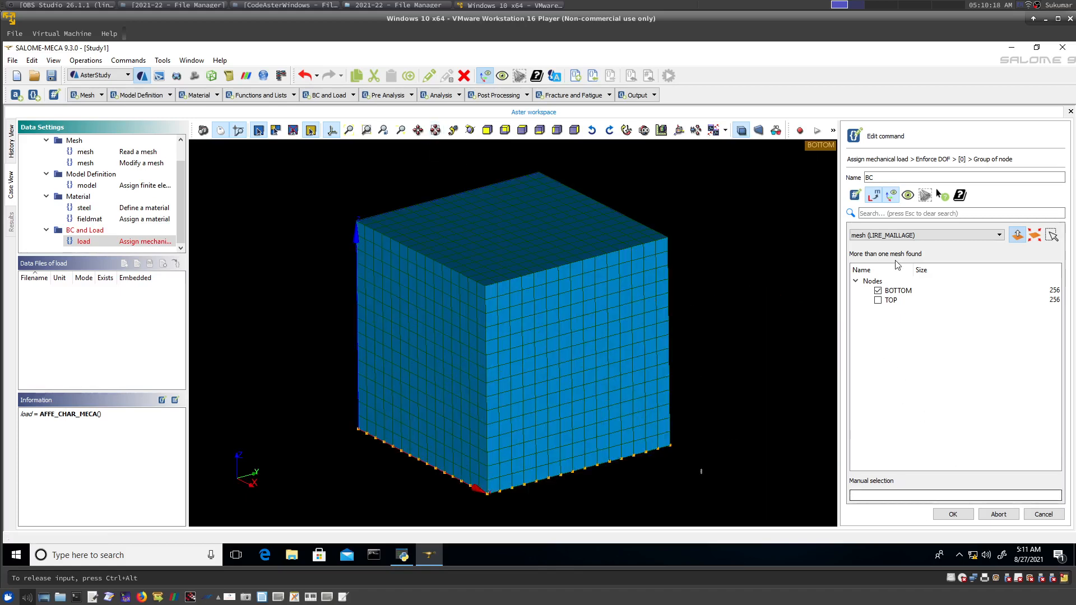
click(953, 514)
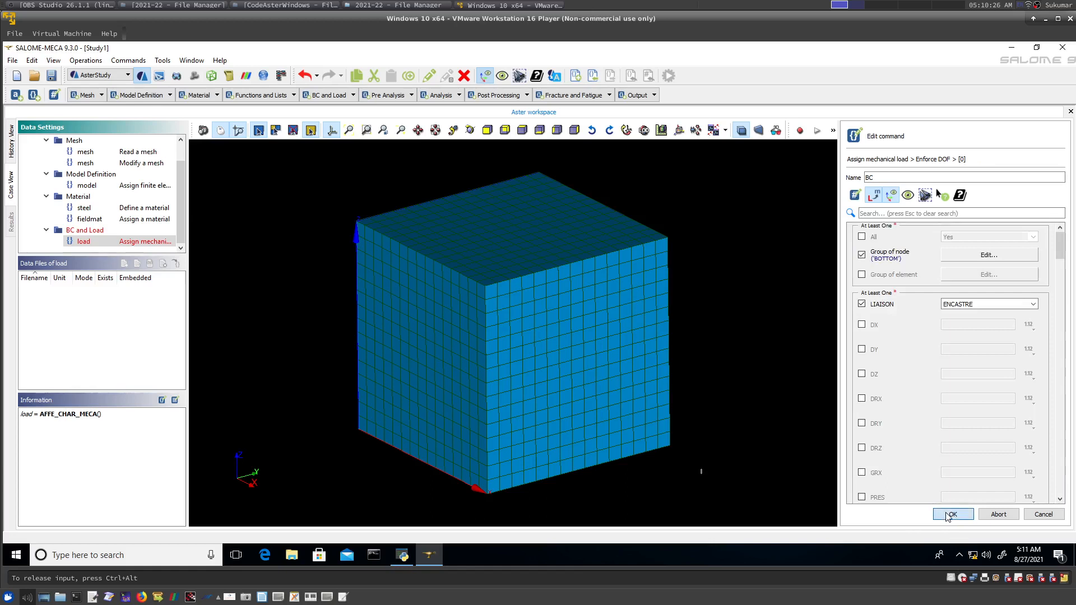
click(950, 514)
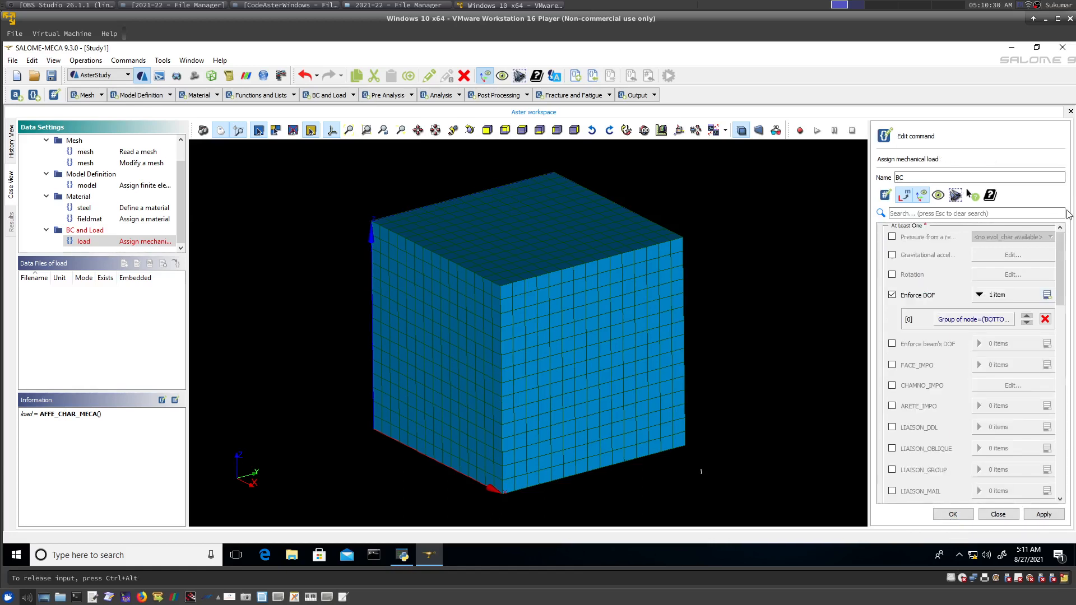
drag(1058, 268, 1041, 229)
click(954, 515)
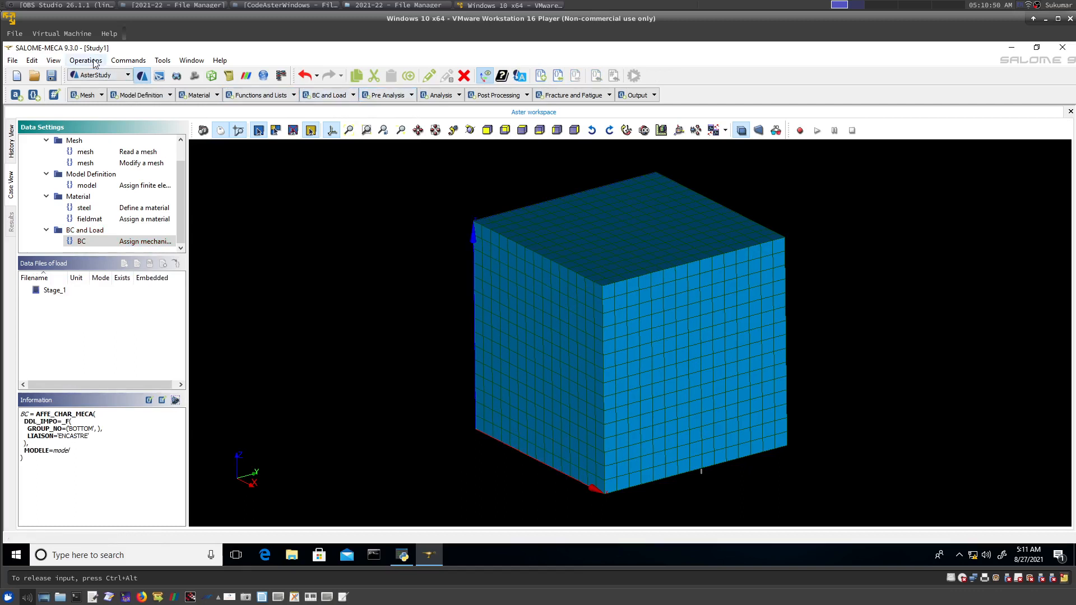
- Add a second Assign mechanical load command and name it Pressure
click(129, 61)
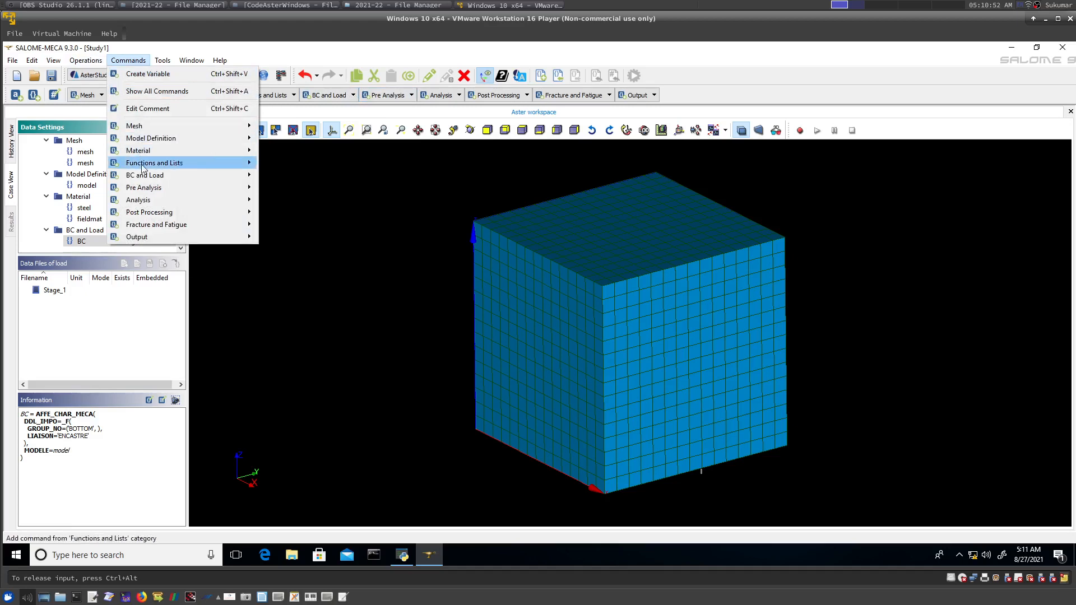
mouse_move(143, 177)
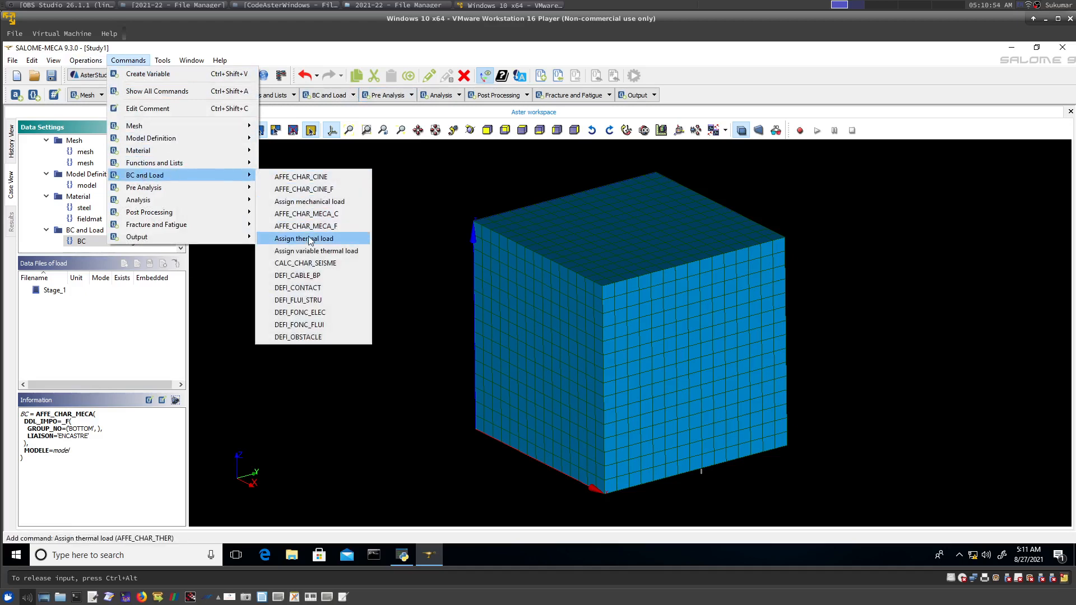
click(307, 202)
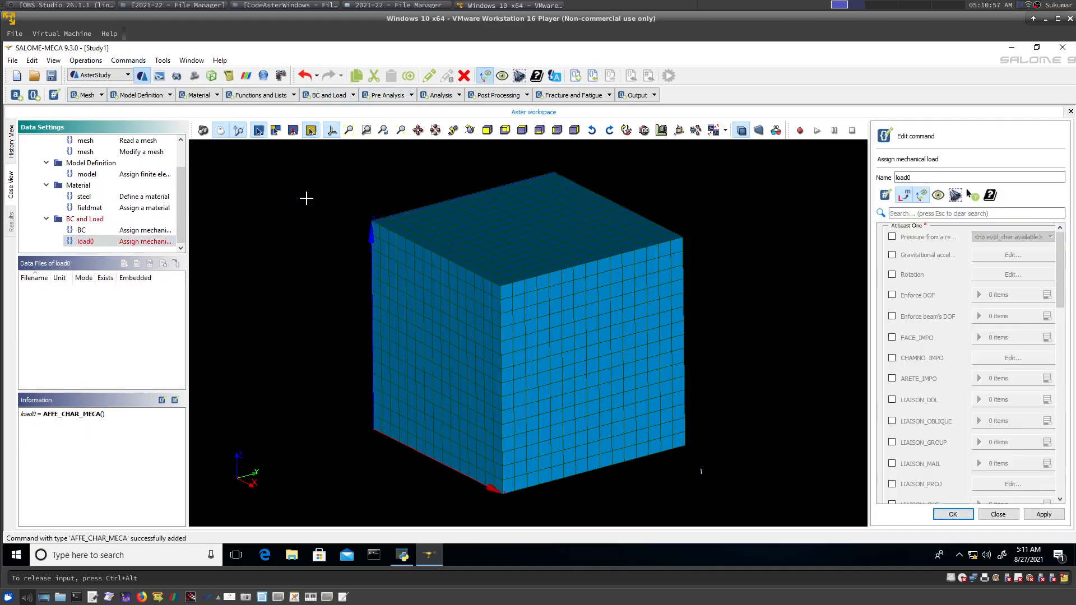
drag(913, 177, 871, 180)
click(933, 176)
click(932, 176)
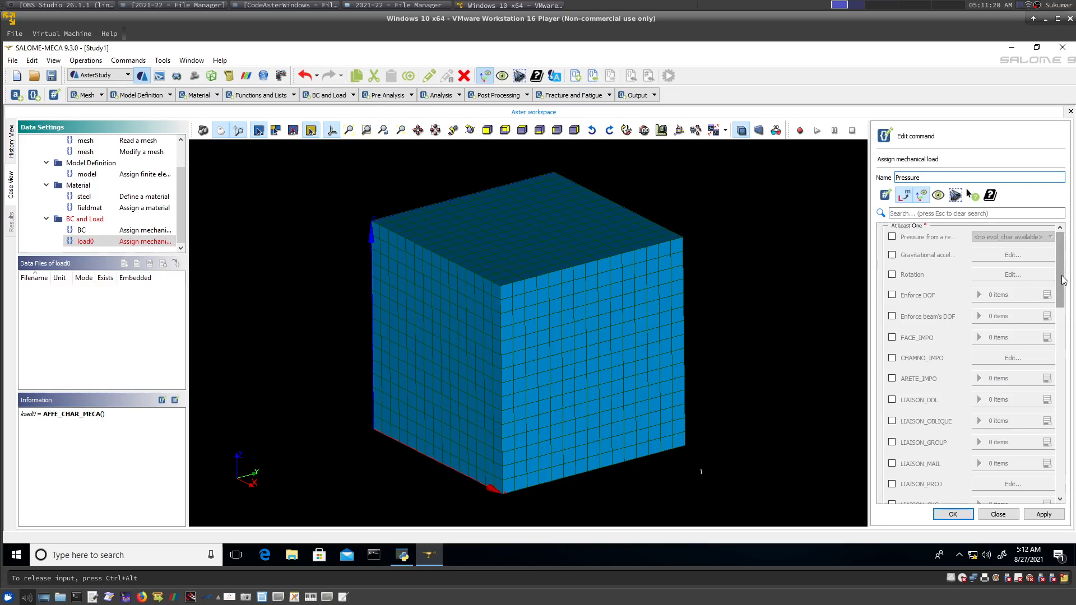
- Add one PRES_REP item to the Pressure load and assign it to the TOP element group
drag(1063, 280, 1050, 373)
click(892, 448)
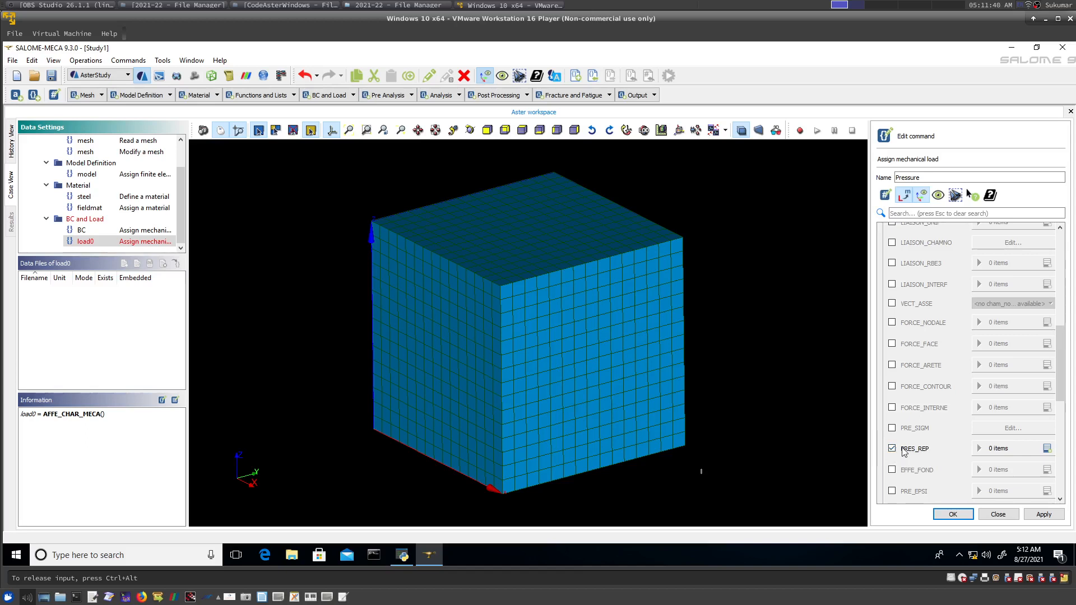
click(1047, 451)
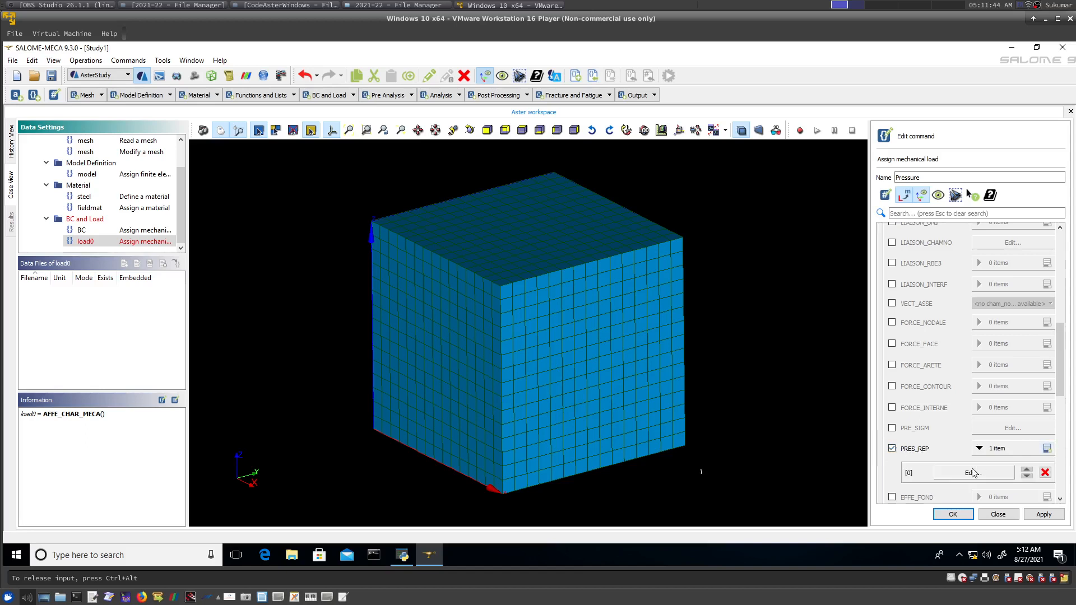
click(975, 472)
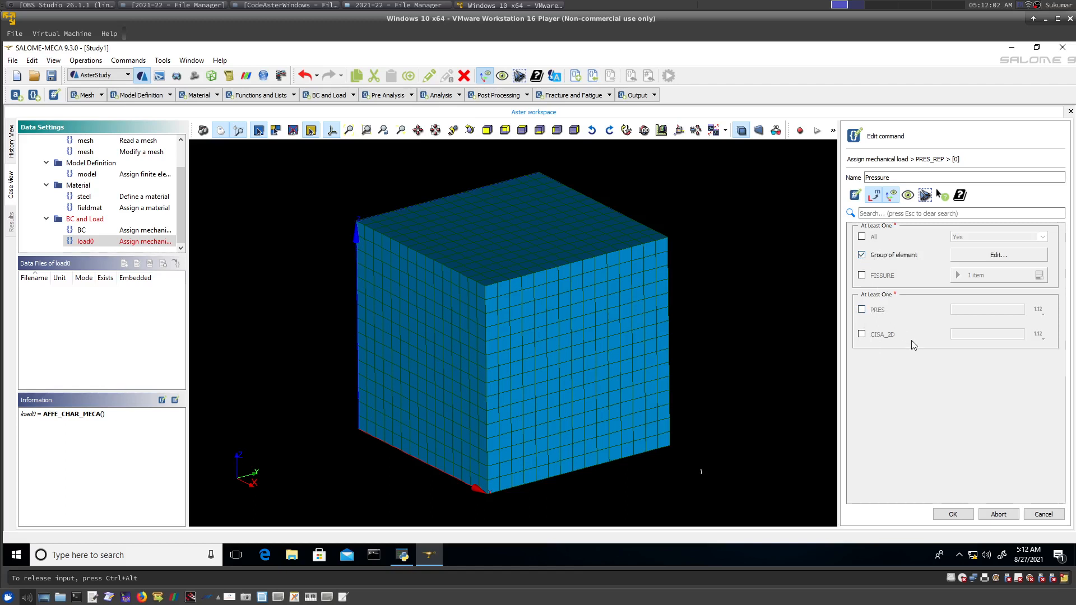
click(1007, 257)
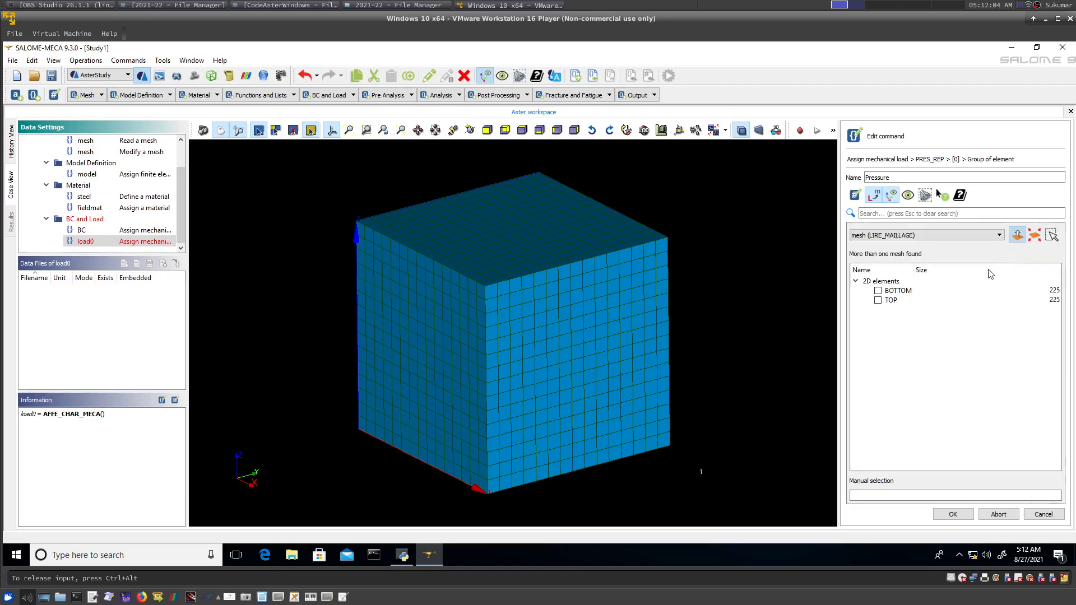
click(878, 300)
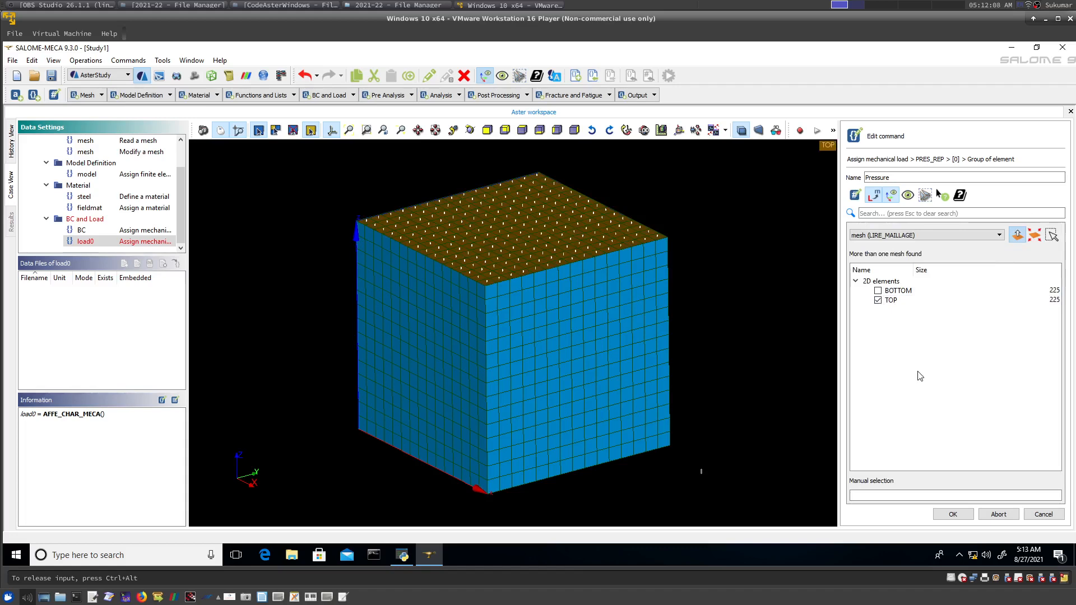
click(953, 514)
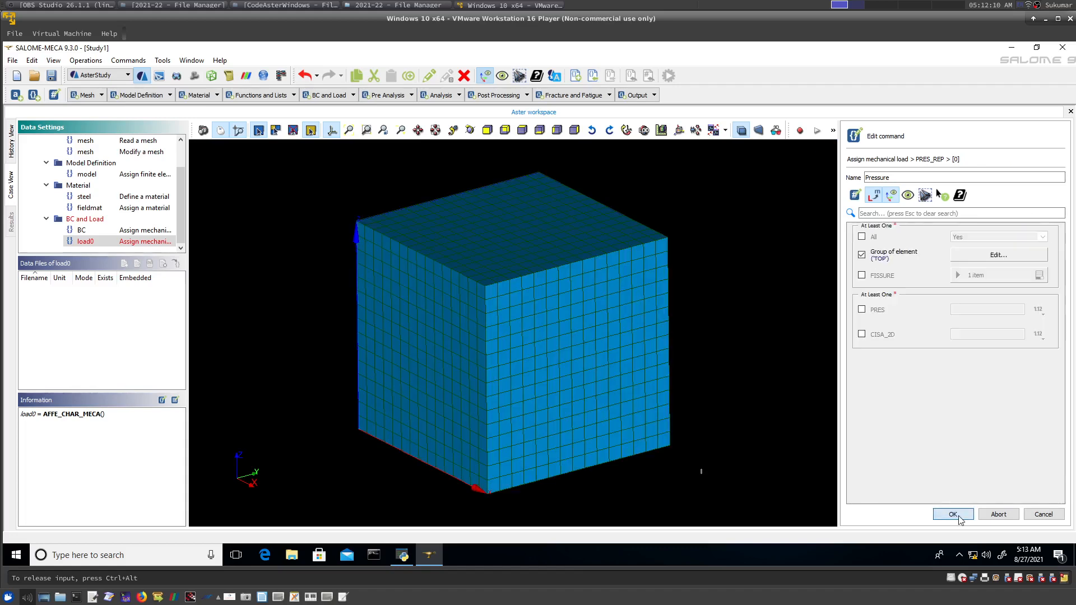
- Enable PRES with a value of 1.0 on the TOP group and store the Pressure load command
click(862, 310)
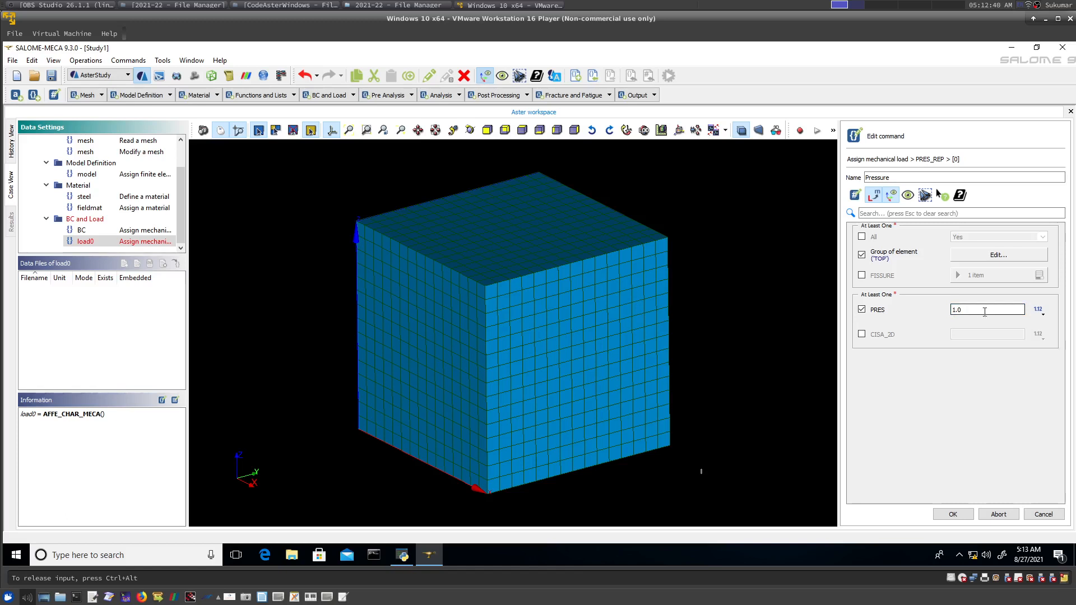
click(954, 514)
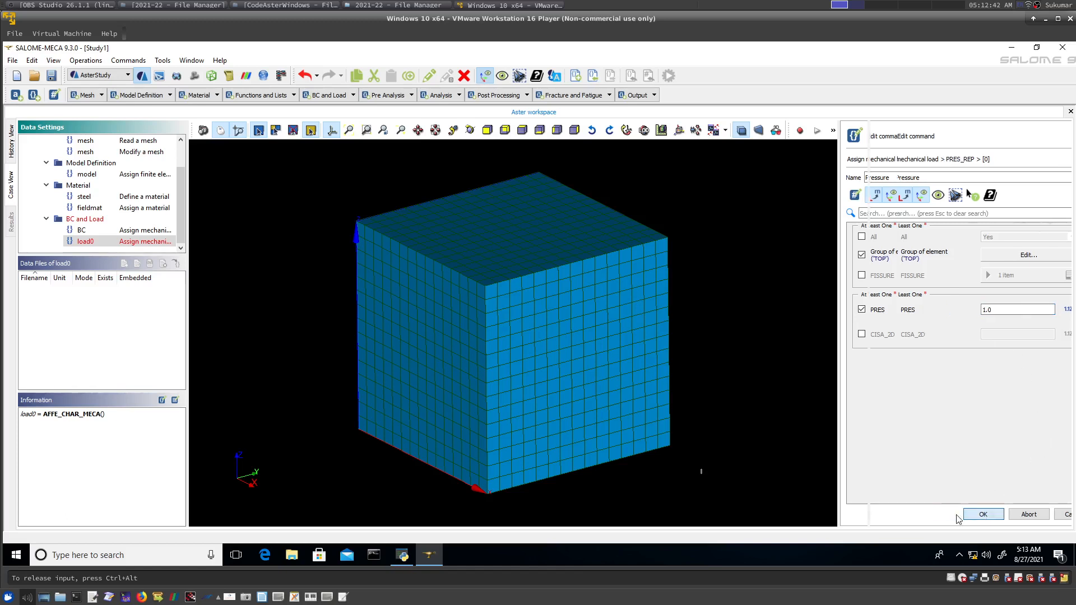
click(954, 515)
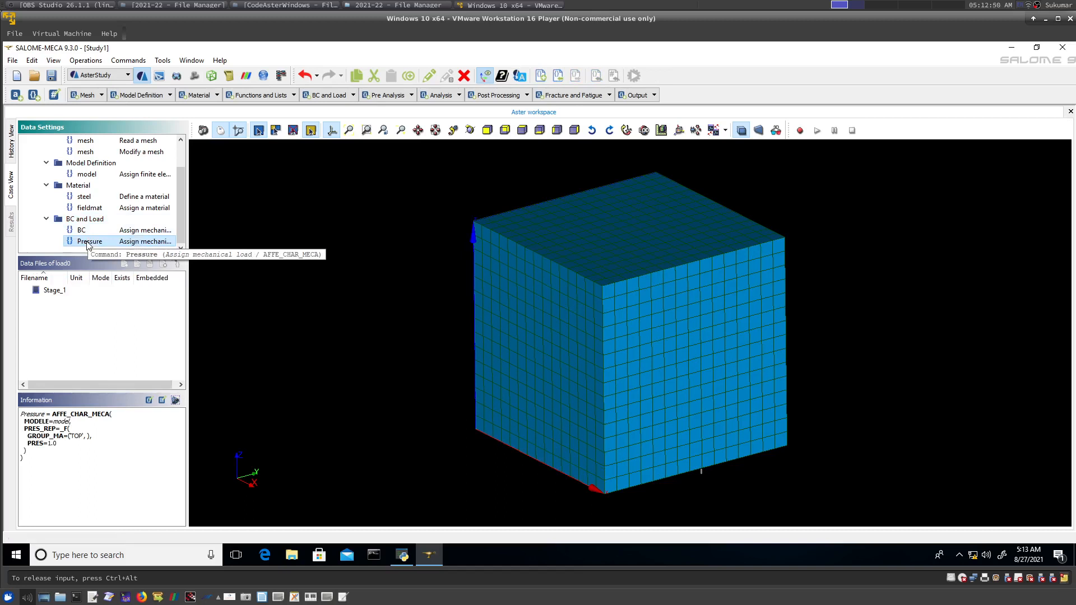
- Add a Static mechanical analysis command to the stage
click(382, 96)
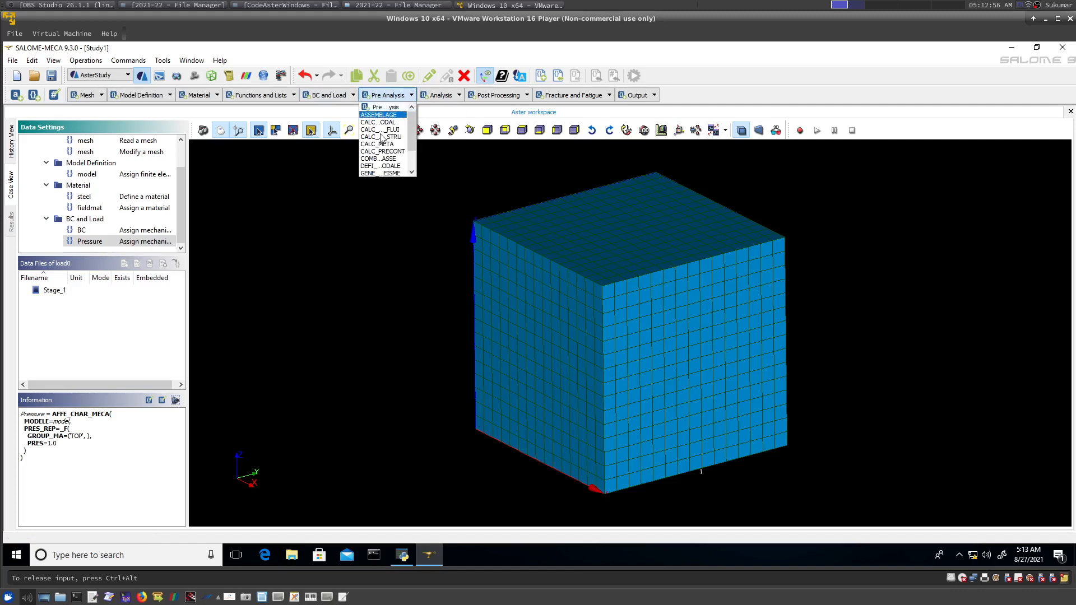
scroll(381, 234, down, 3)
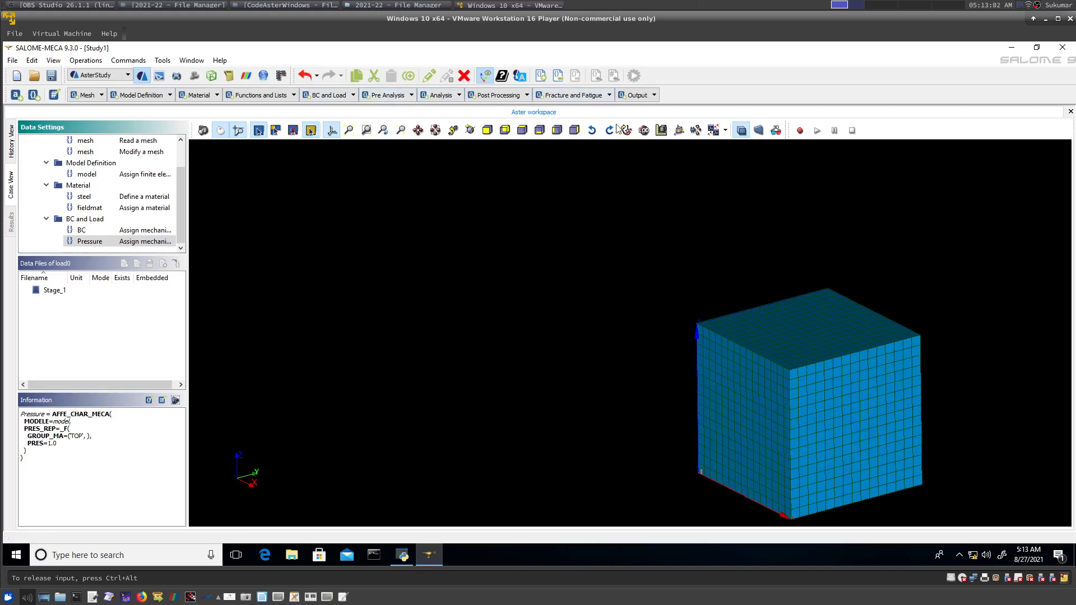
click(441, 96)
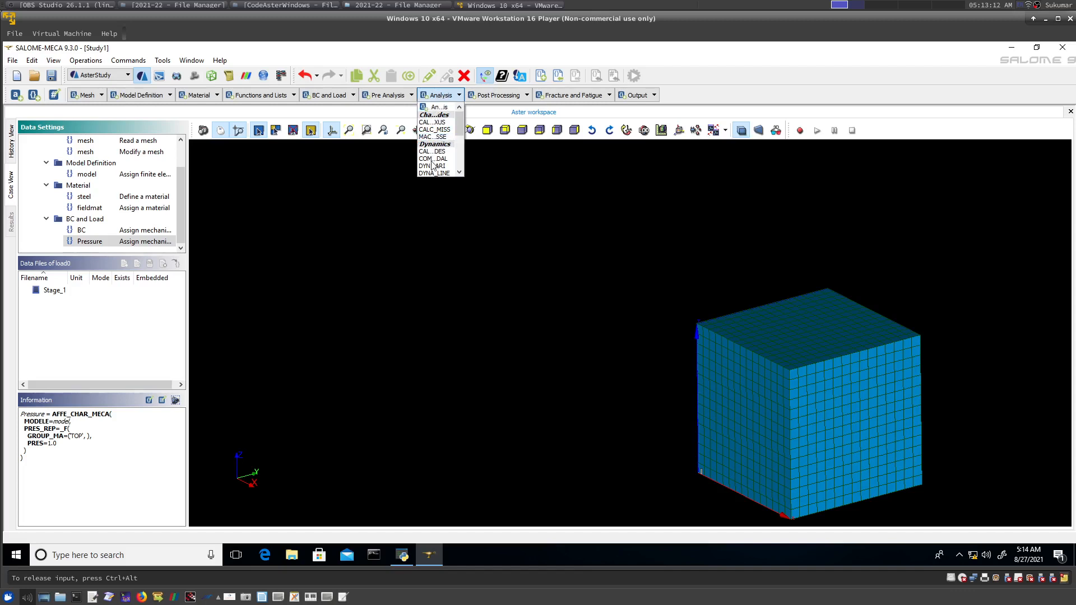
scroll(459, 119, down, 1)
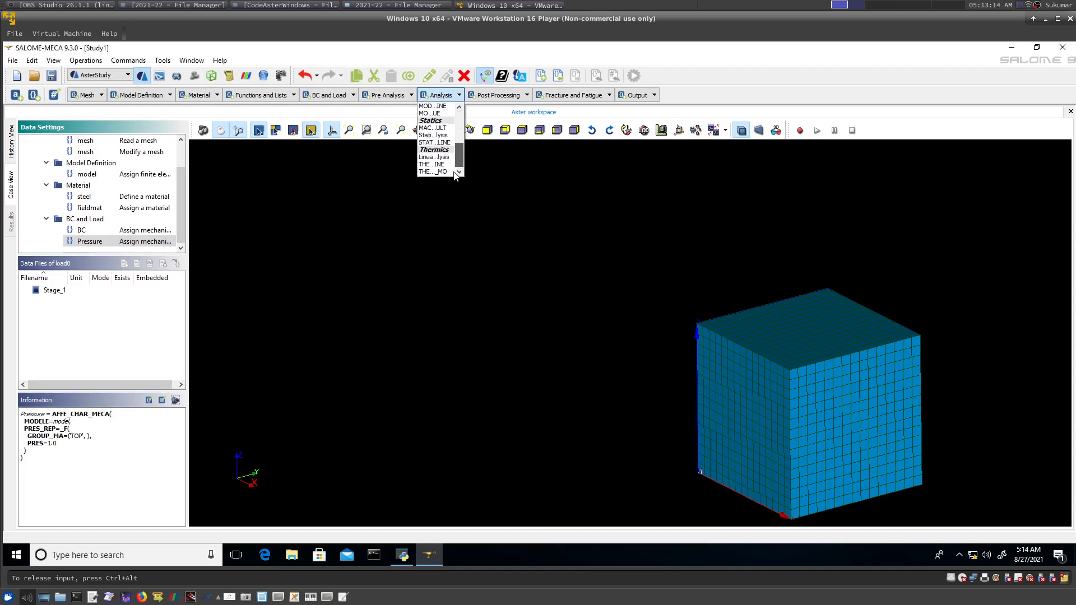
scroll(464, 122, down, 1)
scroll(464, 120, down, 3)
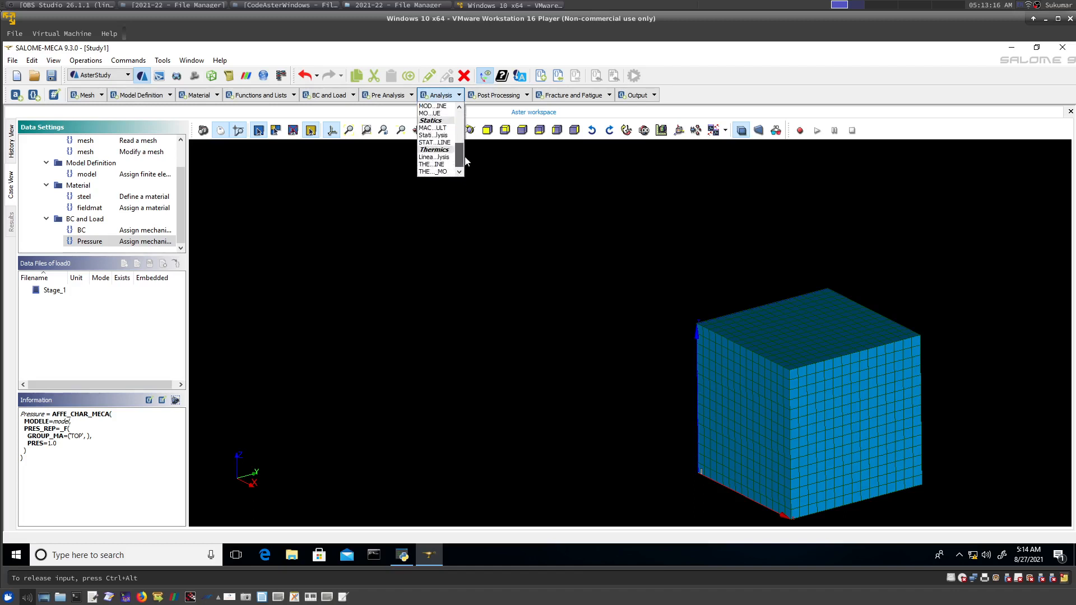
click(433, 136)
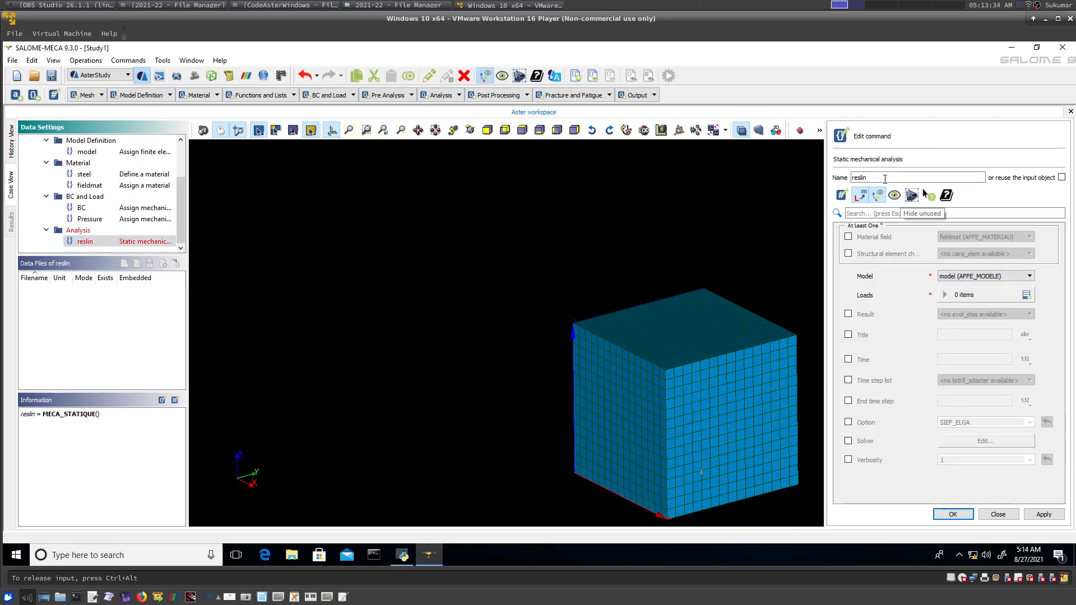
- Enable the material field of the reslin analysis, using fieldmat
drag(871, 178, 852, 178)
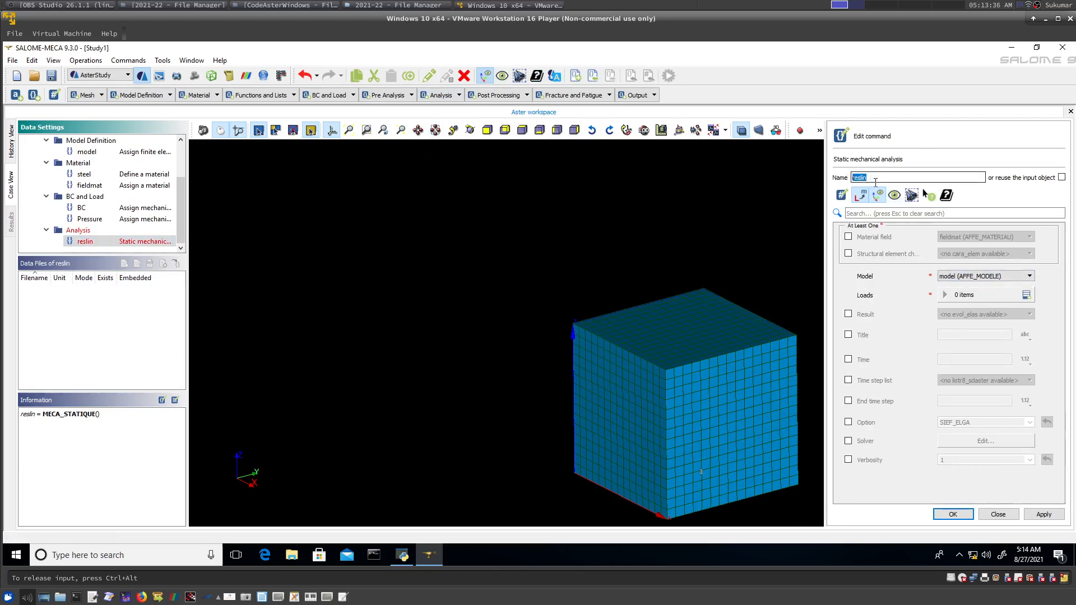
click(861, 178)
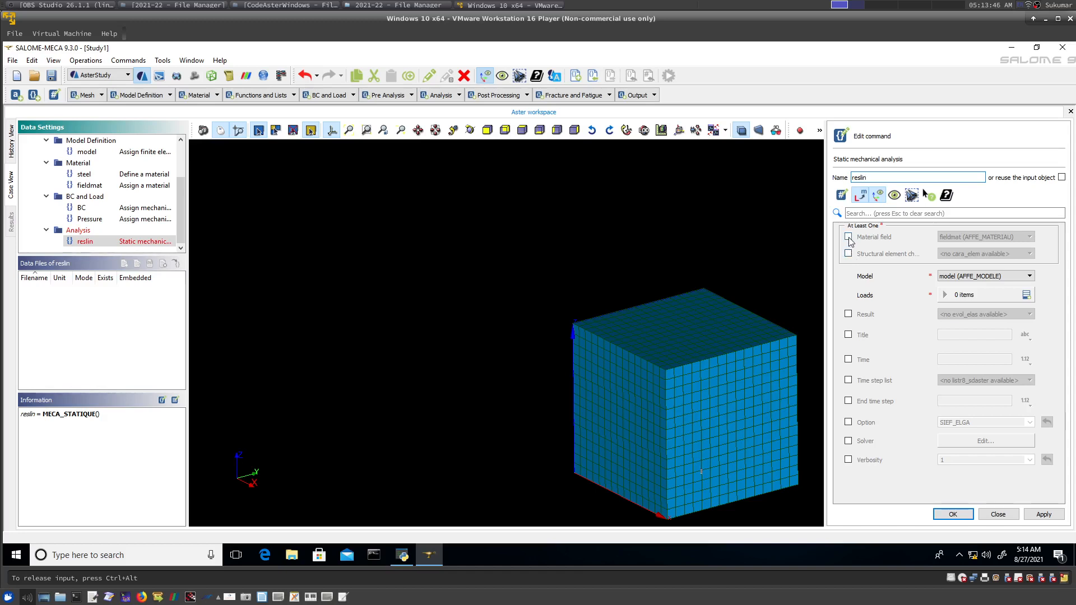
click(848, 237)
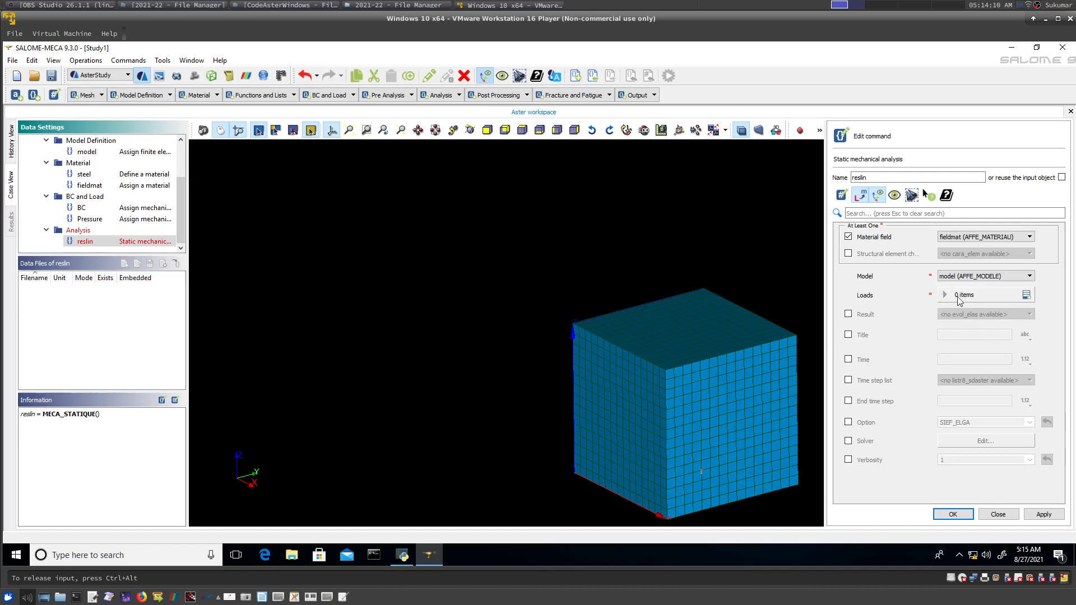
- Add two load items to the reslin analysis and set the first one to BC
click(1025, 295)
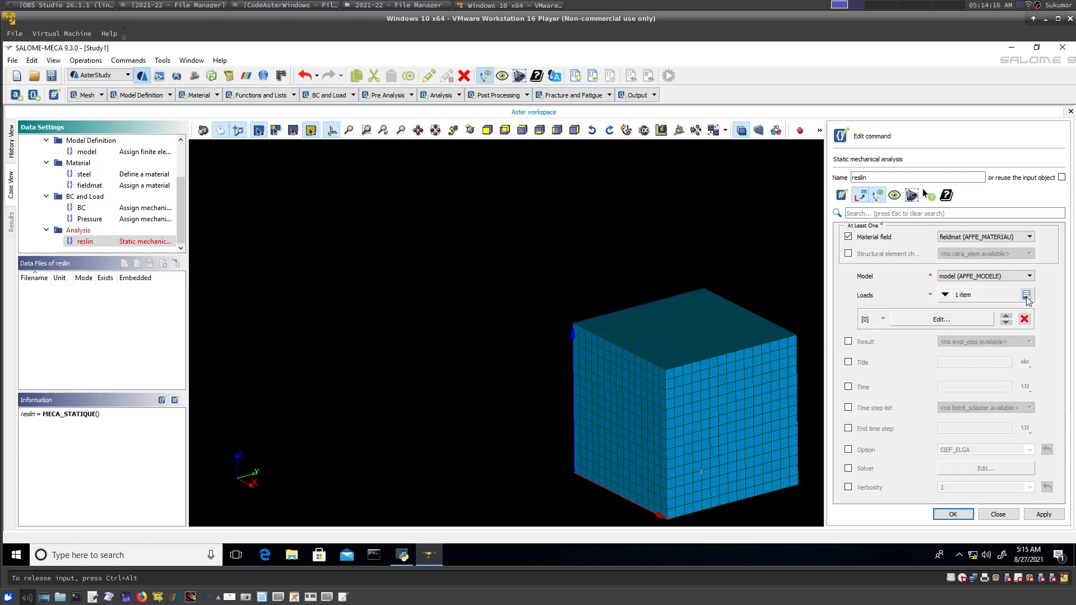
click(1026, 295)
click(936, 319)
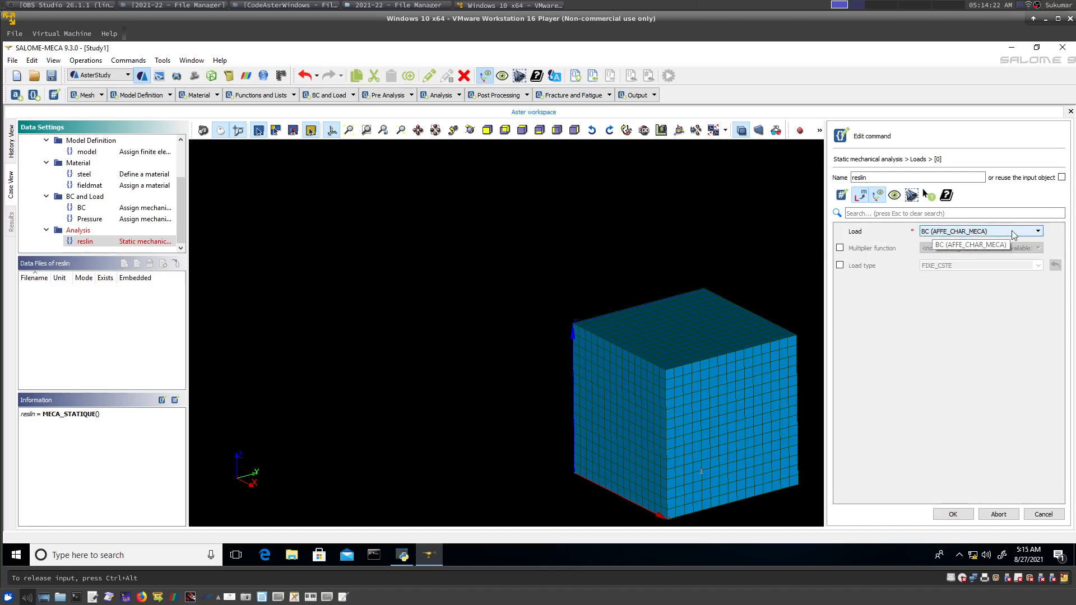
click(954, 516)
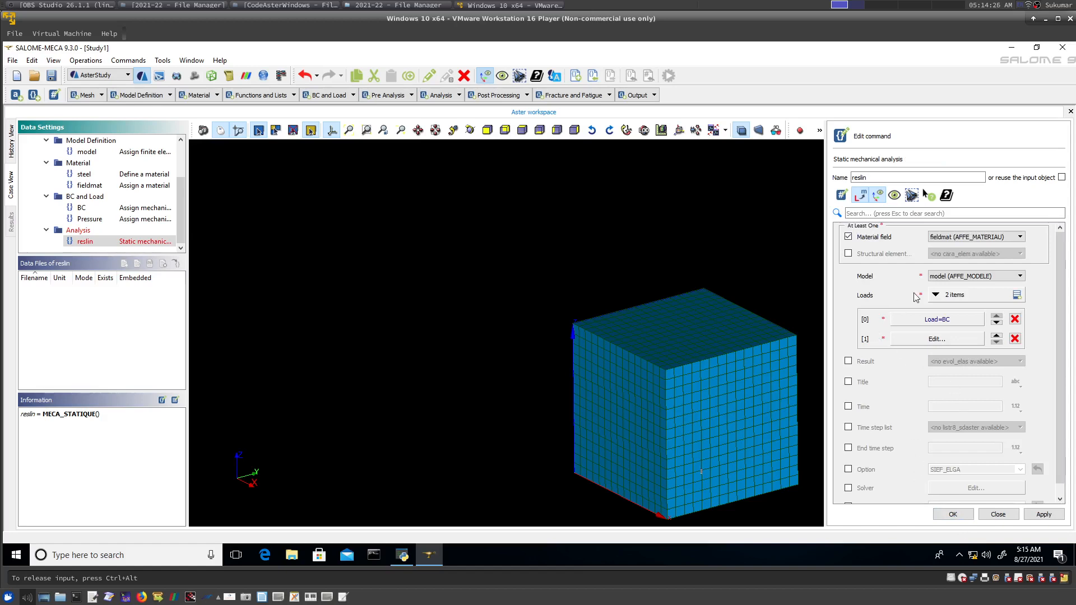
- Set the second load item to Pressure and store the static mechanical analysis command
click(936, 339)
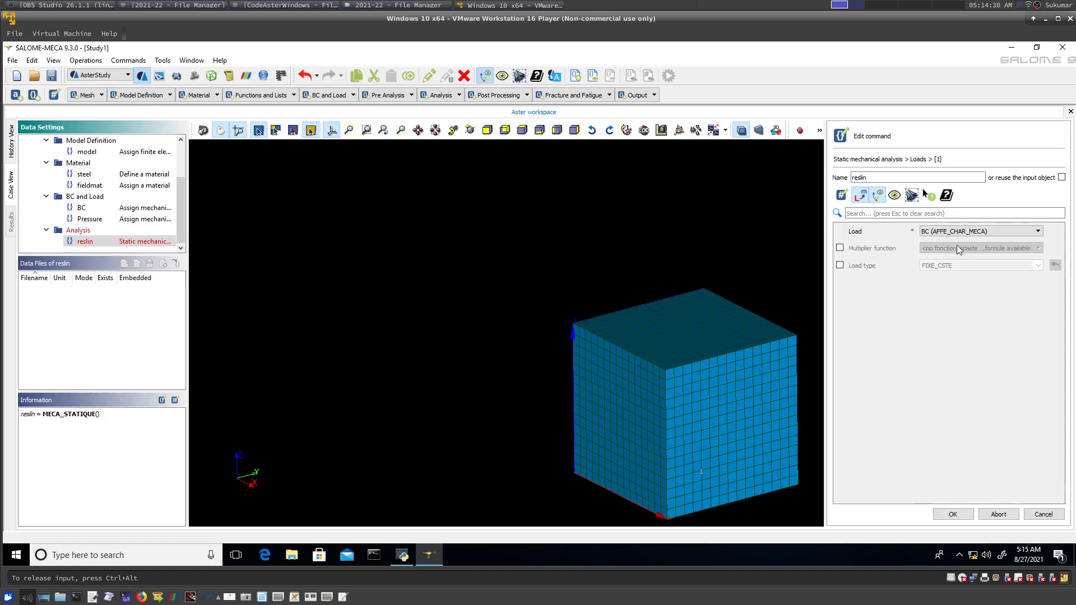
click(1038, 233)
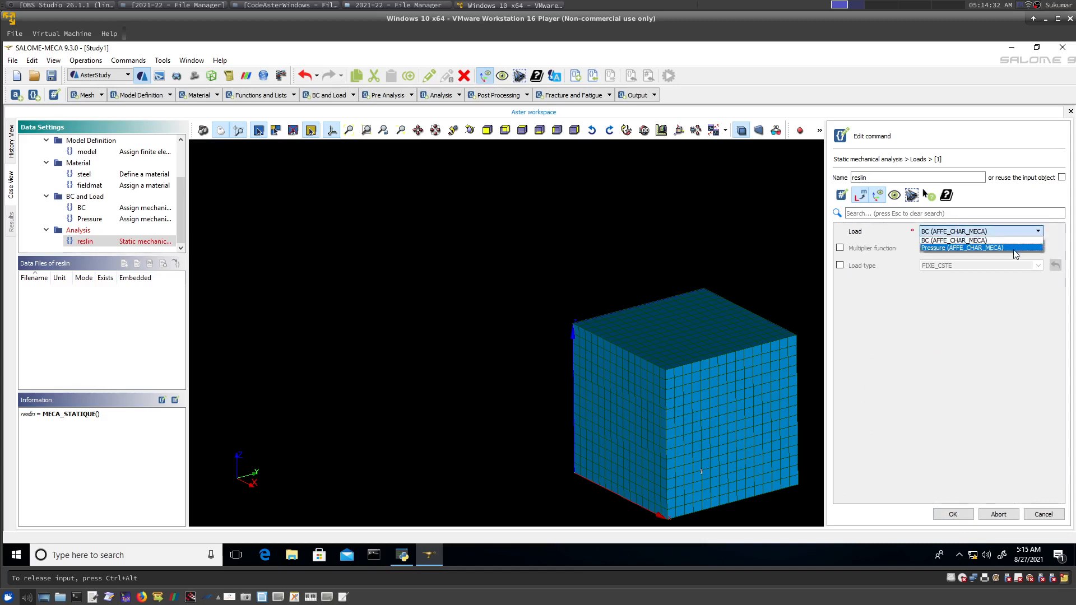
click(1003, 248)
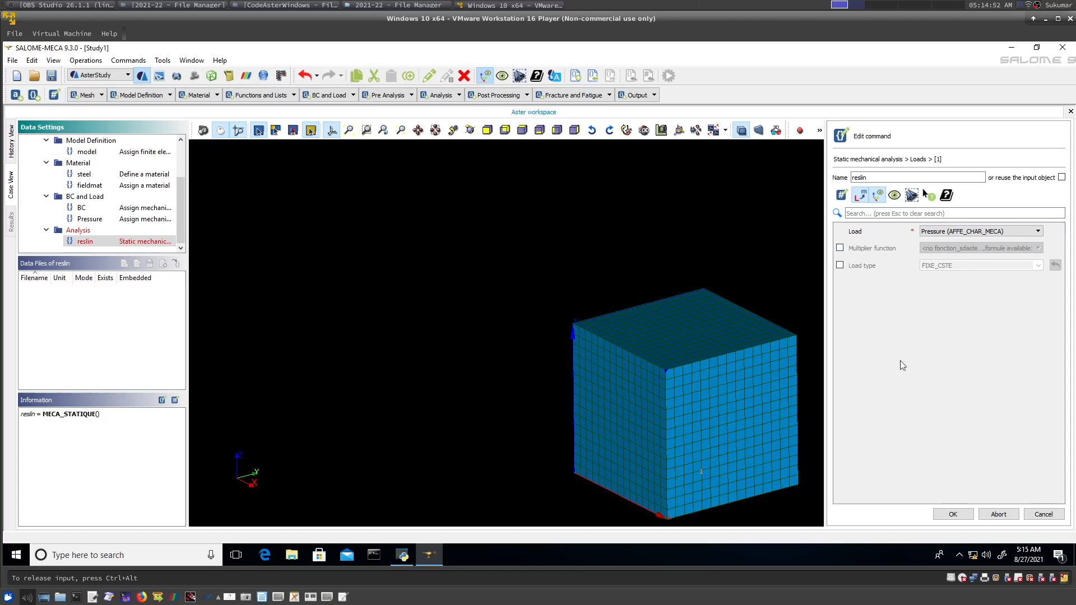
click(952, 514)
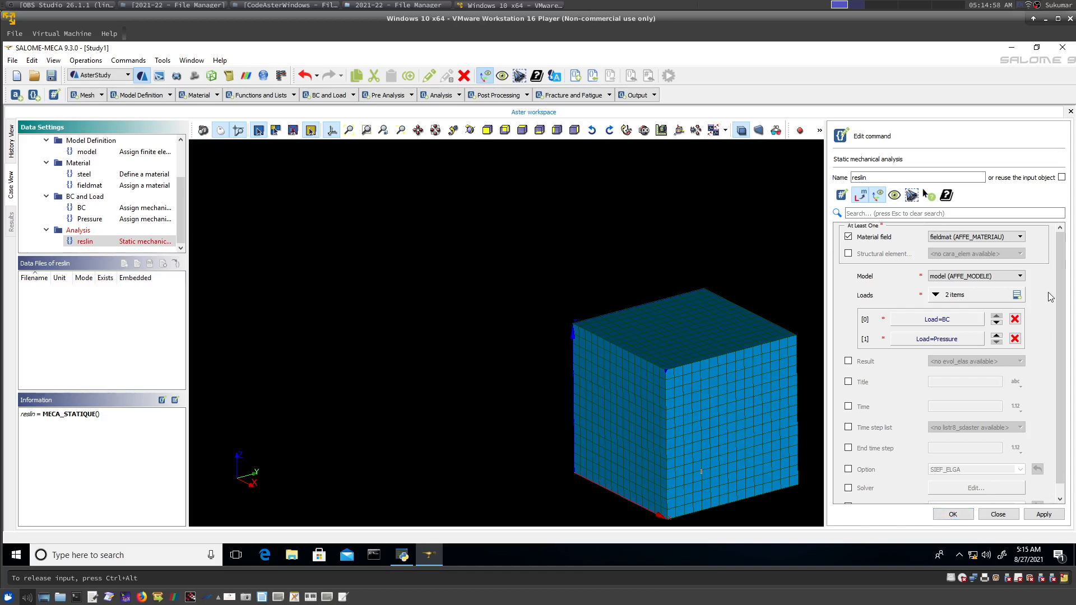
drag(1059, 282, 1046, 321)
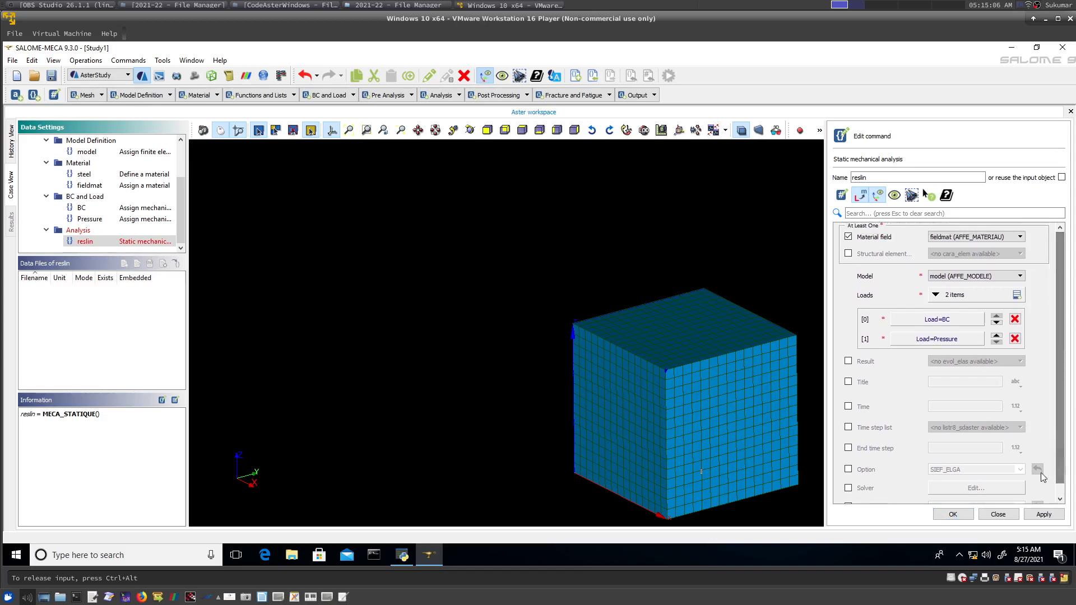
click(952, 513)
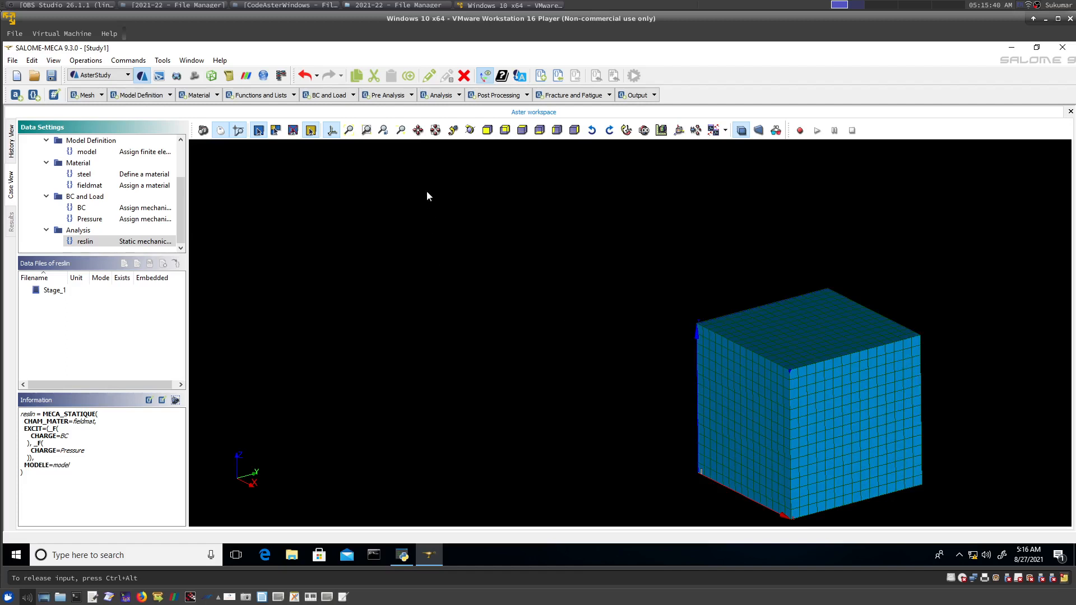
- Add a CALC_CHAMP post-processing command and make it reuse the input object
click(493, 101)
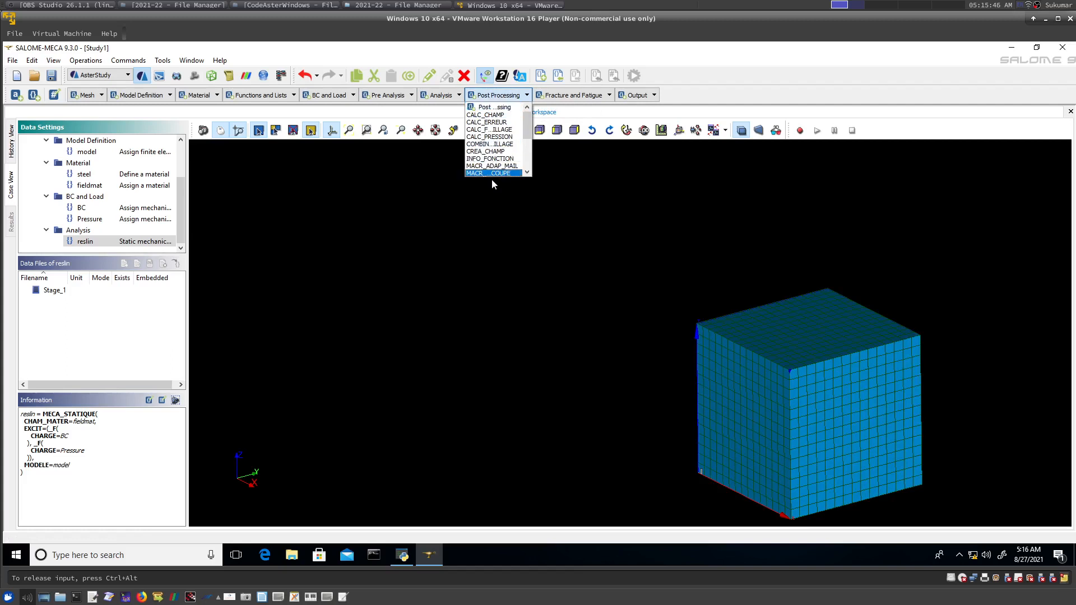
click(491, 116)
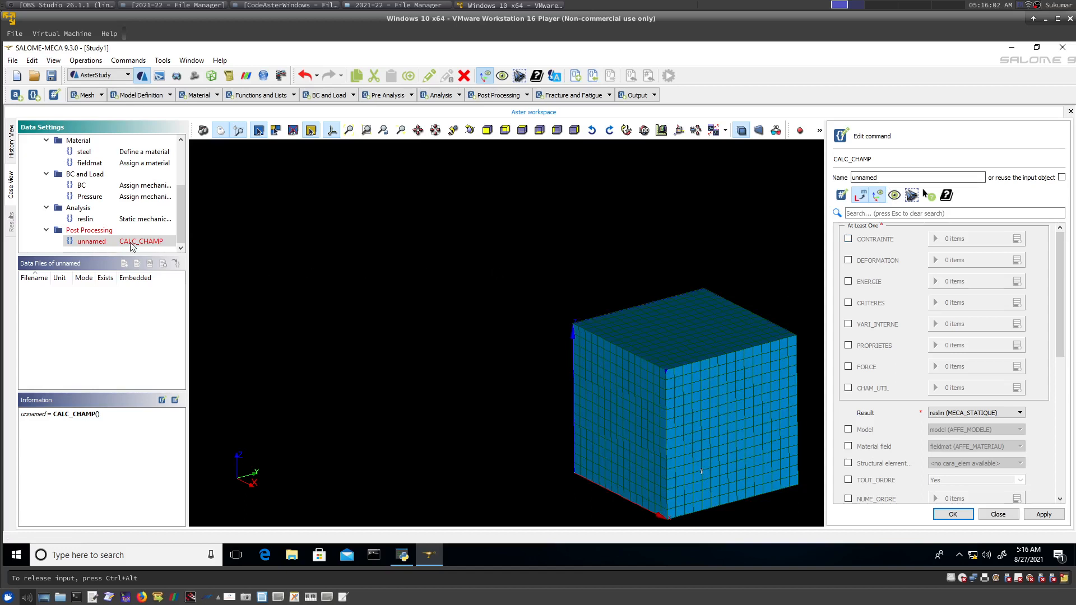
click(102, 221)
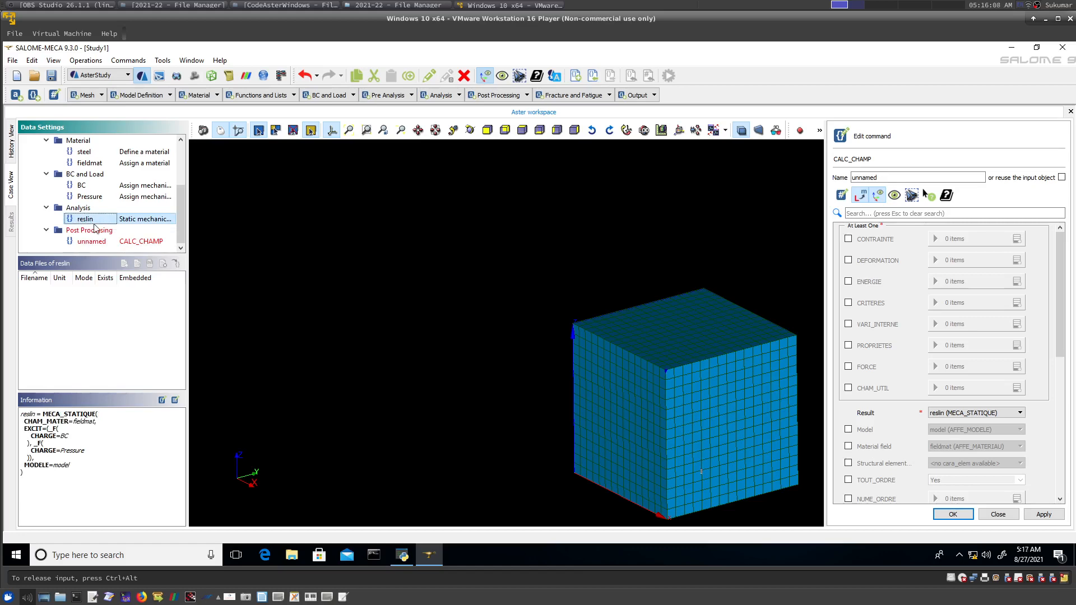
double_click(881, 177)
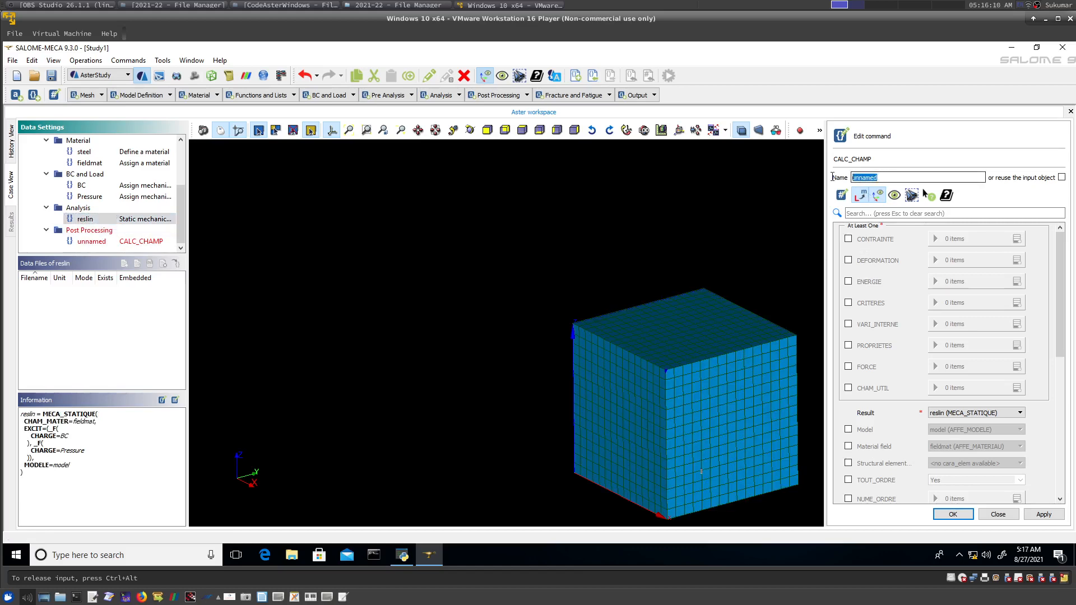
click(1061, 178)
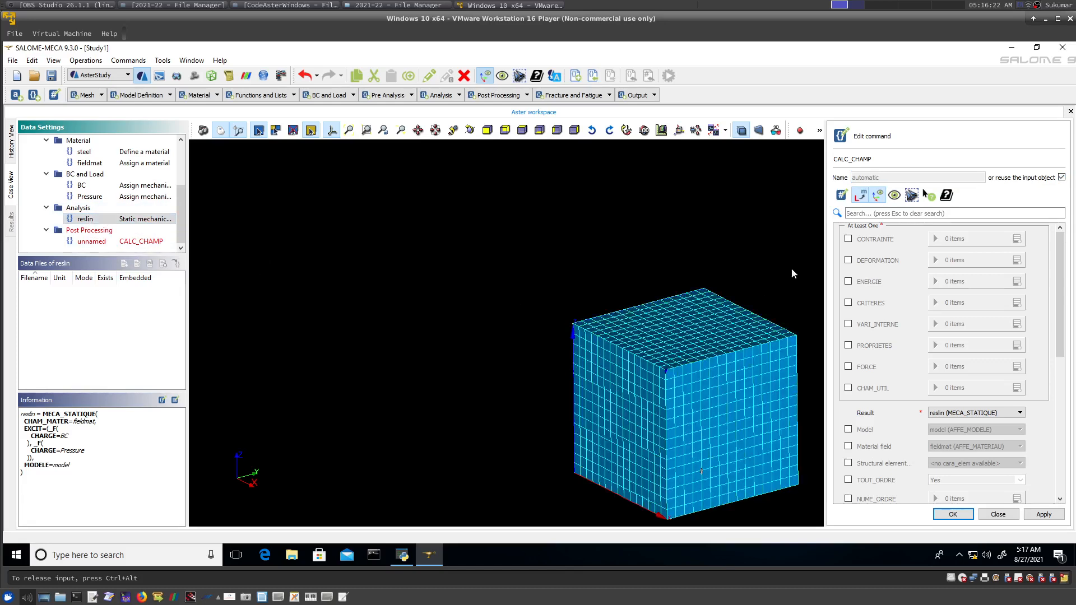
- Enable CONTRAINTE in the CALC_CHAMP command and add three items to it
click(848, 239)
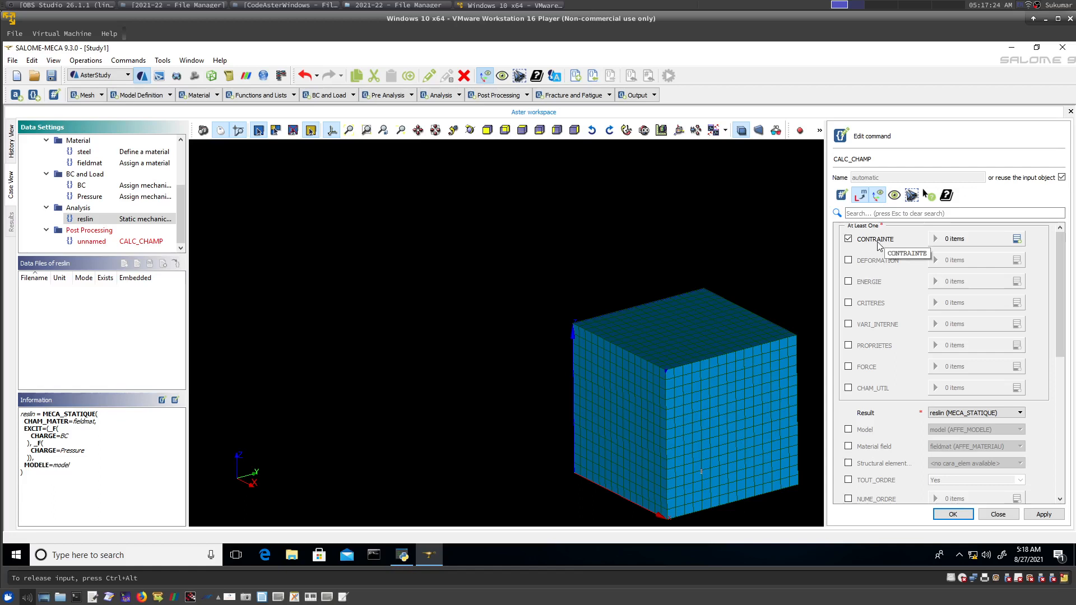
click(1017, 239)
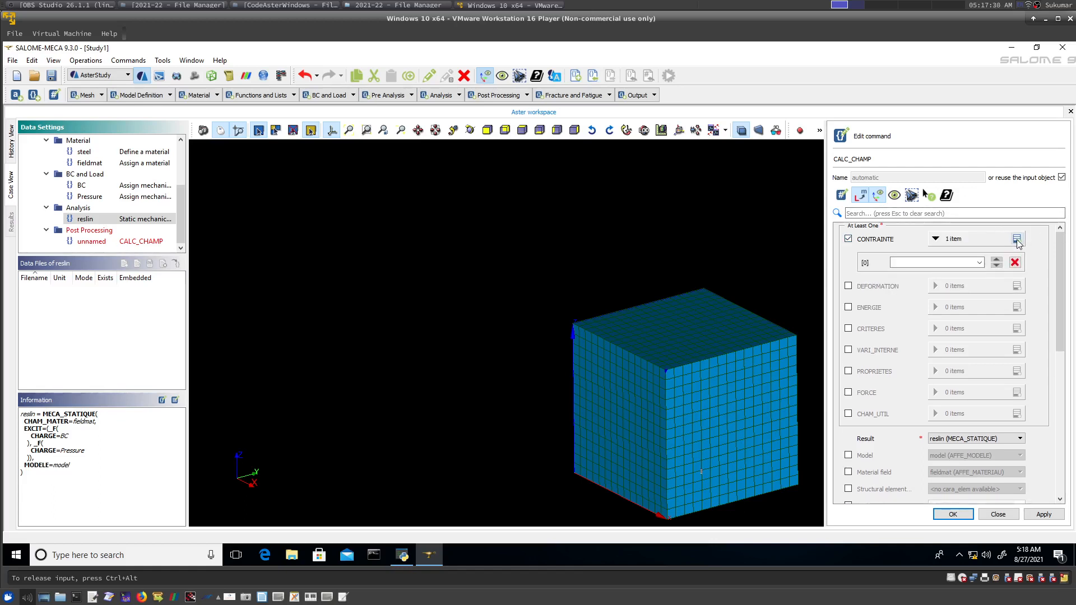
click(1016, 239)
click(1017, 239)
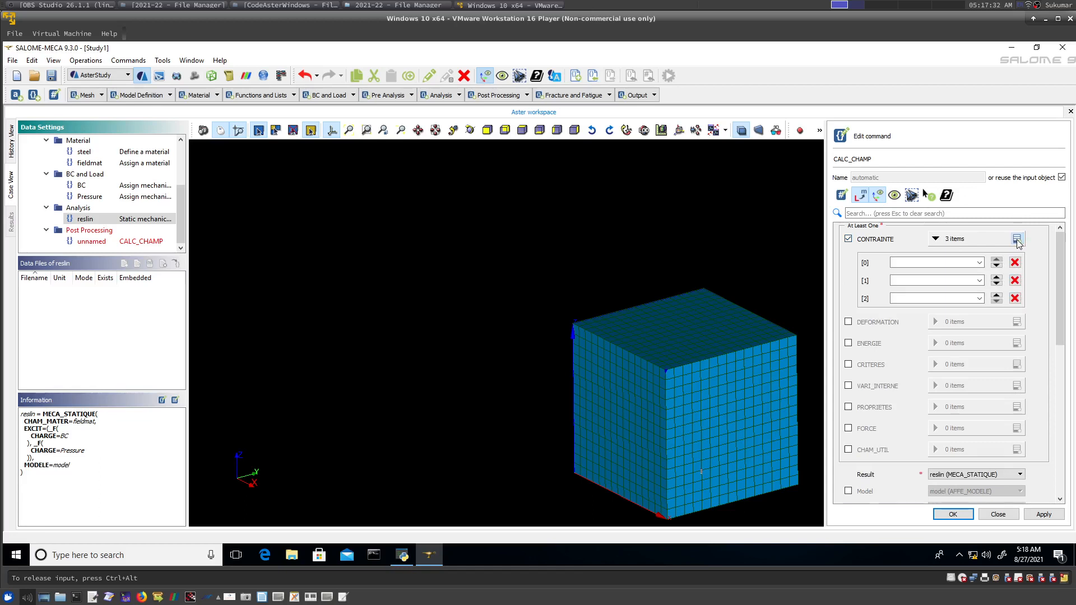
- Set the three CONTRAINTE items to SIGM_ELGA, SIGM_ELNO and SIGM_NOEU in that order
click(979, 263)
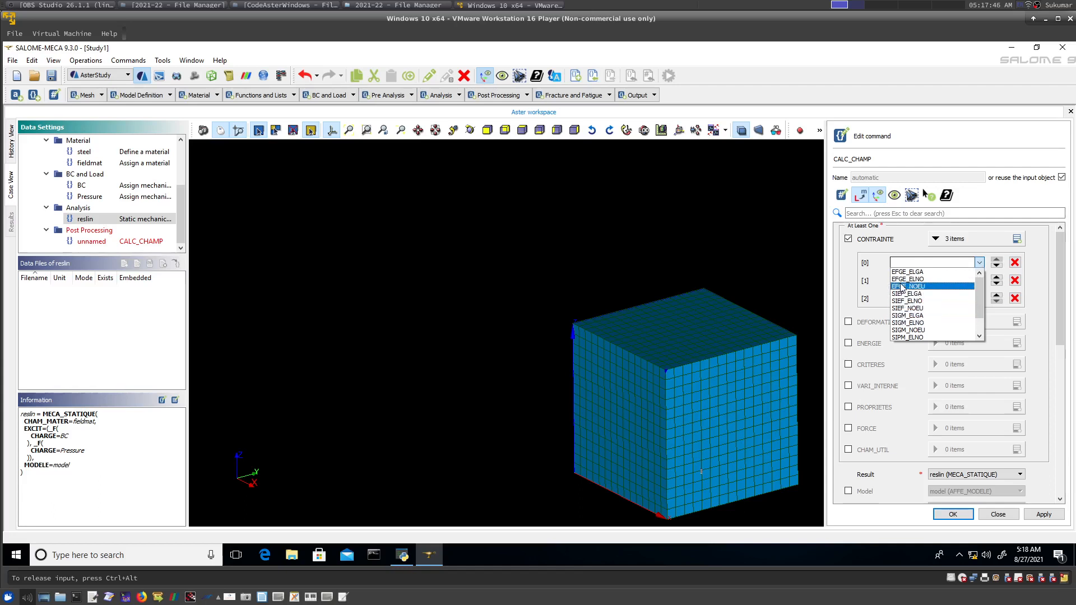
click(905, 317)
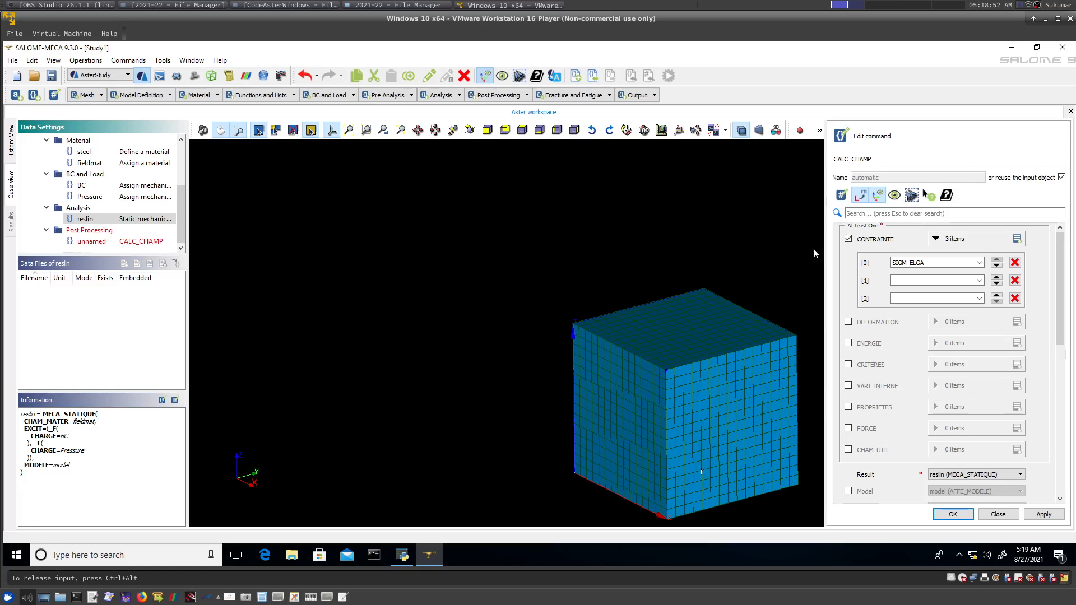
click(978, 282)
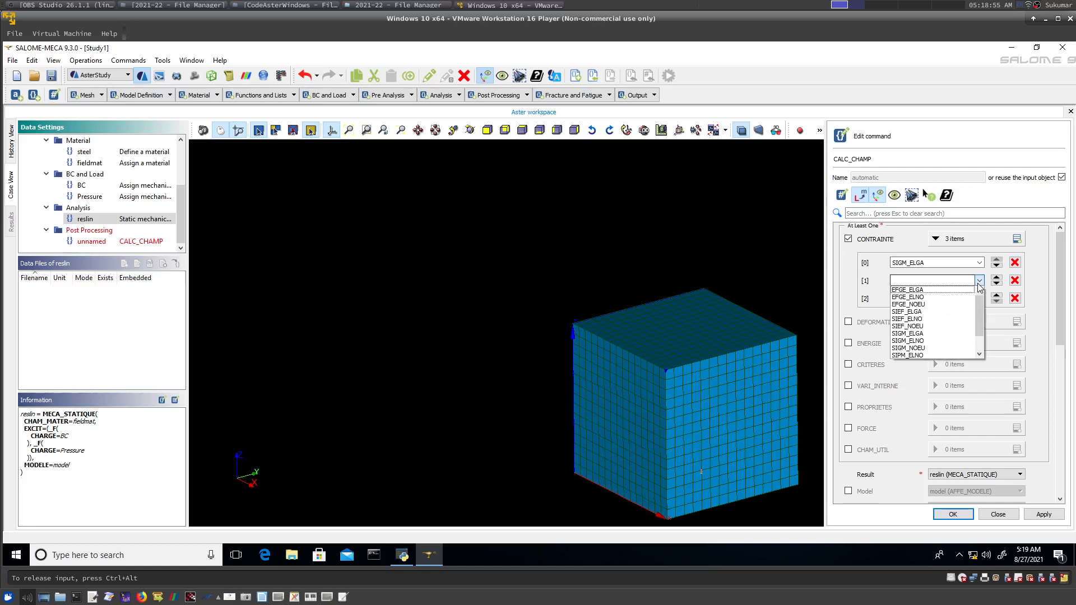
click(955, 342)
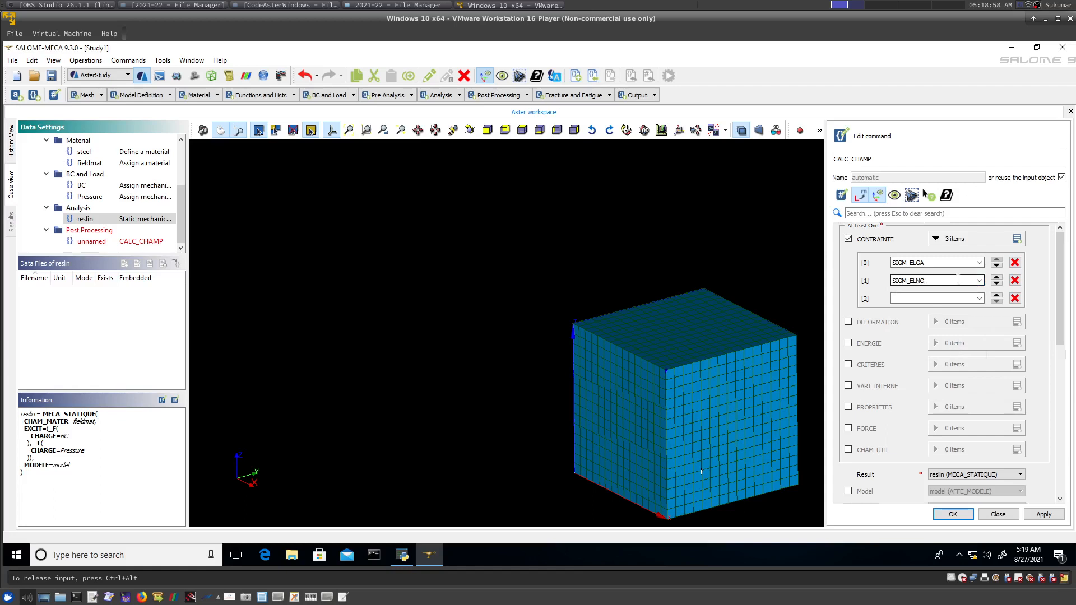
click(981, 299)
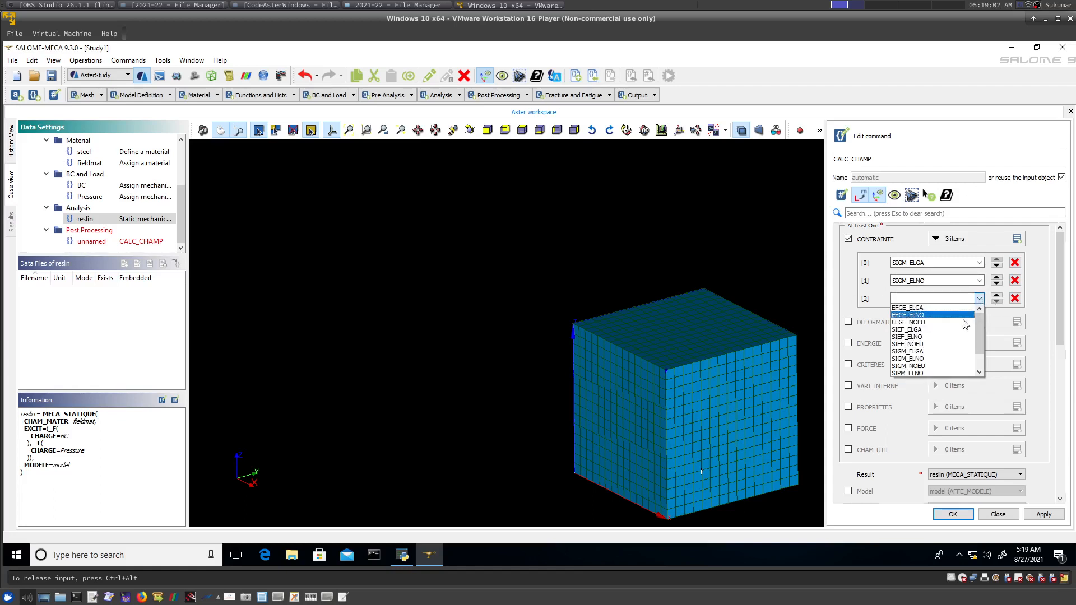
click(943, 367)
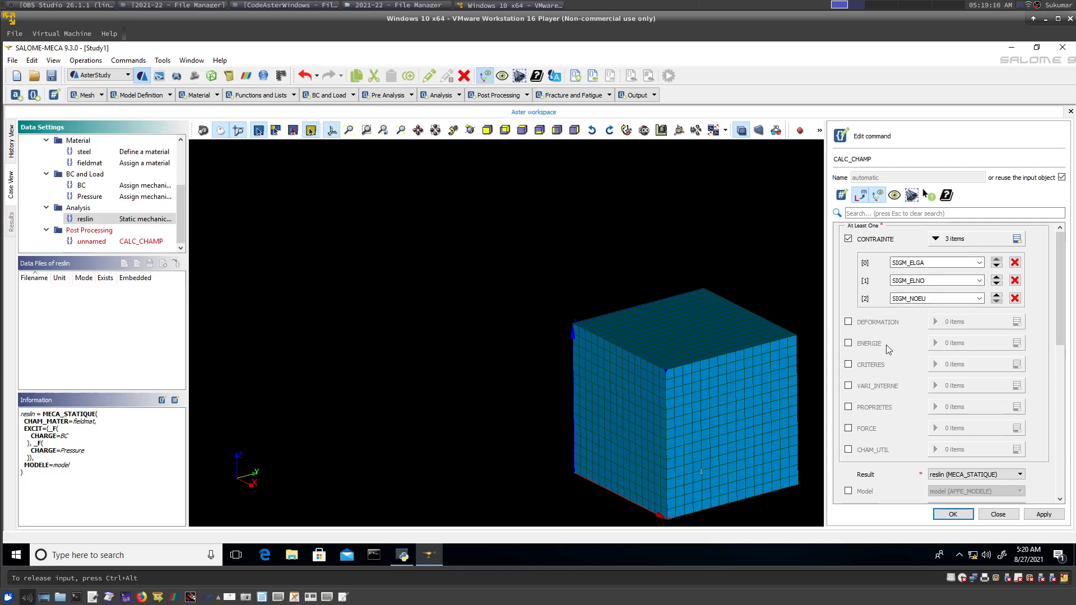
click(849, 322)
click(1017, 322)
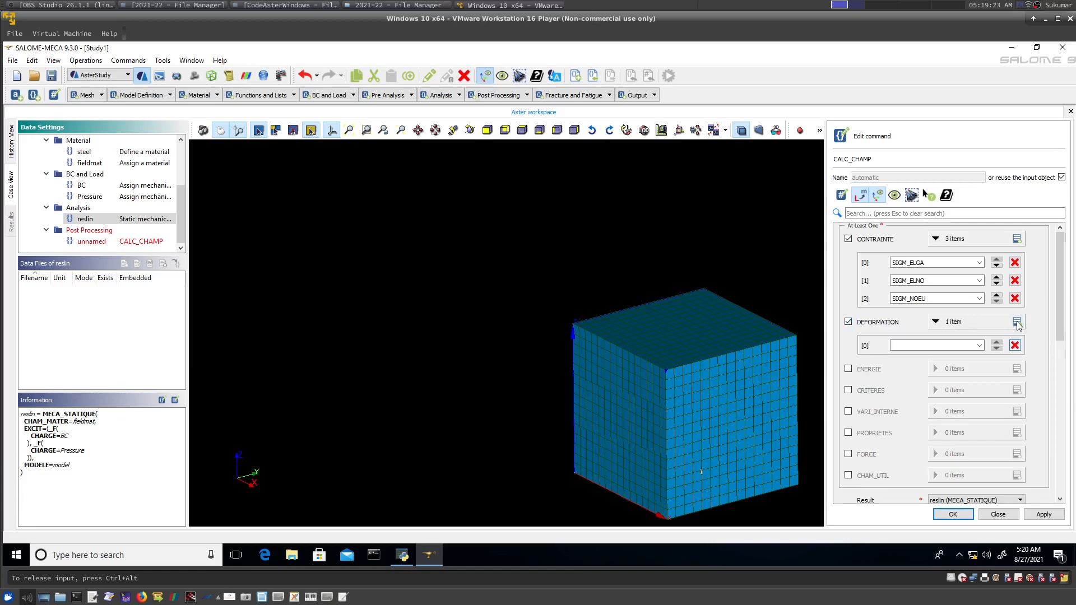
click(979, 346)
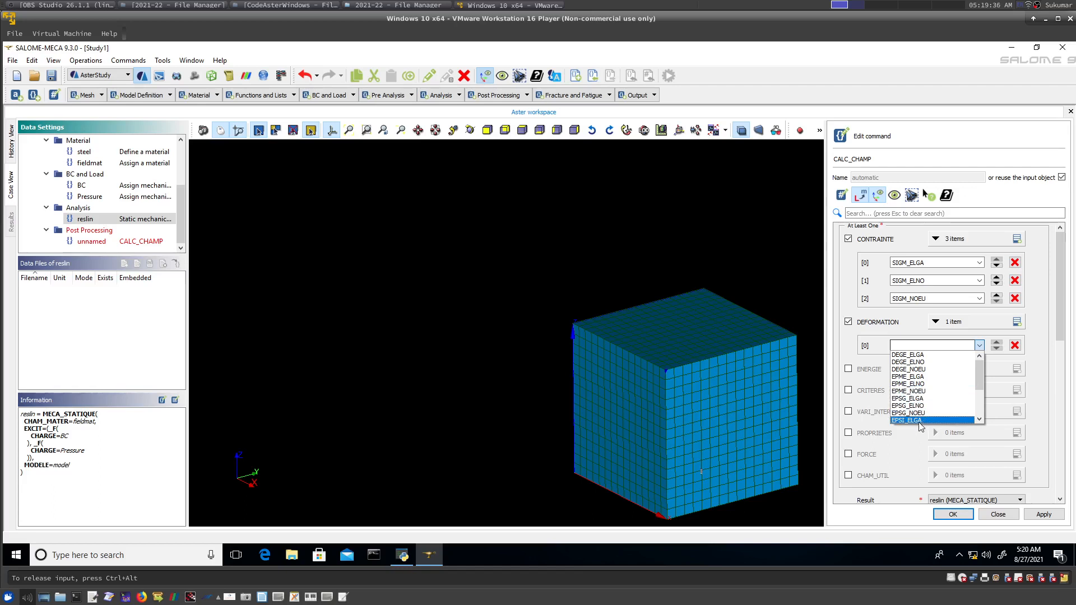
click(1014, 347)
click(1014, 346)
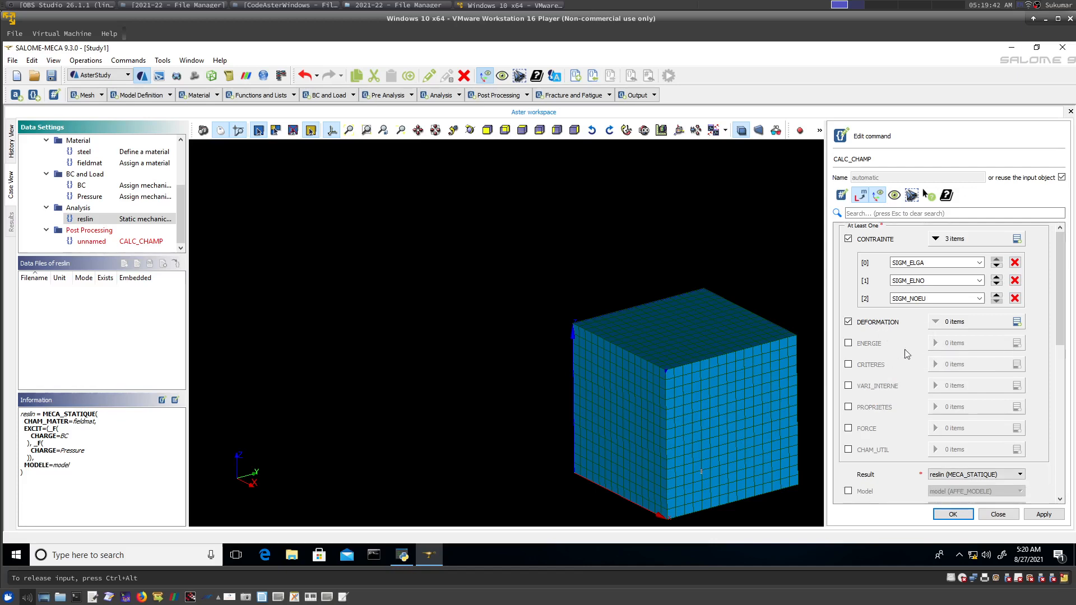
click(847, 323)
- Enable CRITERES in the CALC_CHAMP command and add three items to it
click(848, 365)
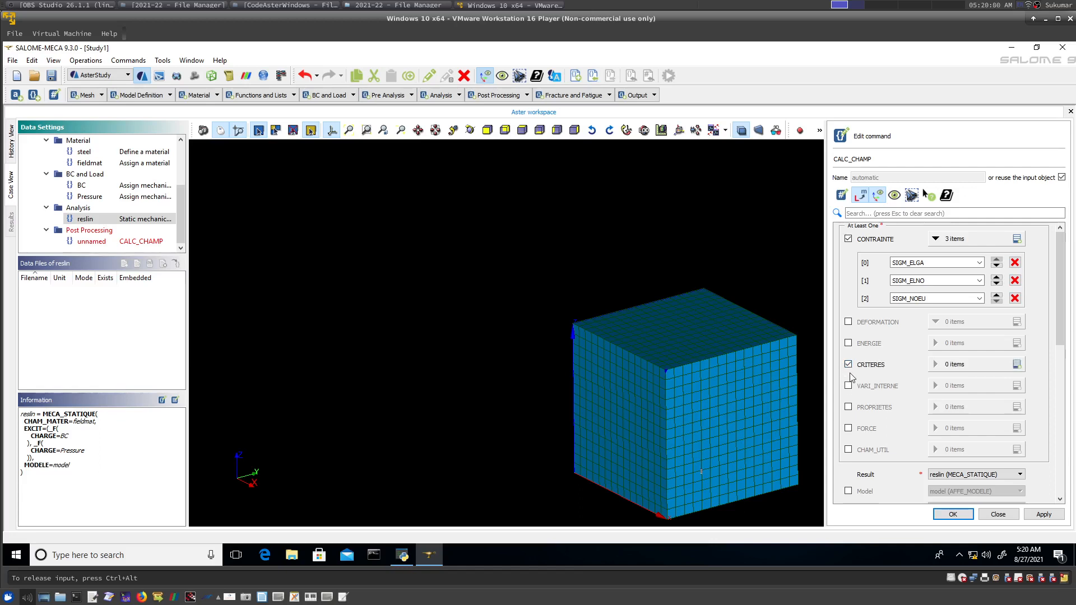
click(1016, 365)
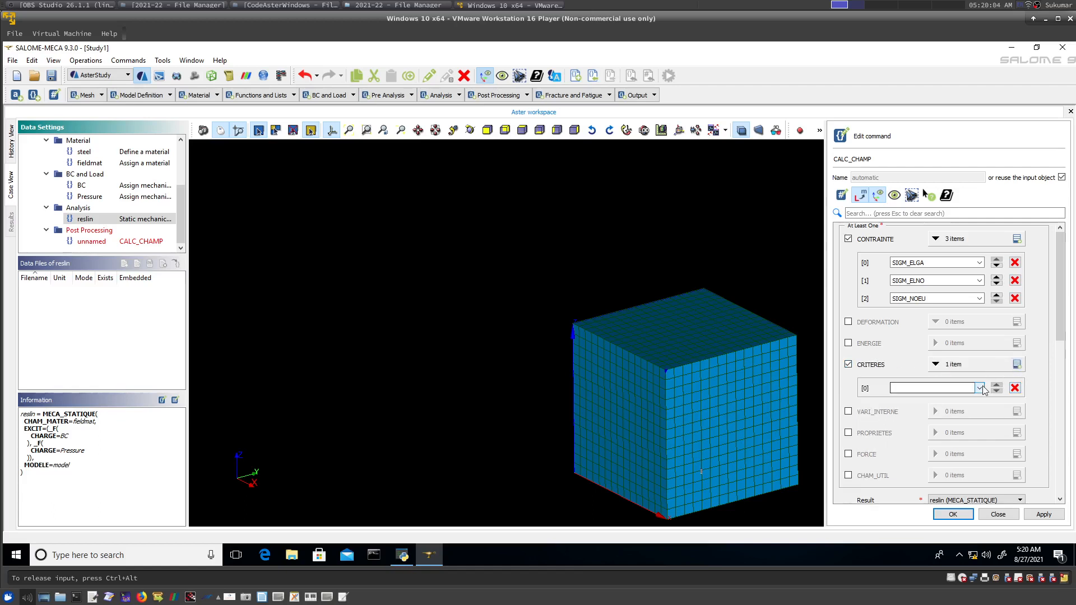
click(1017, 365)
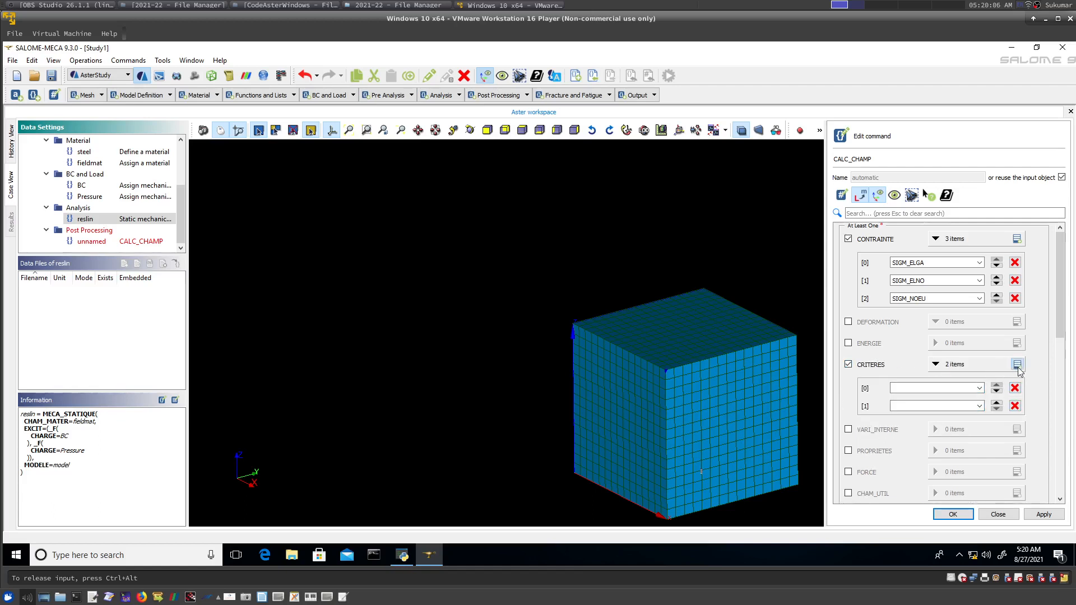
click(1017, 365)
- Set the three CRITERES items to SIEQ_ELGA, SIEQ_ELNO and SIEQ_NOEU in that order
click(979, 388)
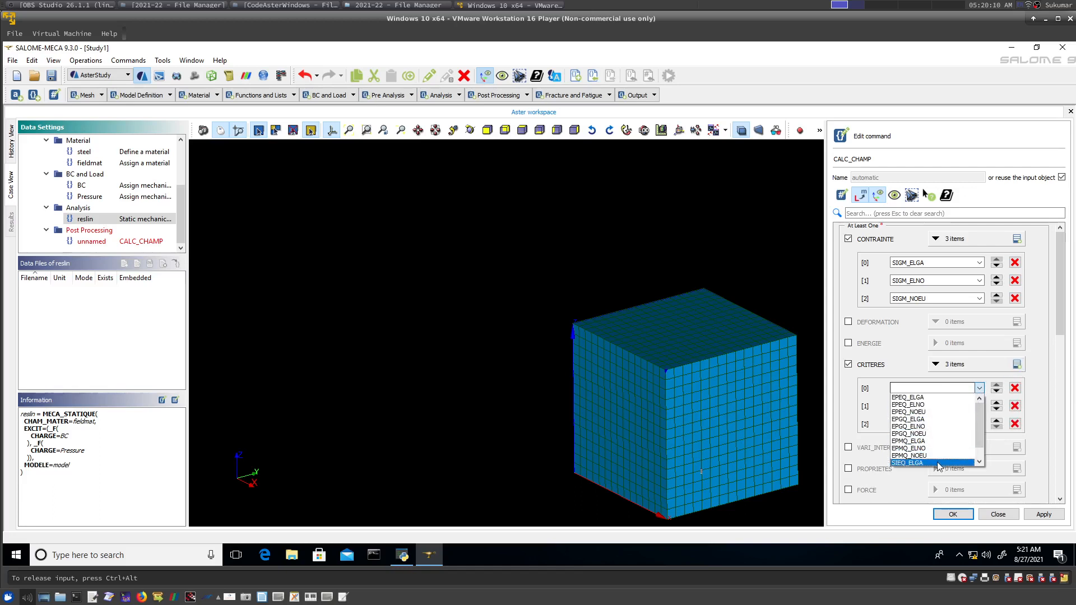
click(938, 462)
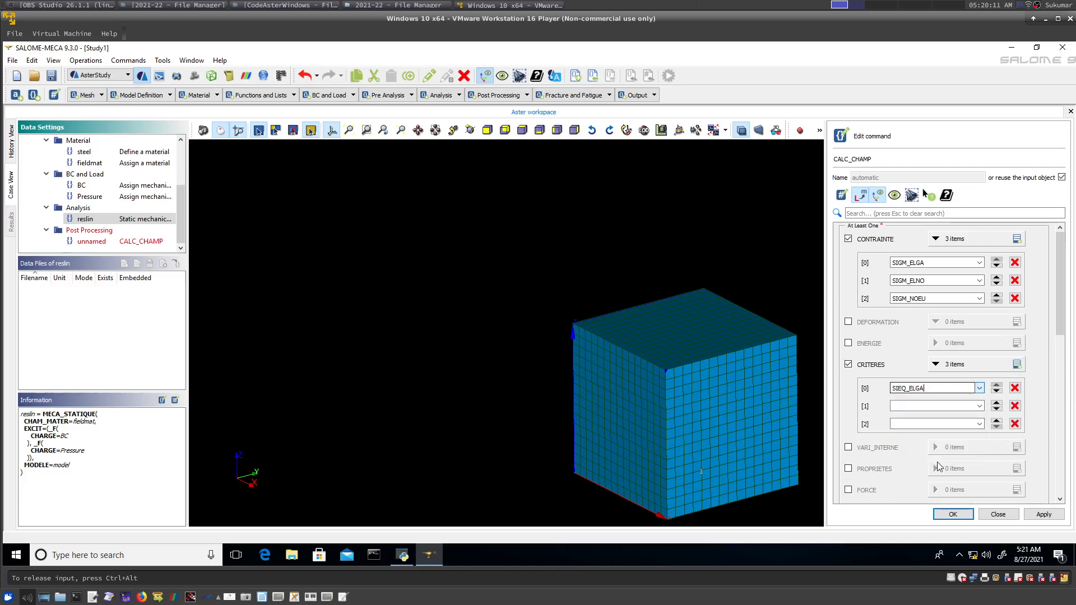
click(979, 406)
drag(980, 445, 979, 451)
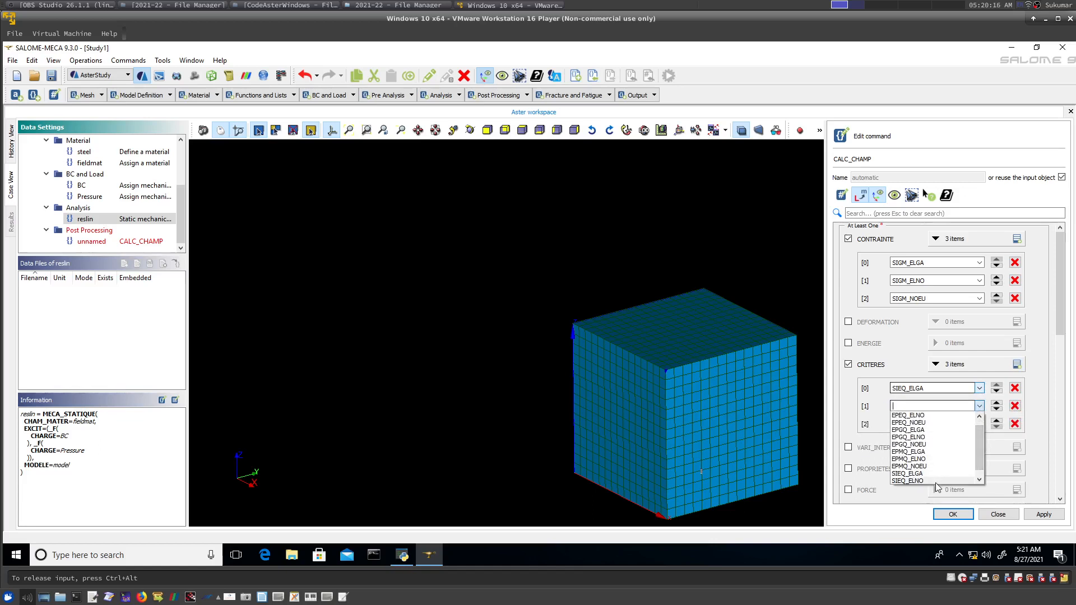
click(936, 481)
click(980, 424)
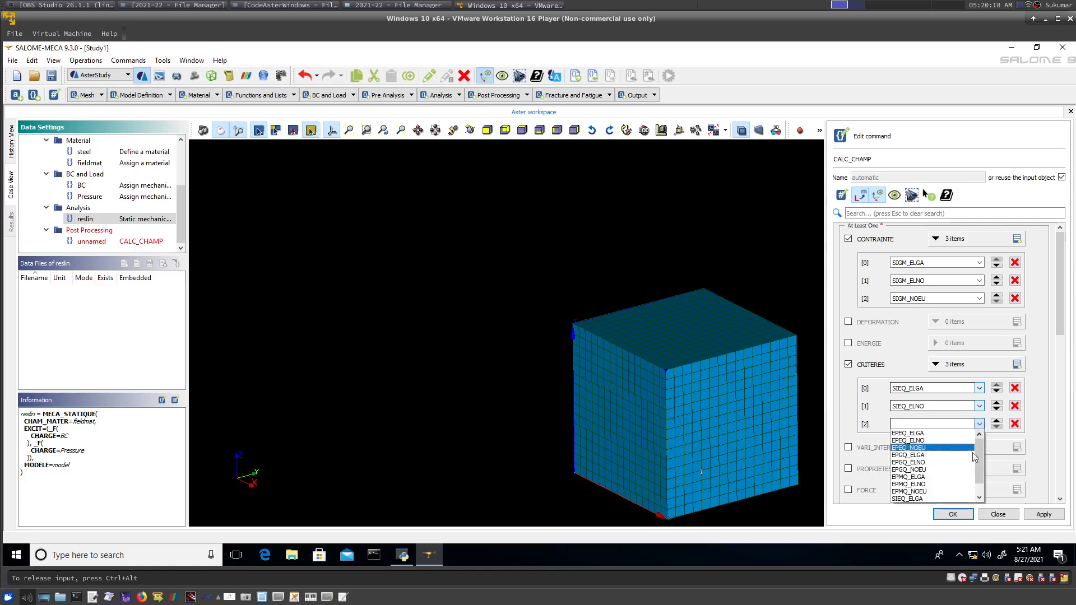
drag(979, 465, 978, 477)
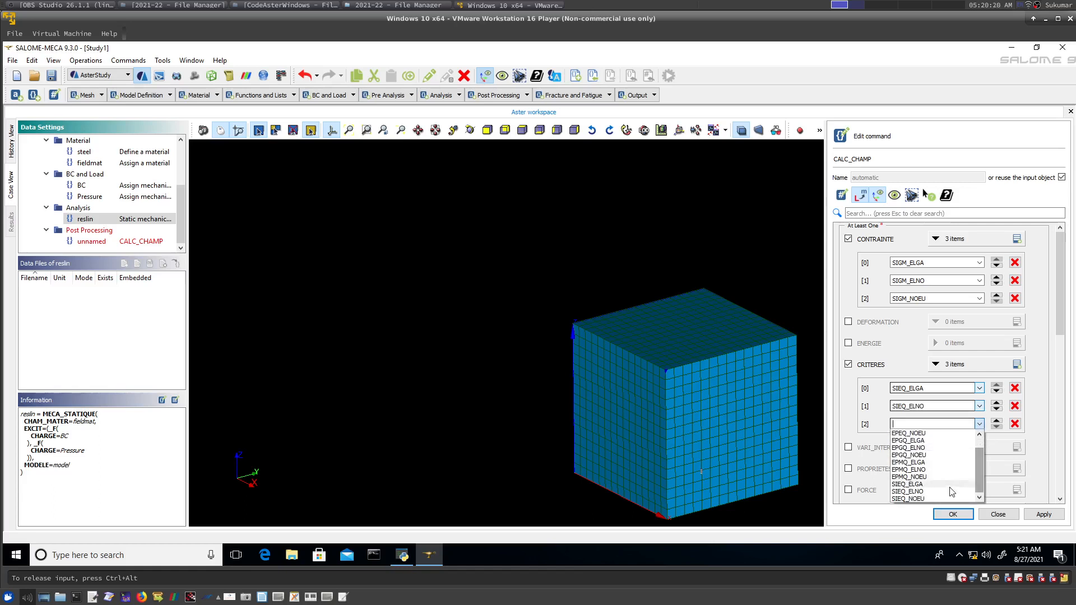
click(932, 499)
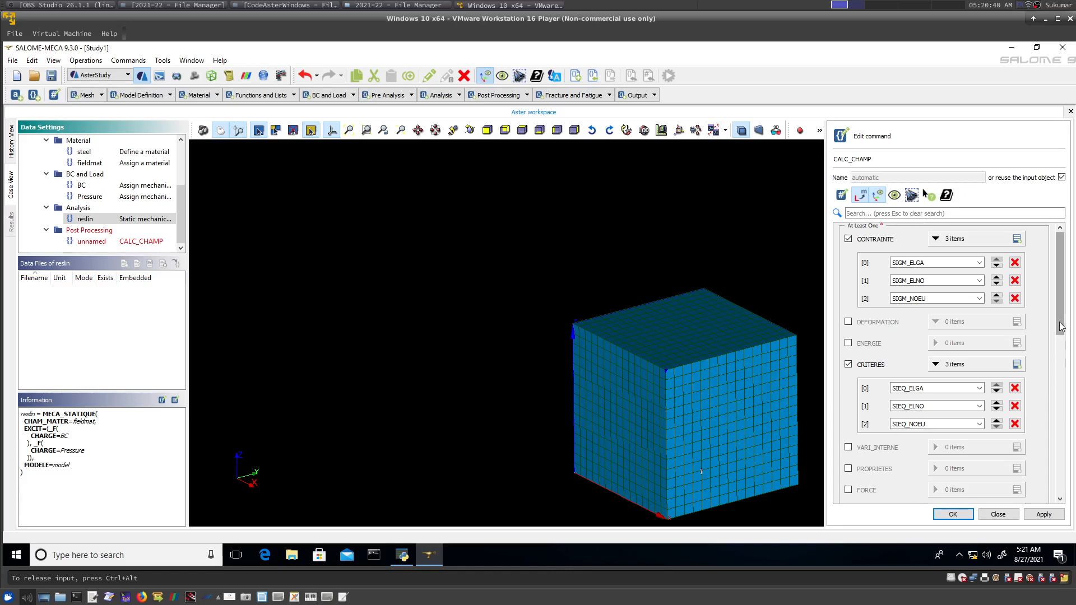
- Examine the remaining CALC_CHAMP parameters, from the input result, model and material field down to the loads and title
scroll(1059, 345, down, 2)
drag(1060, 347, 1059, 385)
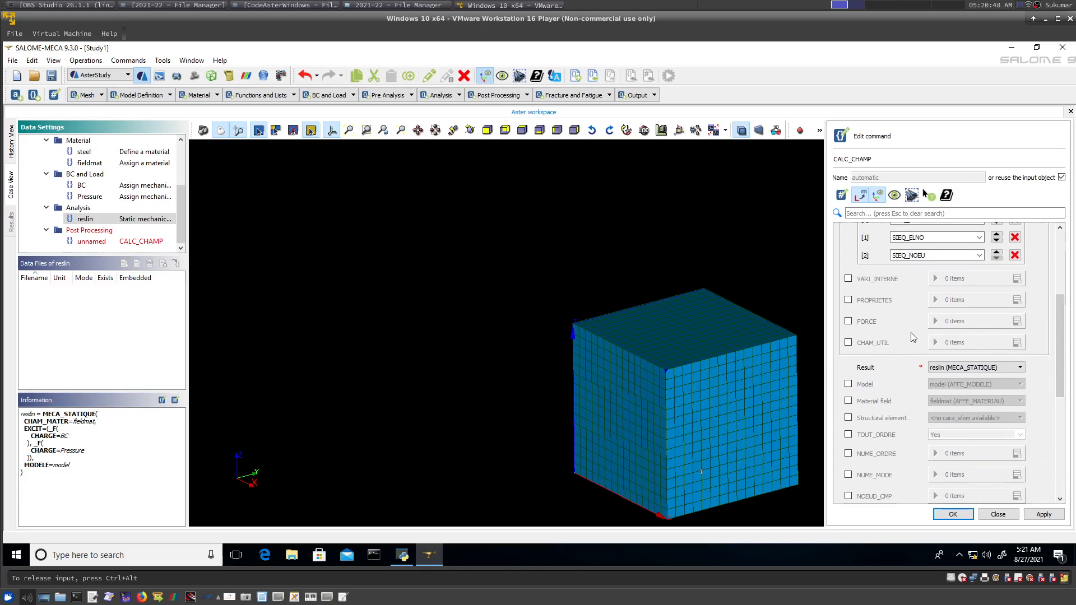
drag(1060, 342, 1058, 381)
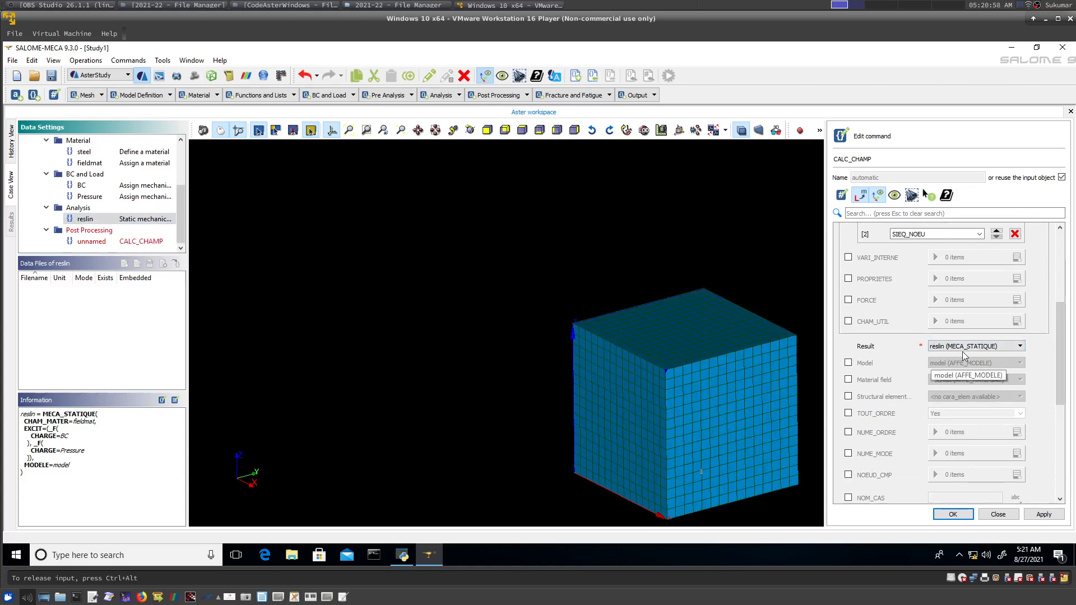
click(1058, 300)
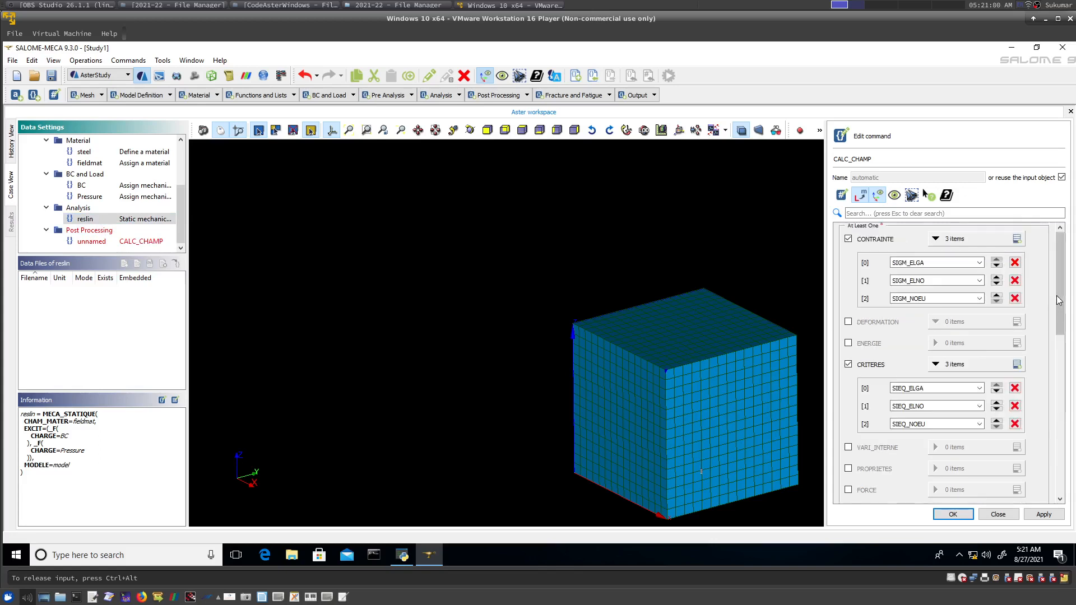
scroll(1058, 300, down, 1)
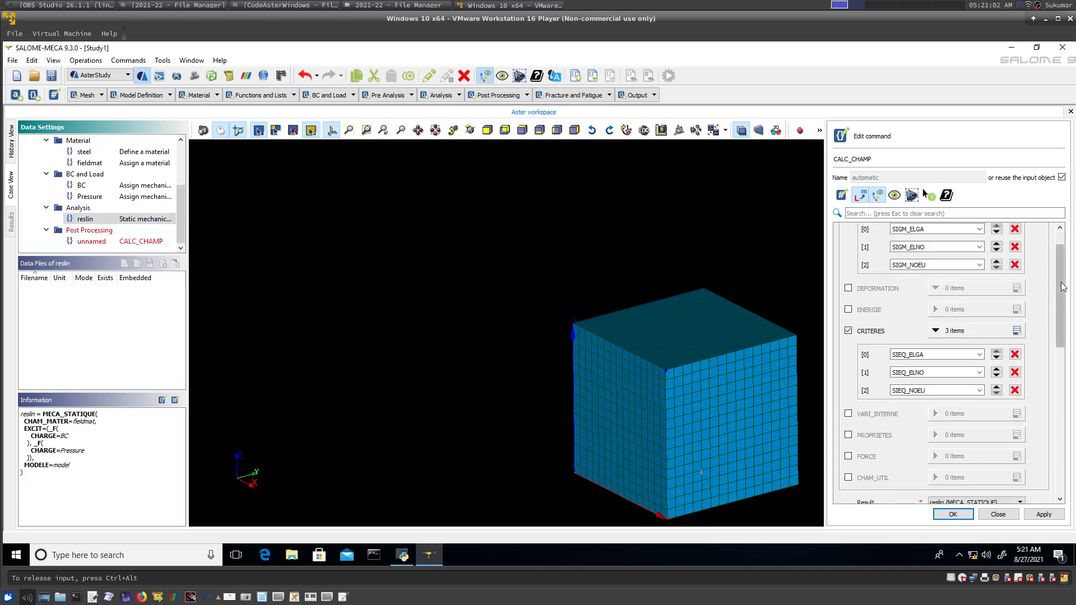
drag(1063, 287, 1062, 349)
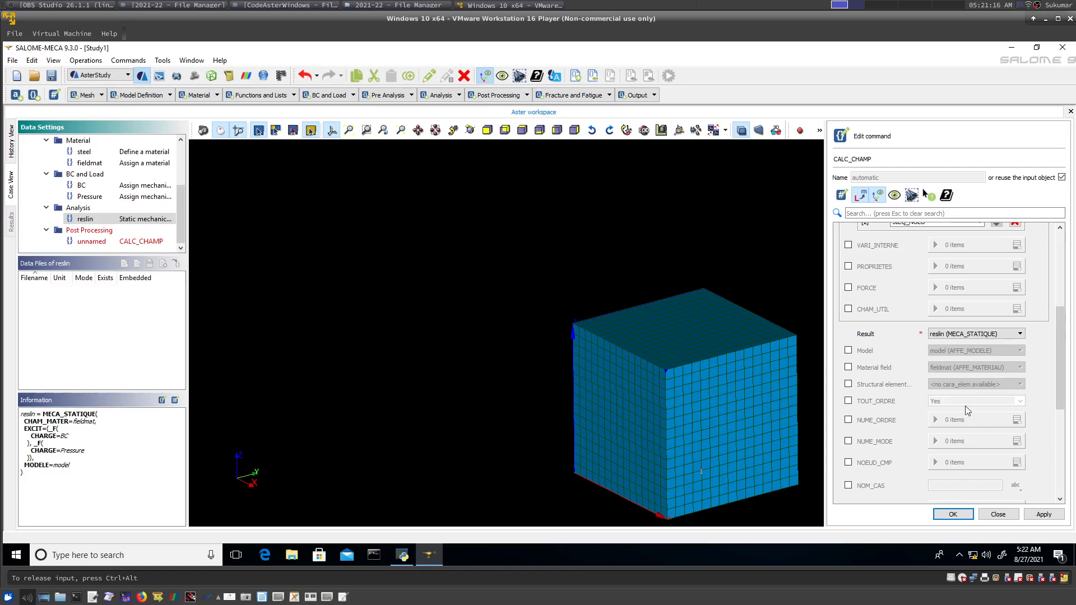
drag(1059, 369, 1055, 453)
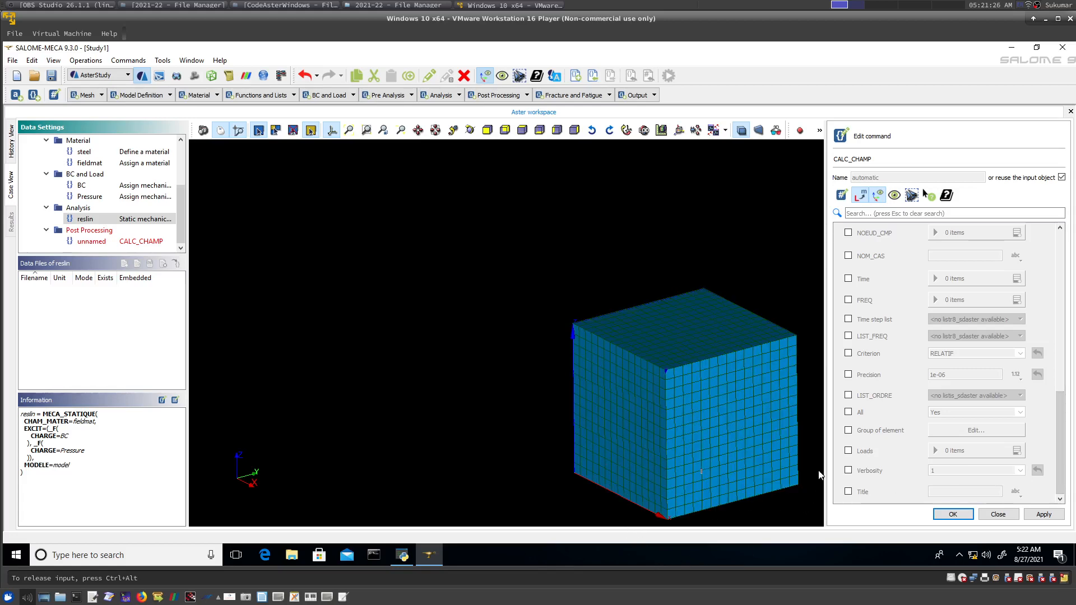
click(848, 450)
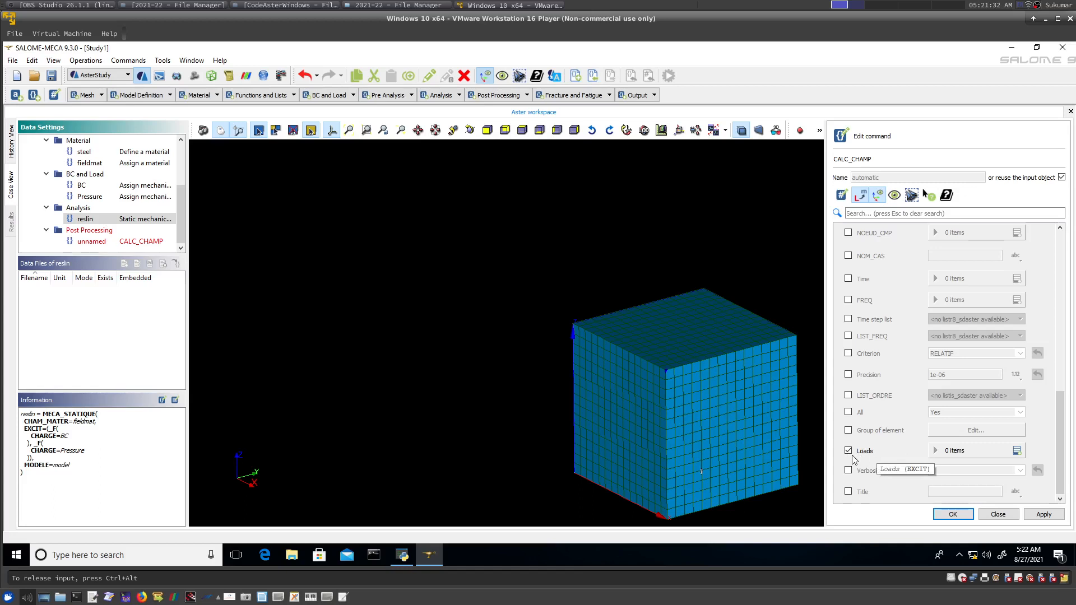
click(1017, 452)
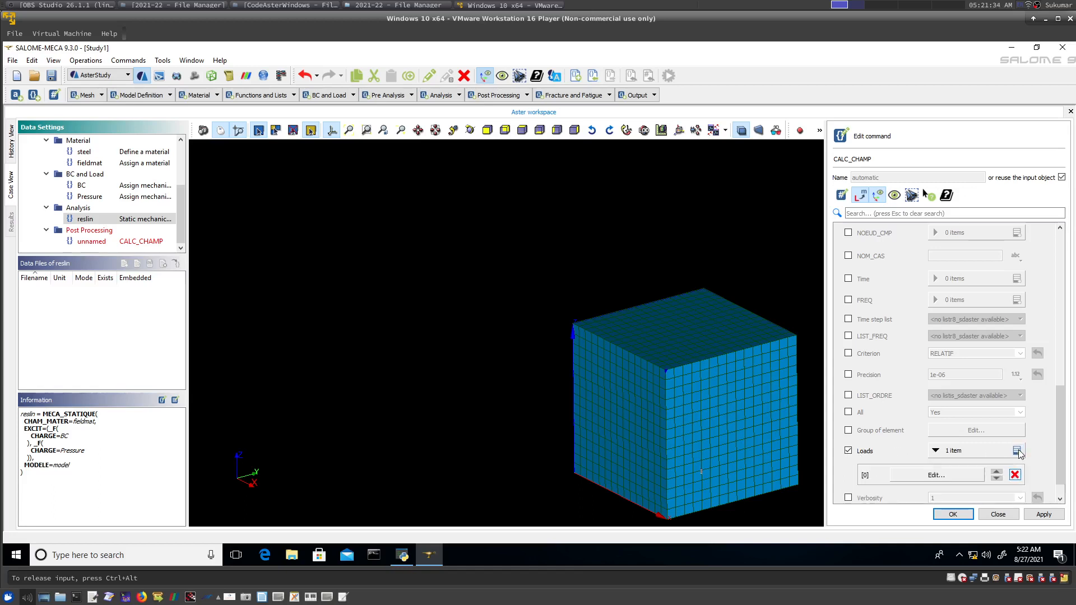
click(958, 475)
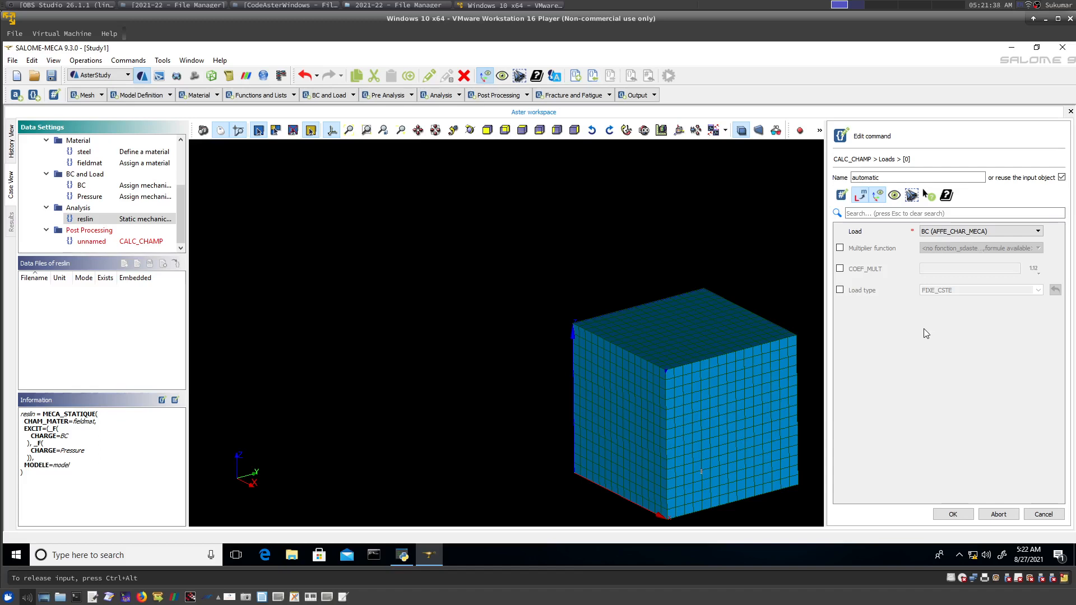
click(1036, 513)
click(848, 451)
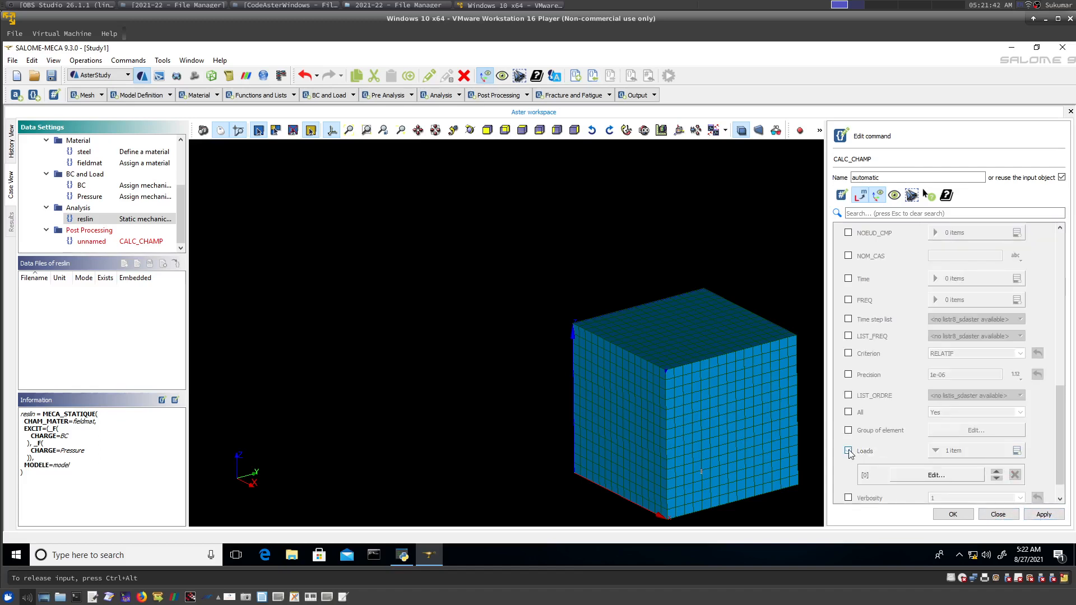
- Enable FORCE in CALC_CHAMP with one item set to REAC_NODA, and store the command
click(1060, 365)
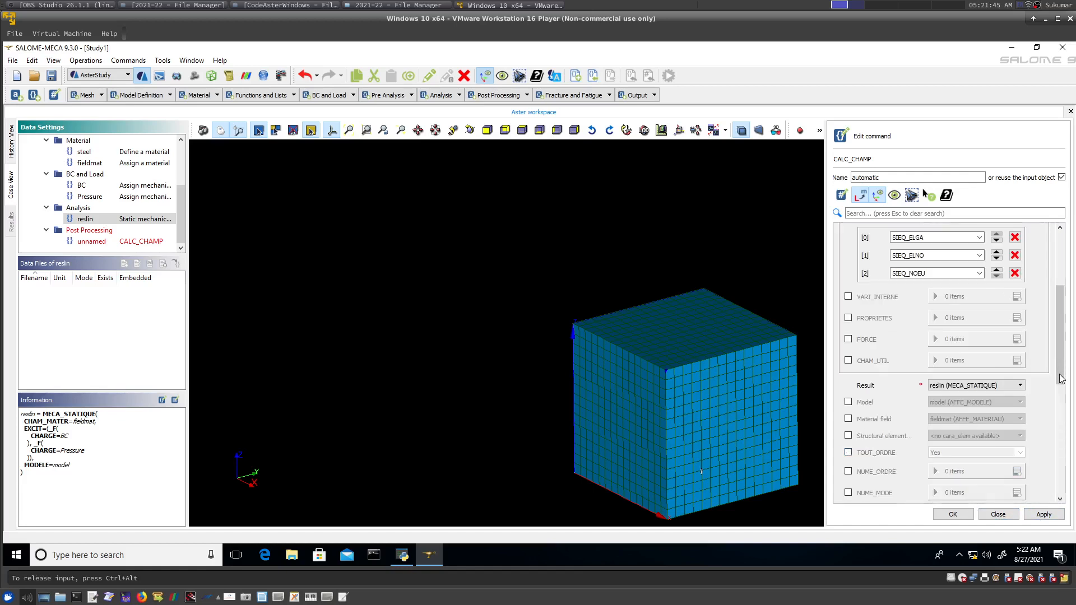
click(848, 339)
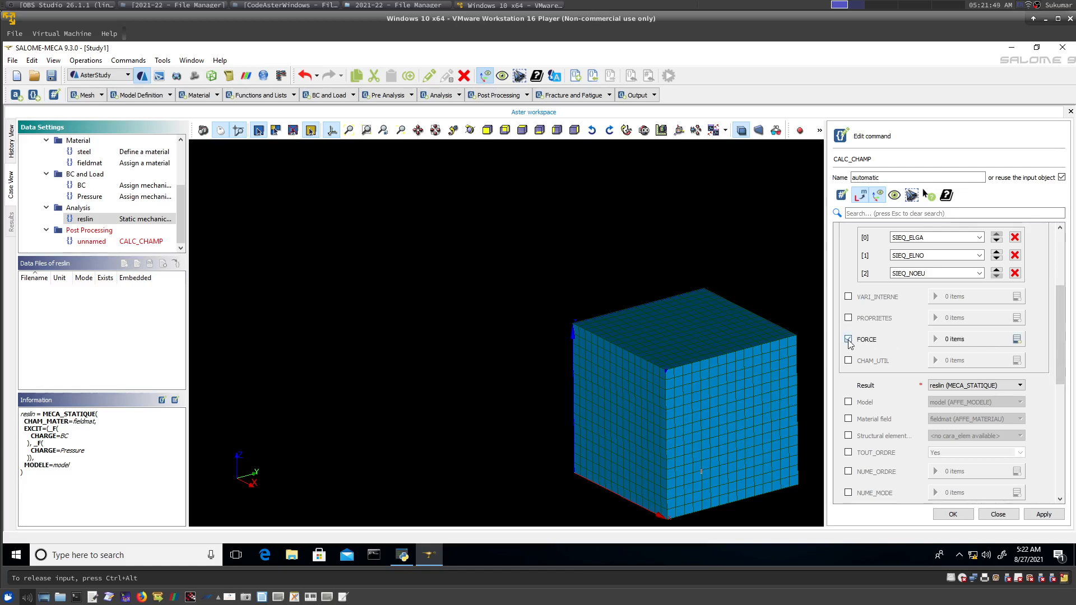
click(1016, 339)
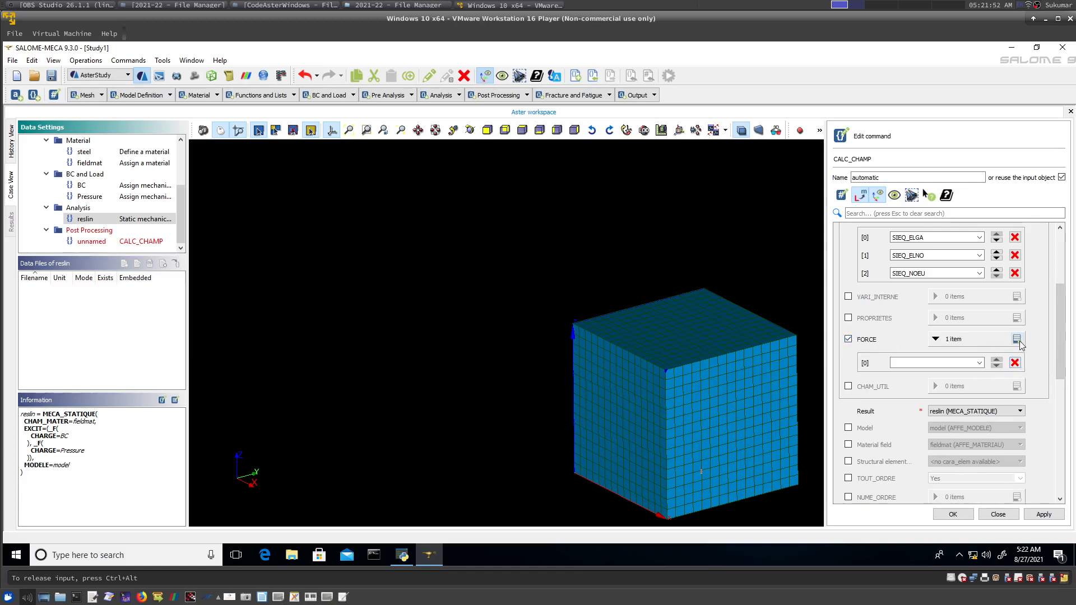
click(979, 364)
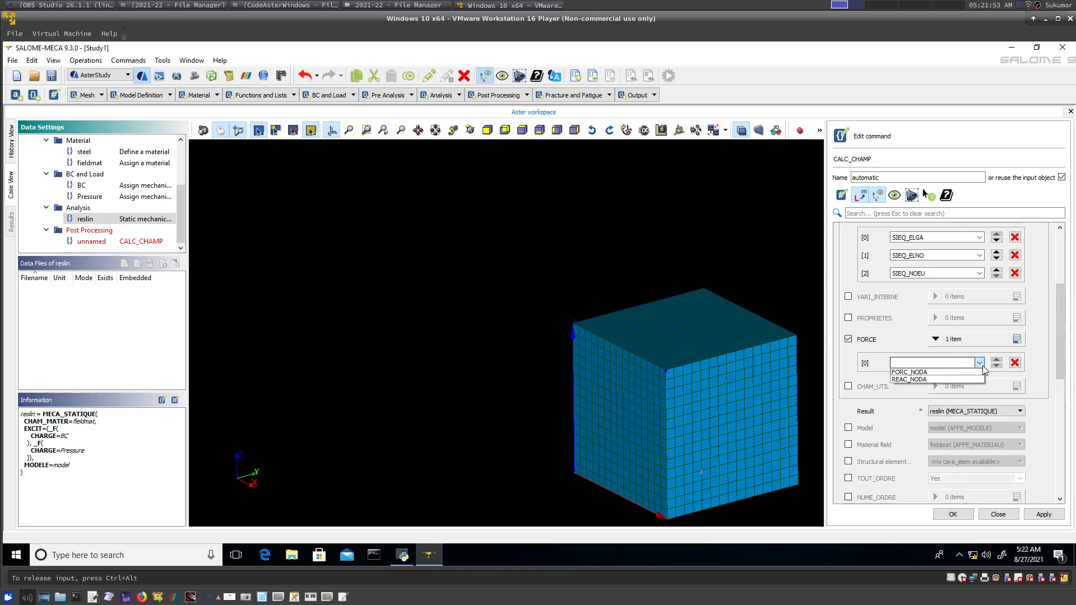
click(953, 379)
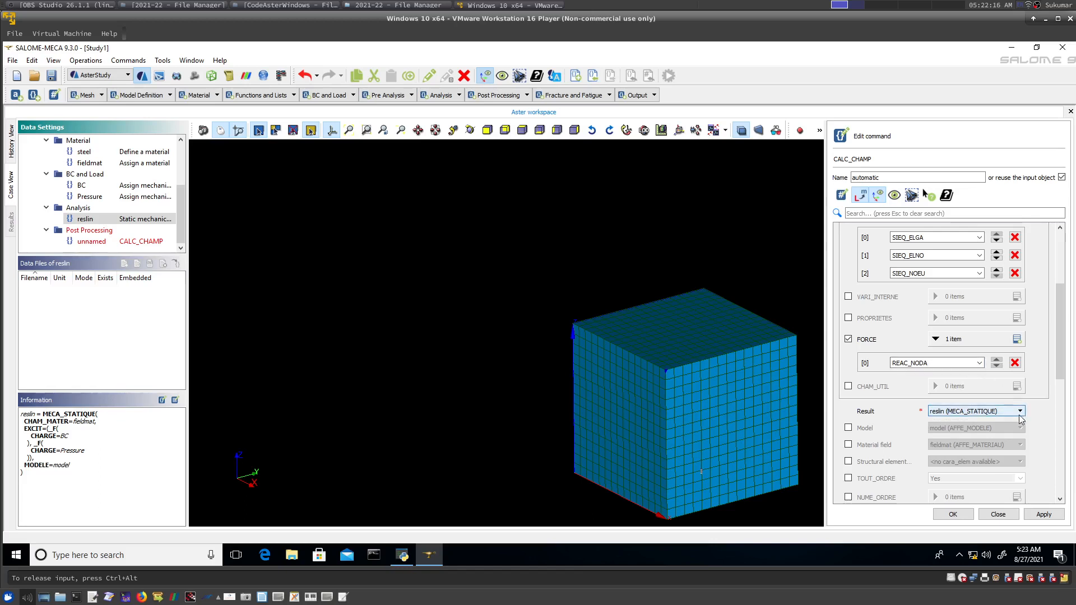
mouse_move(1058, 368)
mouse_down()
mouse_move(1058, 496)
mouse_move(1049, 370)
mouse_up()
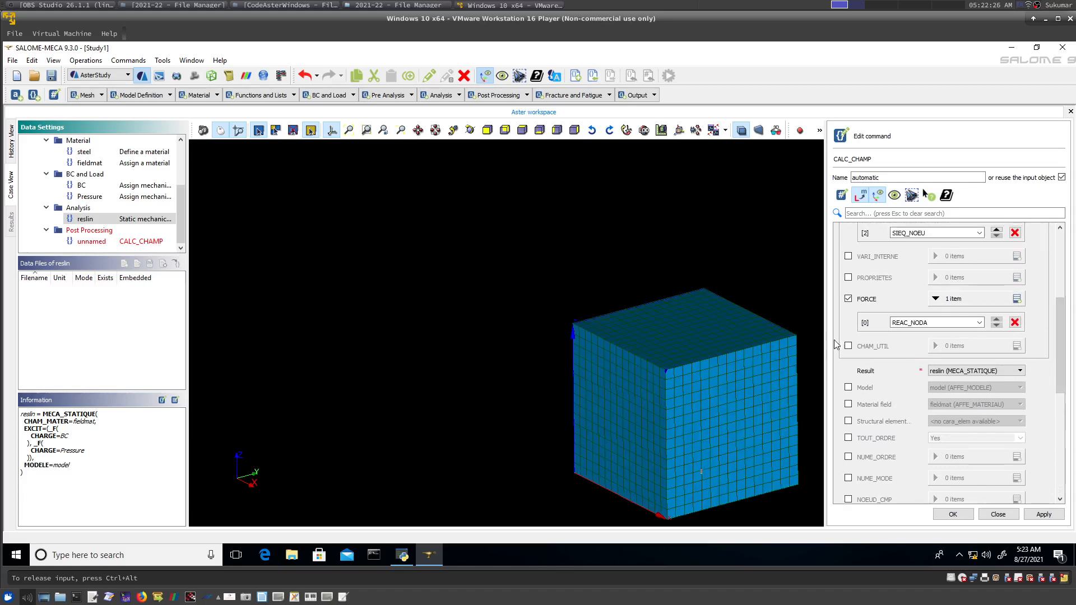
click(960, 514)
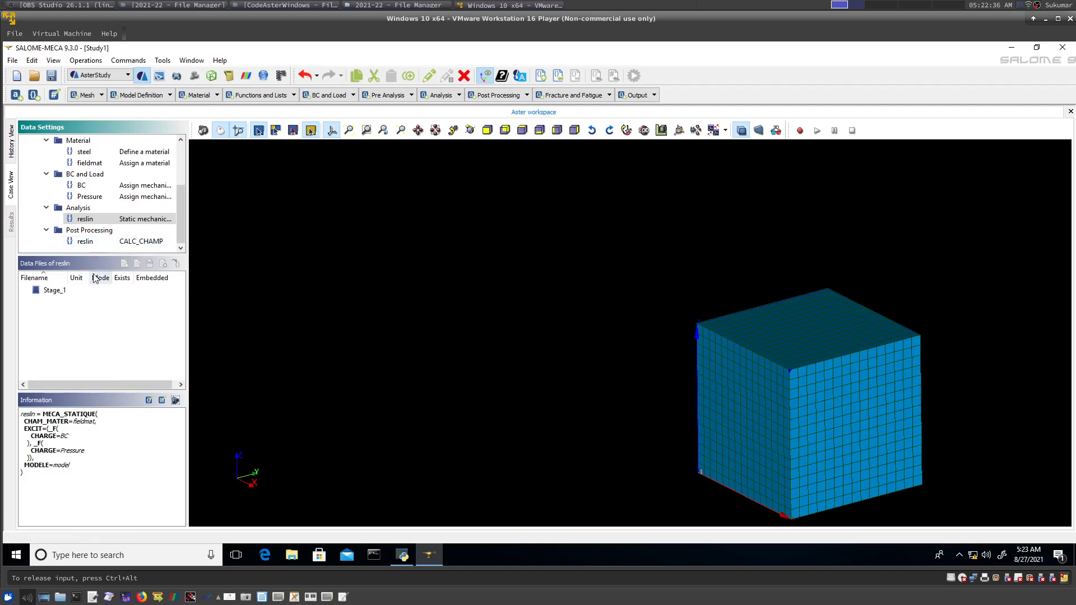
- Add a Set output results command after the stored CALC_CHAMP command
click(83, 242)
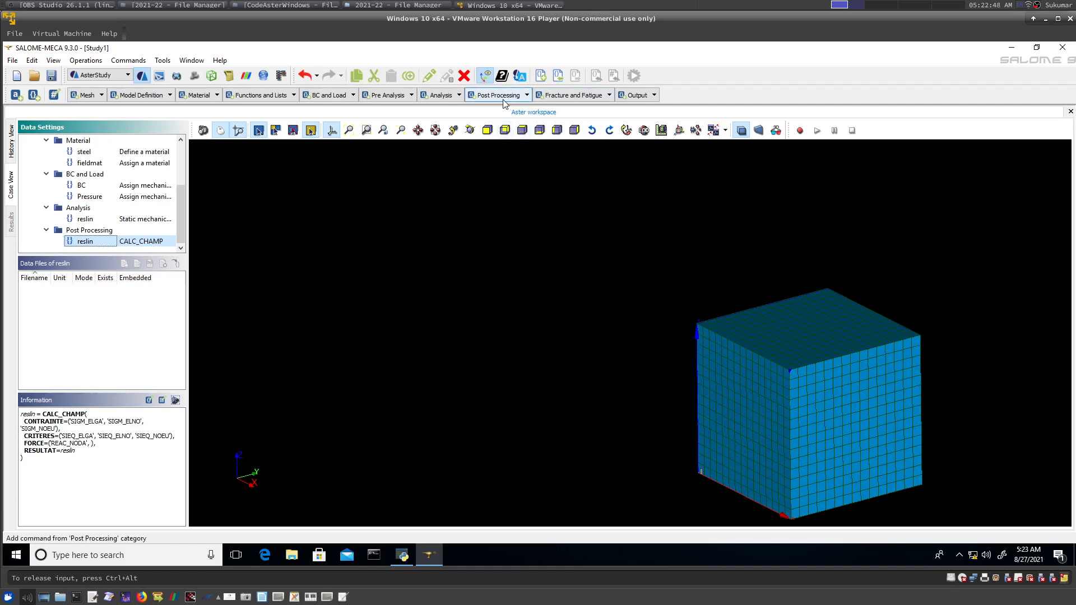
click(590, 96)
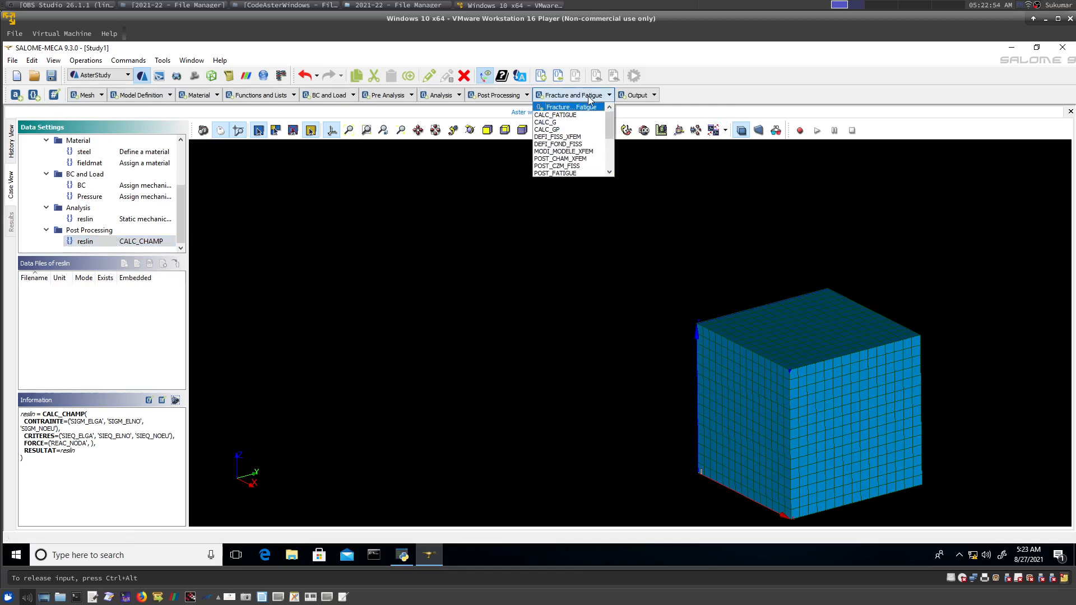
click(590, 97)
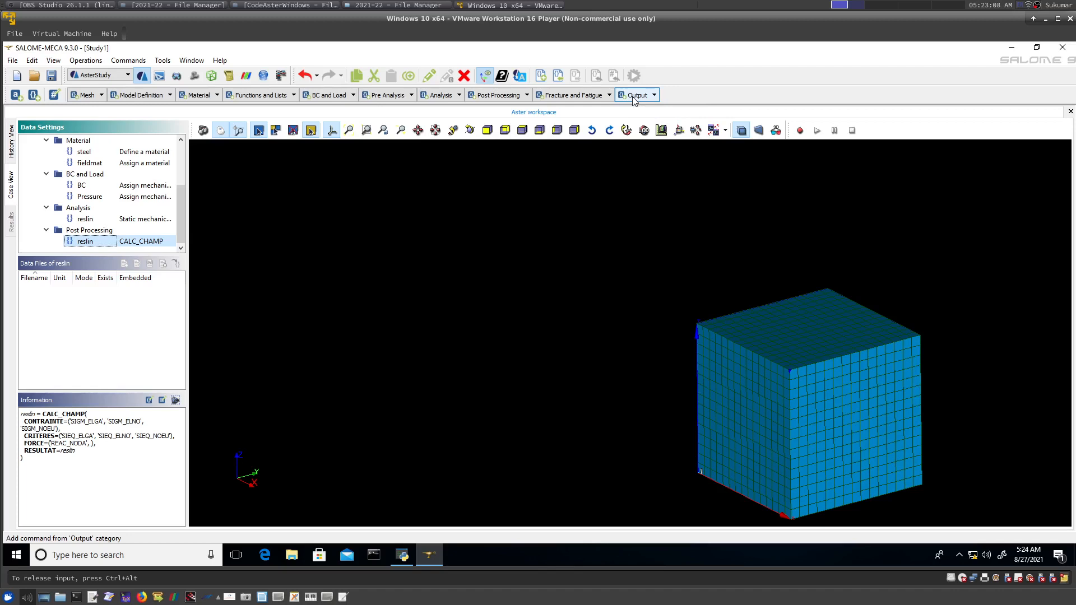
click(132, 61)
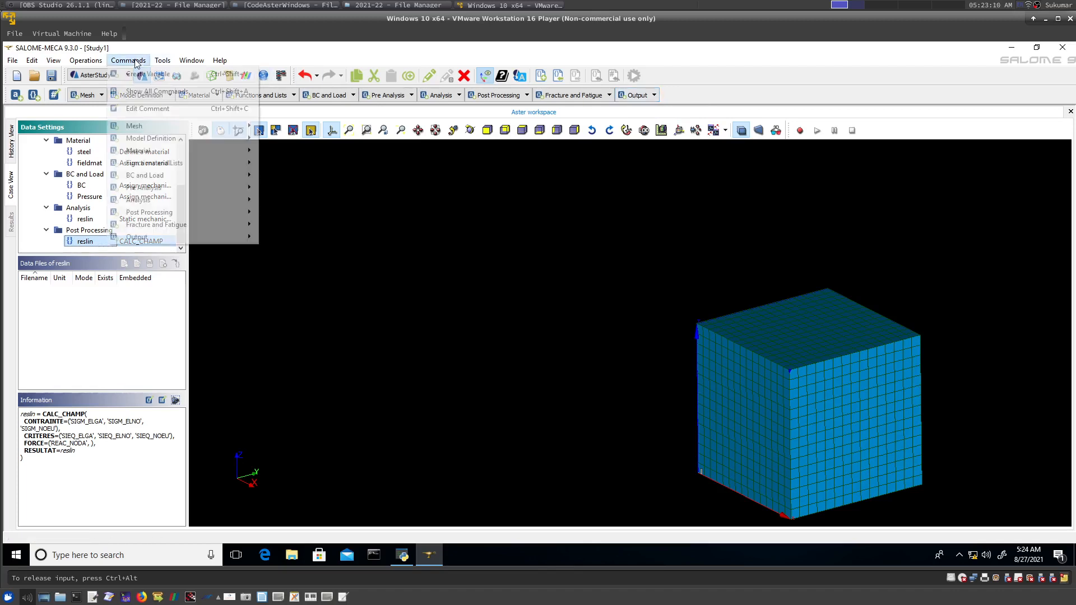
mouse_move(159, 238)
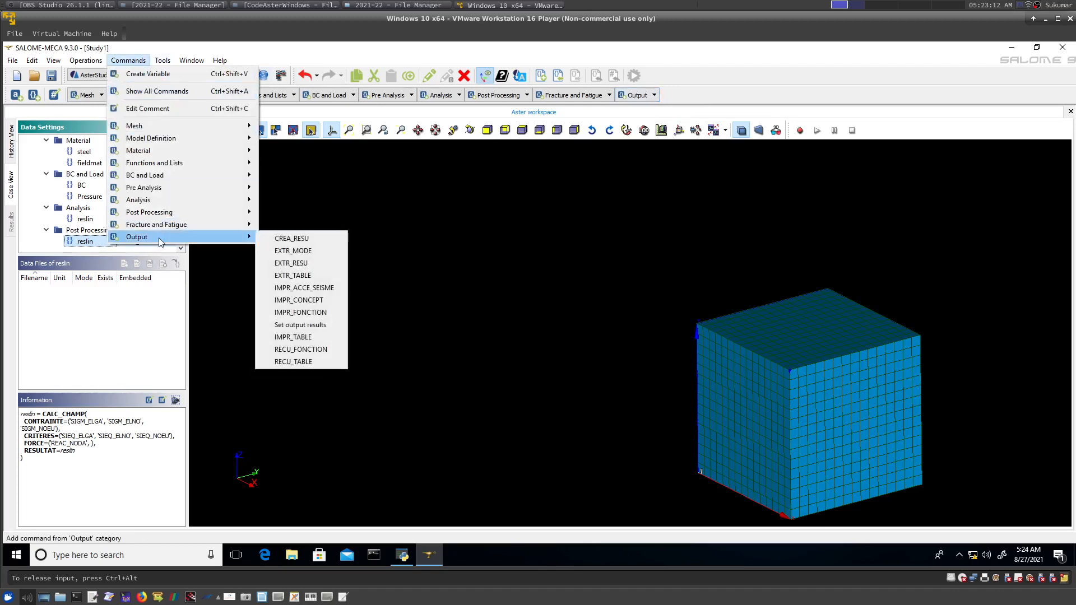
click(302, 325)
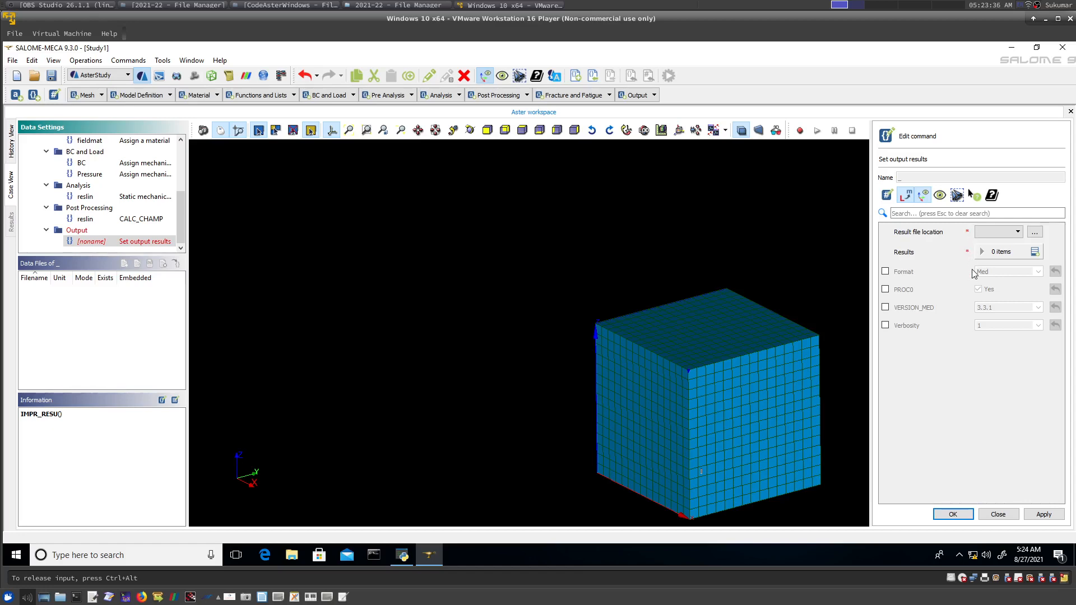
- Set the result file location to a new file named ResultBox.rmed in the BoxStudy folder
click(1034, 233)
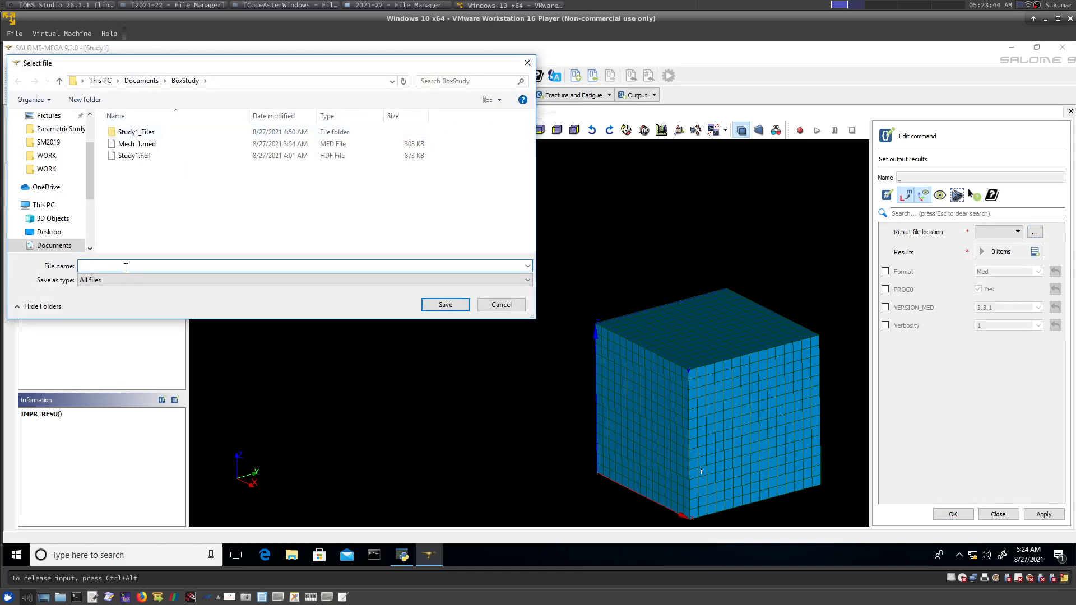
text(ResultBox)
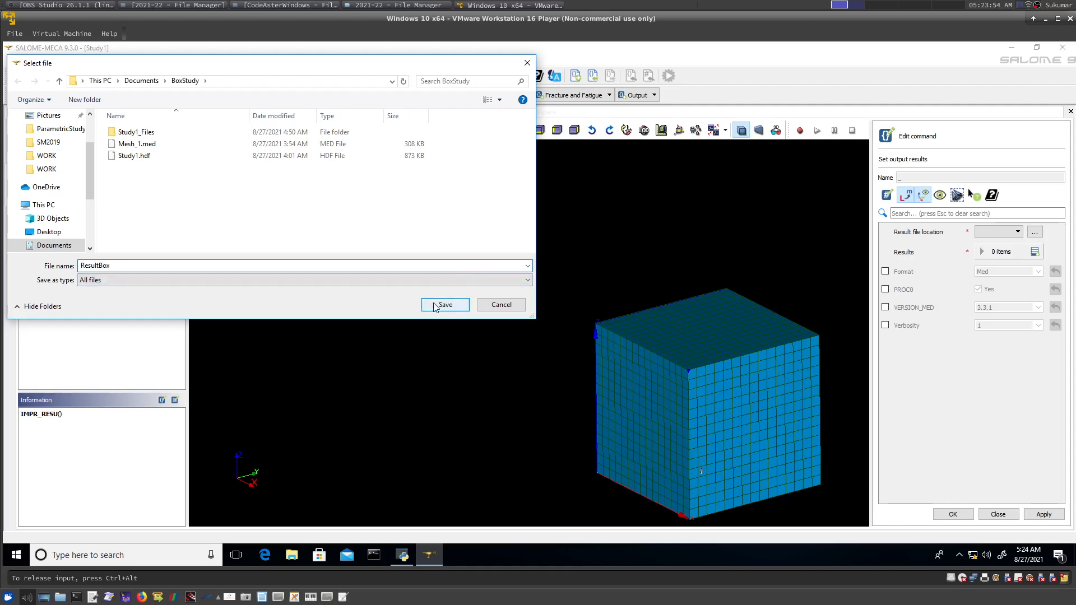
text(med)
click(444, 306)
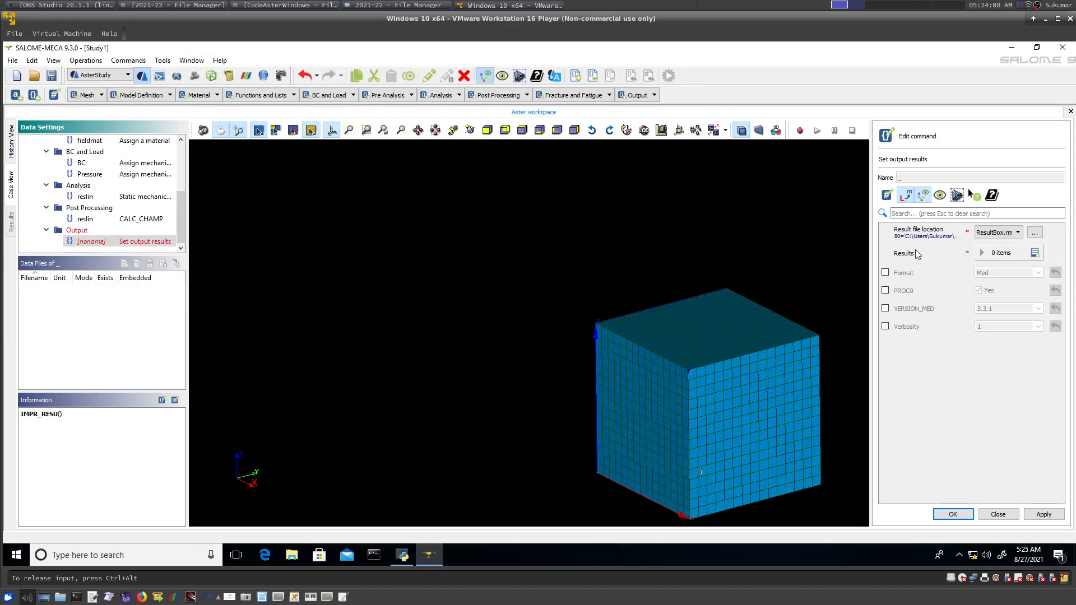
- Enable the Format parameter of the output command, keeping it set to Med
click(884, 273)
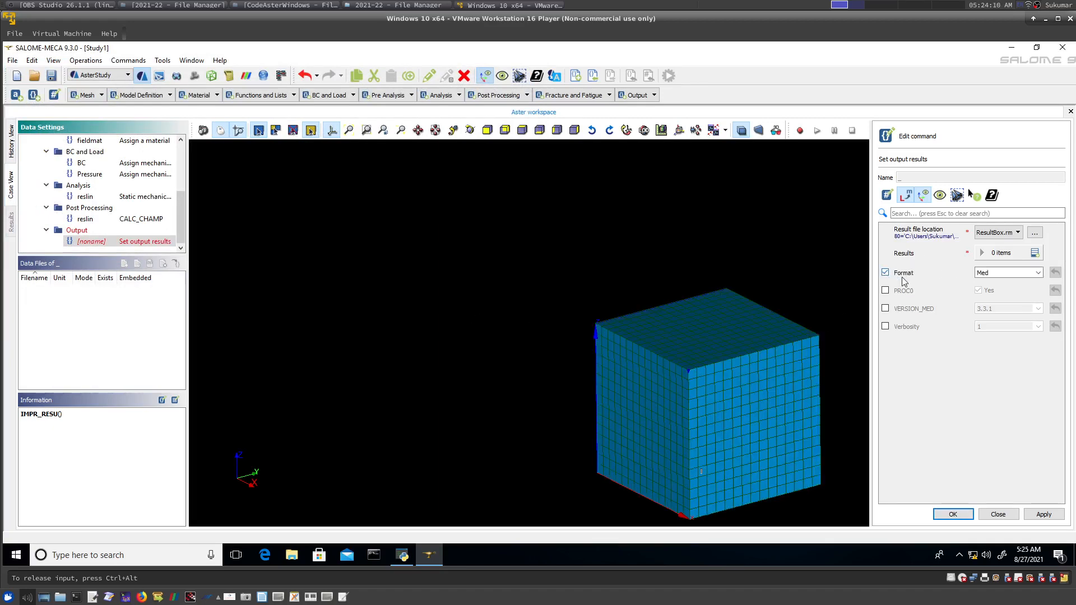
click(1041, 273)
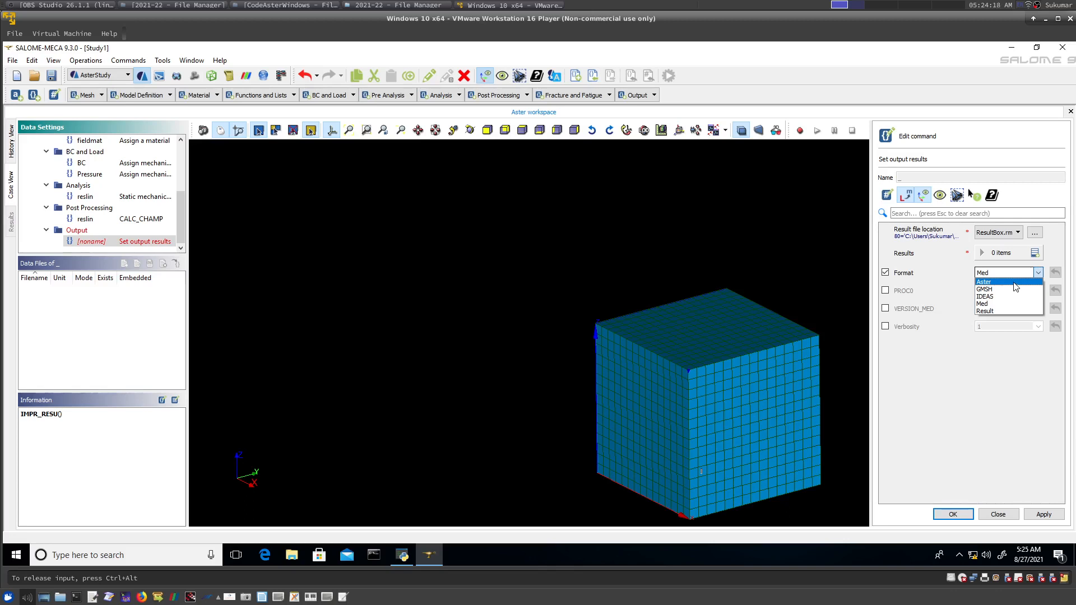
click(921, 372)
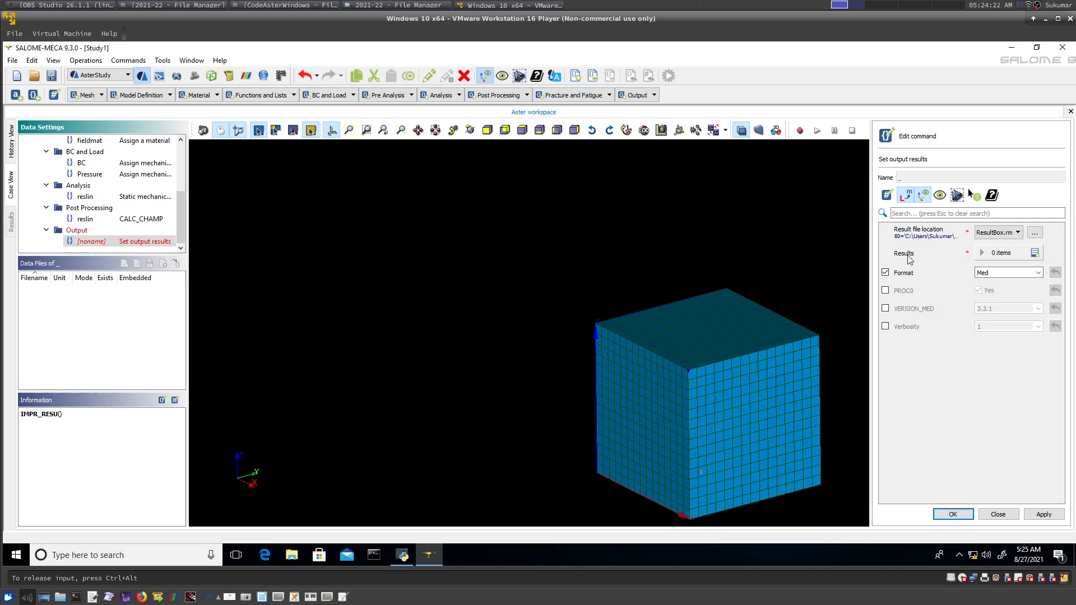
- Add one Results item and enable its Result parameter with reslin (CALC_CHAMP)
click(1034, 254)
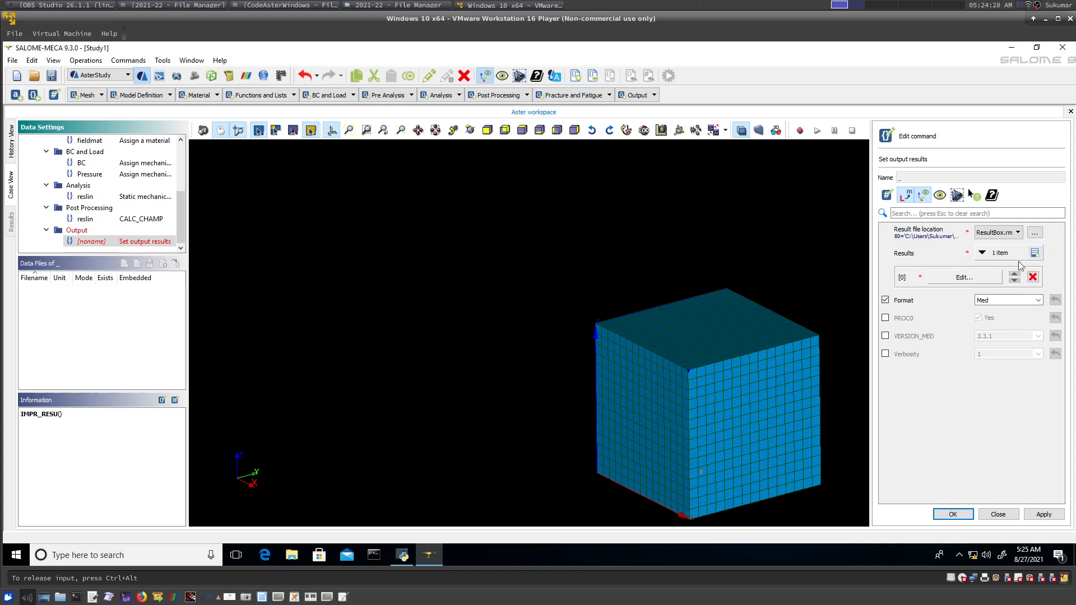
click(973, 277)
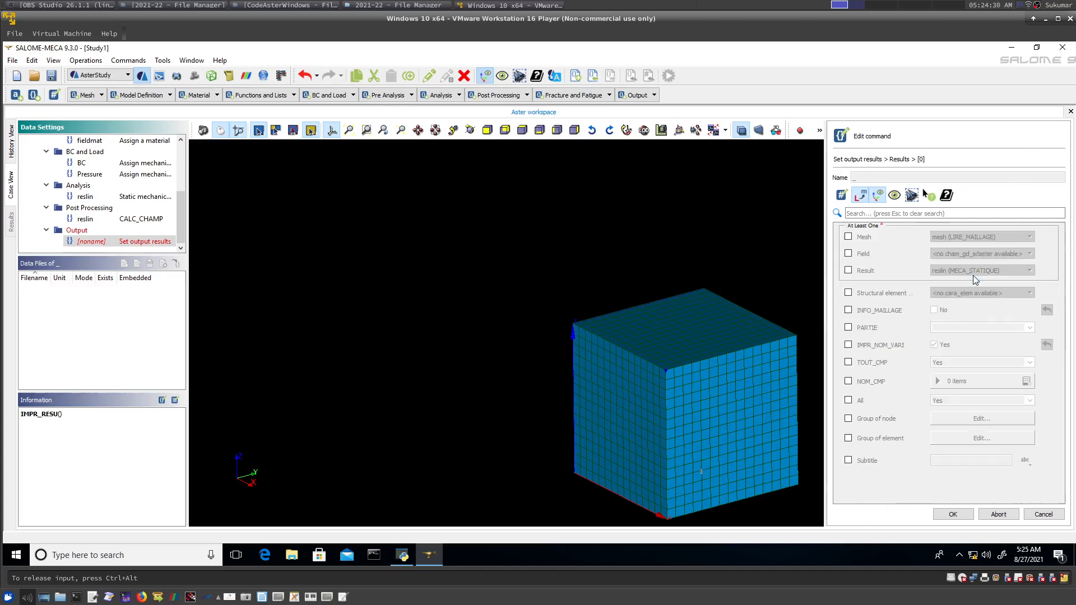
click(848, 270)
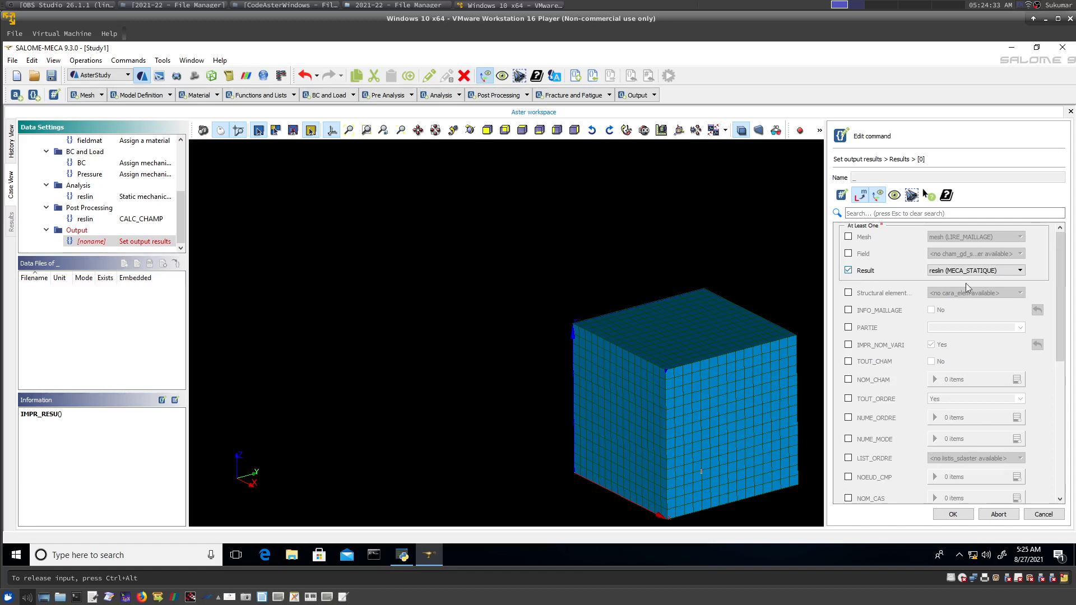
click(1019, 271)
click(1000, 288)
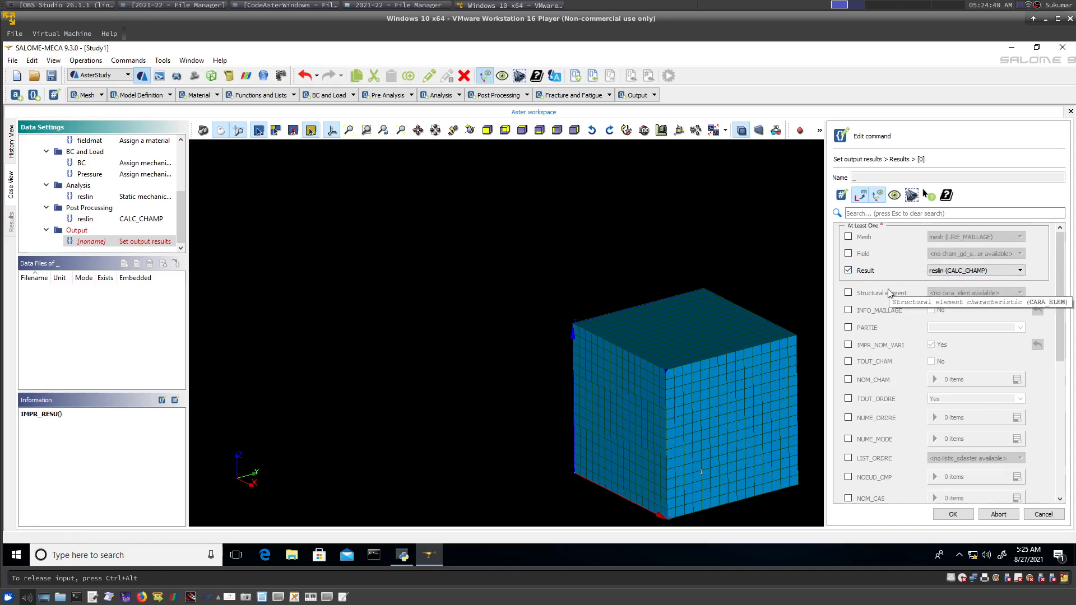
click(847, 269)
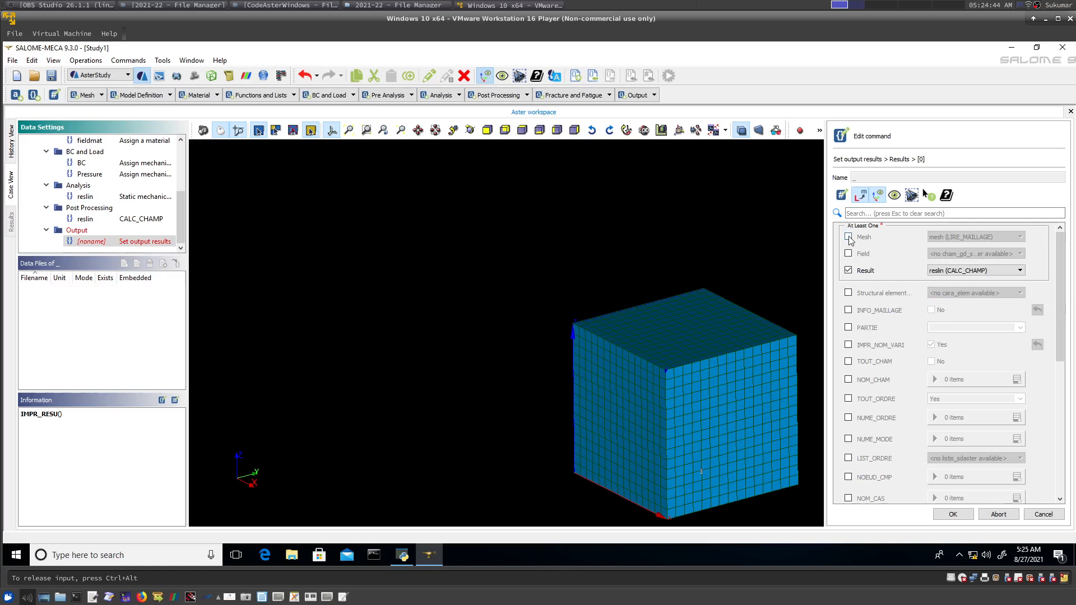
- Enable Mesh with mesh (LIRE_MAILLAGE) in the Results item, and store the Set output results command
click(849, 238)
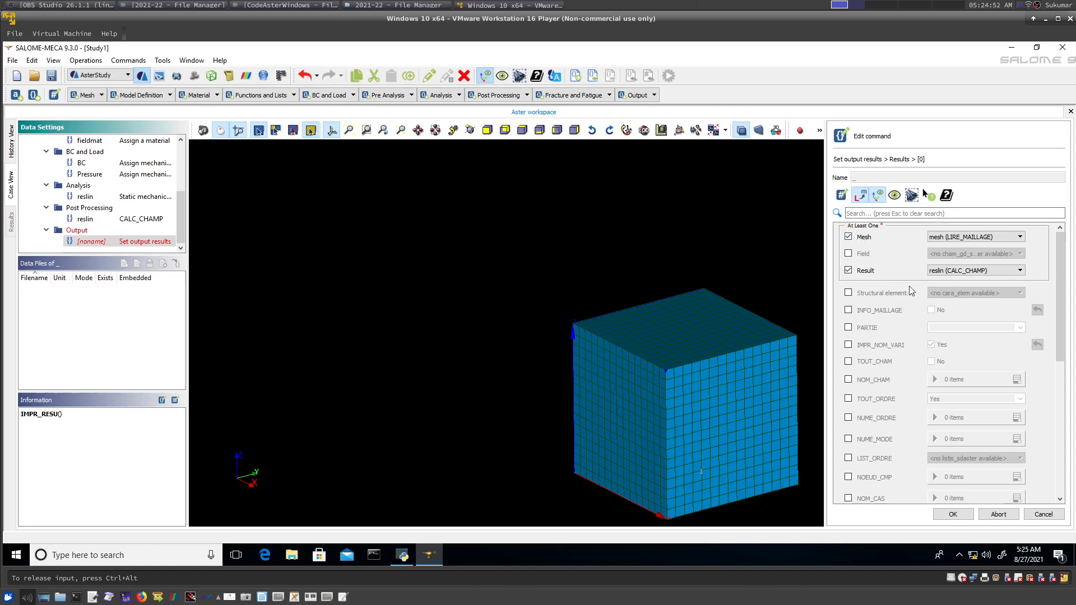
scroll(899, 397, down, 10)
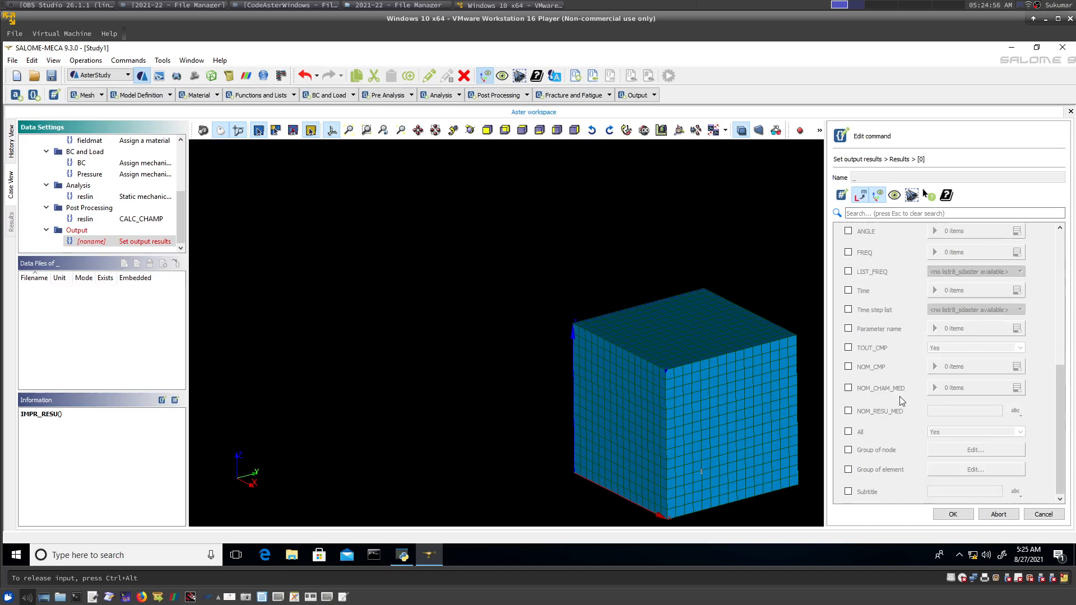
scroll(901, 400, up, 5)
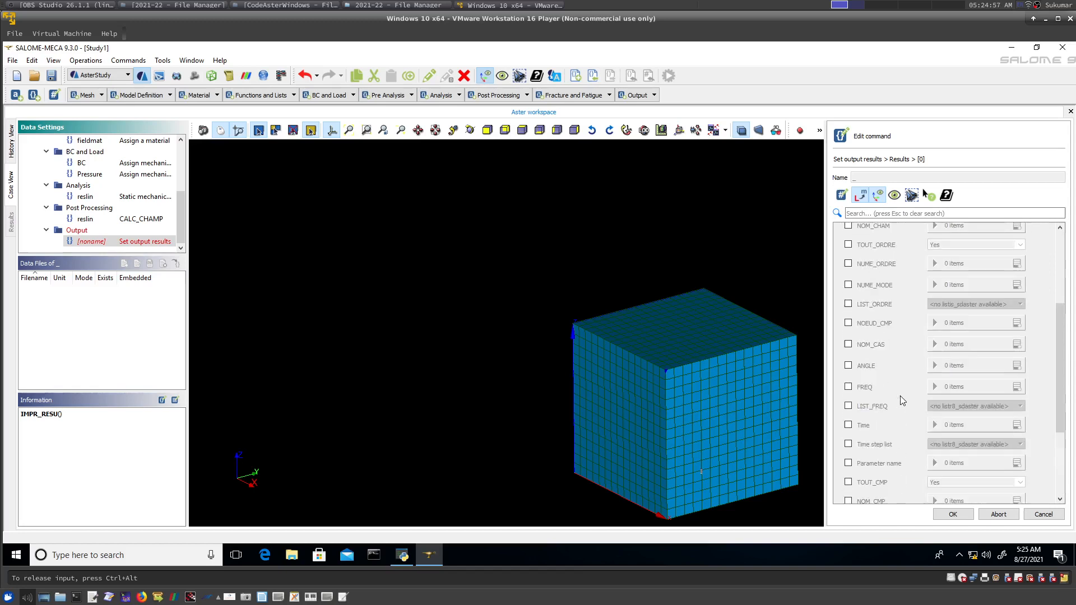
click(951, 514)
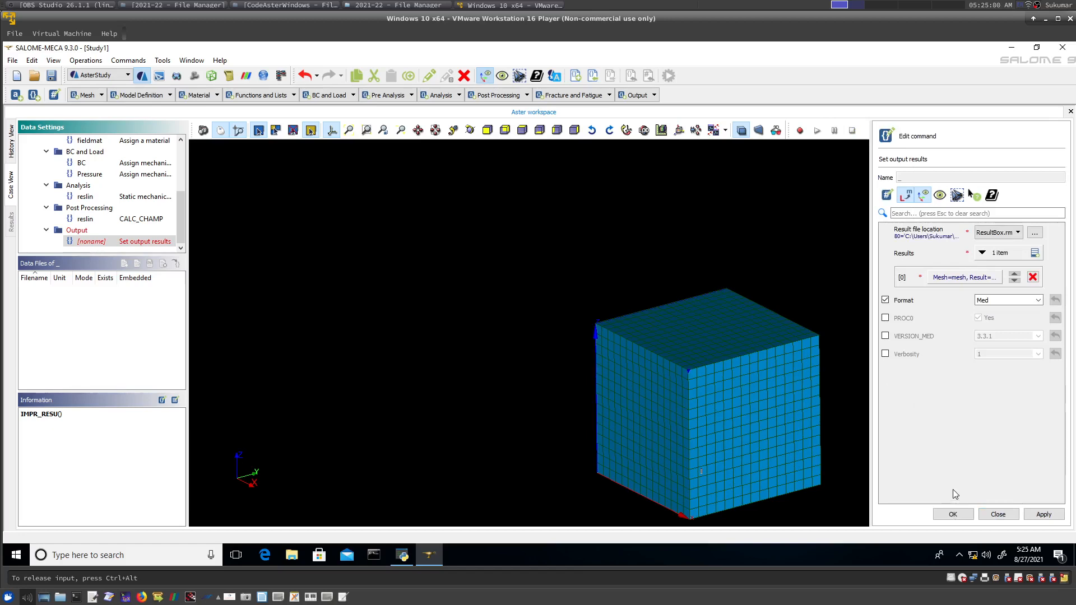
click(952, 514)
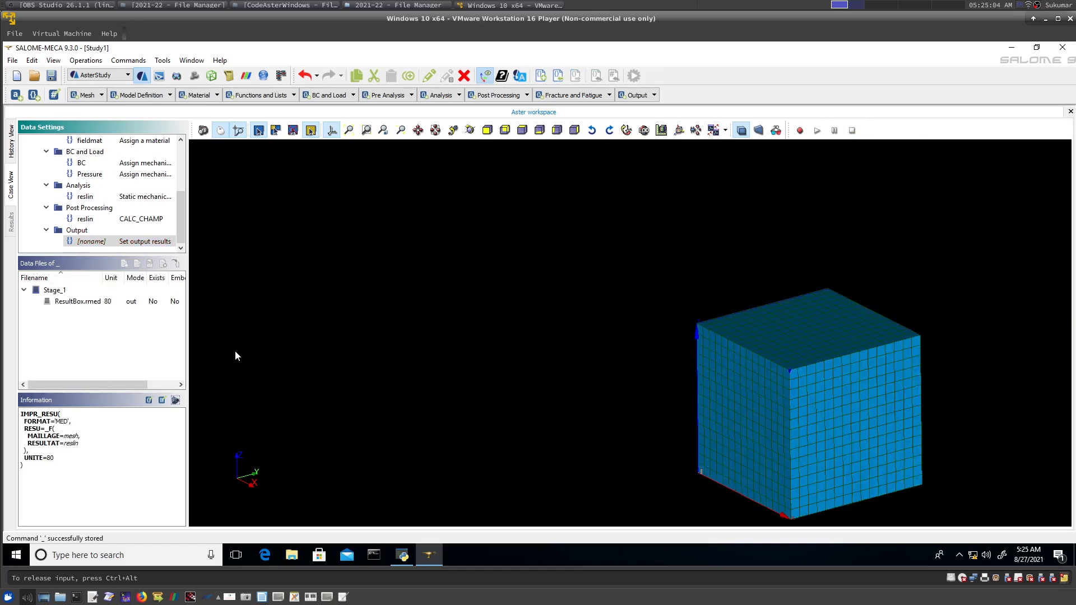
- Add a POST_RELEVE_T post-processing command after the CALC_CHAMP command
click(81, 303)
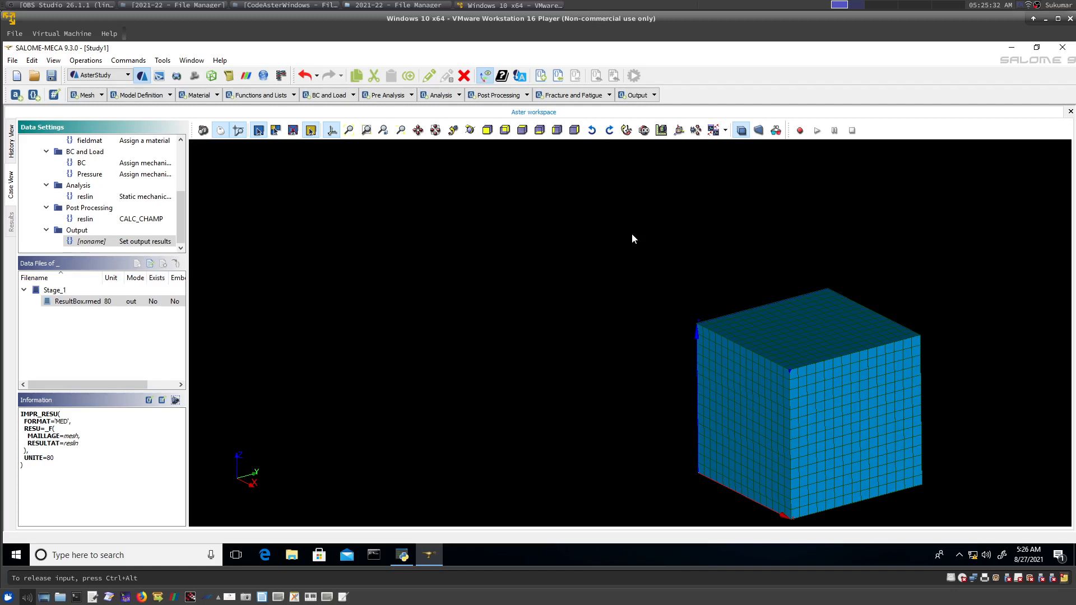
click(88, 208)
click(86, 220)
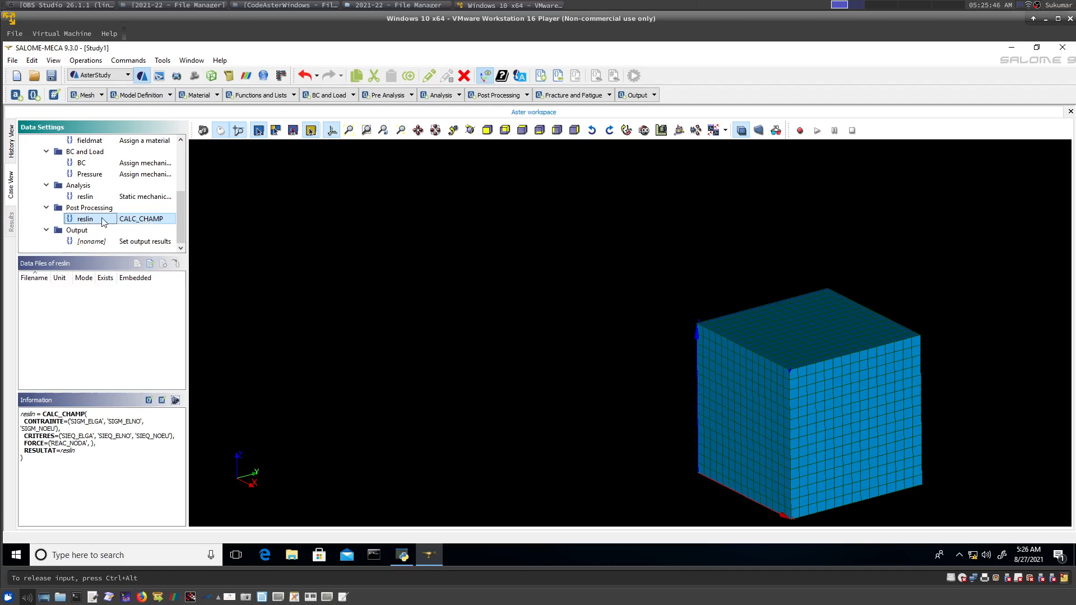
click(128, 60)
mouse_move(138, 199)
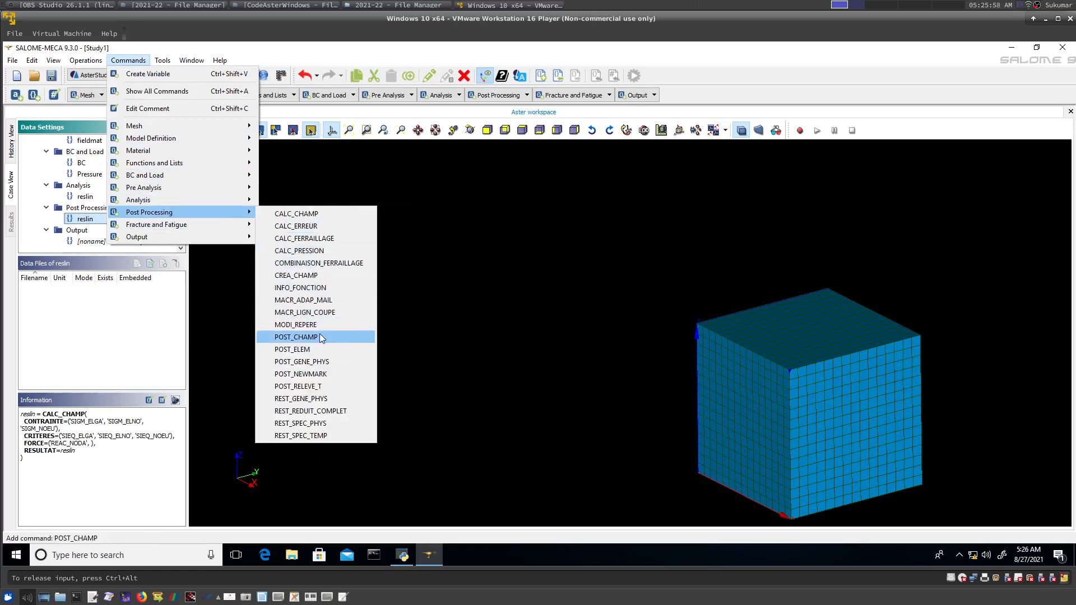
click(308, 386)
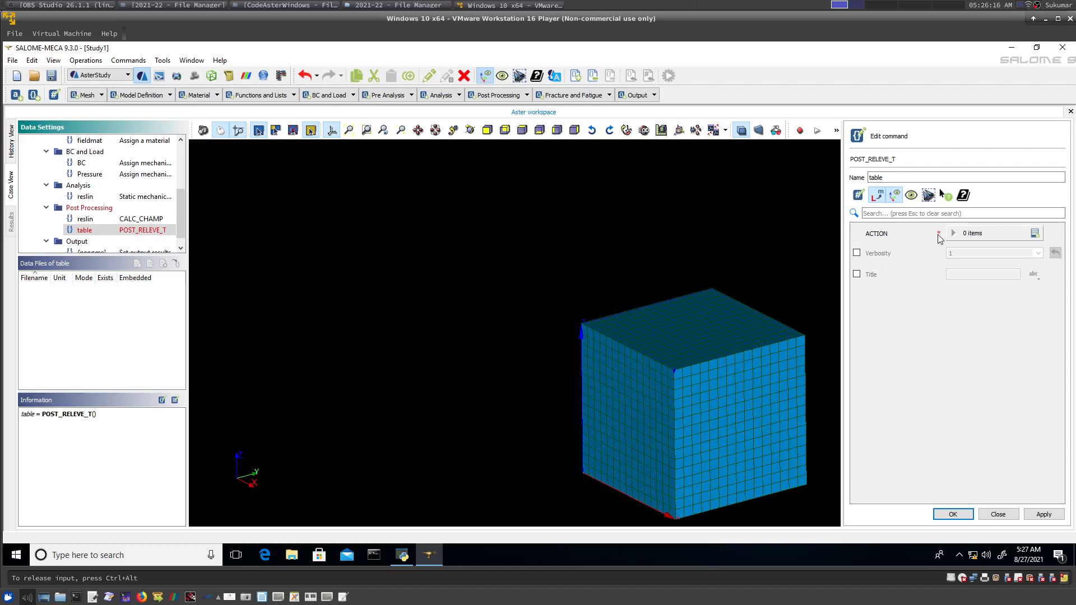
- Add one ACTION item to POST_RELEVE_T and choose Result with reslin (MECA_STATIQUE) as its source
click(1034, 234)
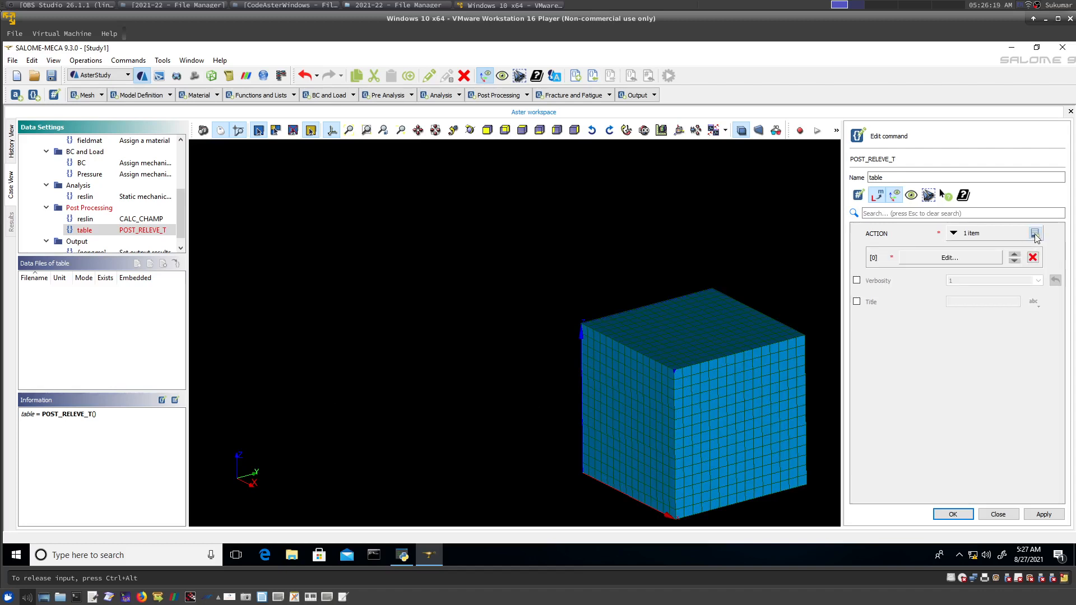
click(963, 258)
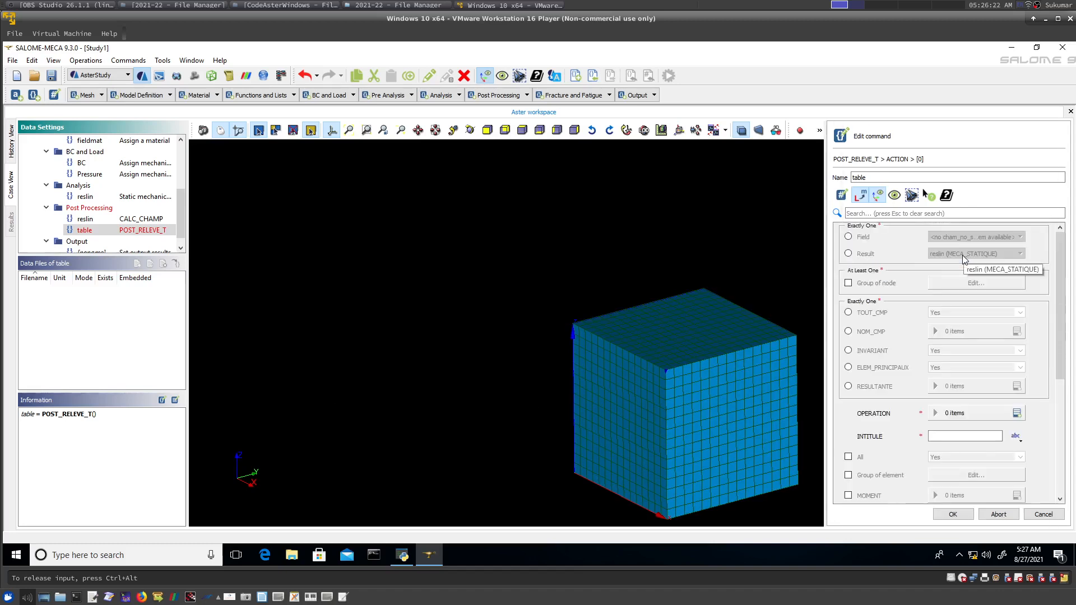
click(848, 255)
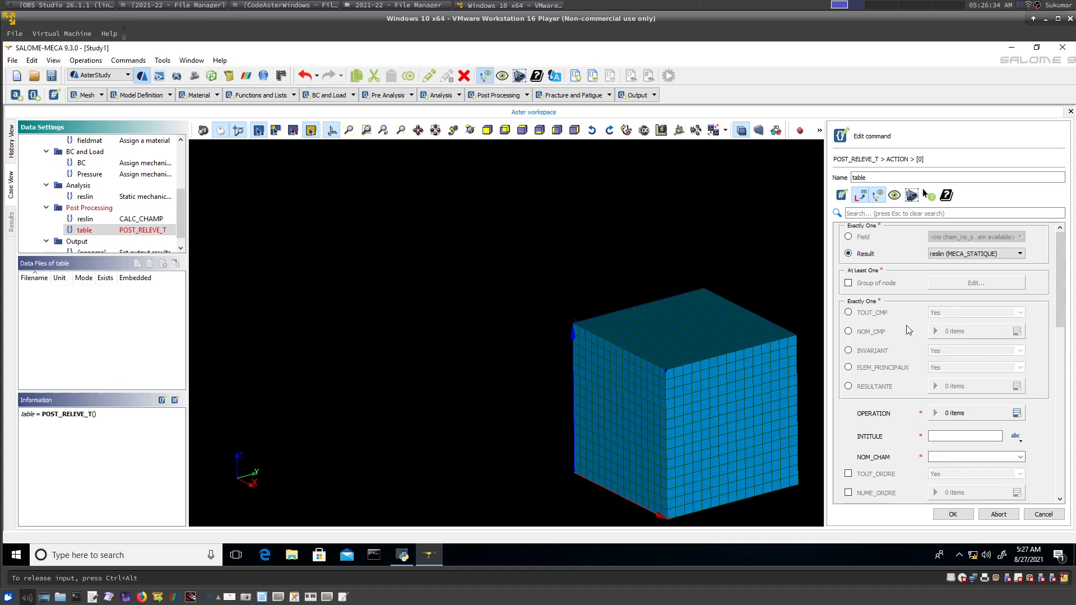
- Enable Group of node in the ACTION item and assign the BOTTOM node group
click(848, 282)
click(966, 283)
click(864, 291)
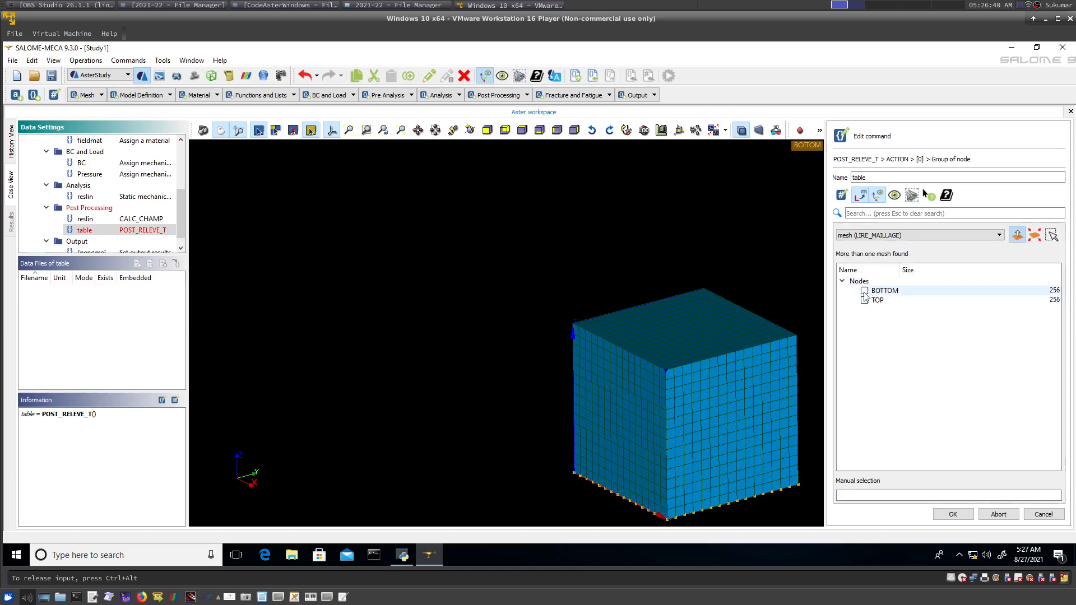
click(952, 514)
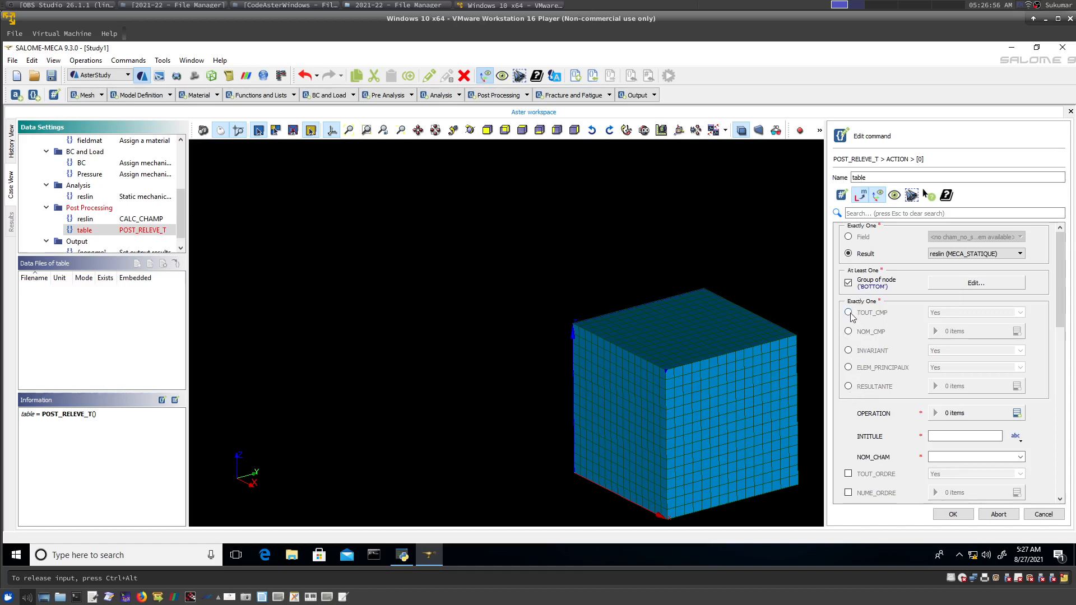
- Choose RESULTANTE as the component option of the ACTION item and add three entries to it
click(848, 387)
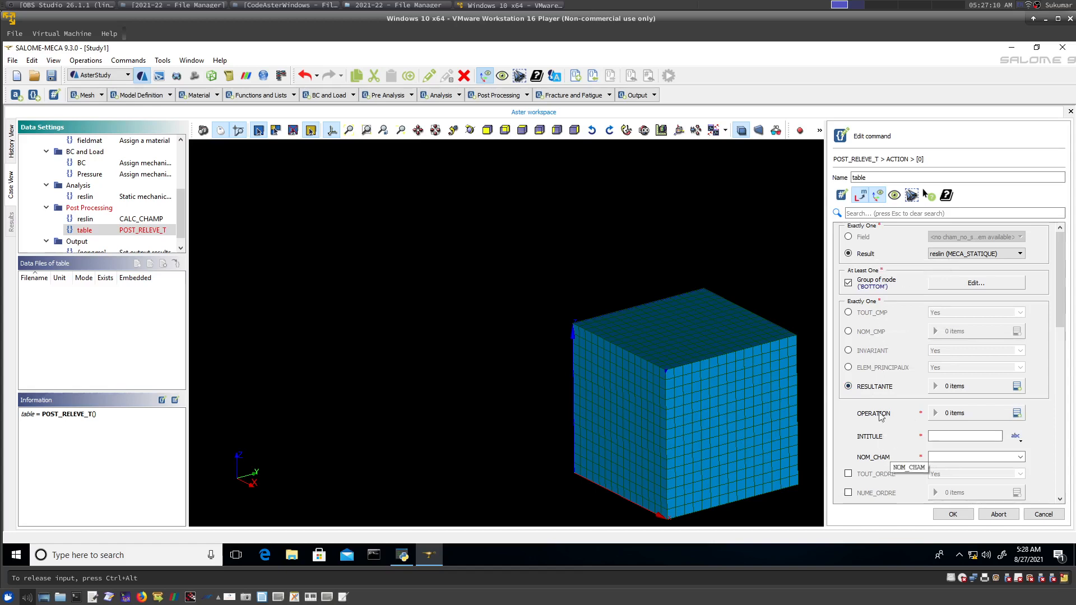
click(1017, 387)
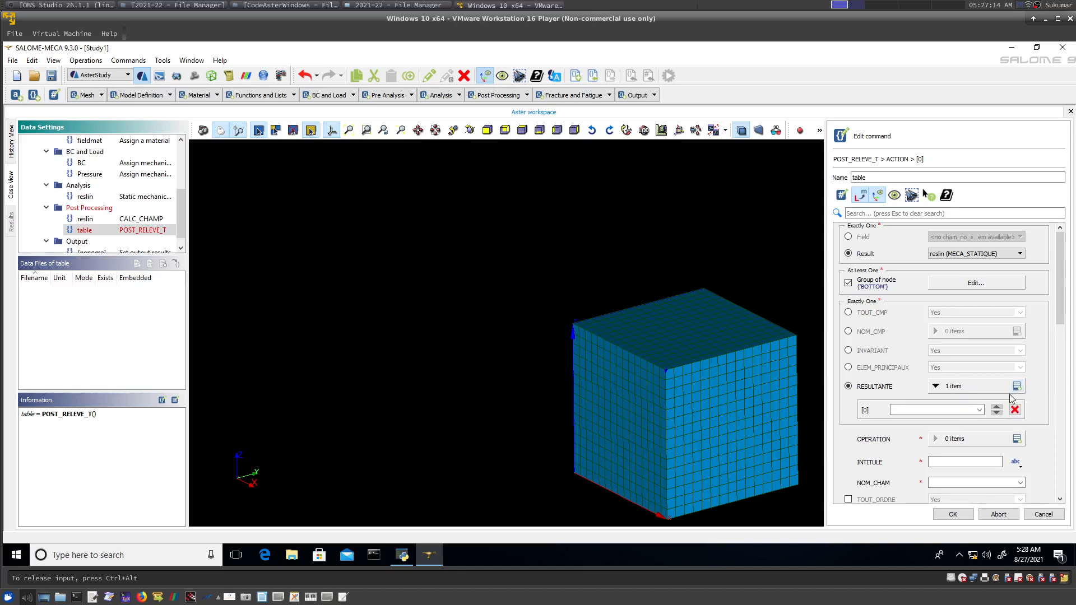
click(1016, 386)
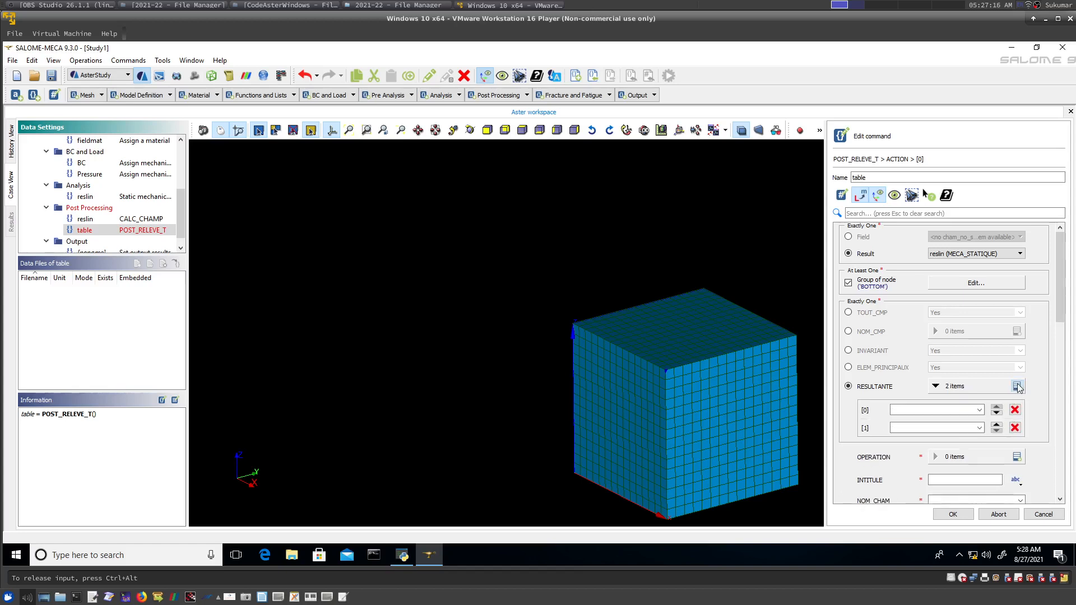
click(1017, 387)
- Set the three RESULTANTE entries to DX, DY and DZ in that order
click(980, 410)
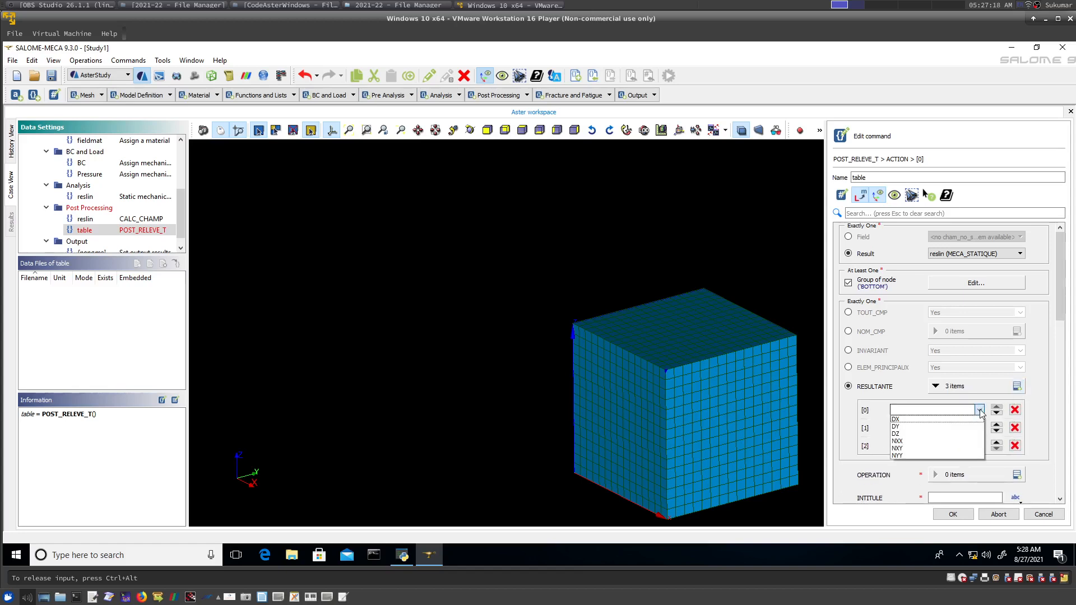
click(941, 419)
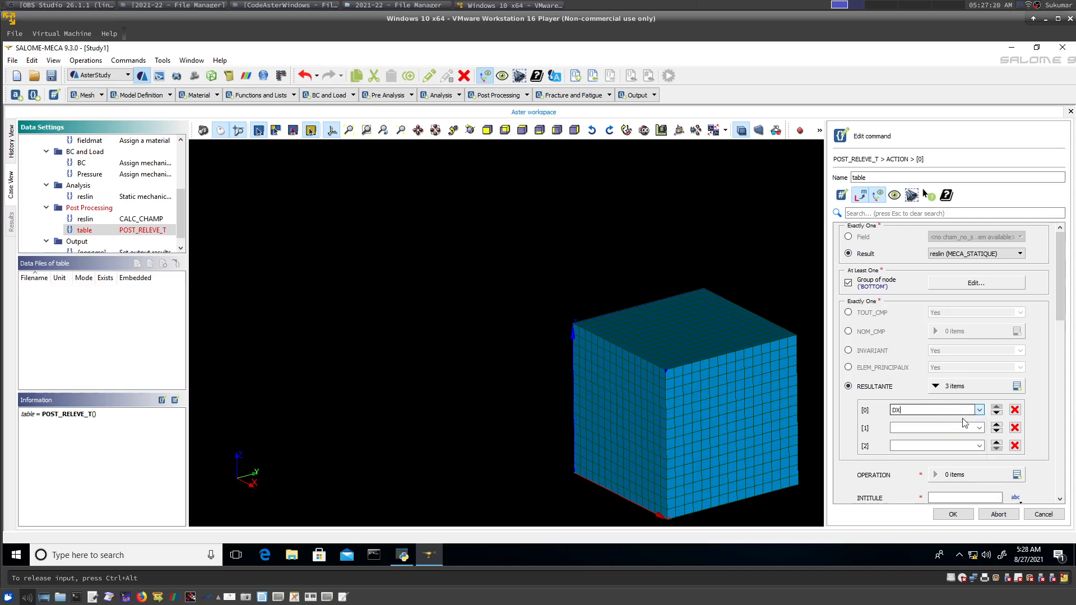
click(979, 428)
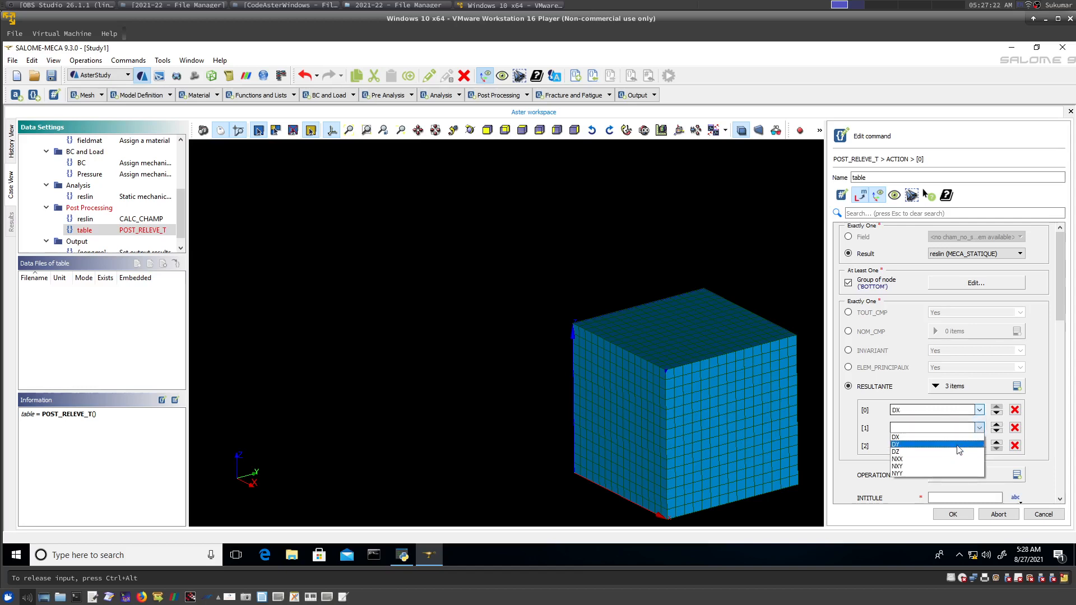
click(980, 444)
click(980, 445)
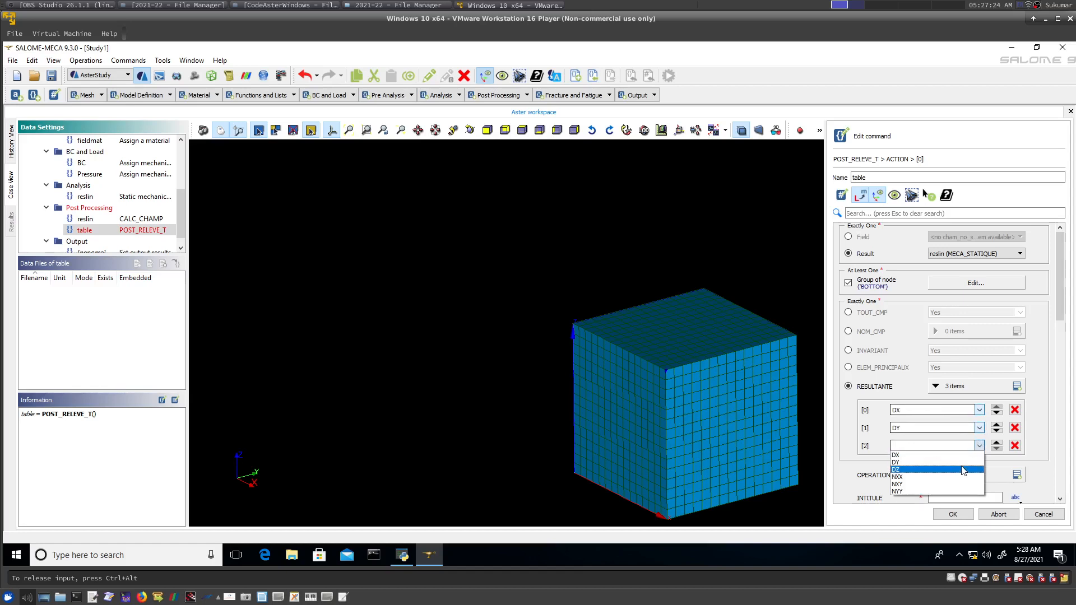
click(961, 470)
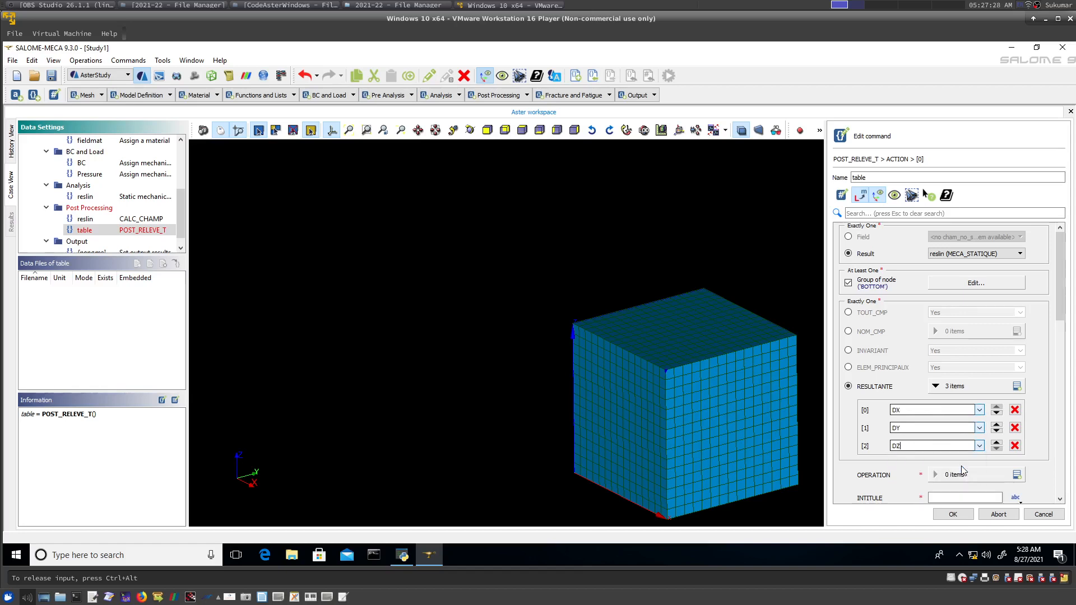
click(979, 446)
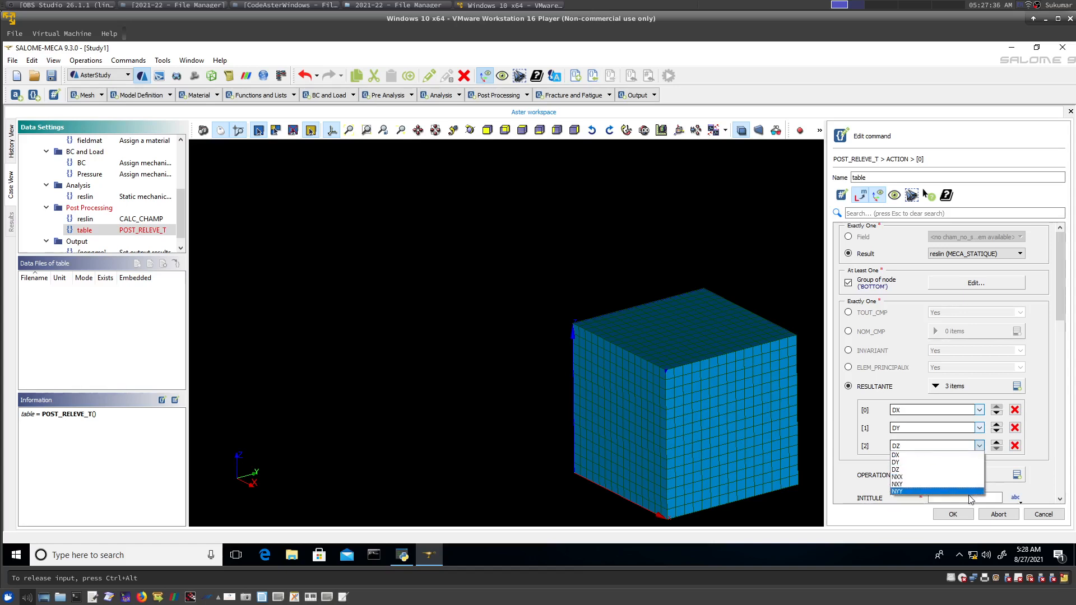
click(980, 446)
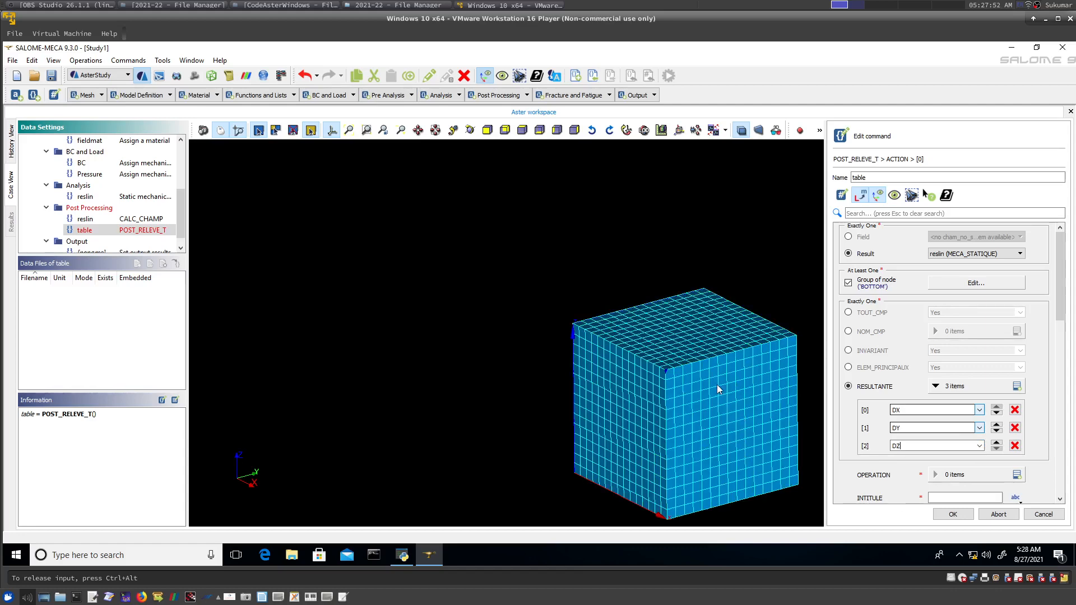
- Add one OPERATION entry to the ACTION item and set it to EXTRACTION
click(1017, 475)
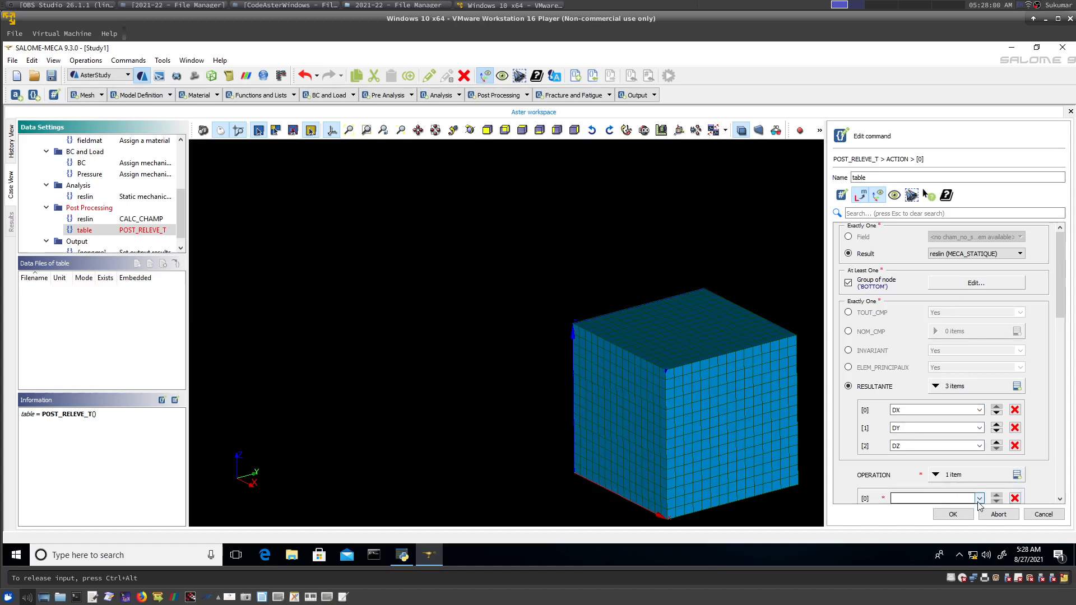
click(978, 500)
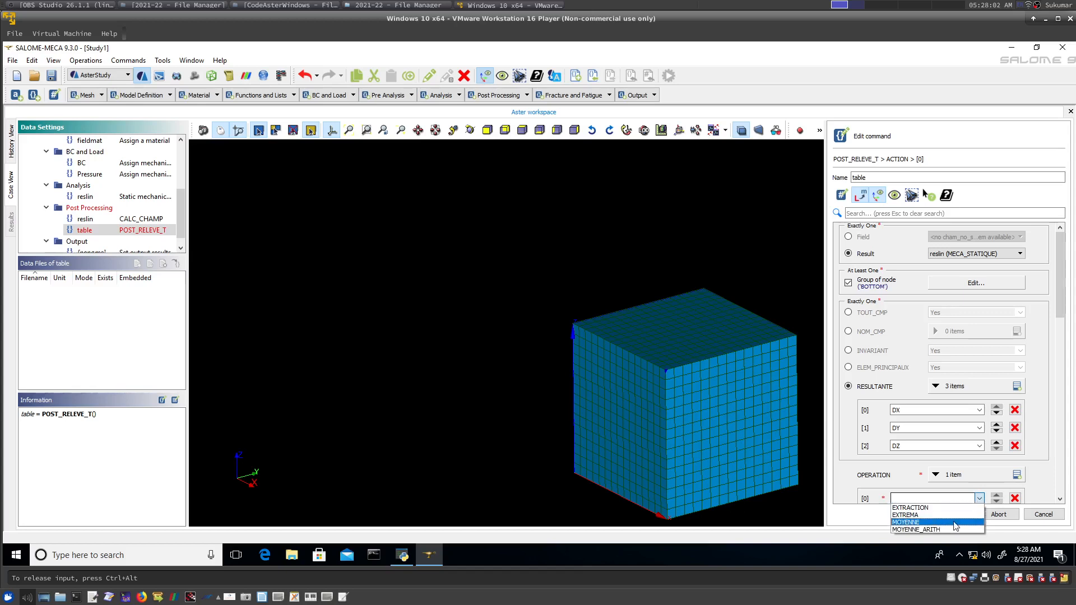
click(953, 508)
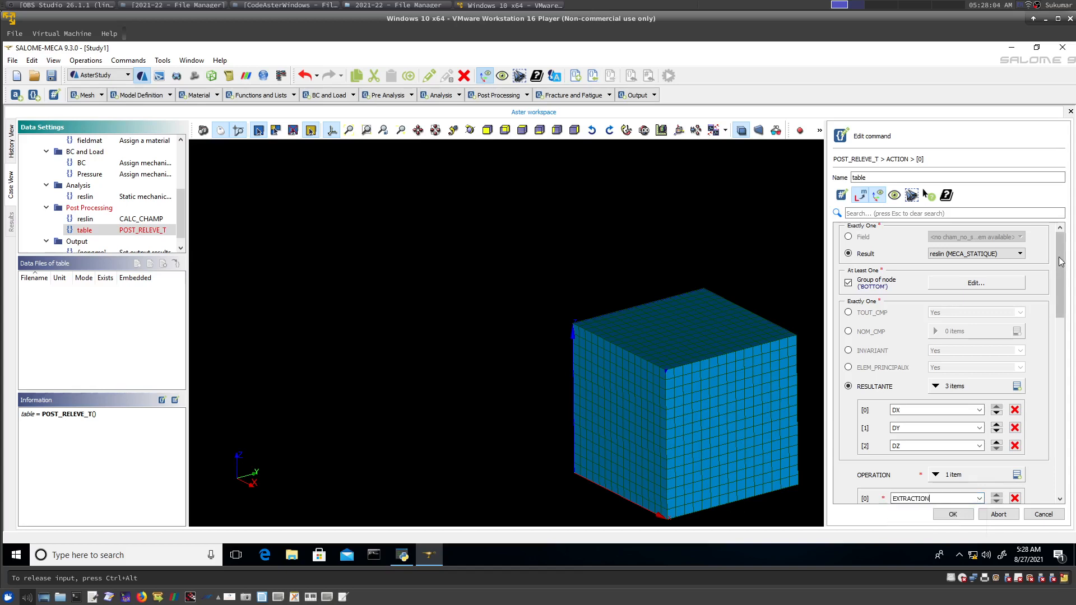
- Enter SumReaction as the INTITULE of the ACTION item
drag(1060, 268, 1060, 311)
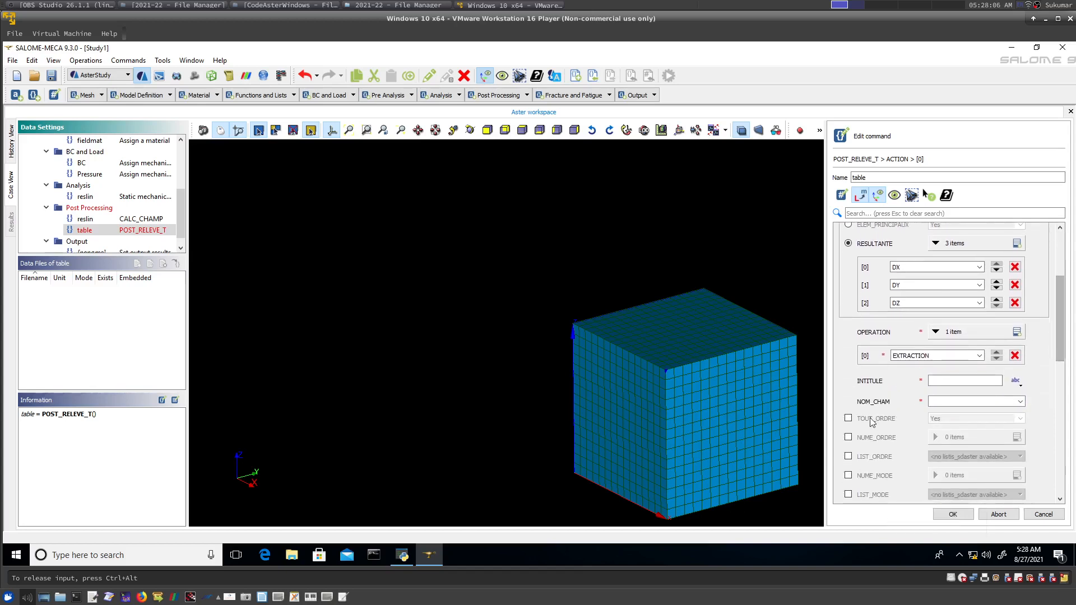
click(944, 384)
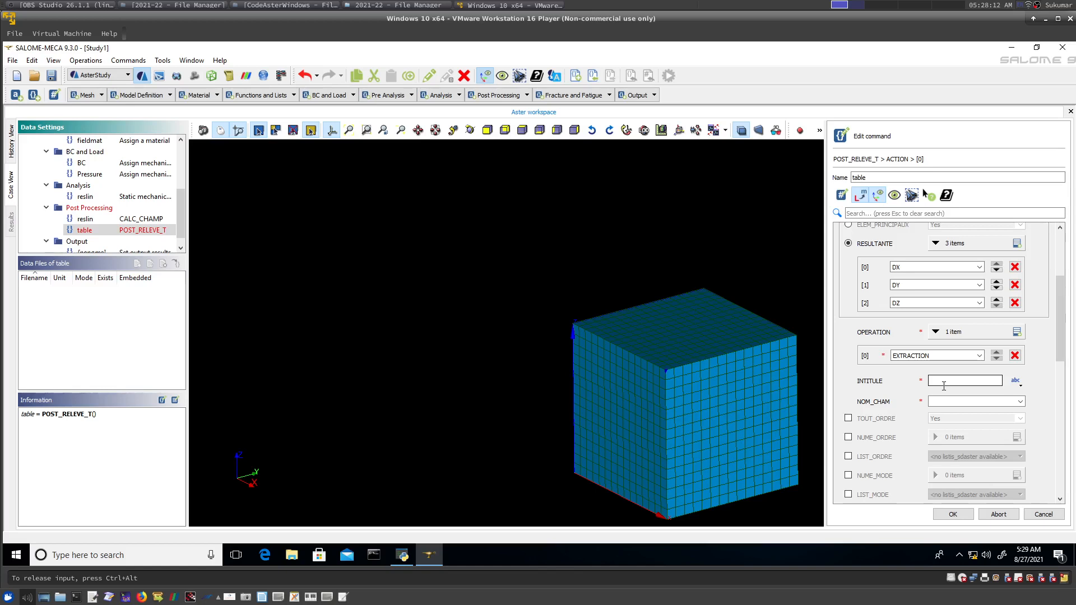
text(SumReaction)
- Choose REAC_NODA as the NOM_CHAM field of the ACTION item
click(1020, 403)
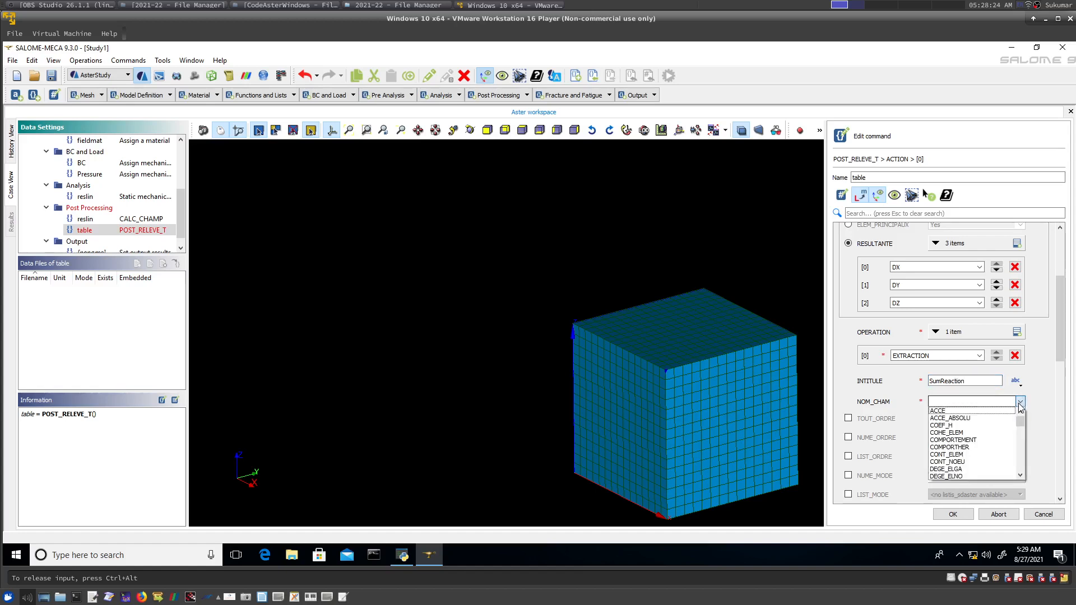
scroll(986, 463, down, 7)
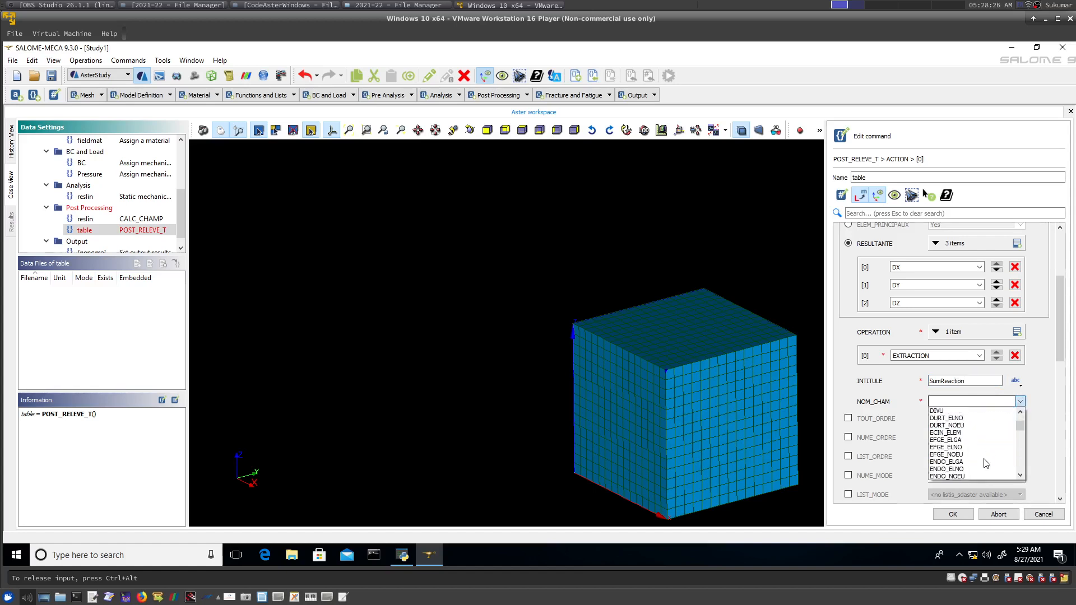
scroll(986, 463, down, 10)
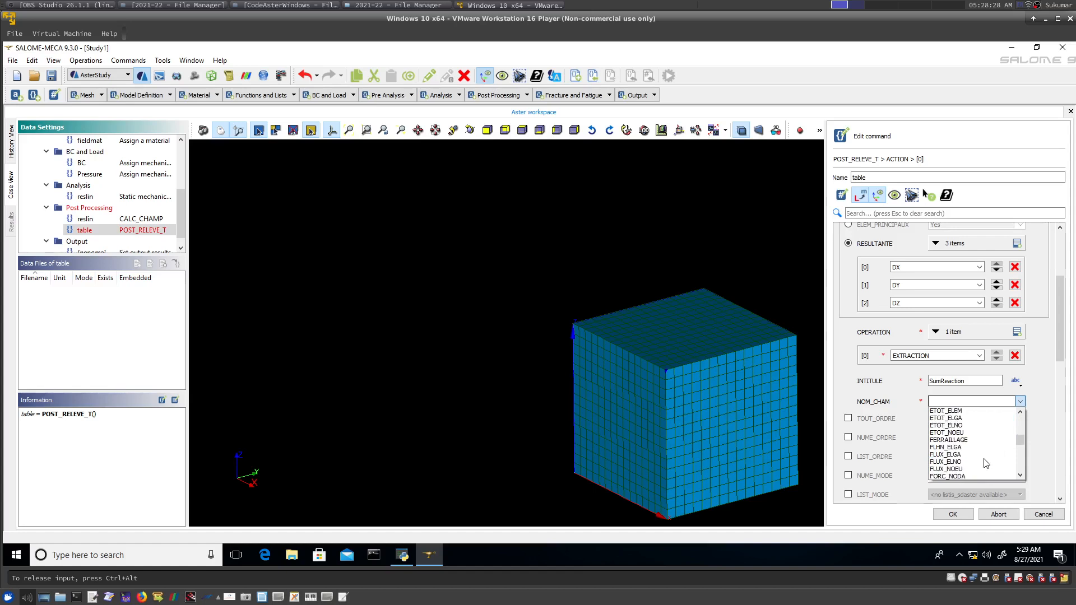
scroll(986, 464, down, 15)
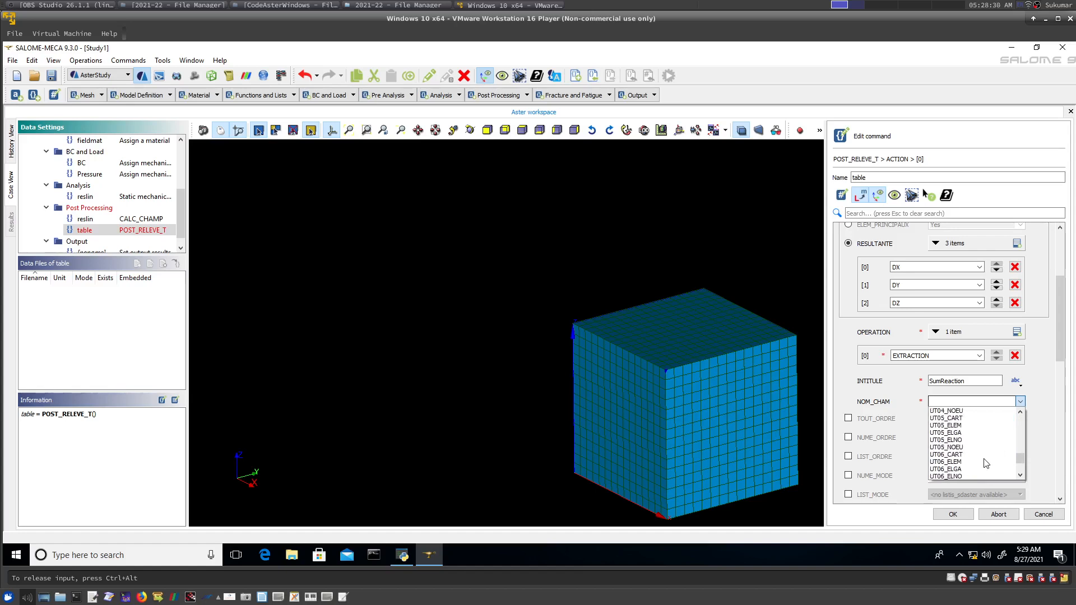
scroll(986, 464, up, 15)
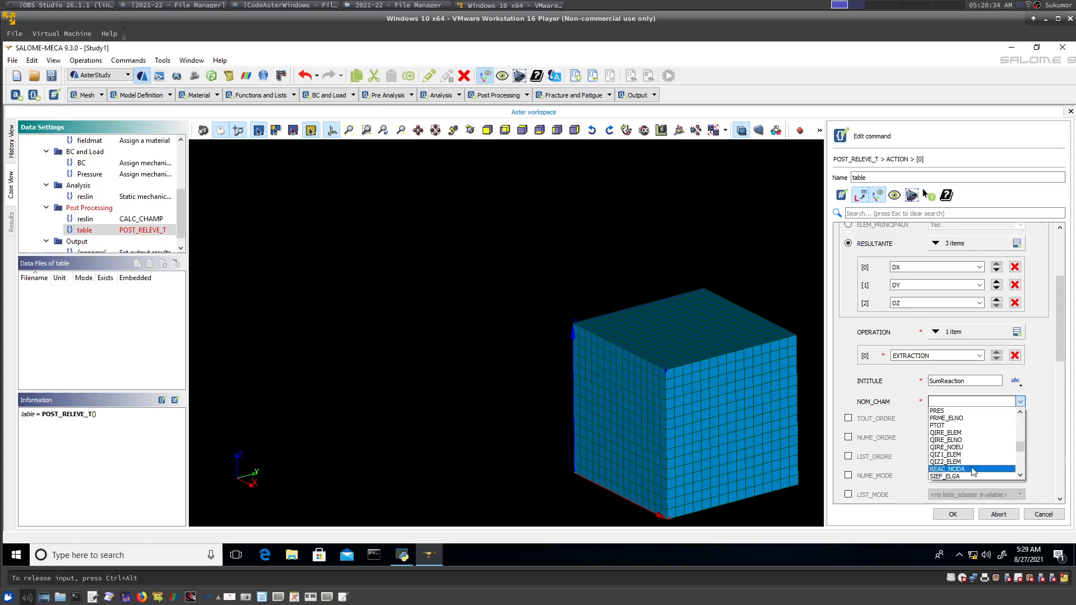
click(973, 471)
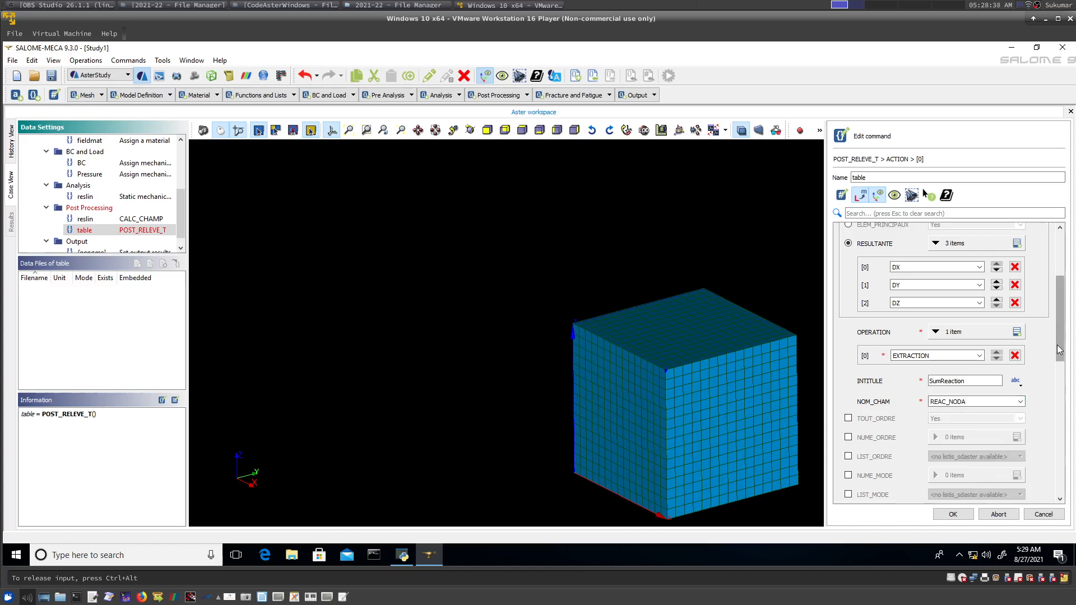
- Review the ACTION item's settings, then accept it and the POST_RELEVE_T command
mouse_move(1059, 350)
mouse_down()
mouse_move(1063, 499)
mouse_move(1059, 334)
mouse_up()
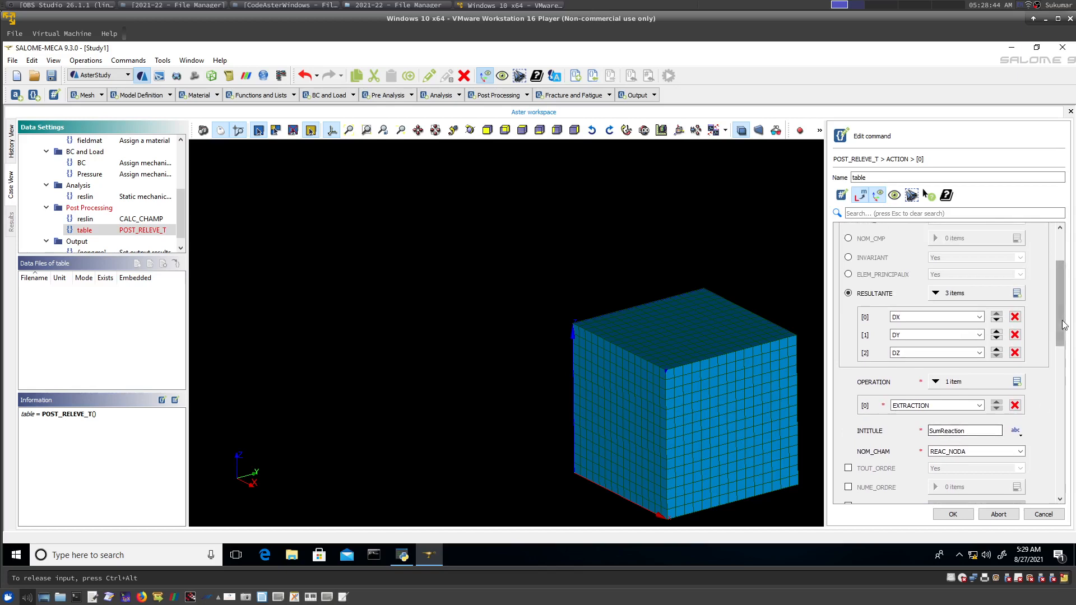
drag(1064, 322, 1058, 263)
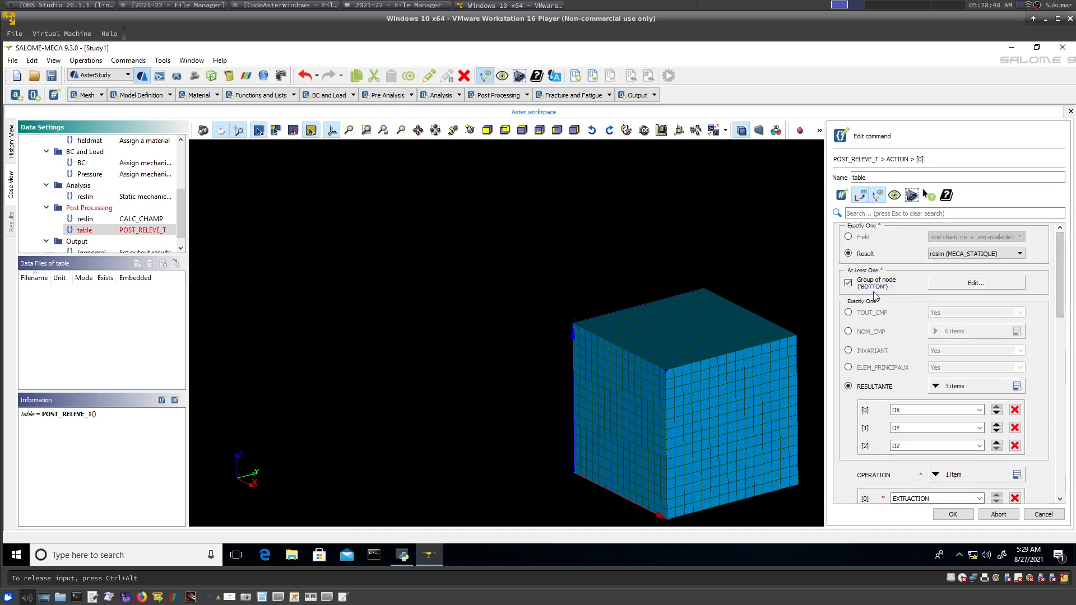
click(954, 514)
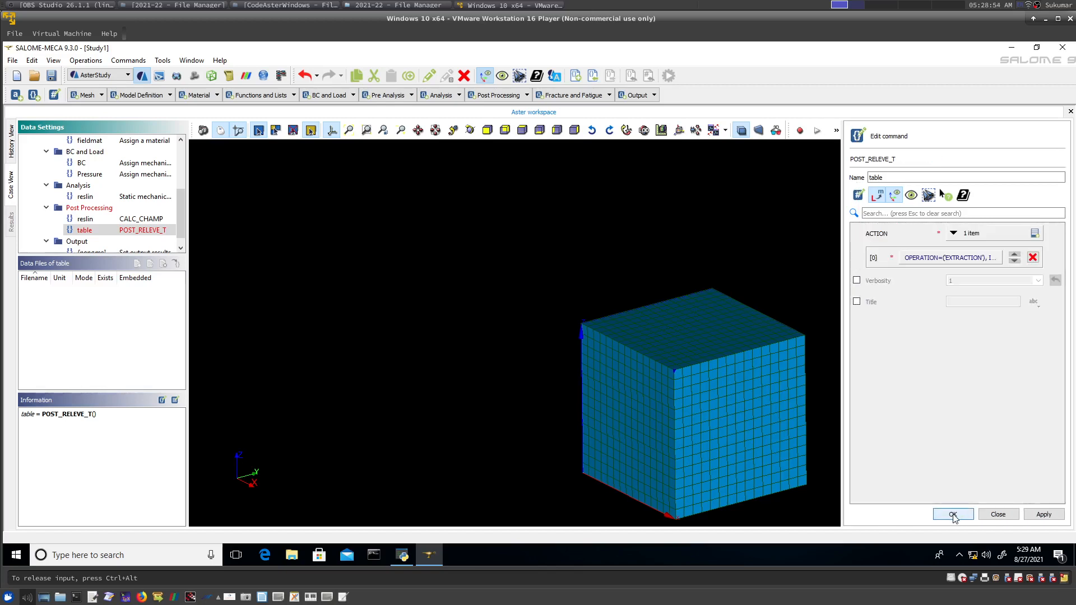
click(953, 515)
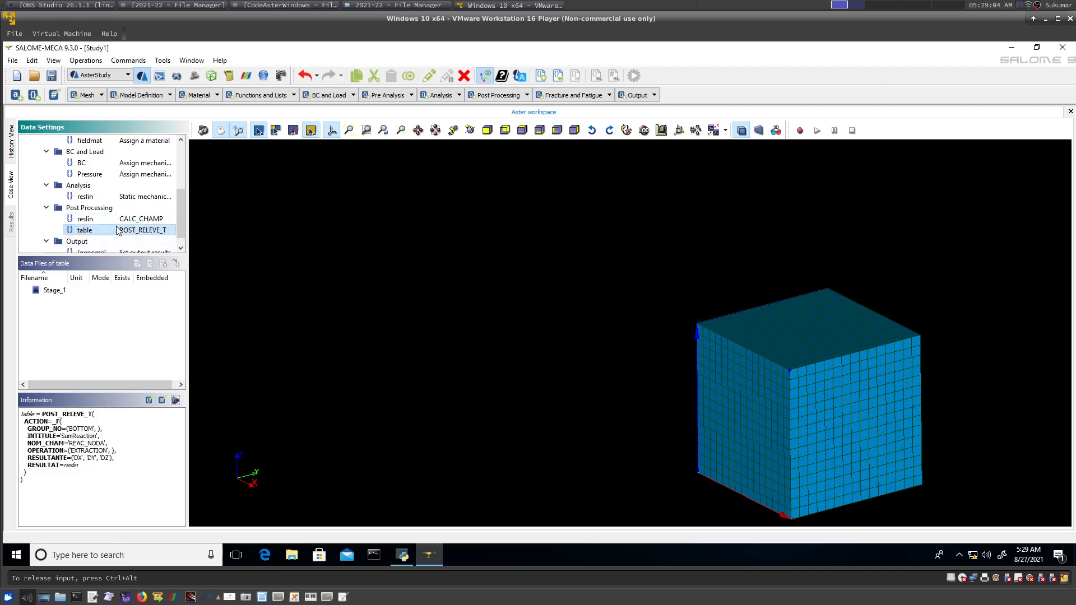
- Add an IMPR_TABLE output command to the stage for the POST_RELEVE_T table
scroll(179, 187, up, 3)
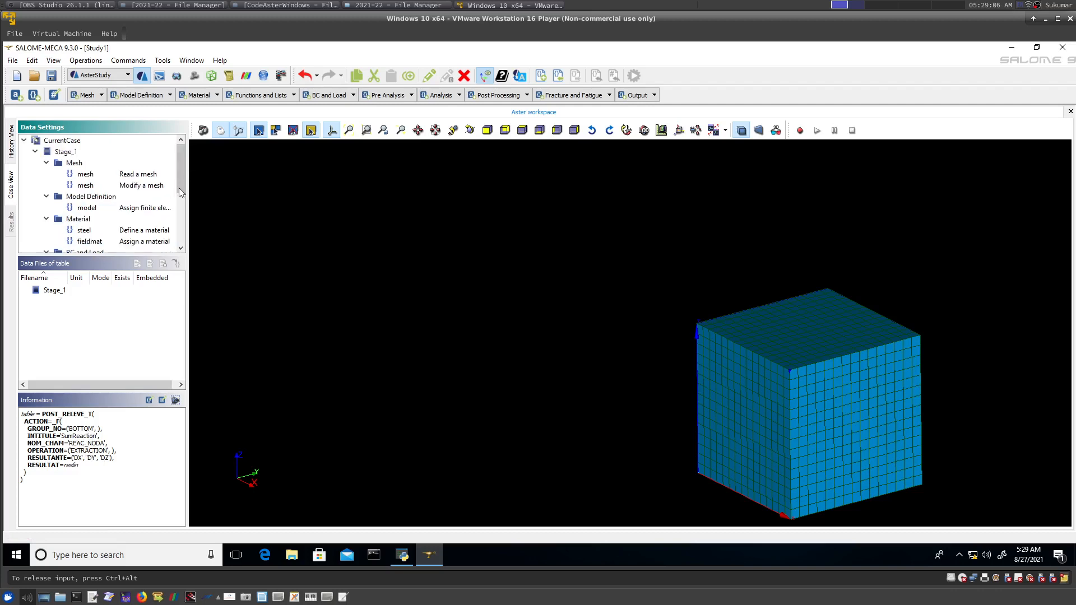
scroll(180, 187, down, 4)
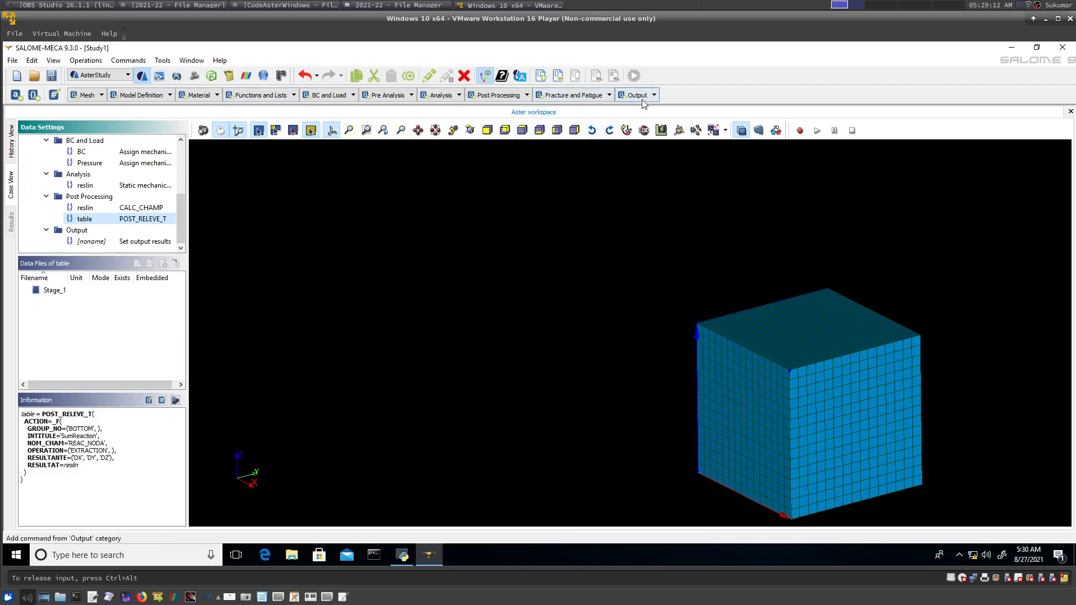
click(124, 61)
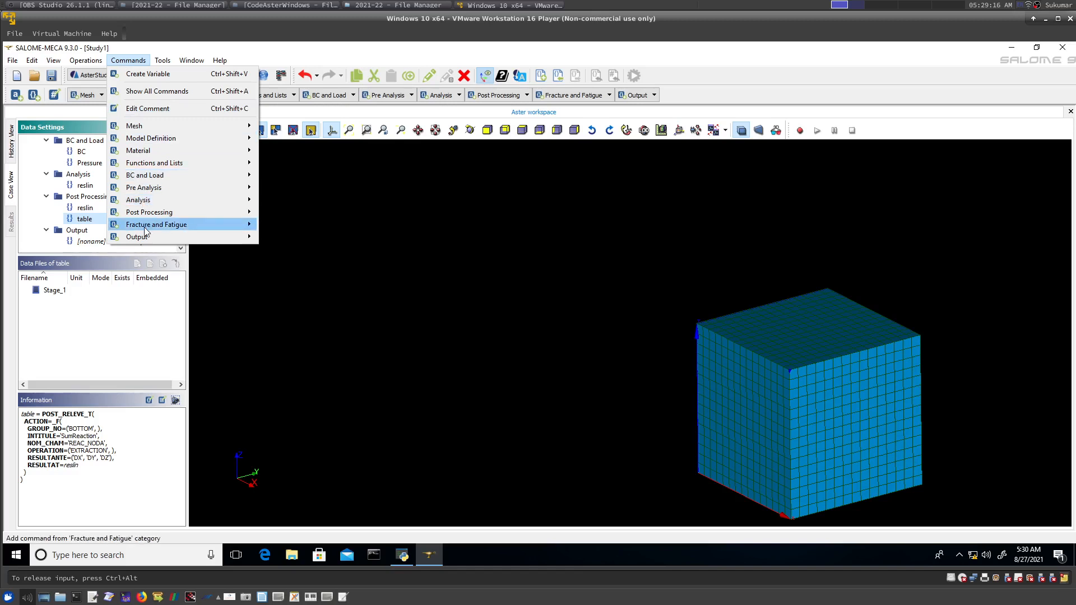
mouse_move(145, 238)
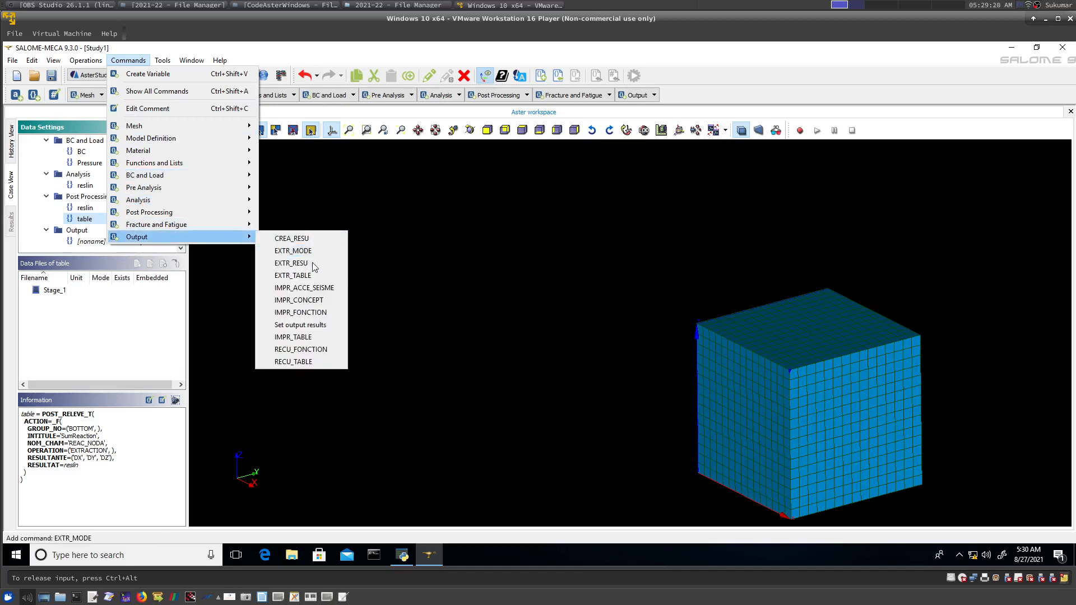
click(309, 337)
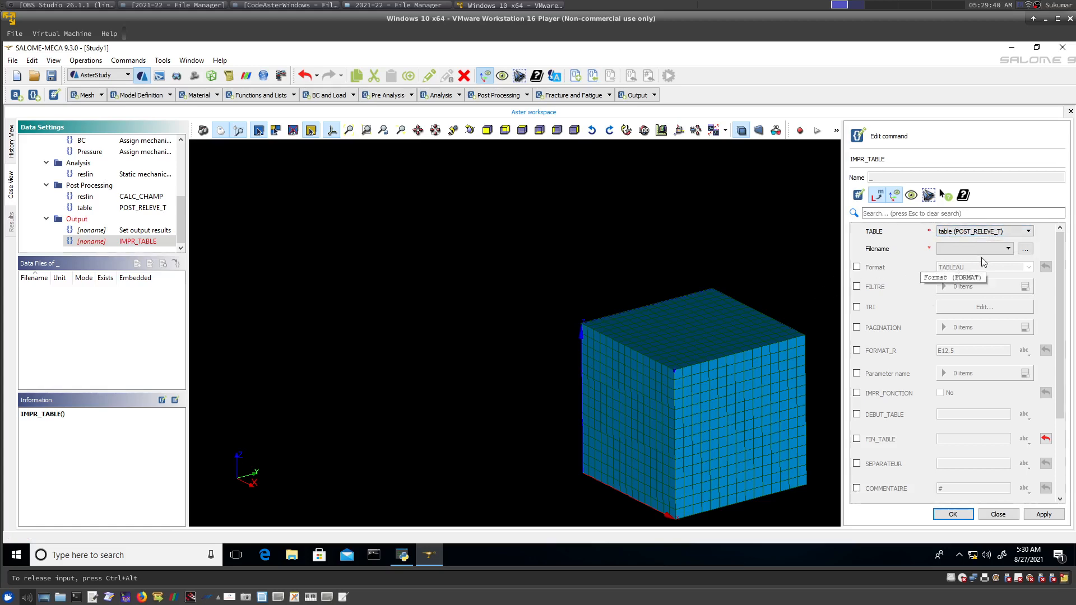
- Set the IMPR_TABLE output file to Reaction.out in the BoxStudy folder
click(1025, 251)
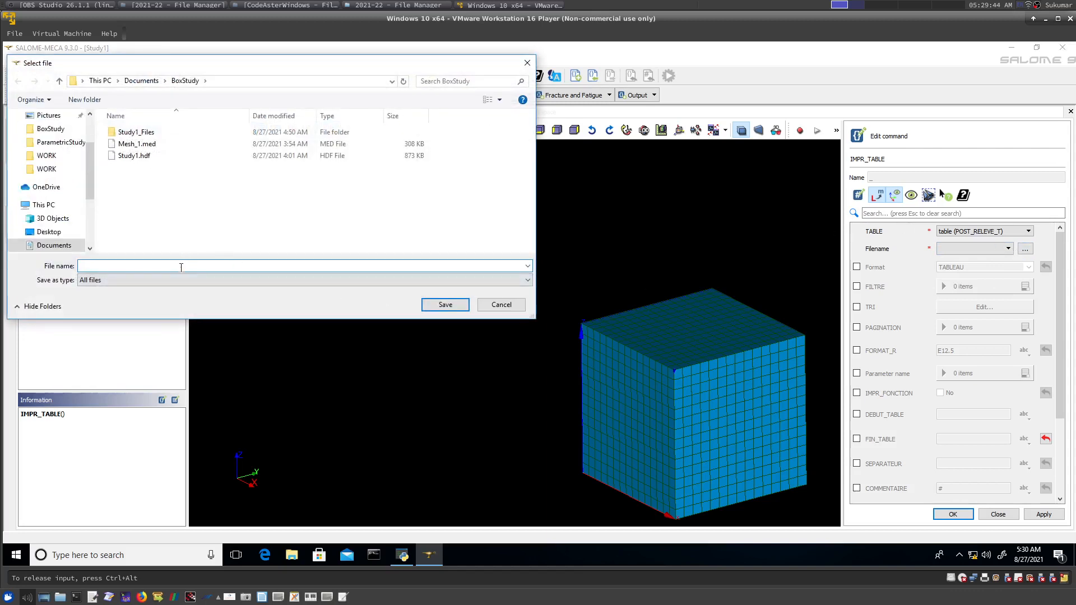
text(Reaction.out)
click(445, 305)
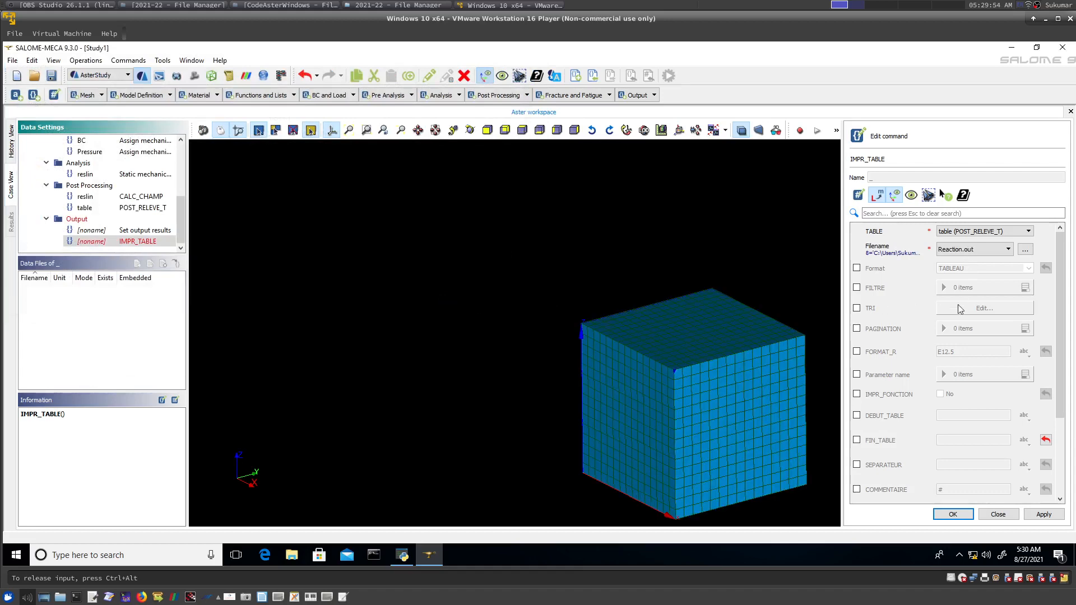
- Enable the Format option of IMPR_TABLE and choose TABLEAU
click(856, 269)
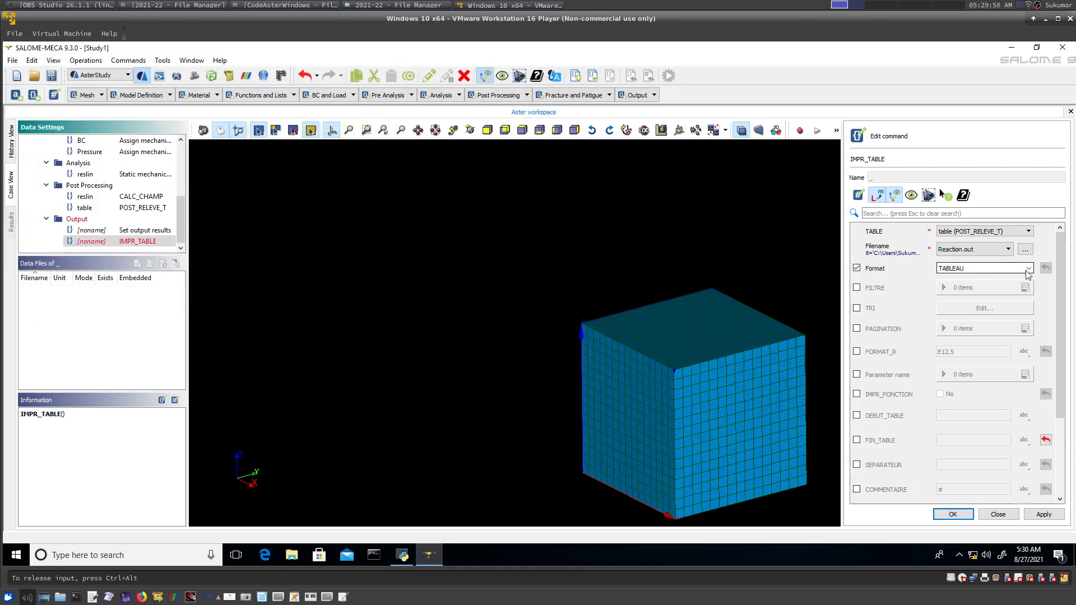
click(1028, 270)
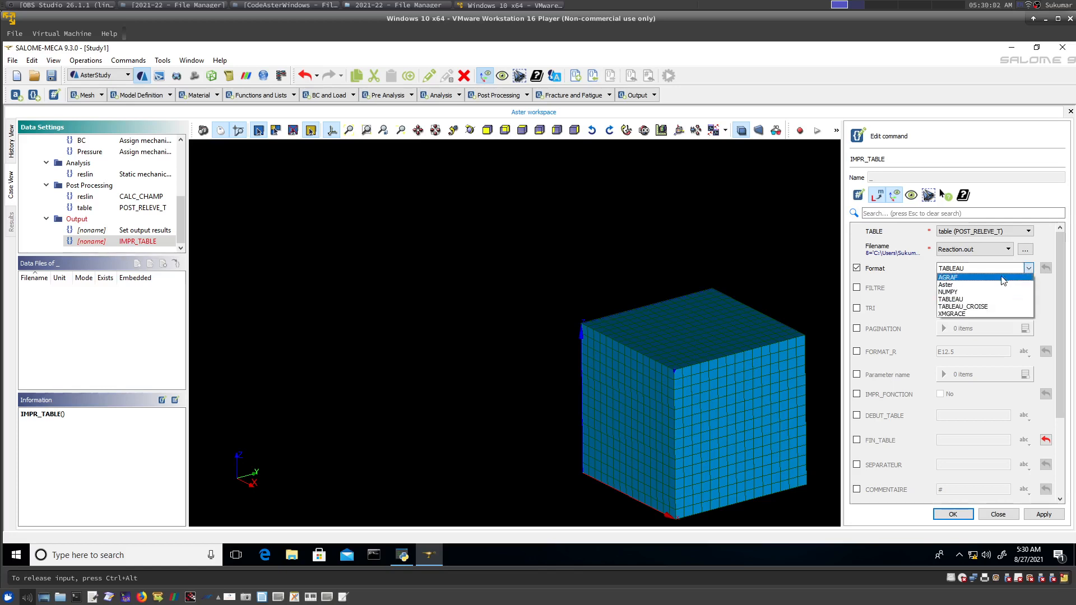
click(982, 300)
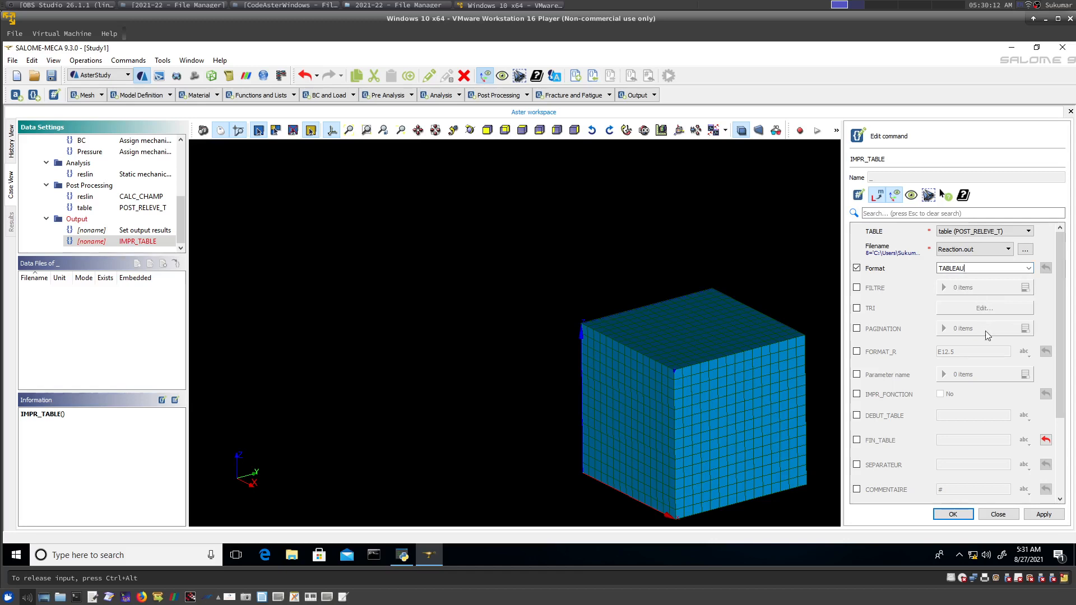
- Enable FORMAT_R in IMPR_TABLE and set the number format to 1P12.5
mouse_move(1063, 383)
mouse_down()
mouse_move(1067, 455)
mouse_move(1054, 371)
mouse_up()
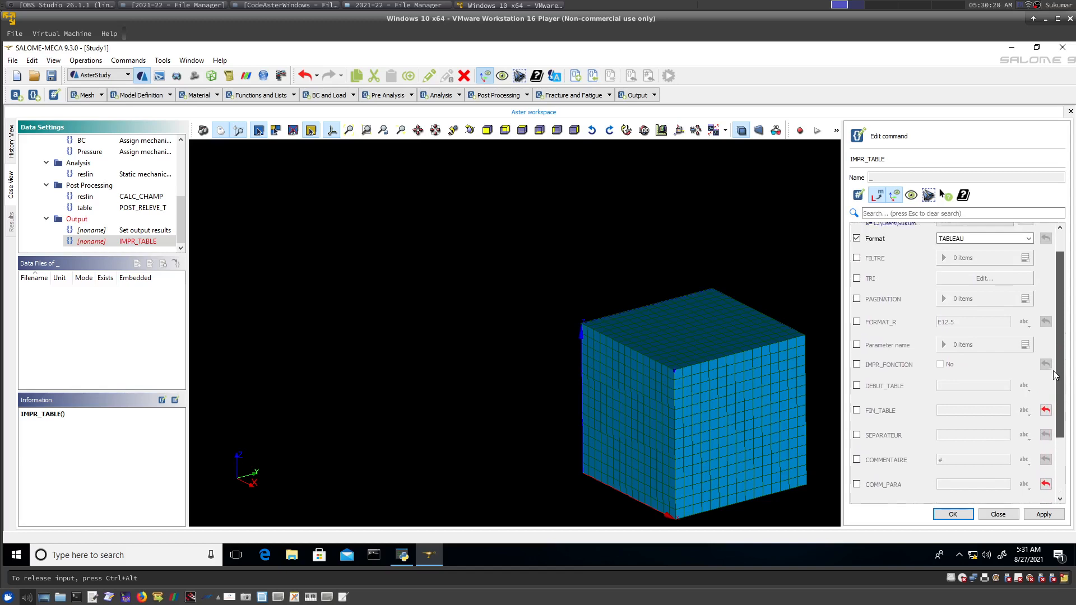
click(857, 322)
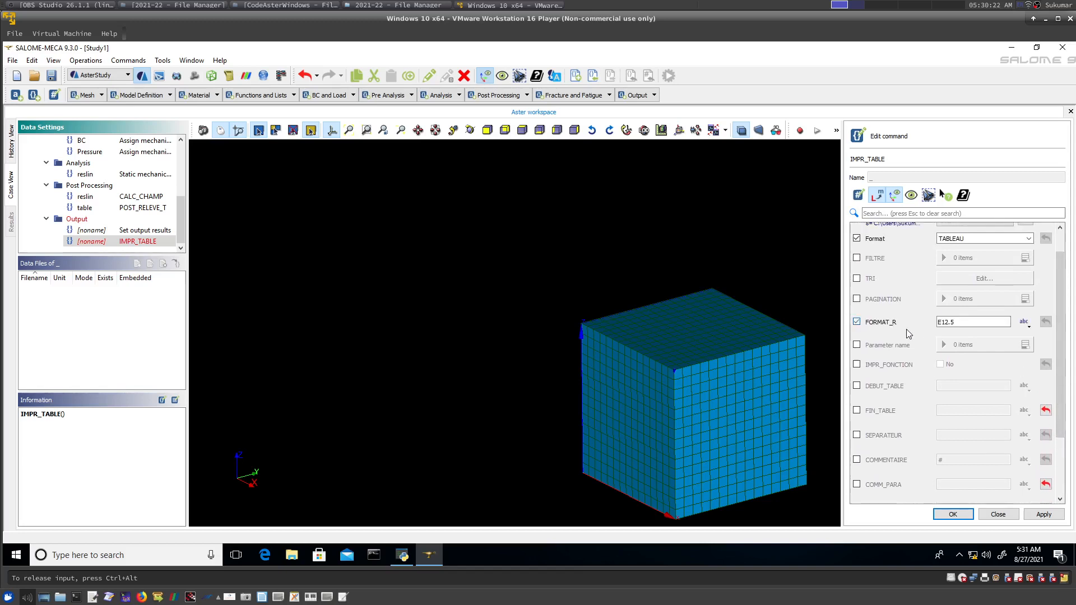
click(939, 324)
text(1P)
click(943, 322)
key(Delete)
key(Delete)
text(E)
key(Delete)
text(P)
- Leave SEPARATEUR disabled, enable Title with the text "Sum of Reactions" and accept the IMPR_TABLE command
click(857, 437)
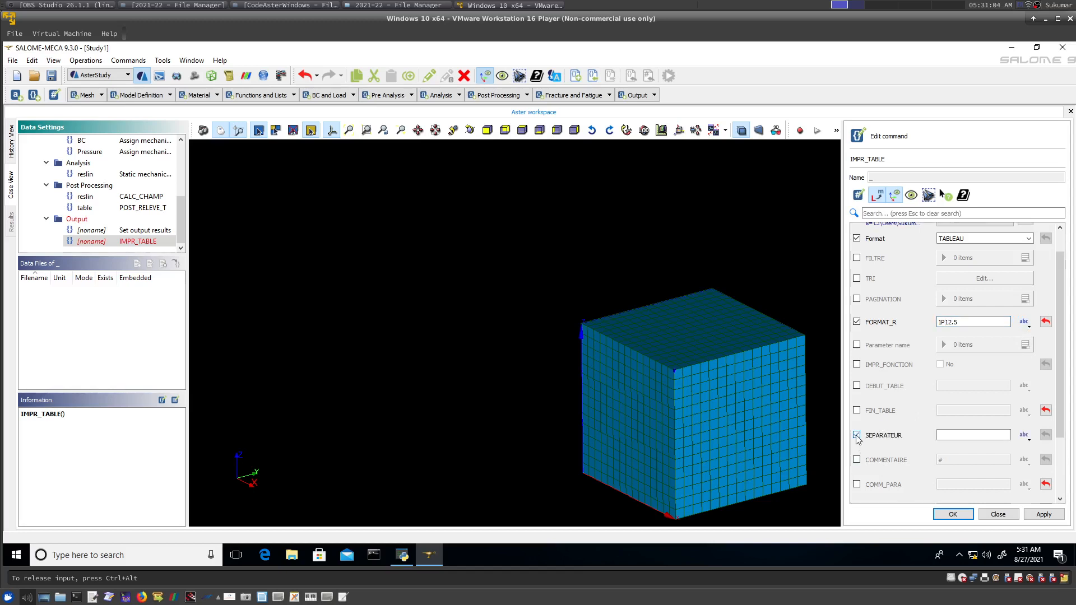
click(857, 436)
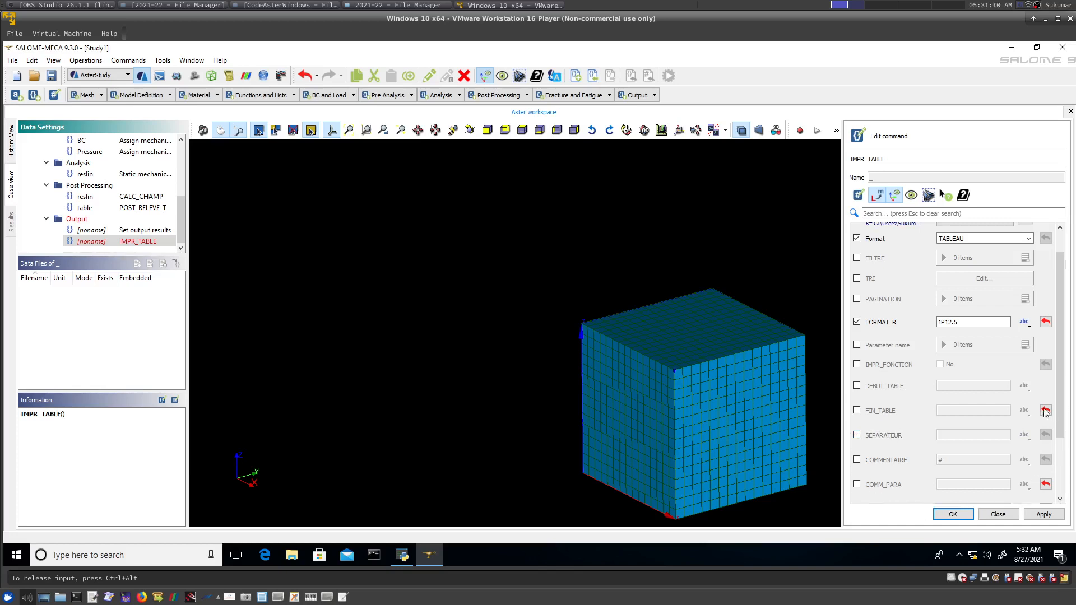
drag(1061, 408, 1058, 504)
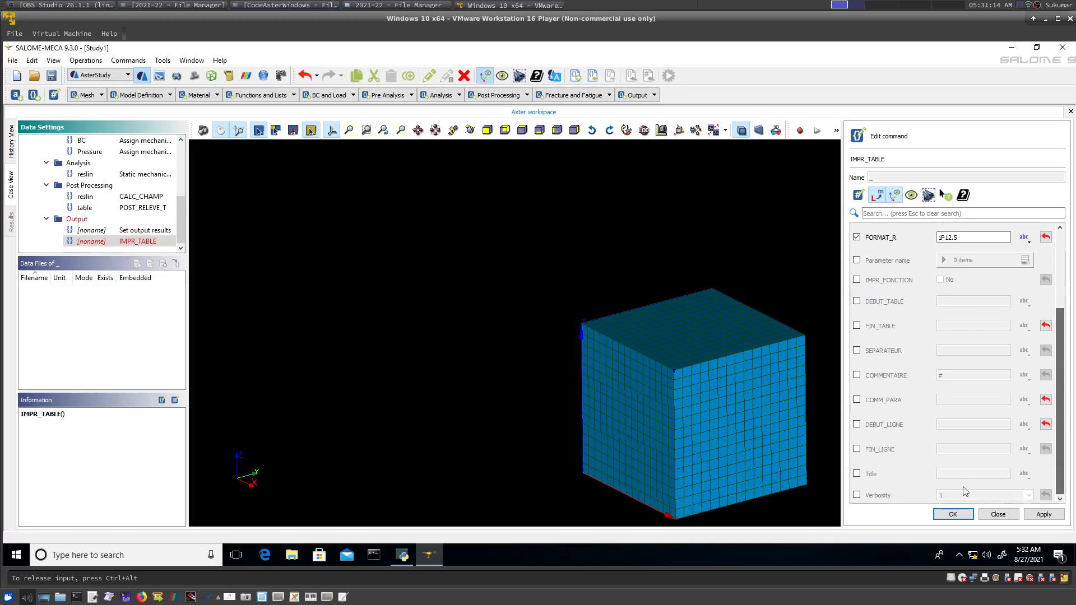
click(856, 473)
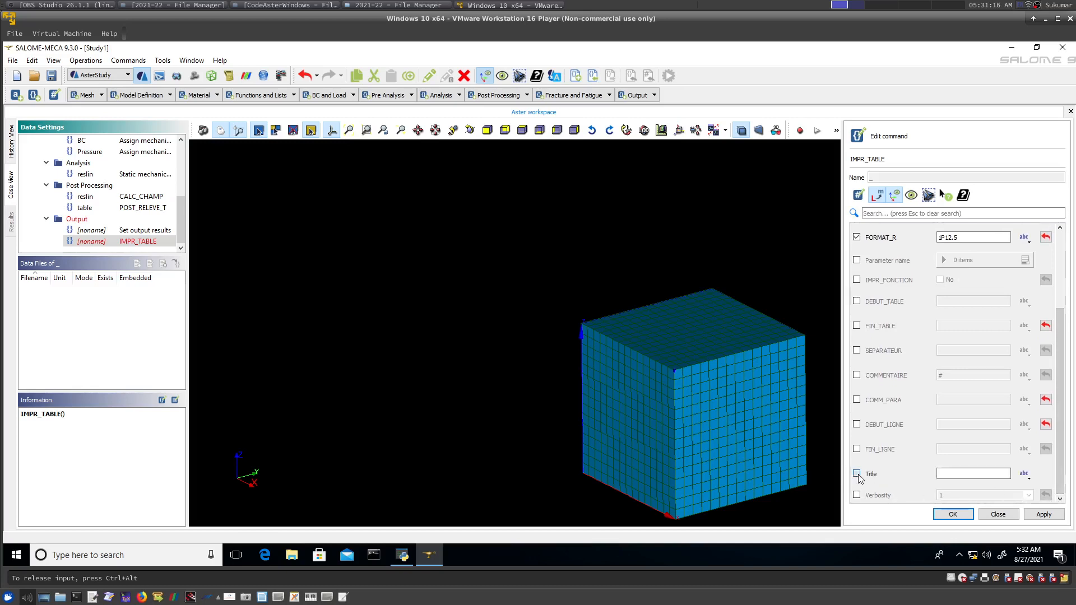
click(948, 473)
text(Sum of Reactions)
click(953, 514)
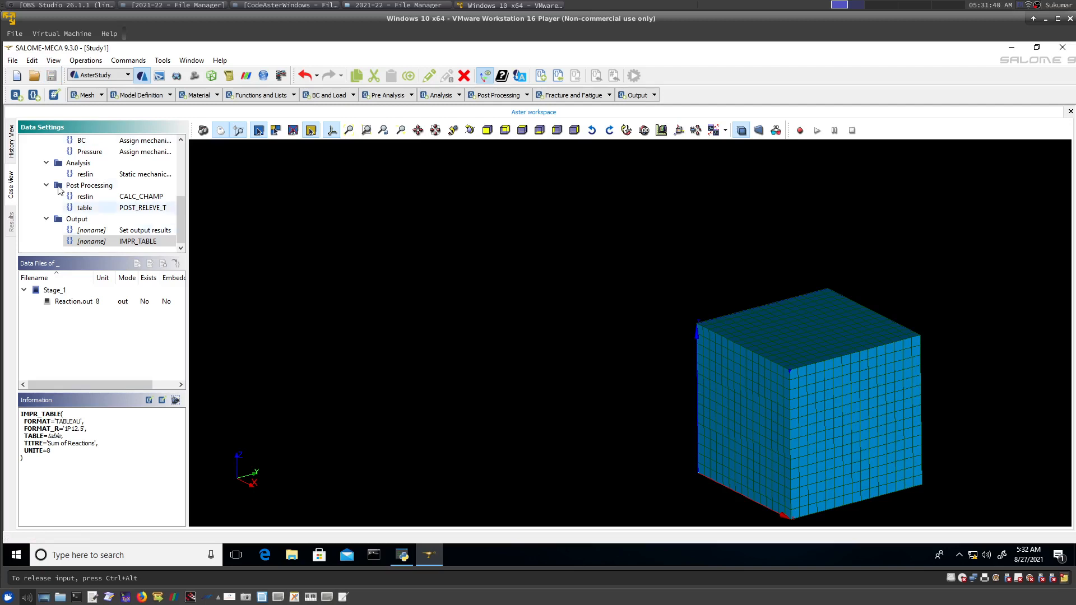
- Switch to the case history with the run parameters and select CurrentCase
click(12, 149)
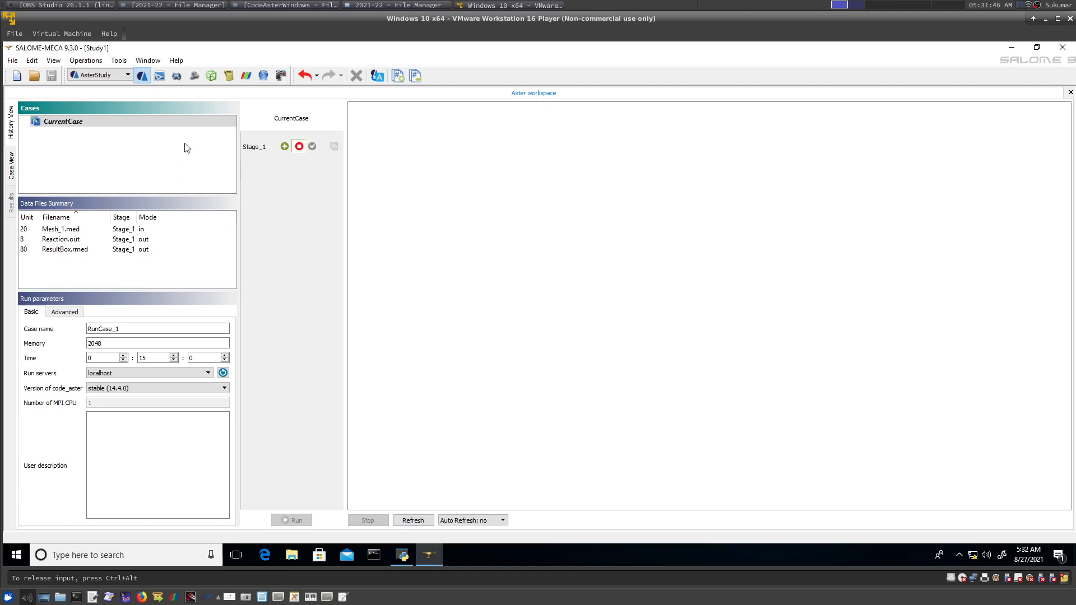
click(62, 123)
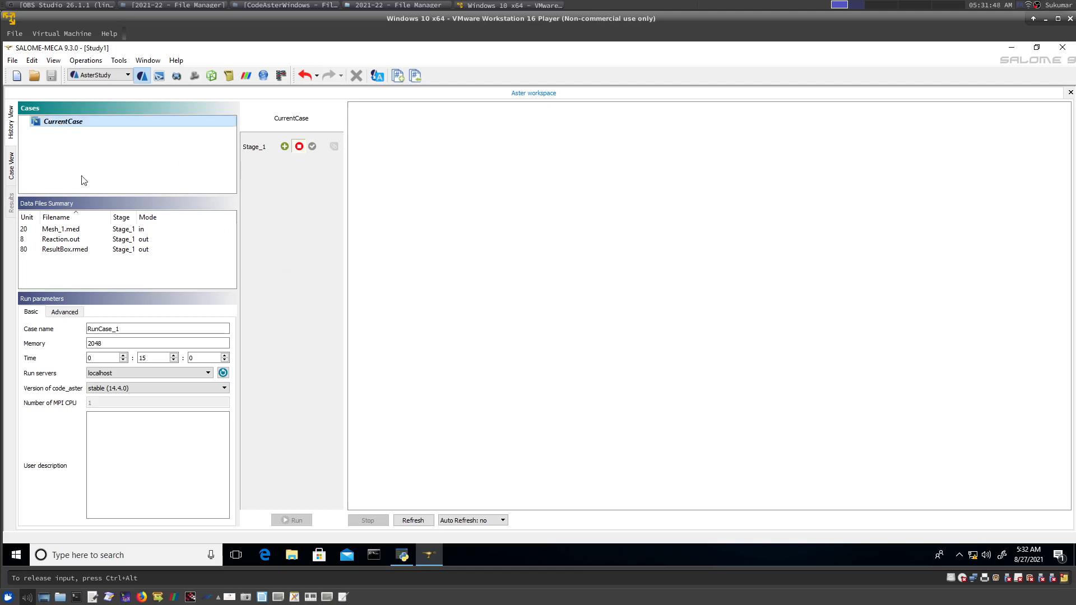
click(63, 124)
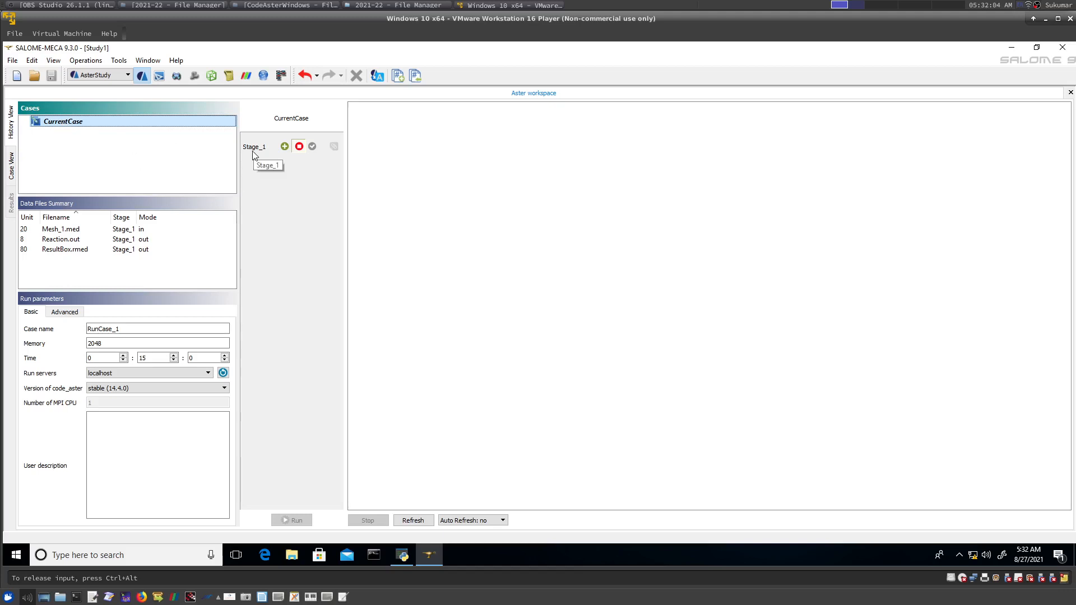
- Review Stage_1 and its data files in the case view, and the case name, memory and code_aster version in the run parameters
click(11, 171)
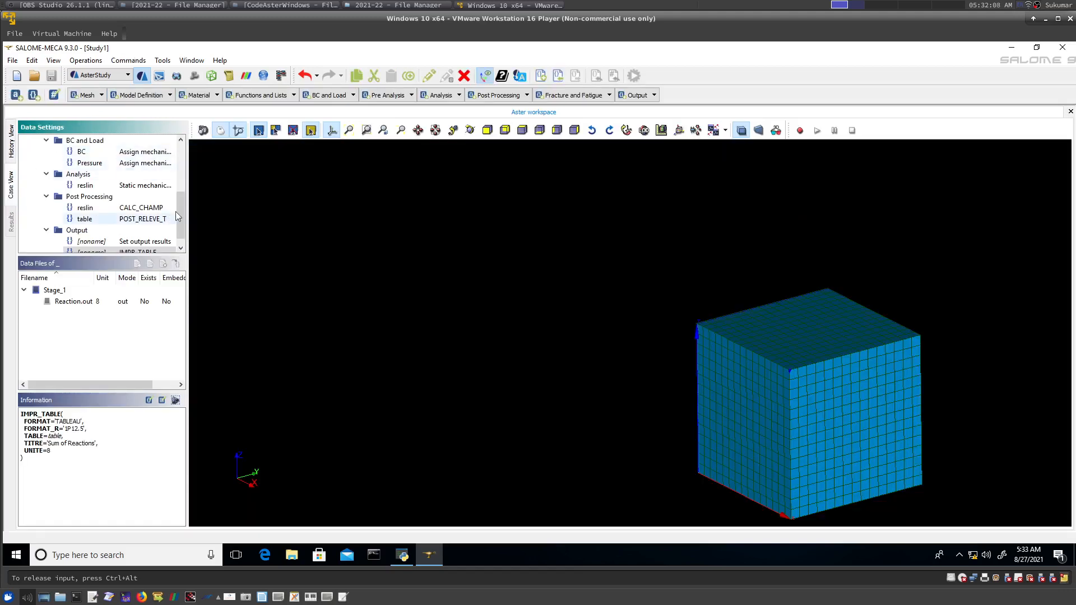
drag(182, 221, 182, 170)
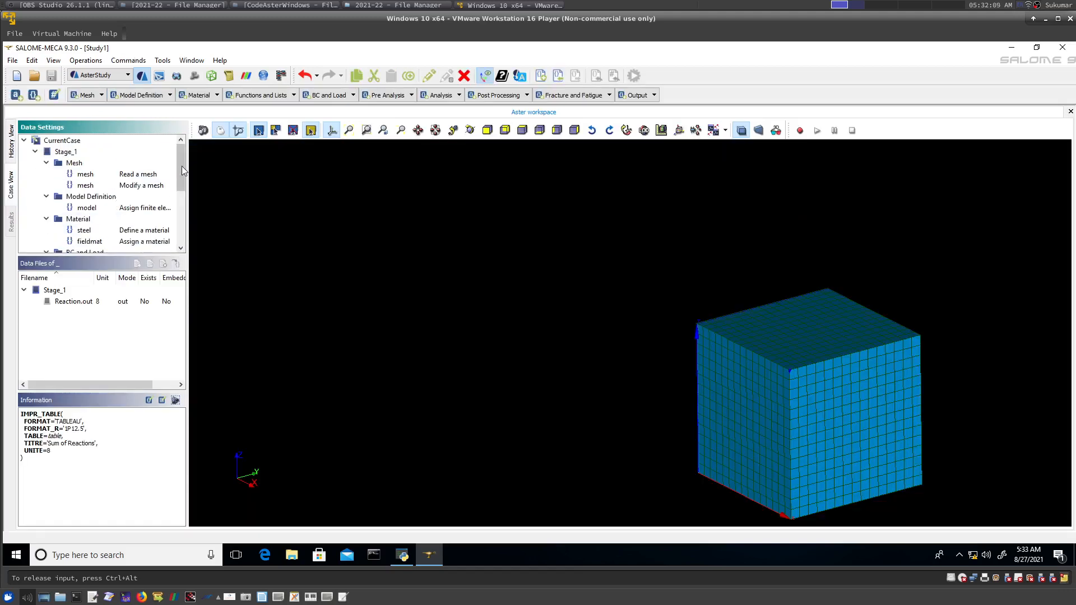
click(54, 156)
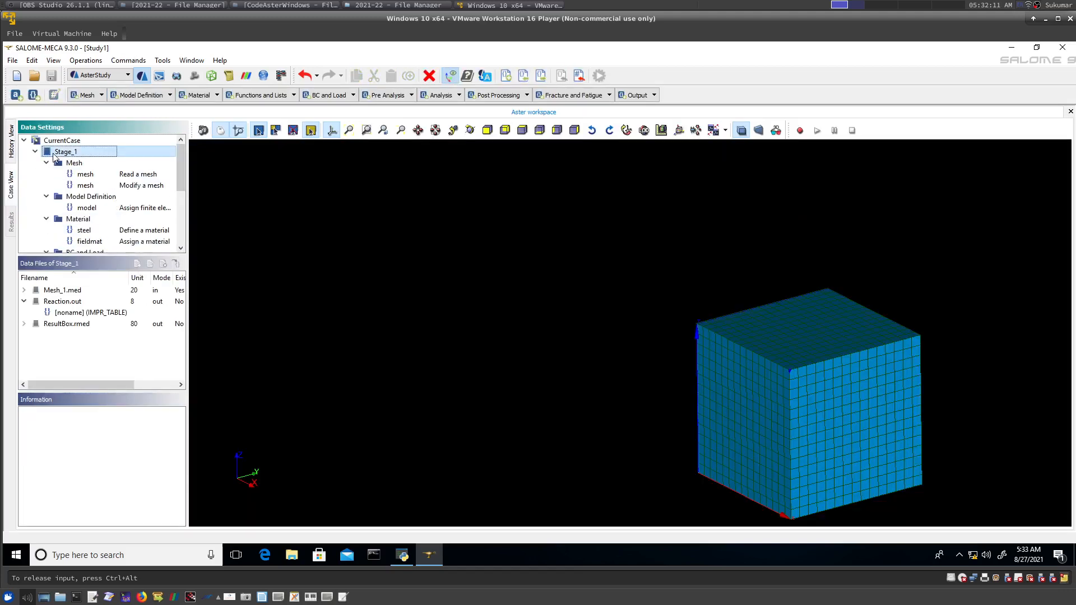
click(10, 151)
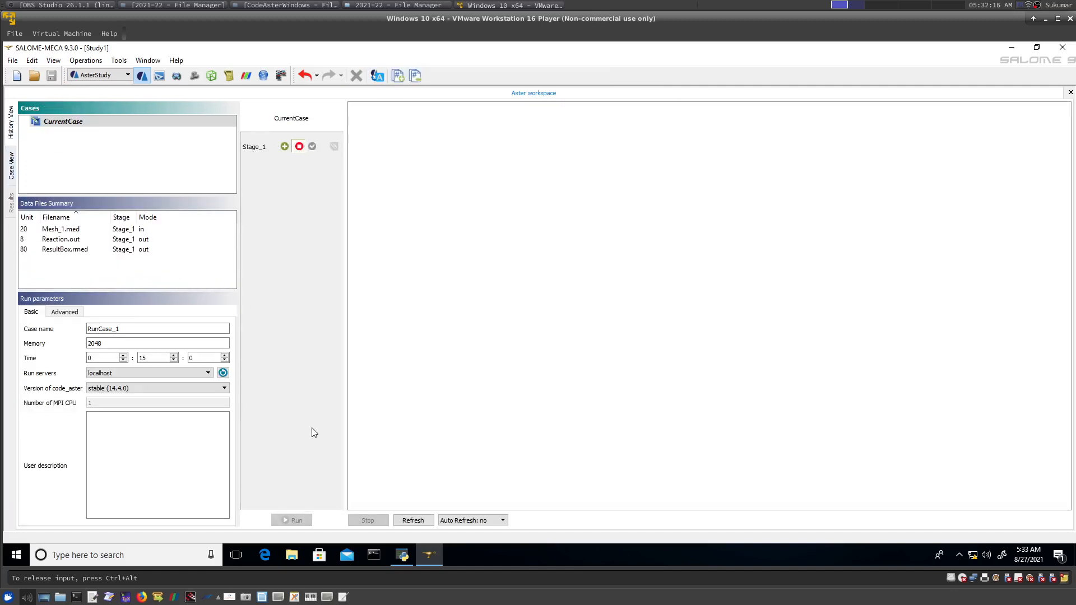
click(125, 331)
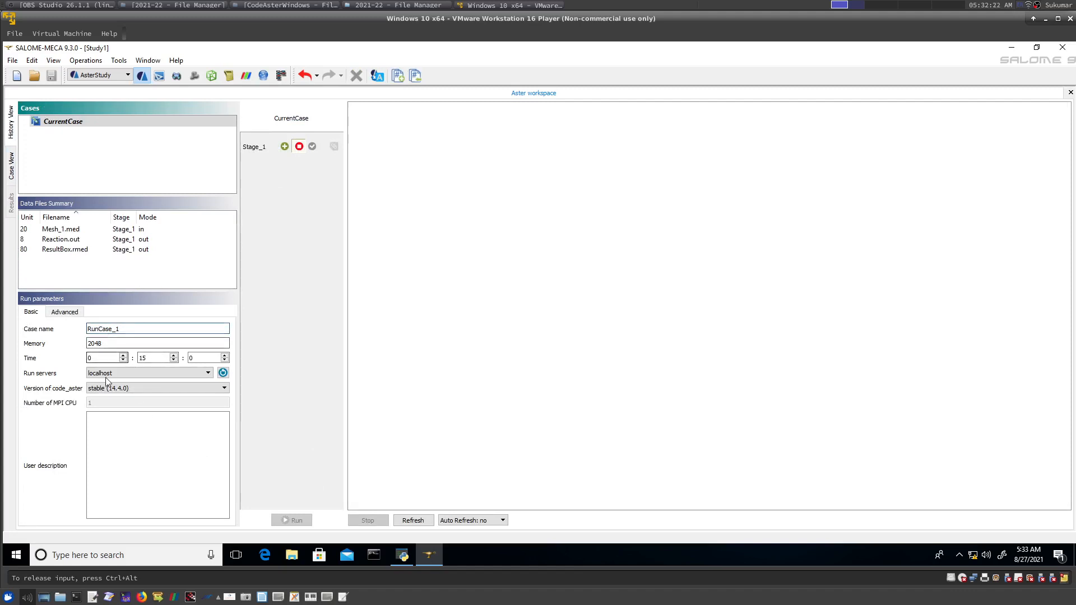
click(103, 343)
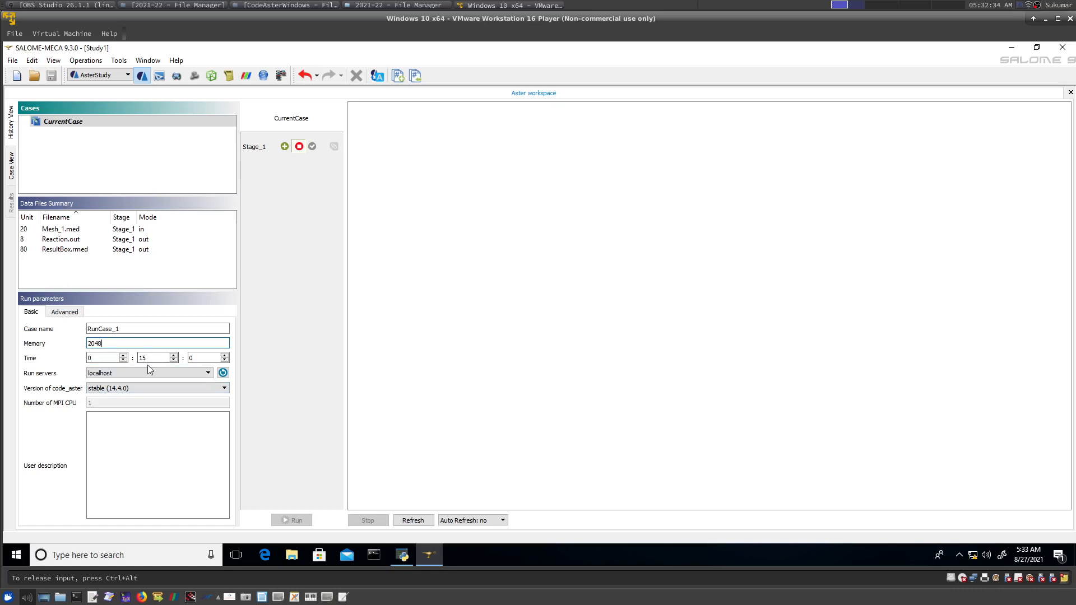
click(132, 392)
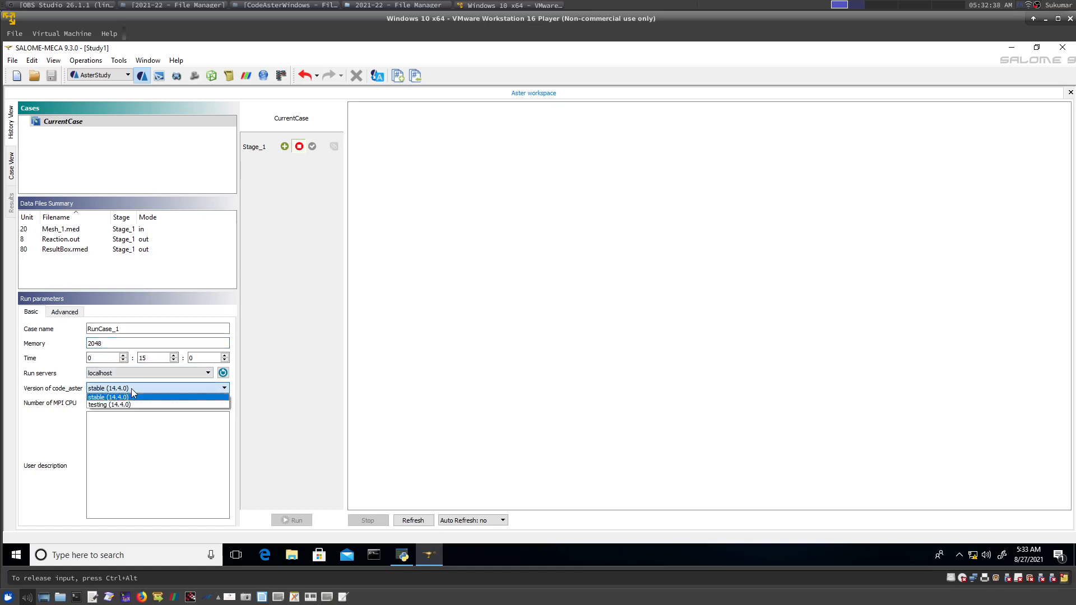
click(131, 390)
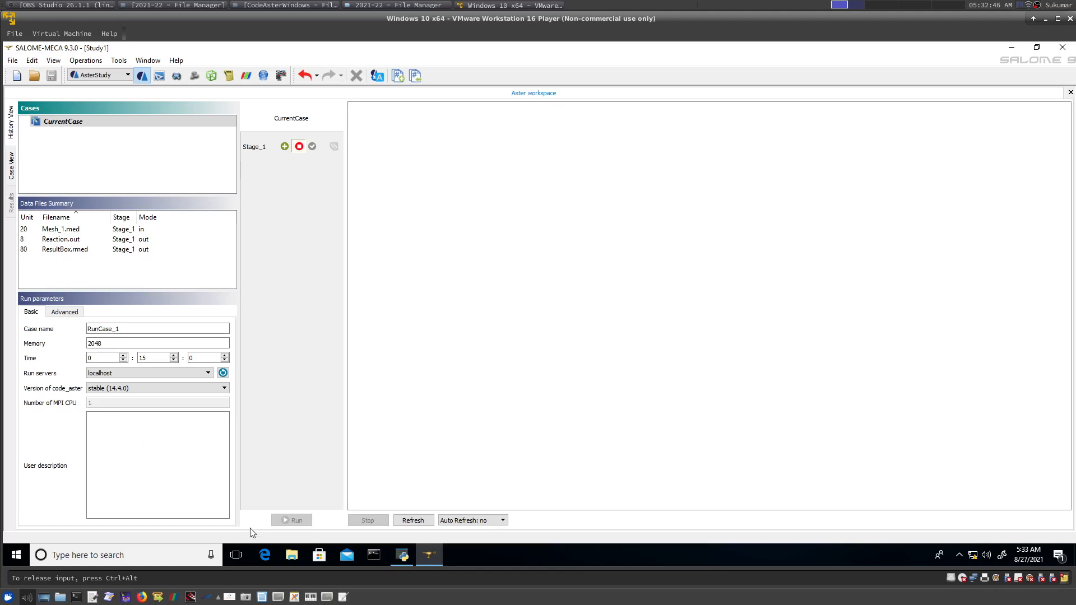
- Set the job's auto refresh to 5s, mark Stage_1 for execution and run the case
click(472, 521)
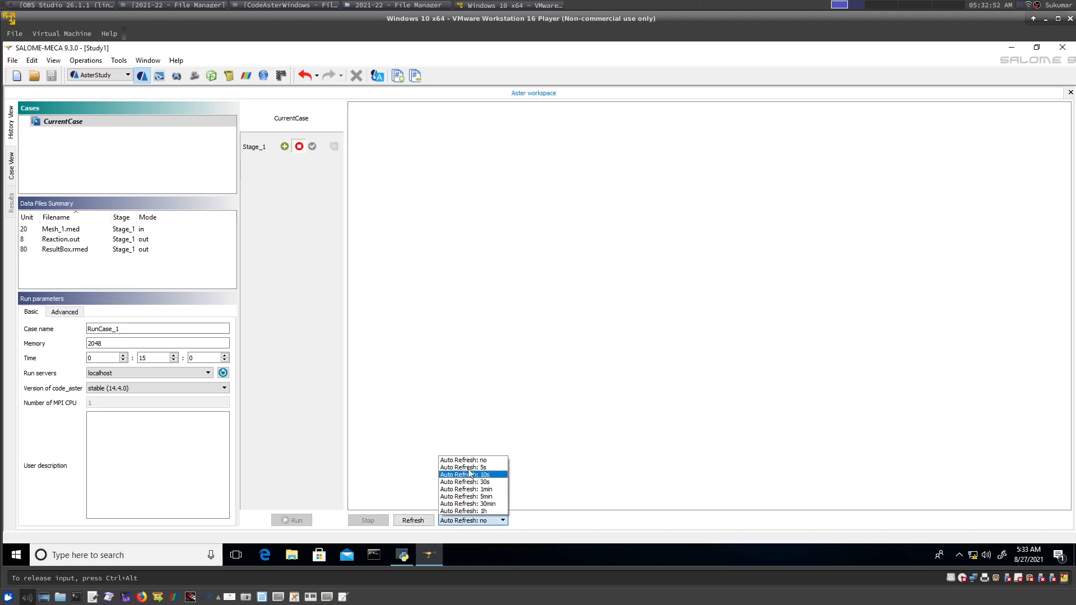
click(470, 469)
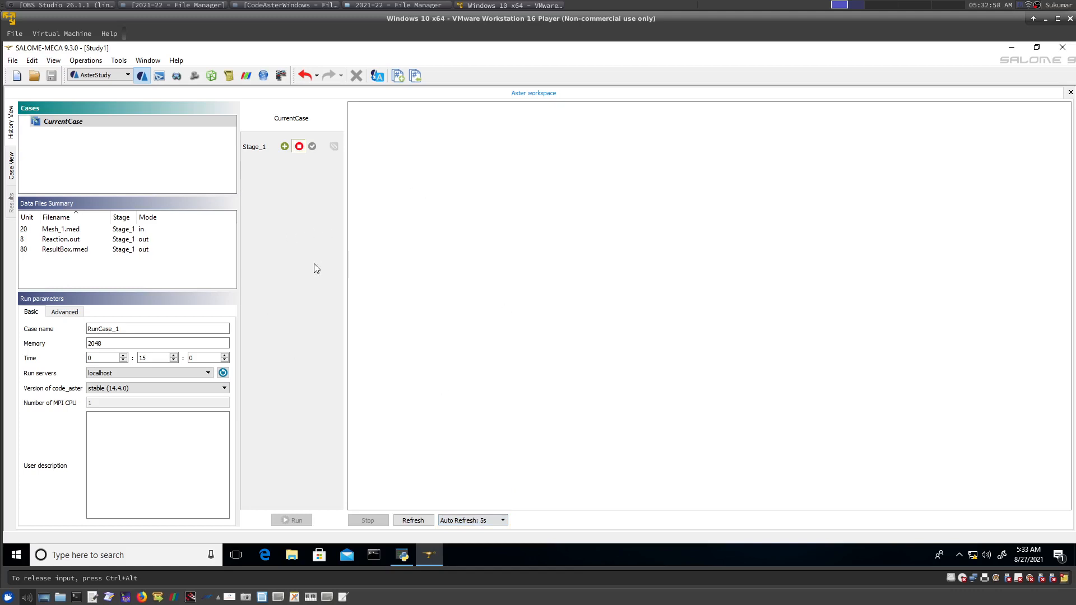
click(285, 146)
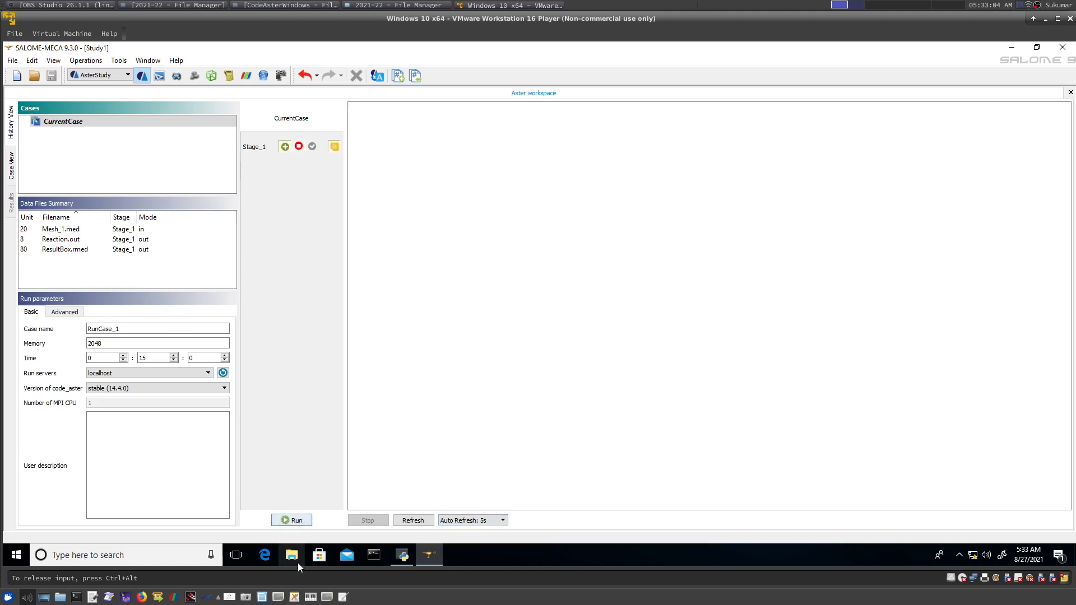
click(290, 522)
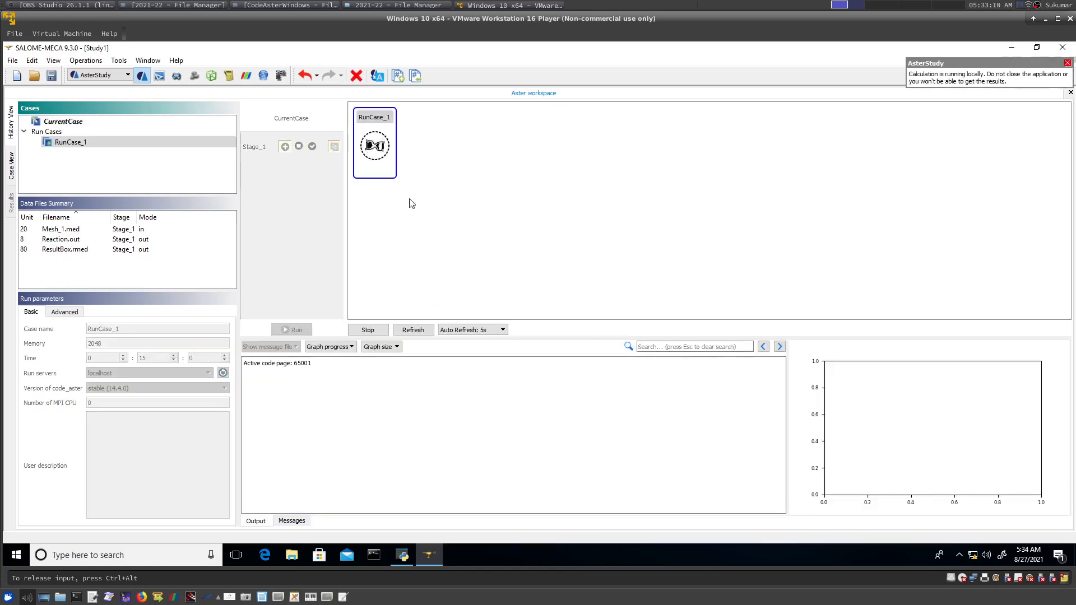
- Monitor the running RunCase_1 job and read its execution log from the start to the latest lines
mouse_move(392, 175)
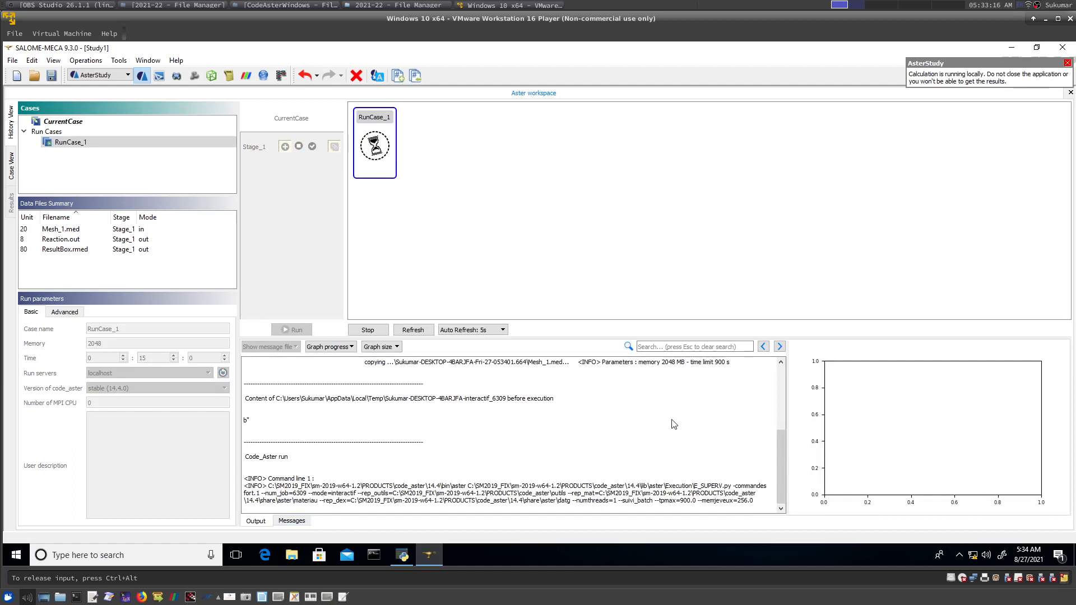
click(781, 404)
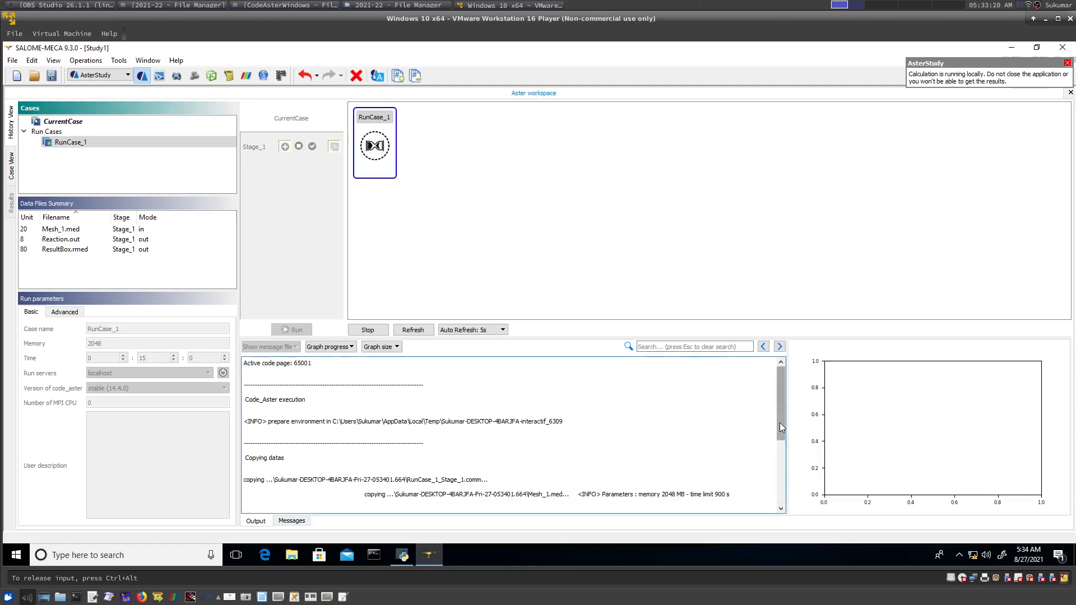
click(779, 492)
drag(779, 493, 775, 527)
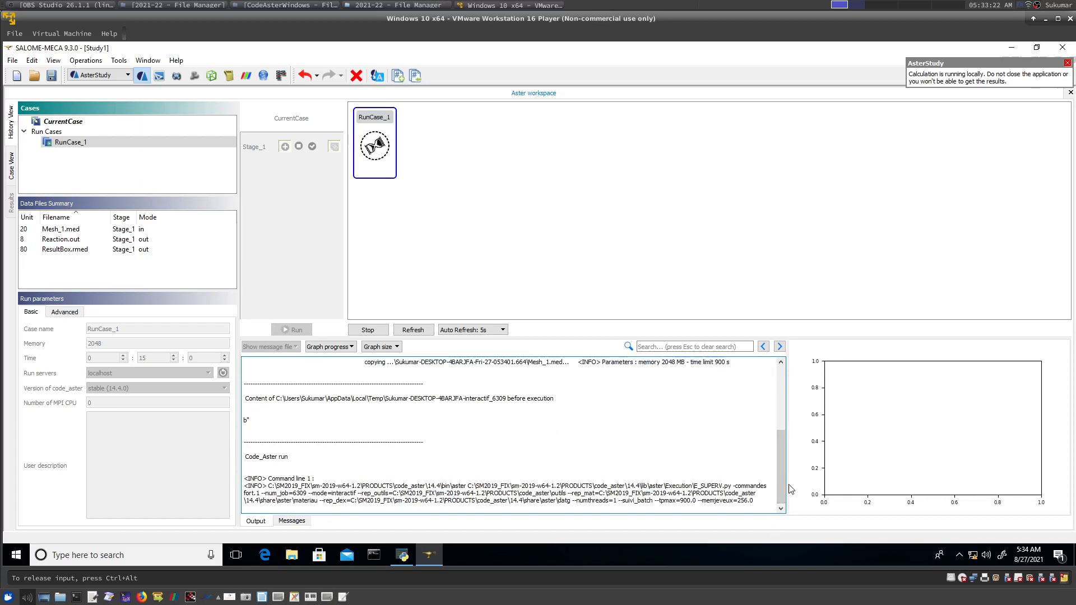
click(782, 488)
click(777, 467)
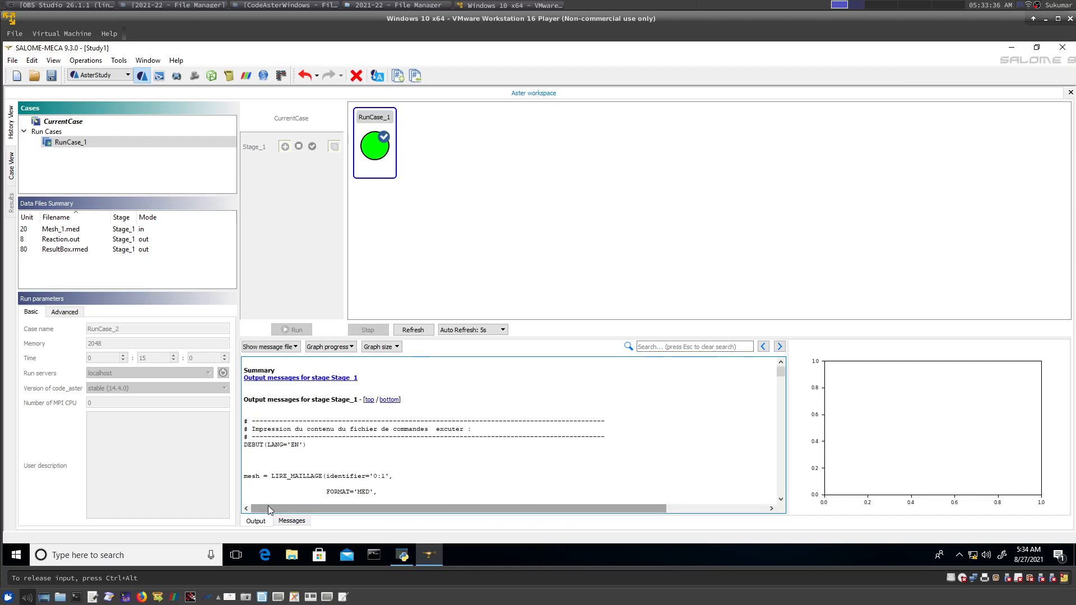
- Check the run details of the completed RunCase_1 and read through the Stage_1 output messages to the end
mouse_move(372, 156)
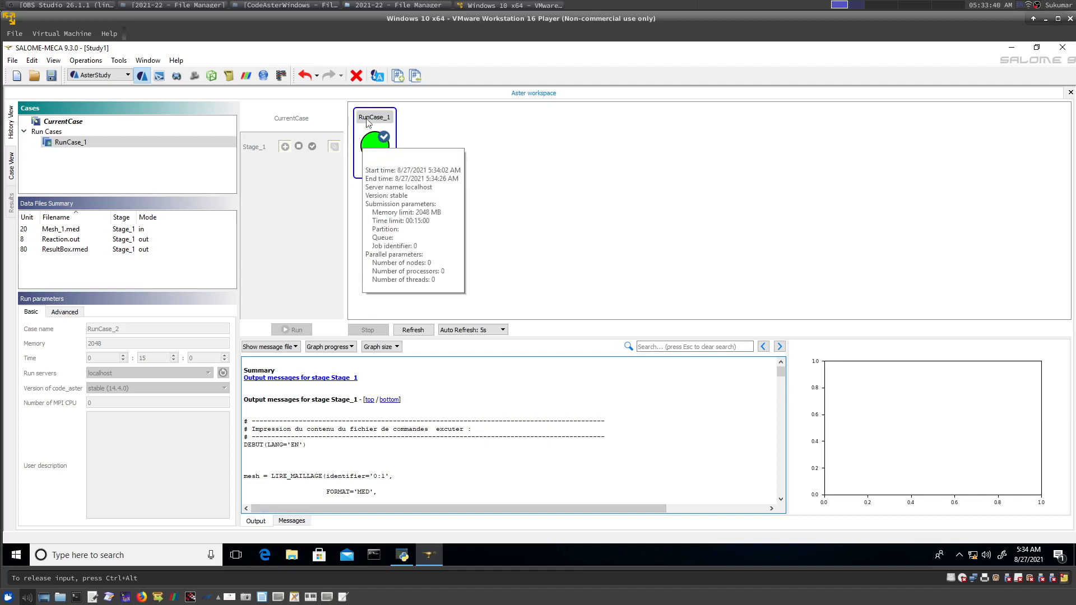
mouse_move(382, 136)
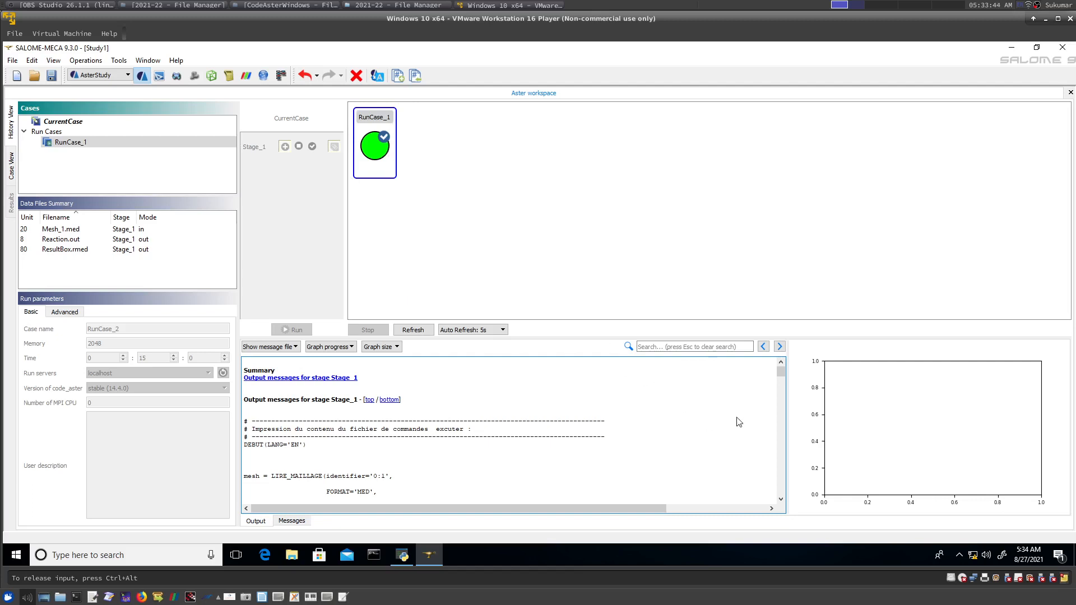
click(780, 397)
mouse_move(779, 393)
mouse_down()
mouse_move(779, 419)
mouse_move(785, 404)
mouse_up()
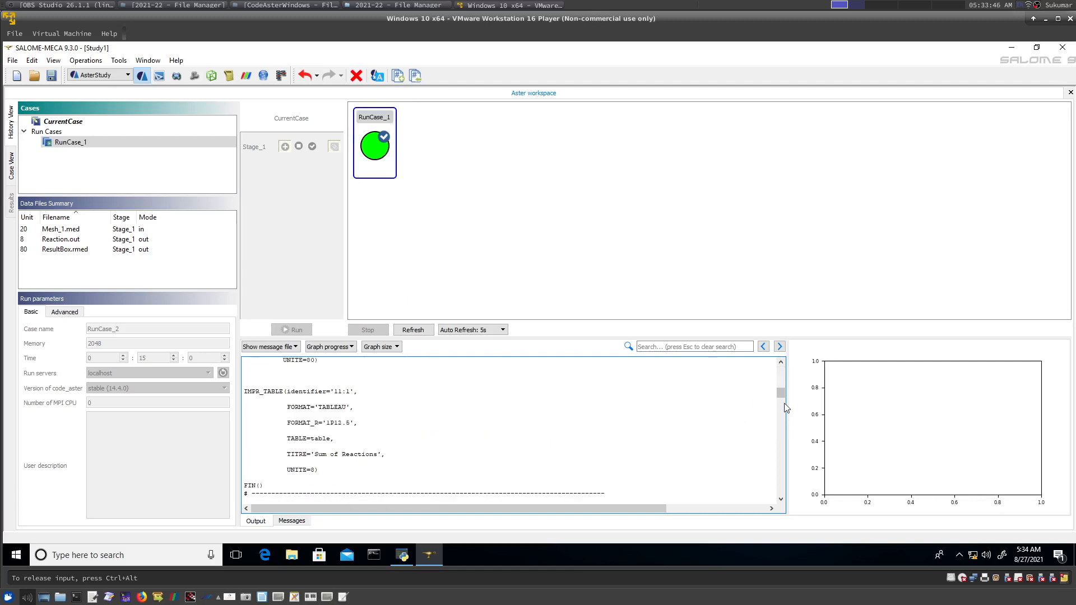
scroll(782, 405, down, 12)
scroll(773, 462, up, 3)
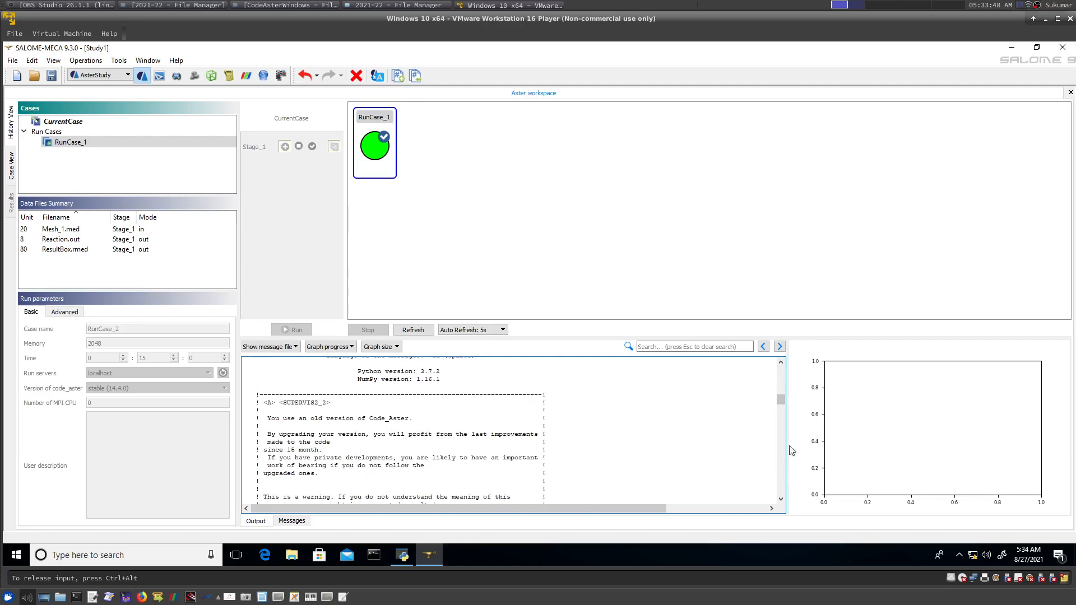
drag(778, 399, 775, 452)
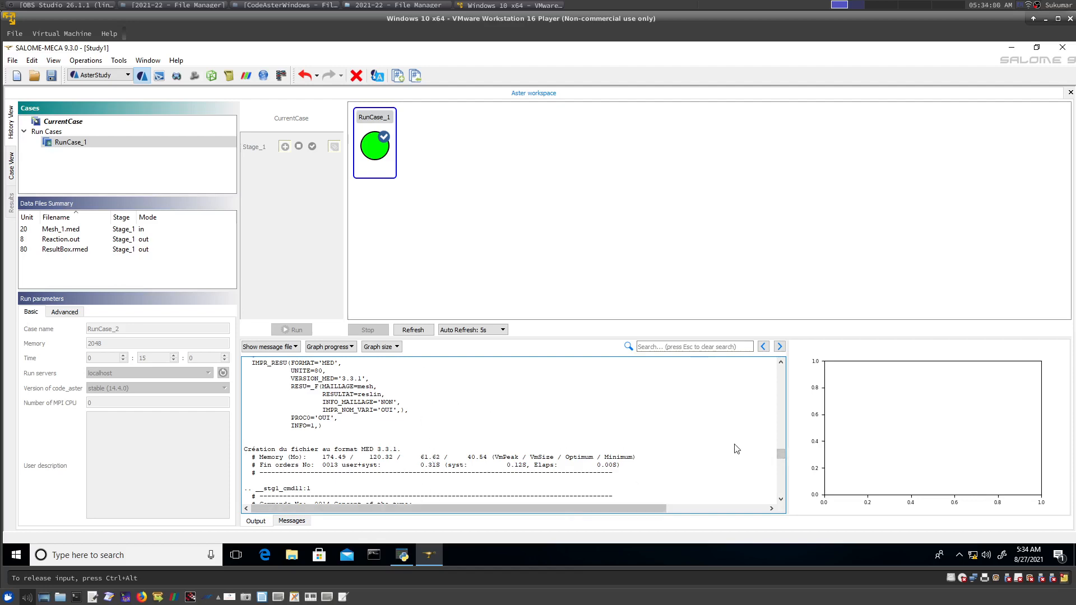
drag(781, 458, 770, 497)
- Read back through the final part of the Stage_1 log, covering command timings, memory statistics, the IMPR_TABLE echo and the warnings summary
scroll(556, 471, up, 10)
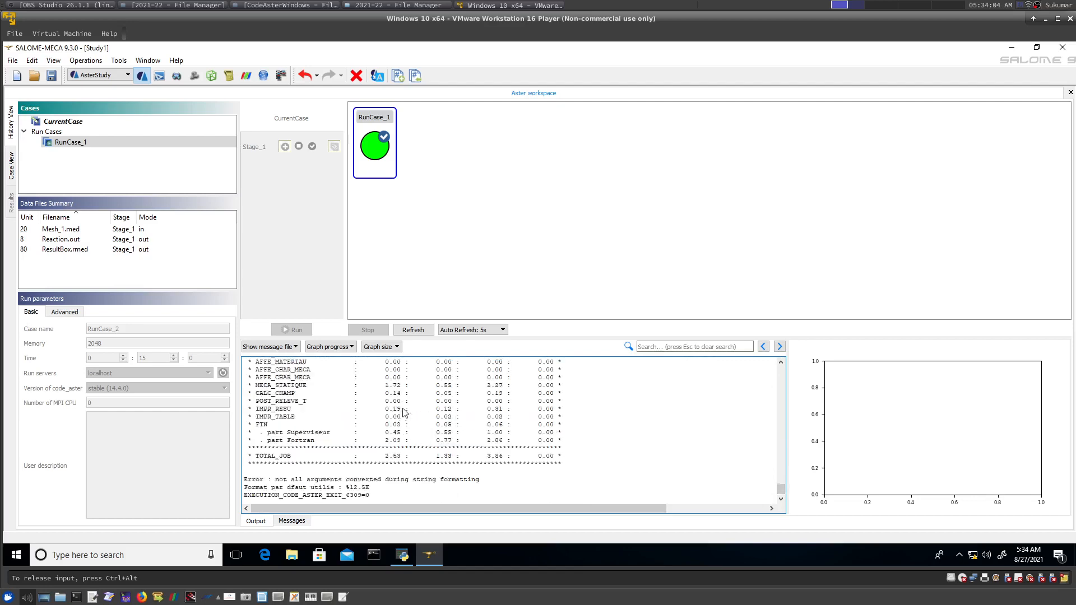
scroll(403, 413, up, 10)
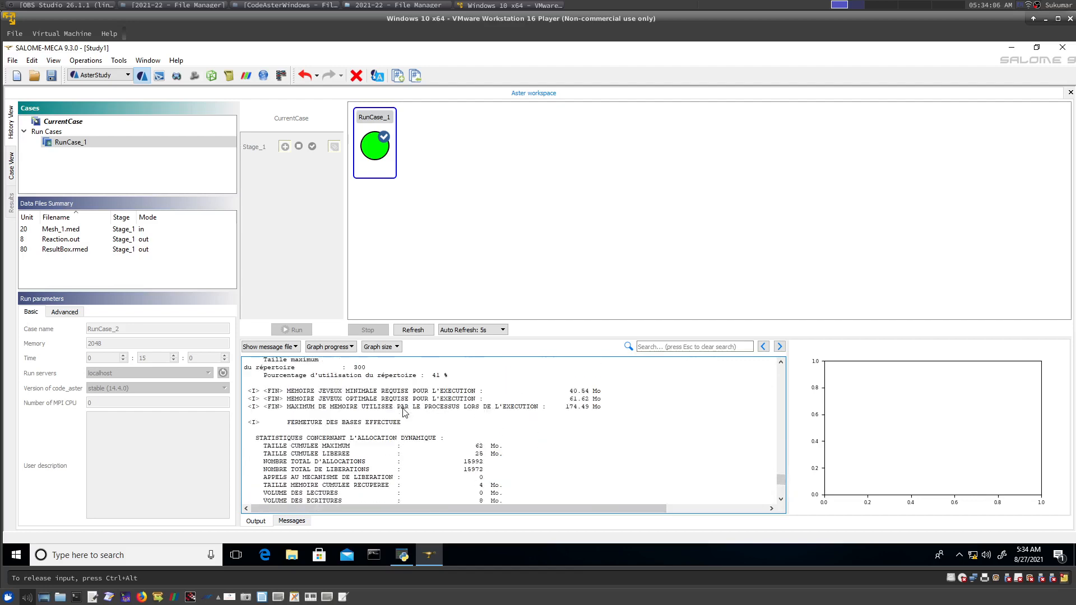
scroll(404, 413, up, 10)
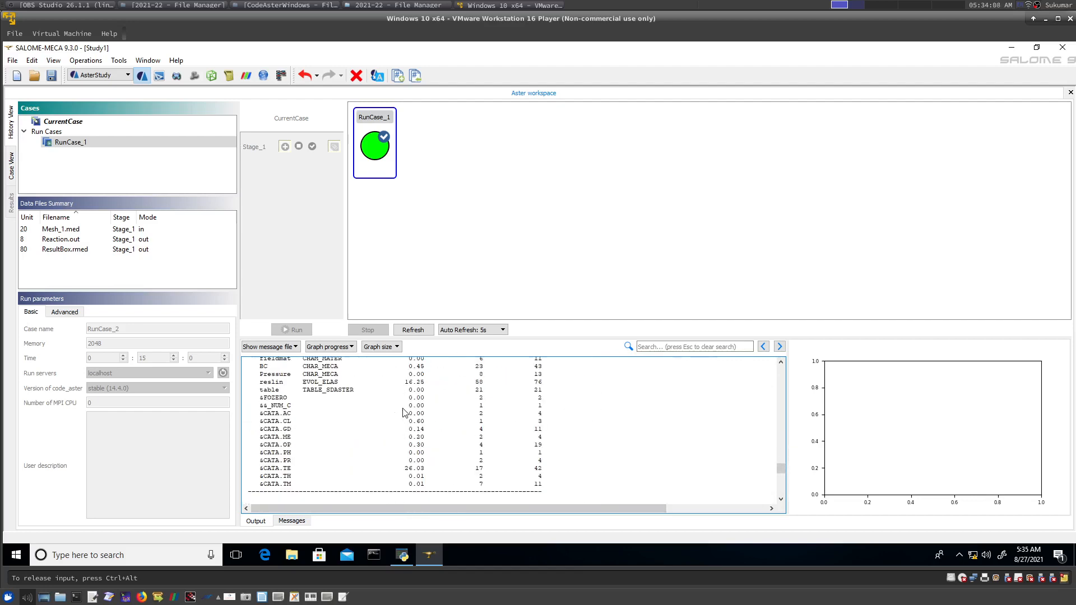
scroll(404, 413, up, 10)
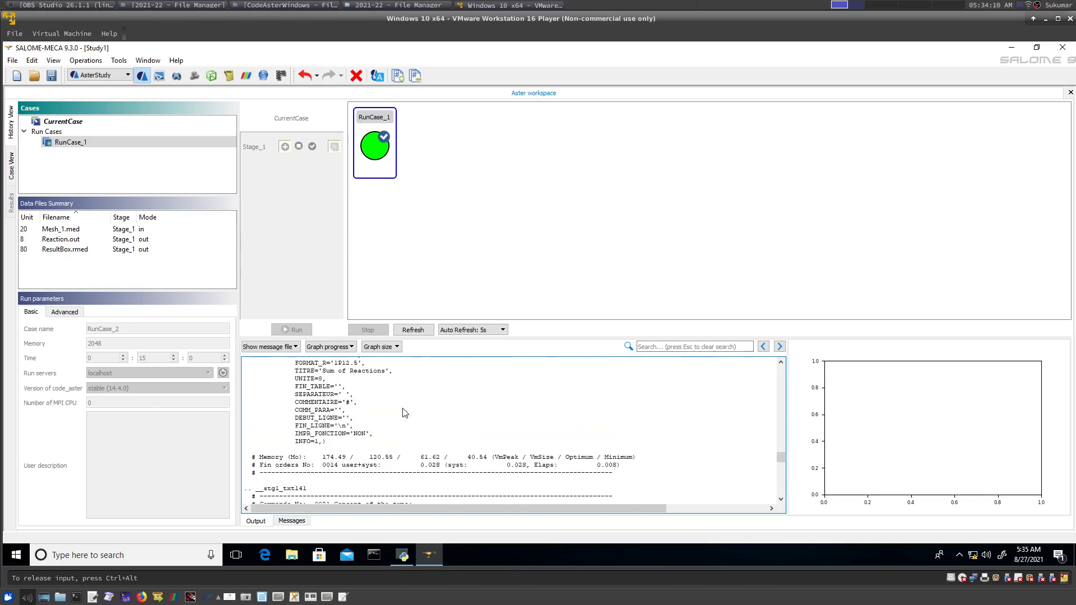
scroll(403, 413, down, 1)
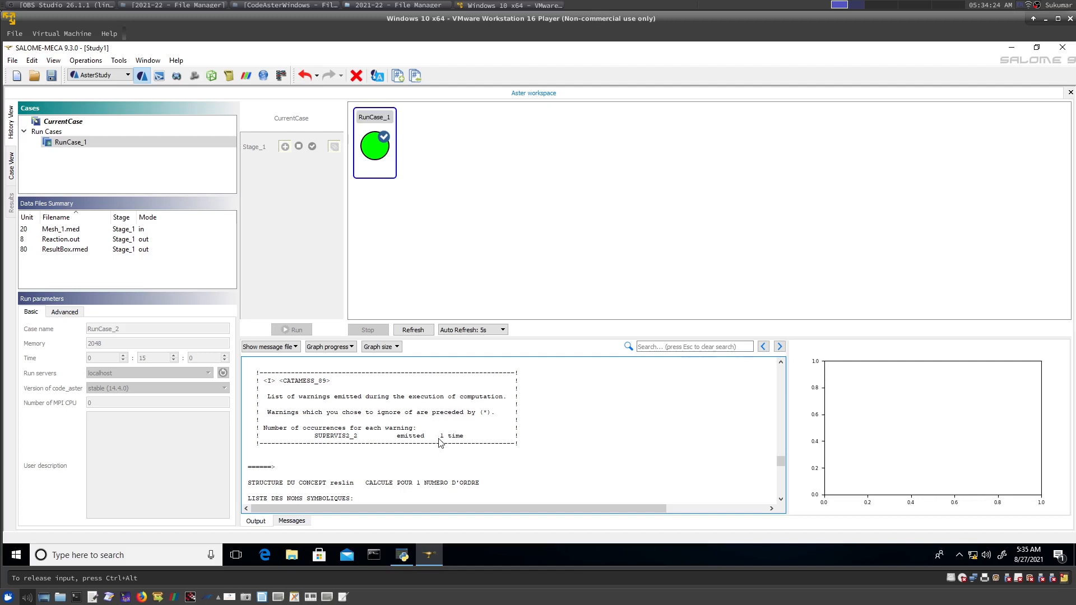
scroll(439, 442, up, 8)
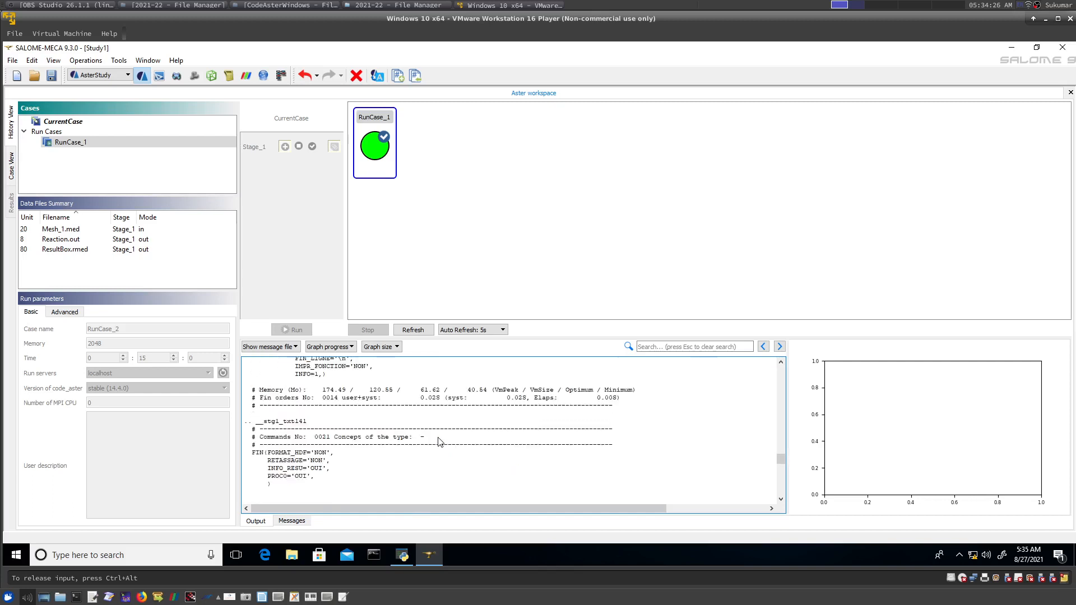
scroll(440, 442, up, 3)
scroll(440, 441, down, 9)
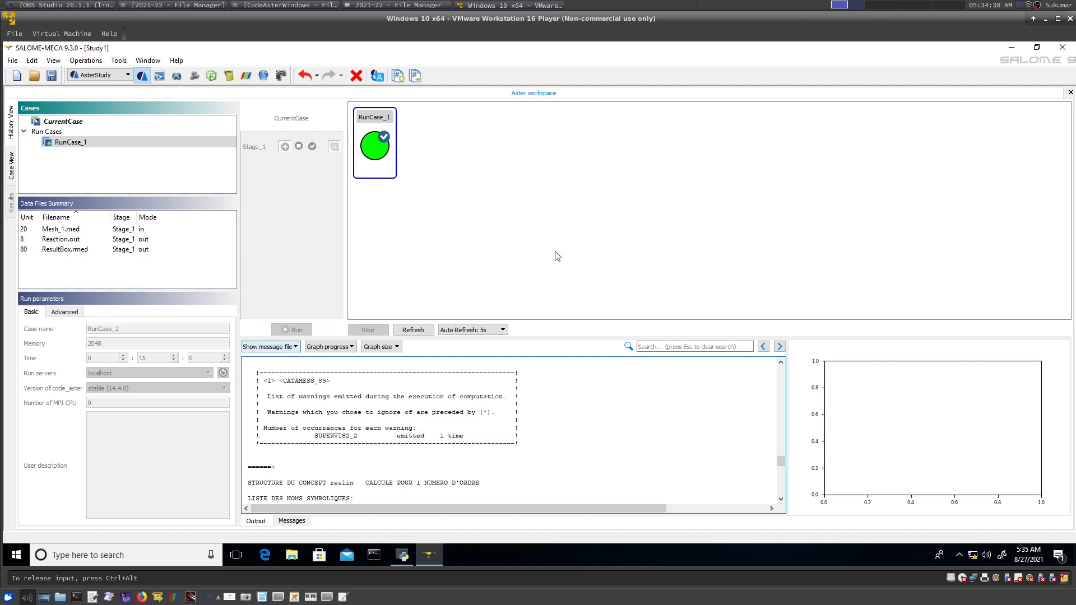
- Open the ResultBox.rmed output file of Stage_1 for post-processing
click(81, 254)
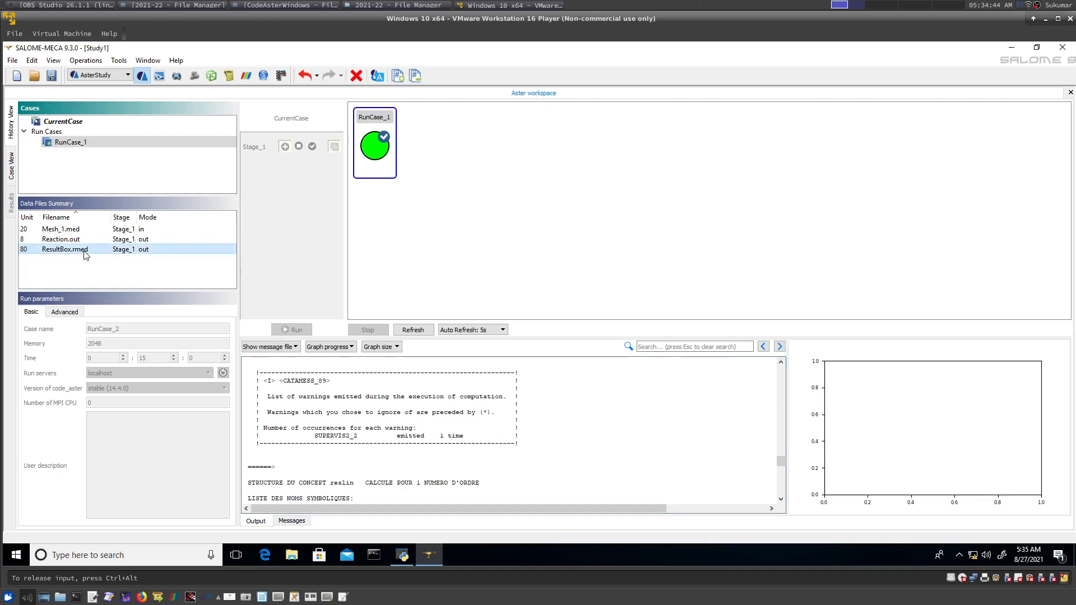
click(70, 241)
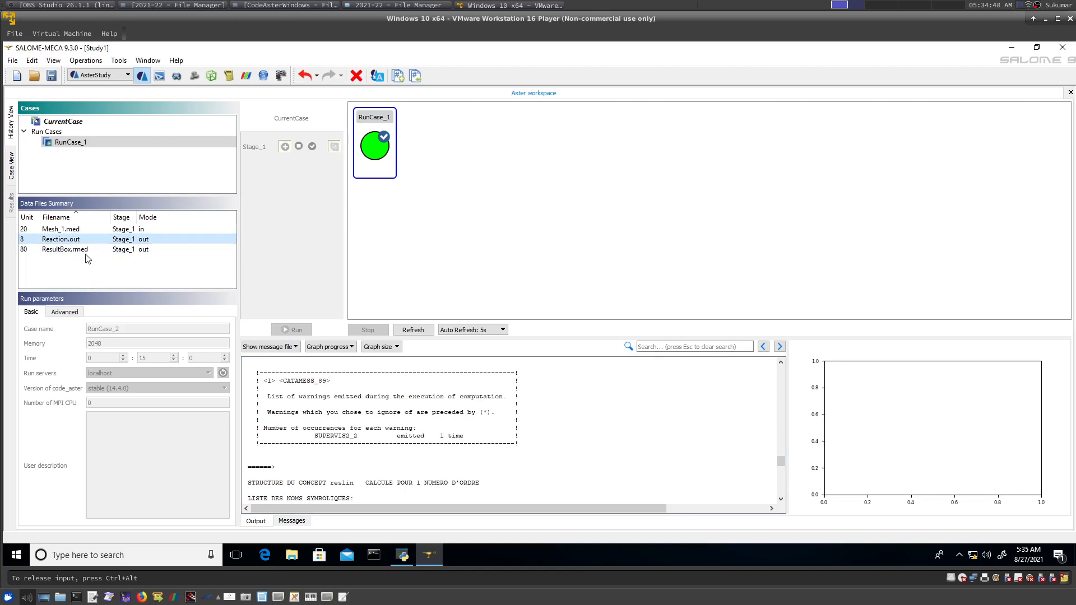
right_click(83, 241)
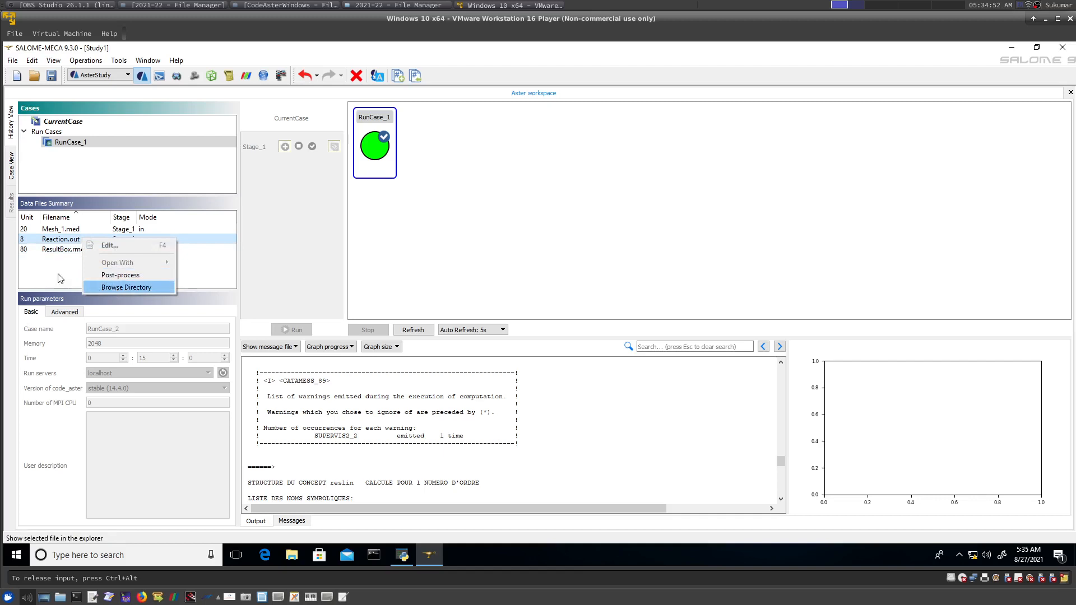
click(113, 286)
click(62, 250)
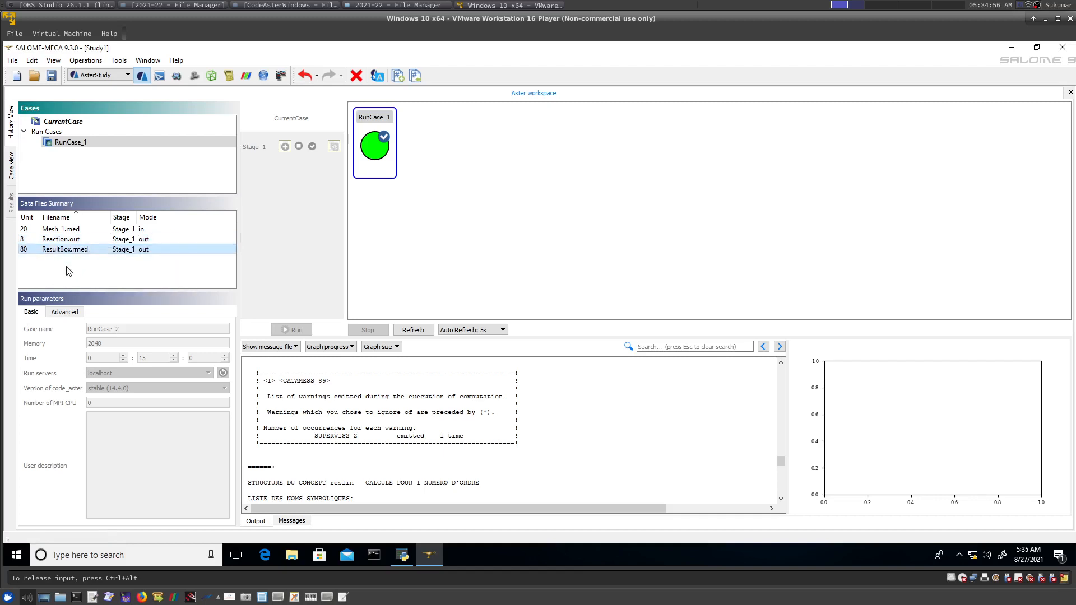
right_click(62, 250)
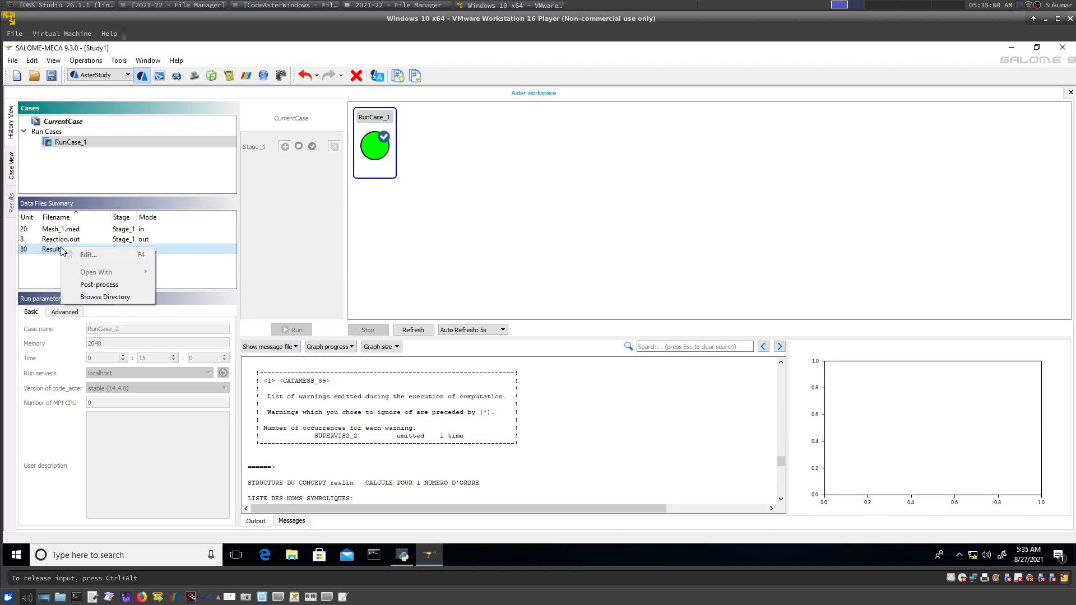
click(34, 264)
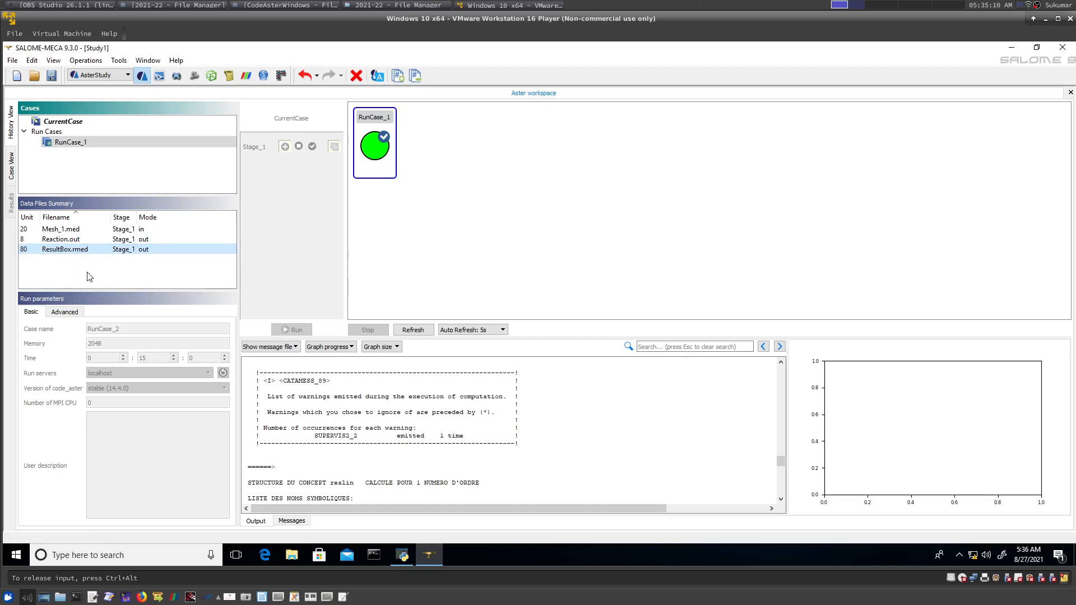
right_click(66, 253)
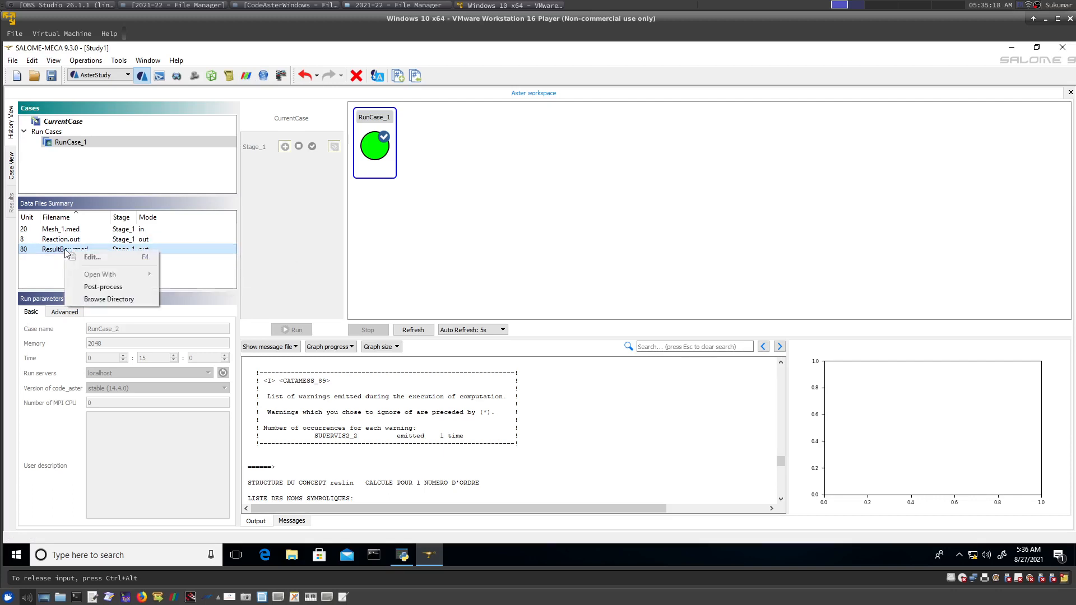
click(95, 287)
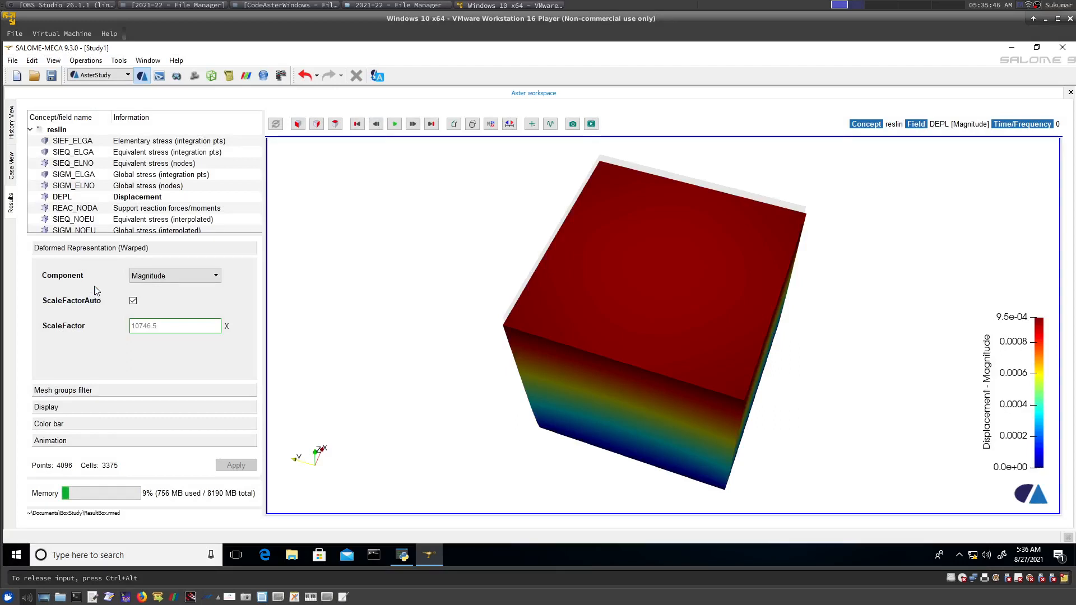
- Inspect the displacement magnitude on the deformed box from its side faces and its underside
drag(660, 347, 644, 320)
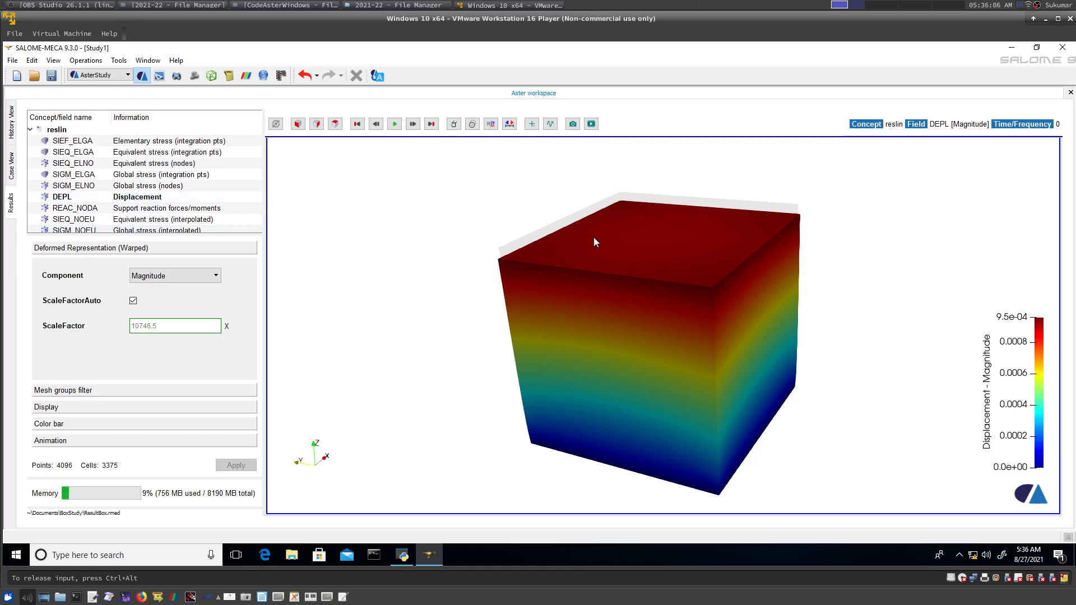
drag(594, 237, 631, 227)
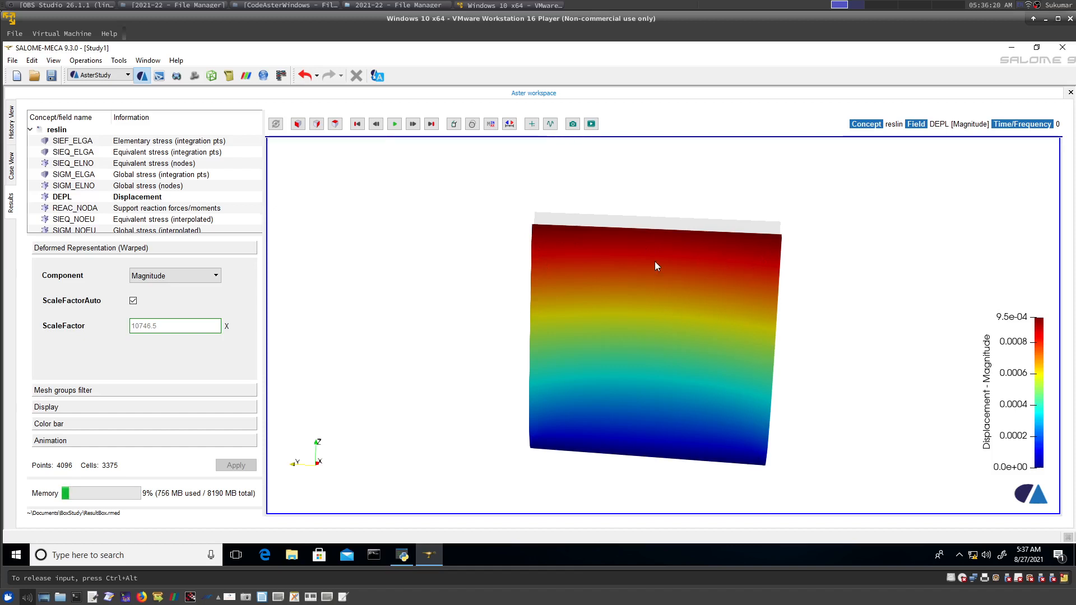
drag(656, 265, 572, 211)
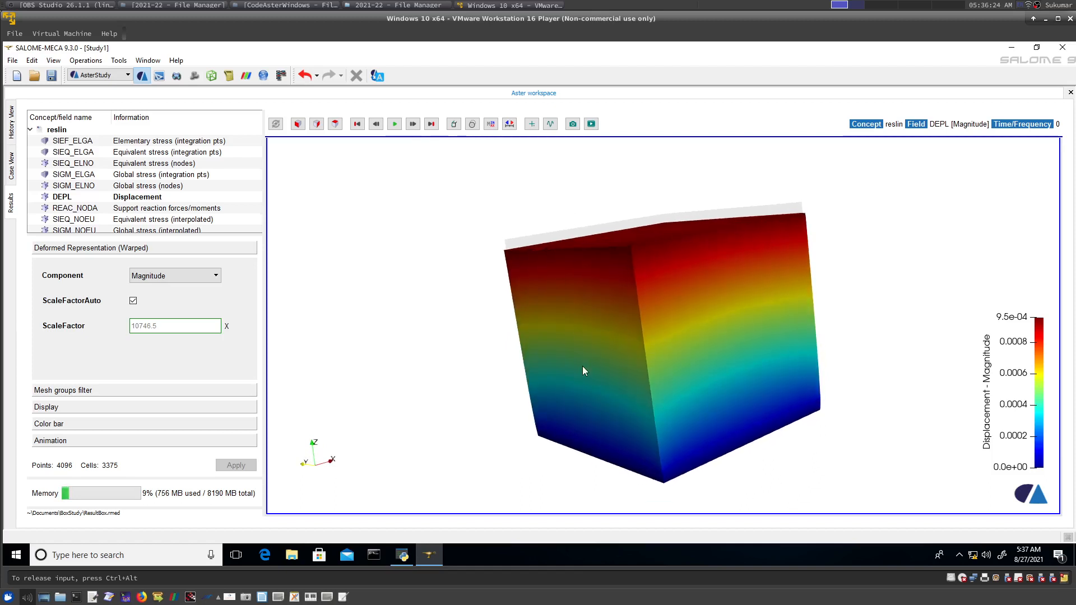
drag(604, 385, 603, 351)
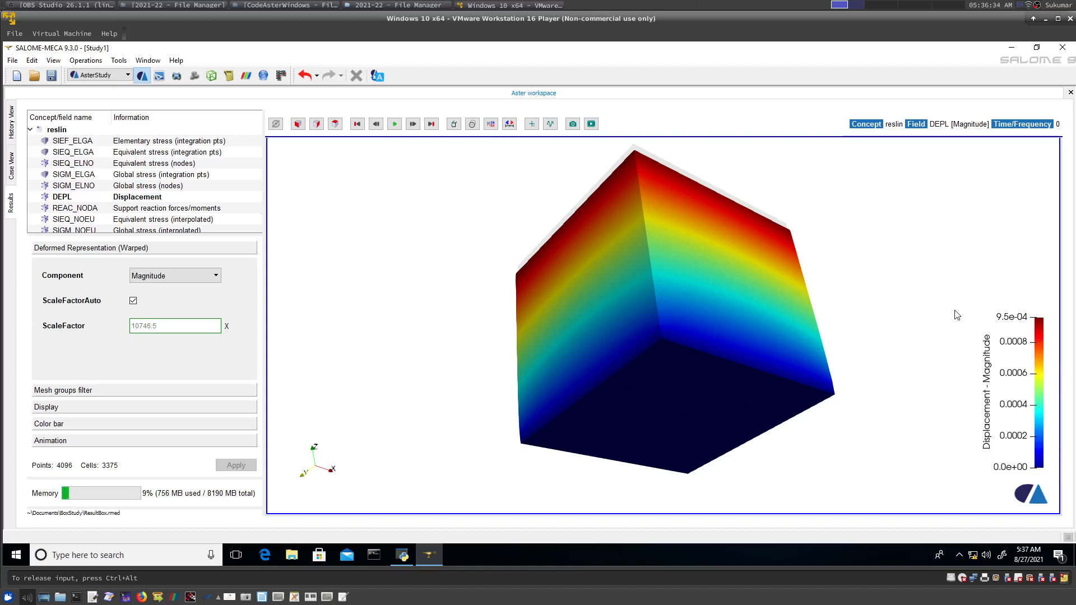
drag(684, 207, 604, 244)
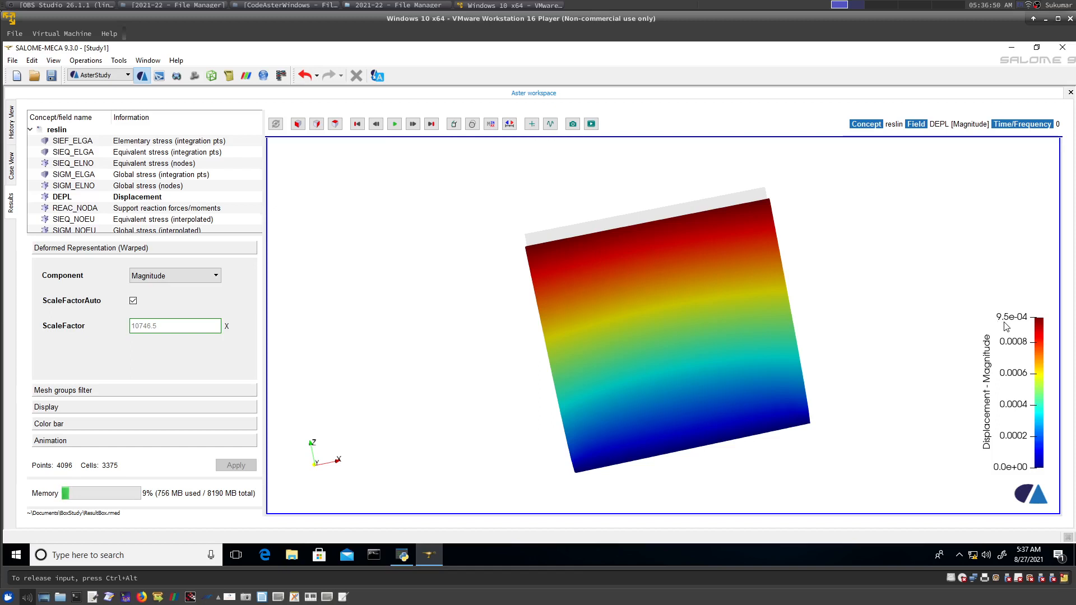
- Display the DX and DY components of the displacement field in turn and examine their distribution on the deformed box
click(197, 276)
click(181, 297)
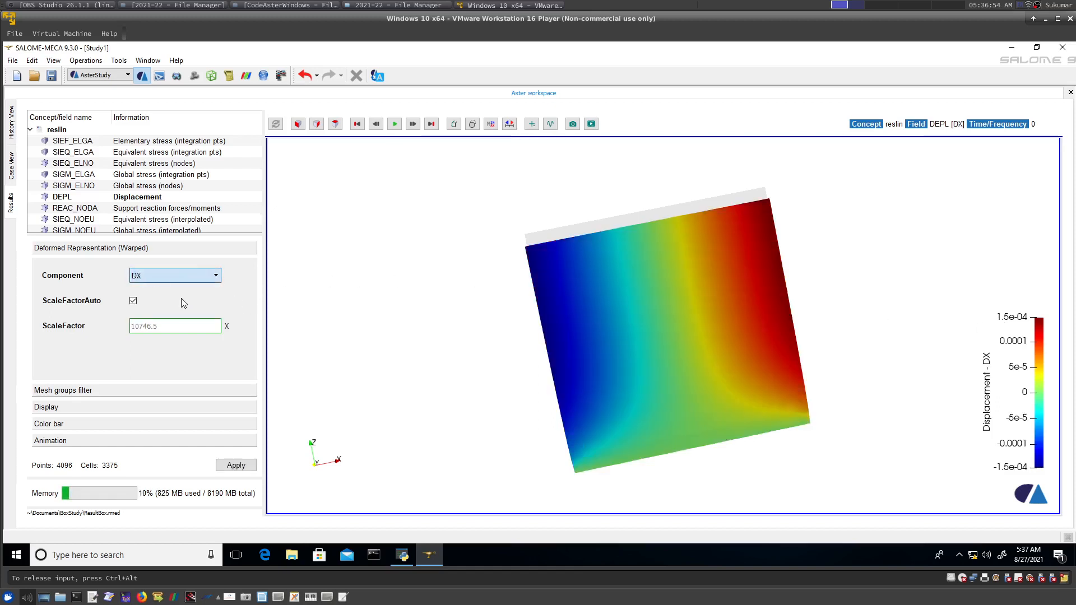
mouse_move(647, 291)
mouse_down()
mouse_move(653, 310)
mouse_move(657, 300)
mouse_up()
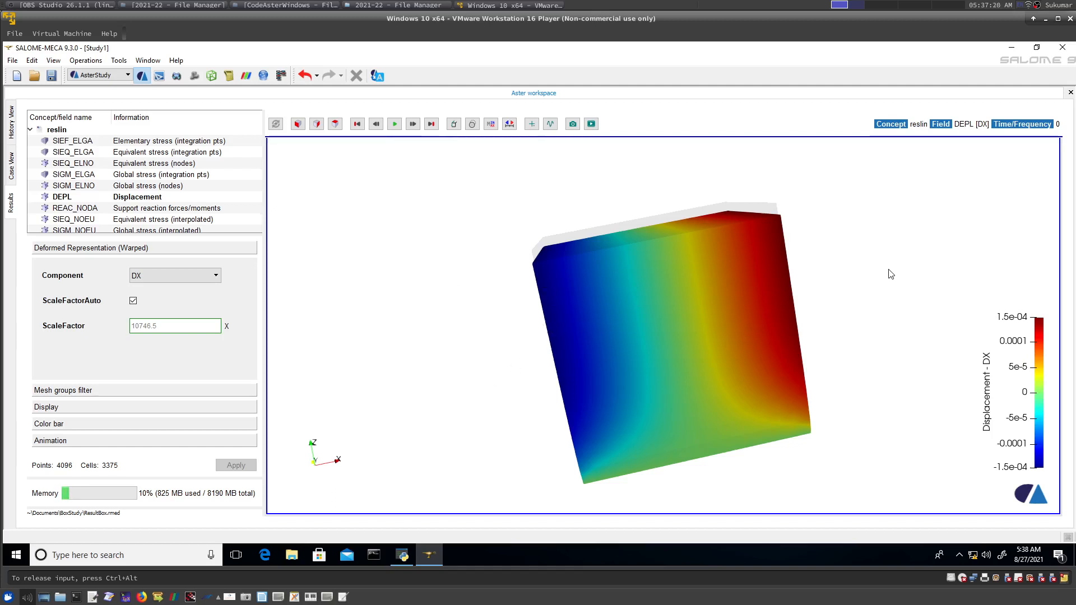
click(191, 275)
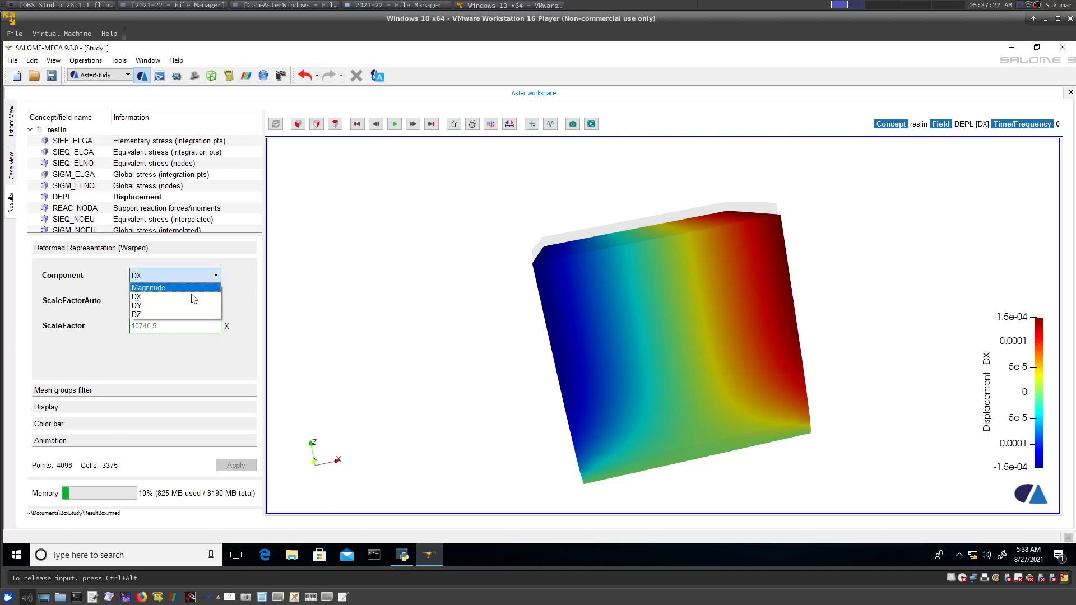
click(190, 306)
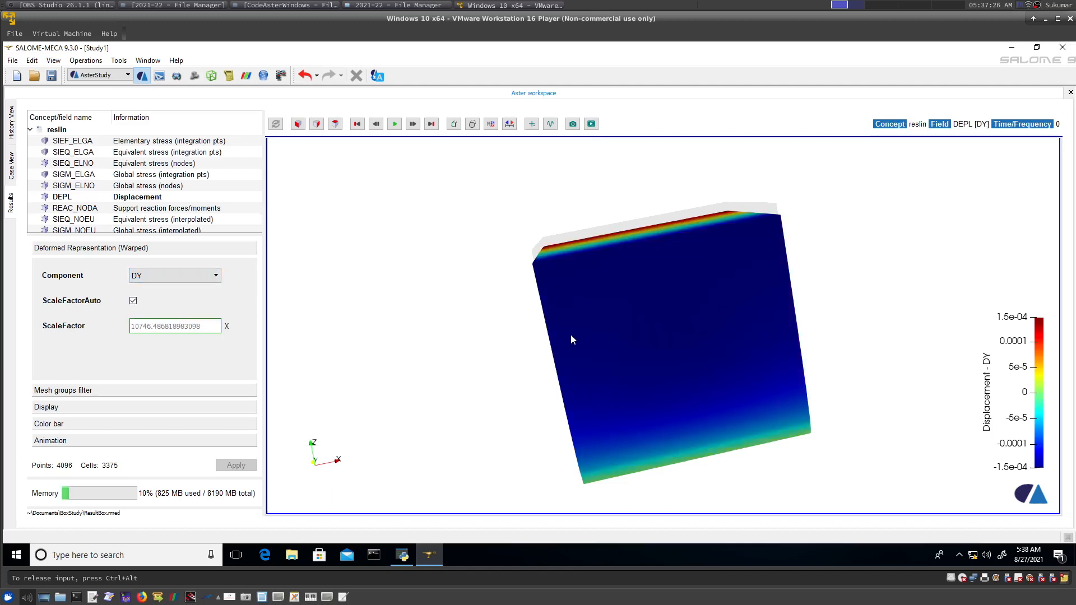
drag(570, 335, 668, 339)
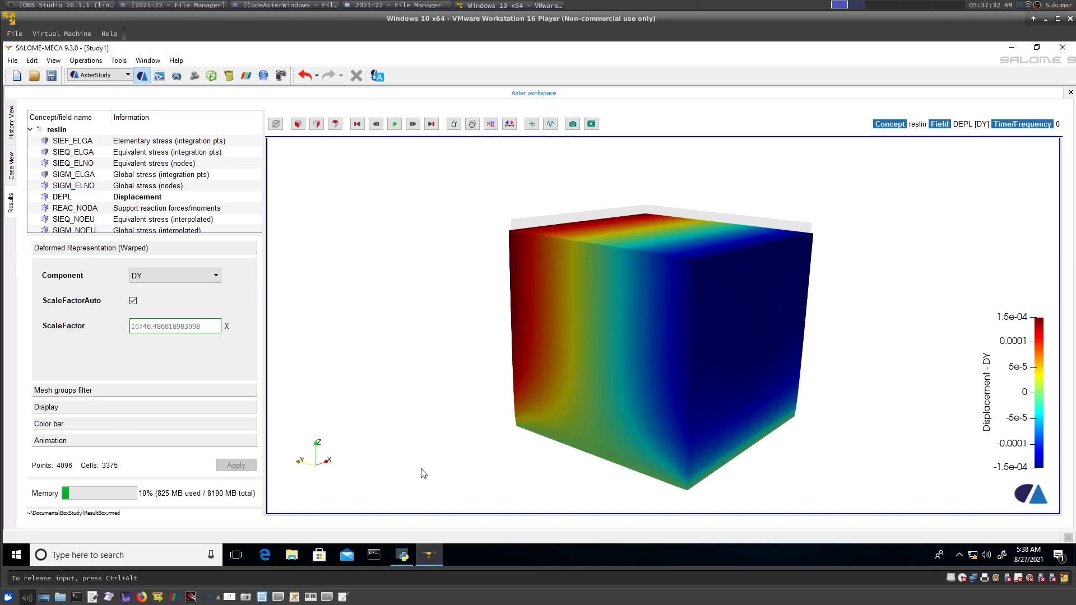
- Display the DZ component of the displacement field and examine it on the deformed box from several sides
click(177, 275)
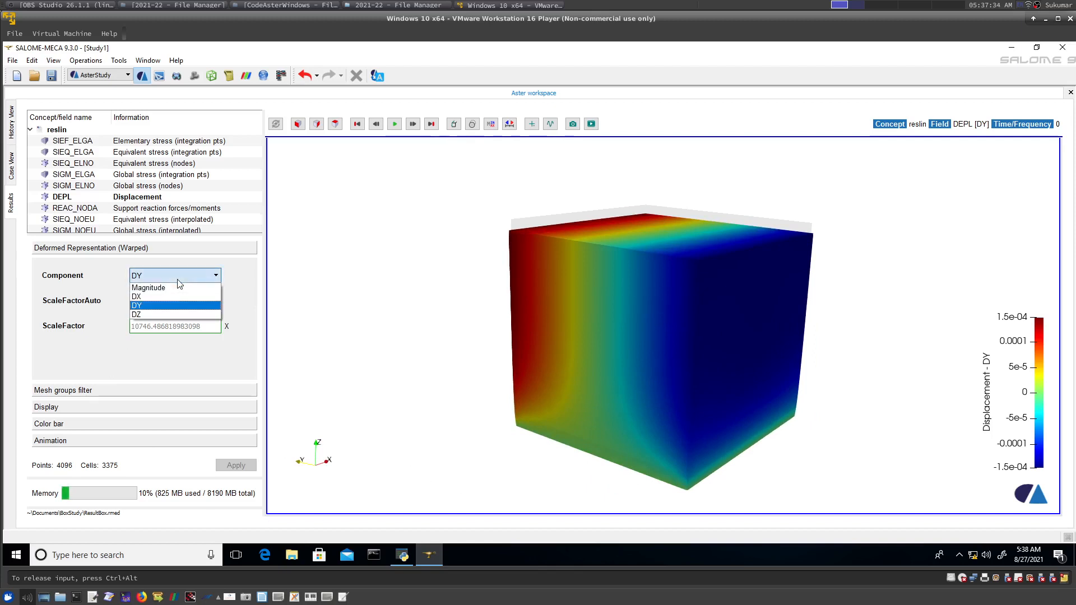
click(166, 319)
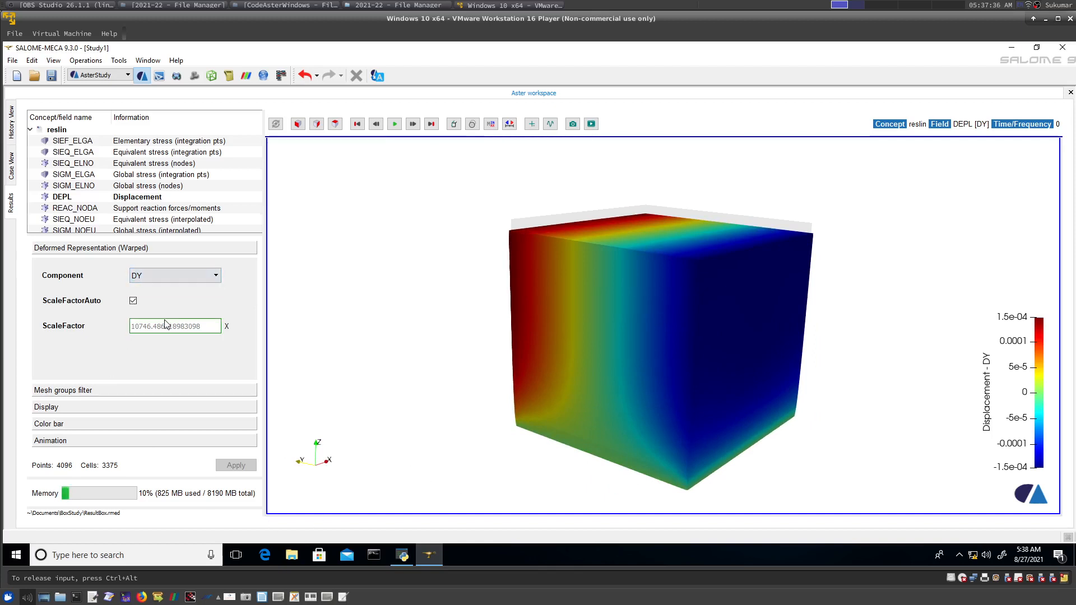
click(160, 274)
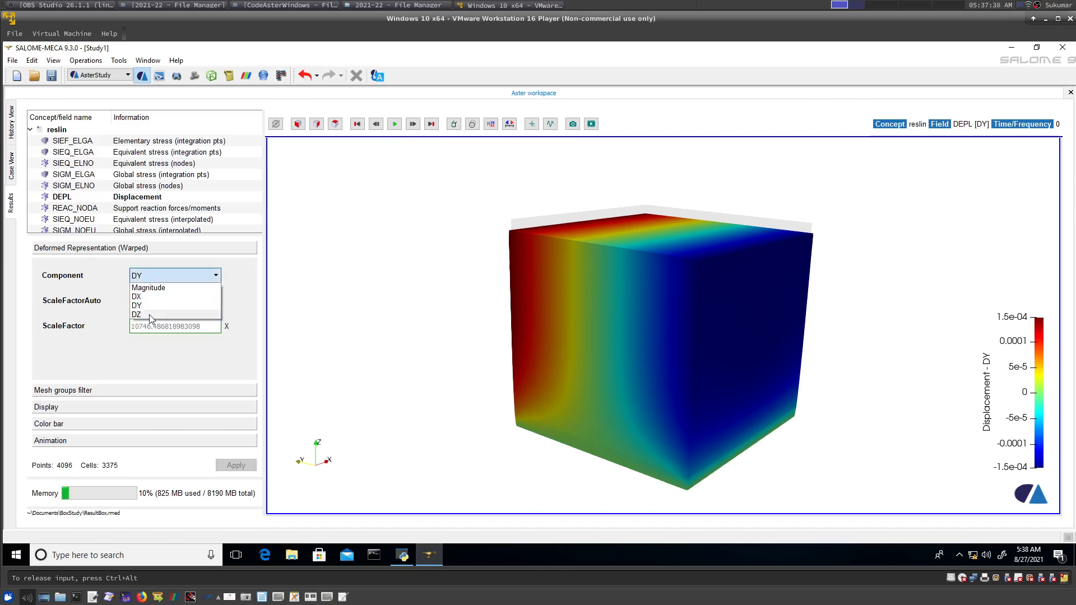
click(149, 316)
mouse_move(559, 325)
mouse_down()
mouse_move(521, 312)
mouse_move(528, 336)
mouse_move(567, 340)
mouse_up()
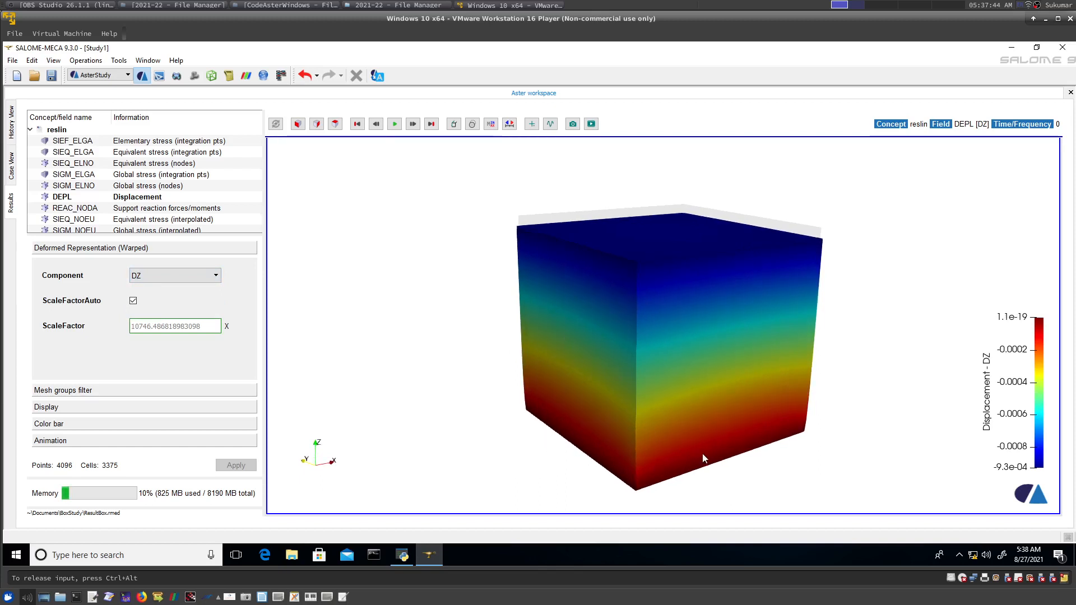
drag(703, 438, 728, 416)
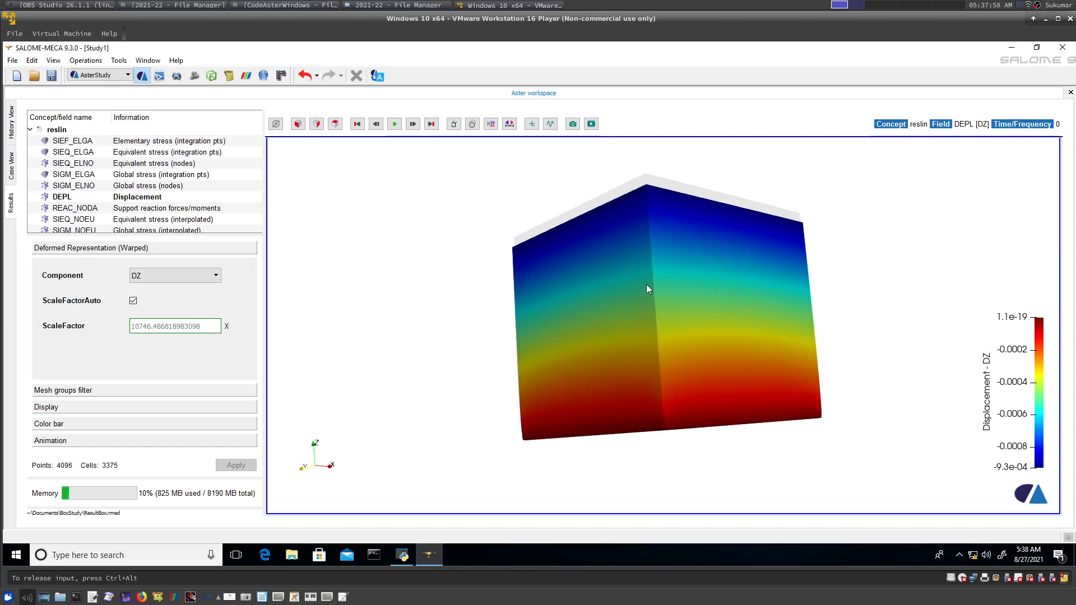
drag(646, 284, 703, 296)
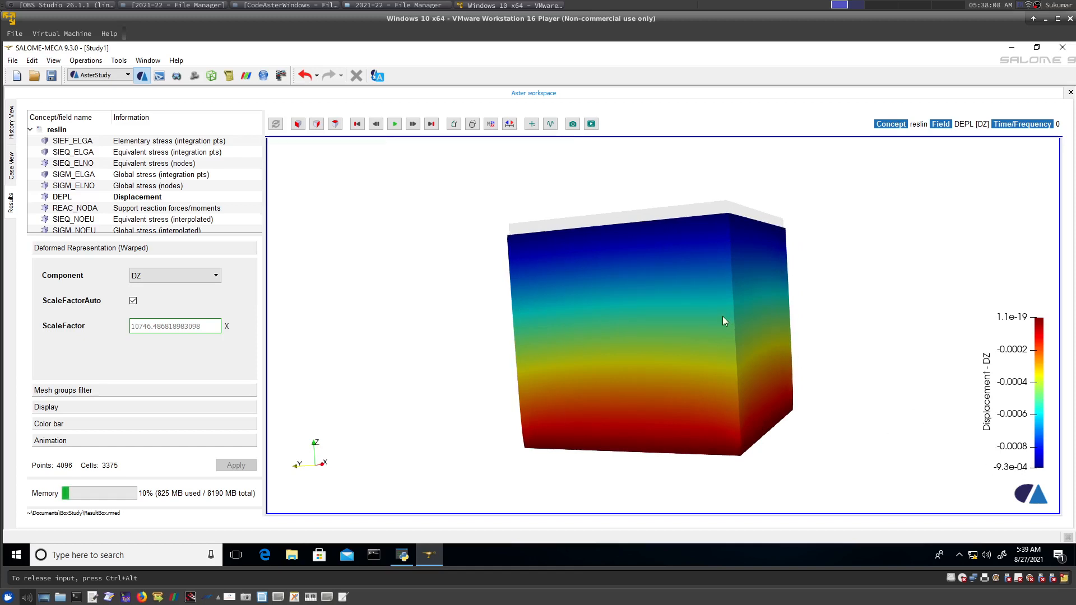
drag(701, 311, 670, 314)
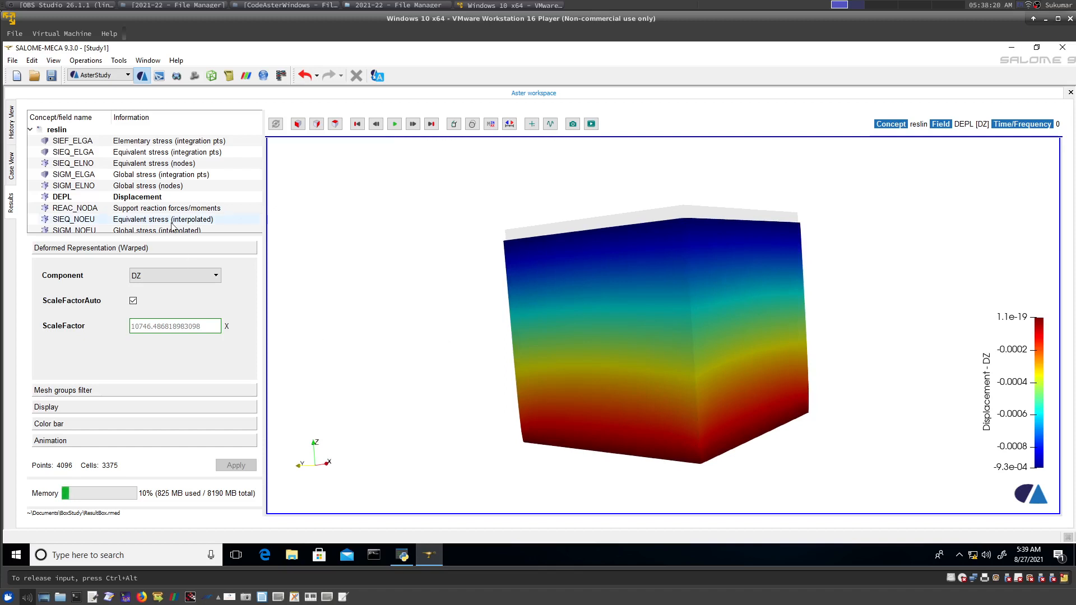
- Display the DZ component of the REAC_NODA support reactions and examine it on the box's base and side faces
scroll(163, 195, down, 1)
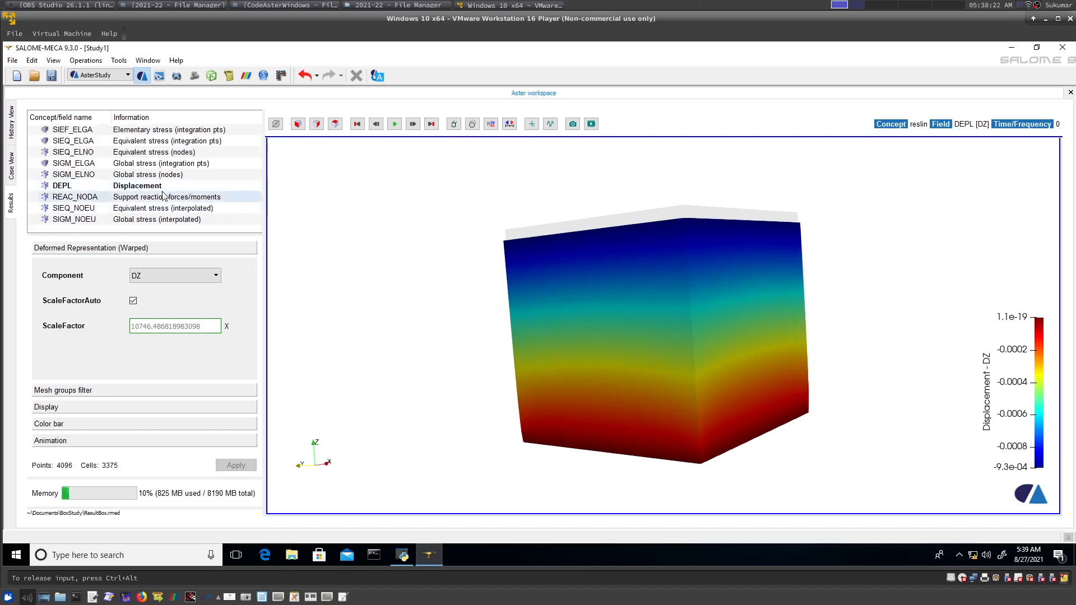
scroll(164, 195, up, 1)
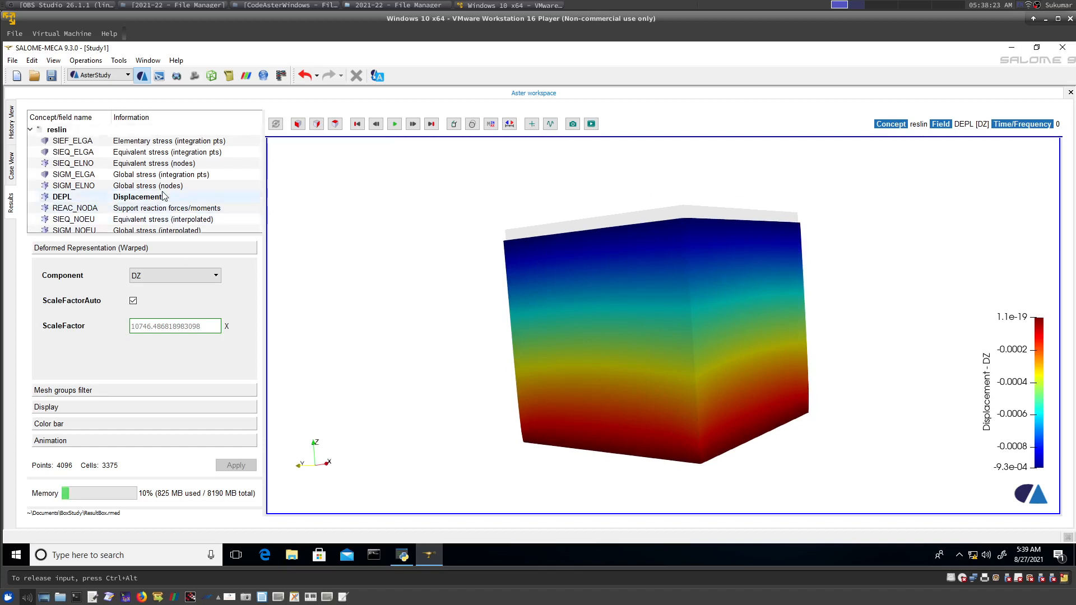
click(134, 210)
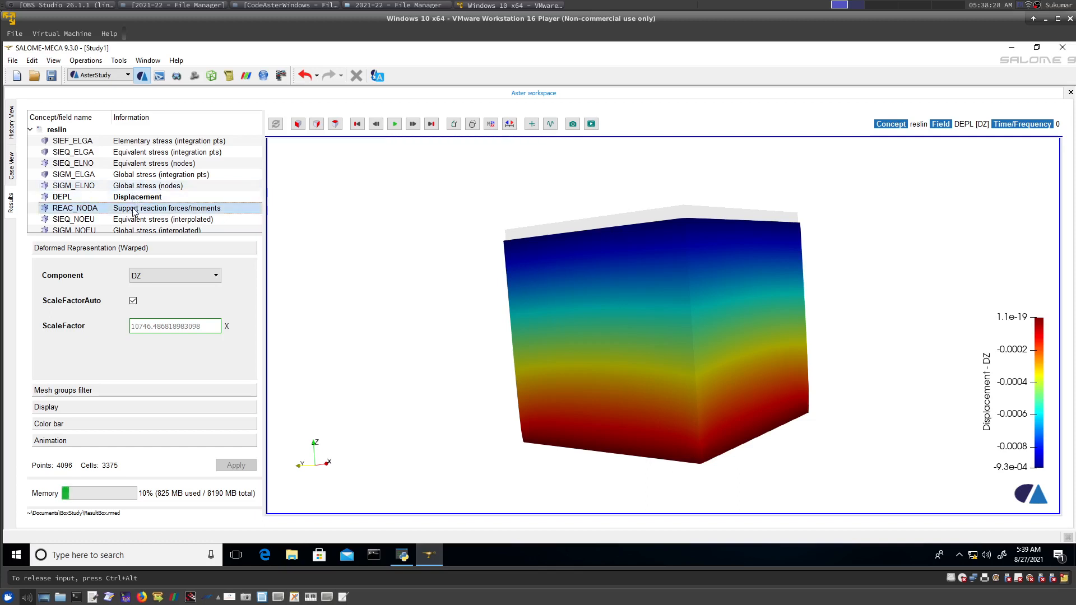
double_click(133, 210)
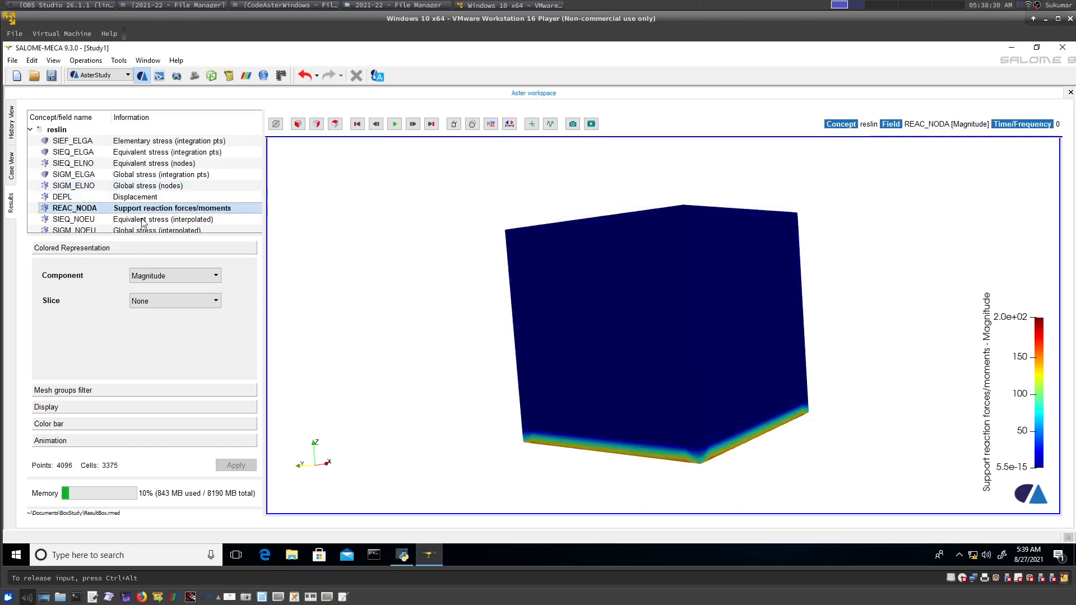
click(165, 277)
click(159, 313)
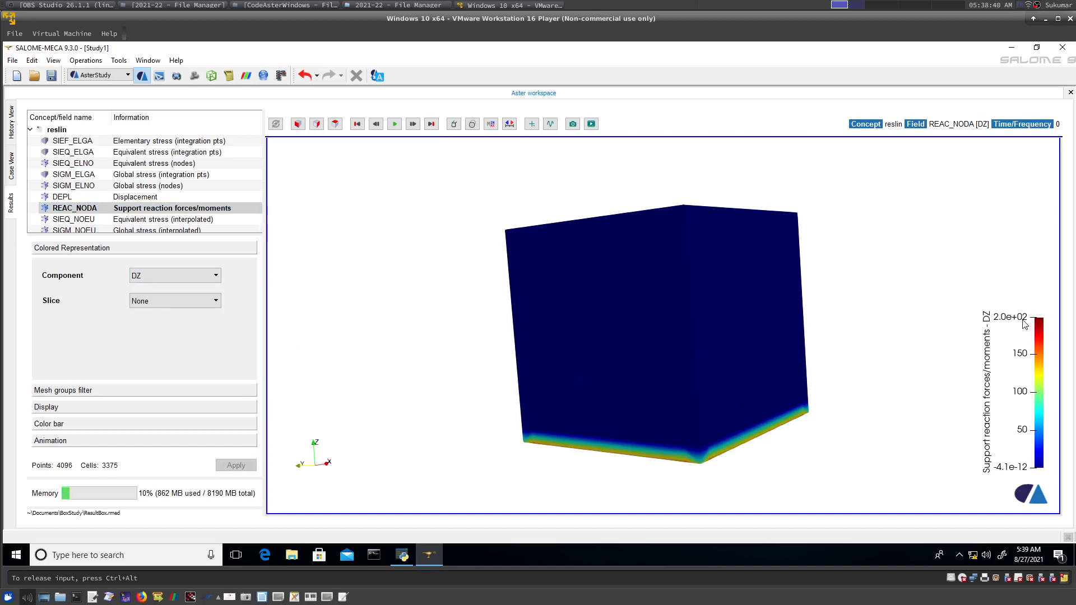
drag(670, 315, 662, 266)
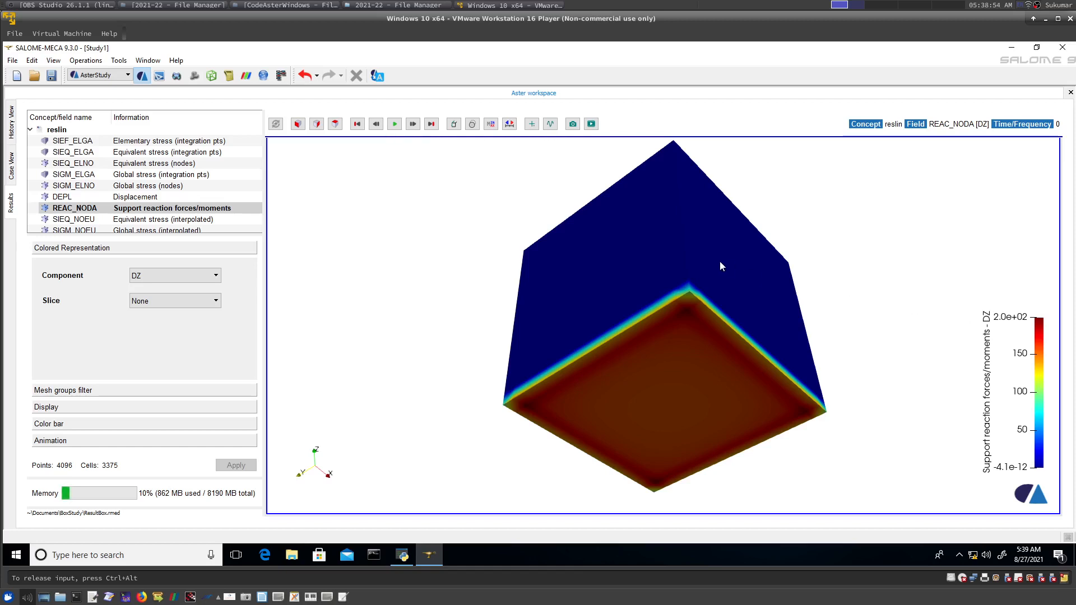
drag(632, 247, 674, 319)
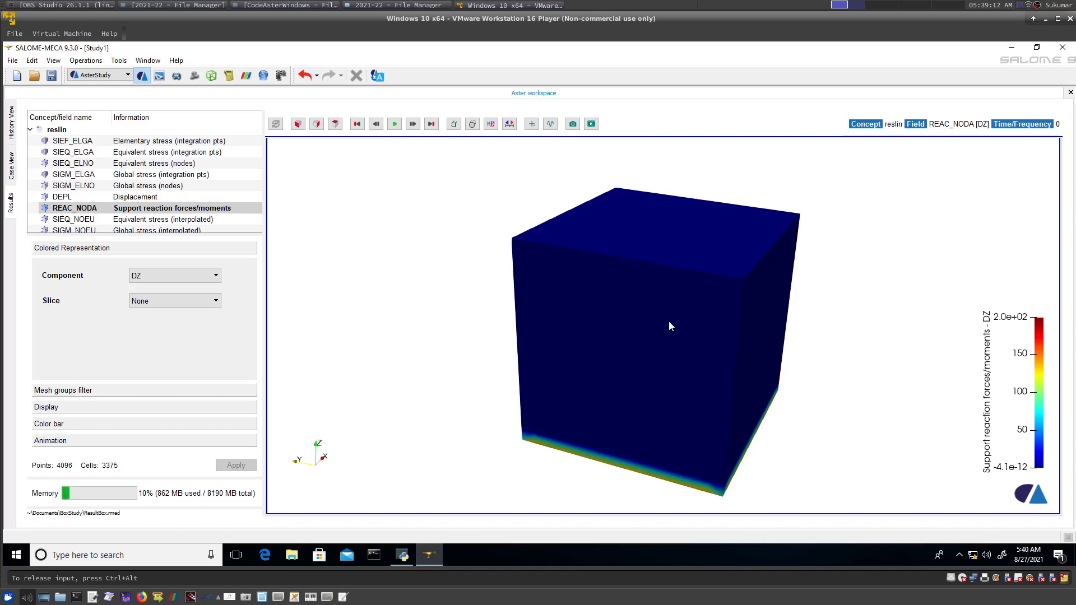
drag(666, 266, 616, 250)
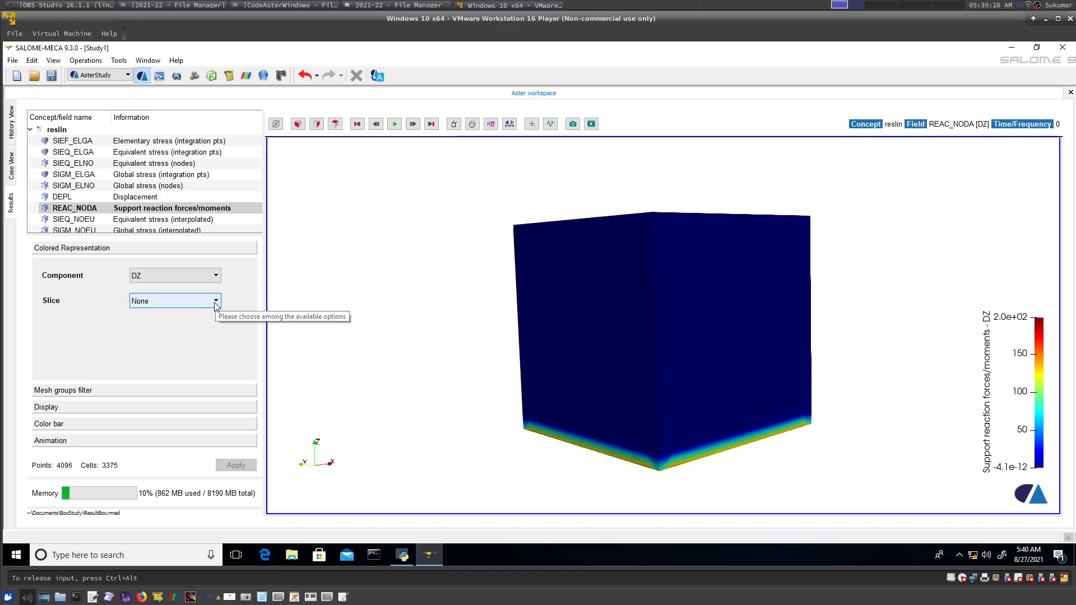
- Minimize the SALOME-MECA window and the python3.exe console to reach the Windows desktop
click(1011, 49)
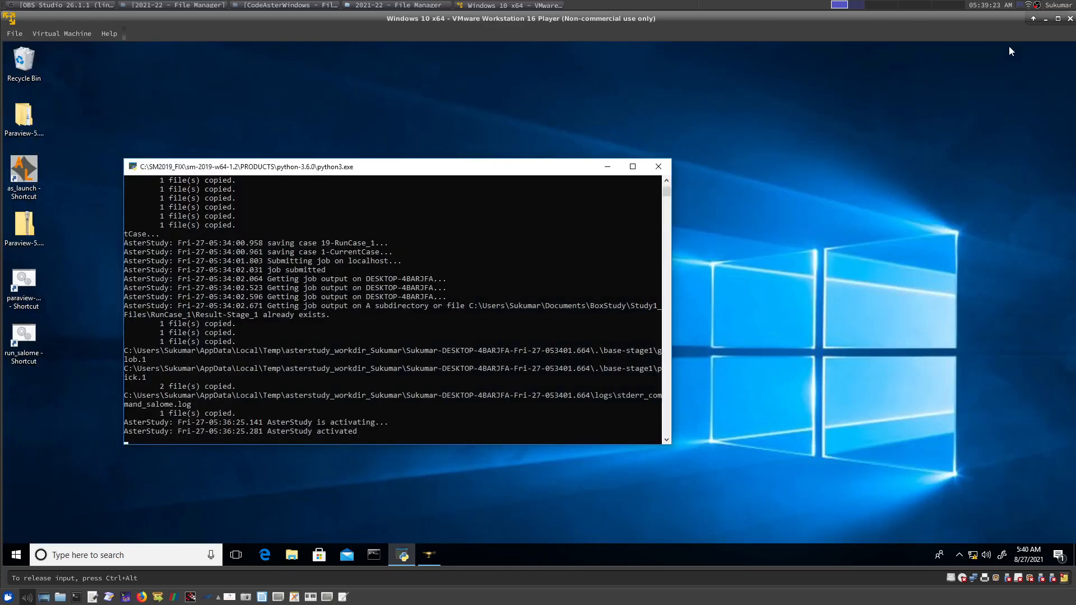
click(606, 167)
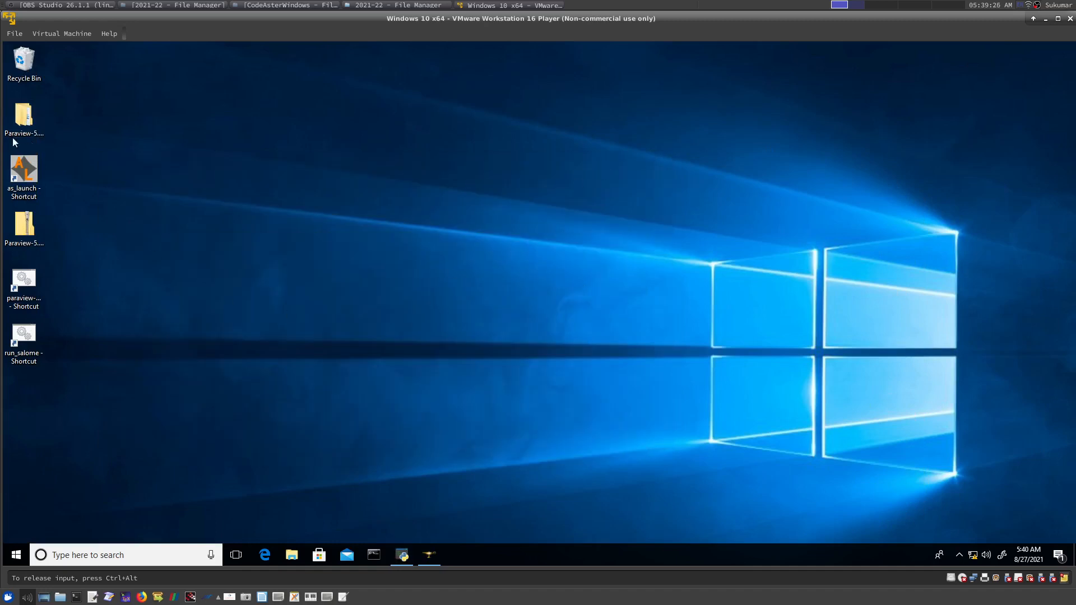
- Open the BoxStudy folder under Documents in File Explorer and select the Reaction output file
click(290, 554)
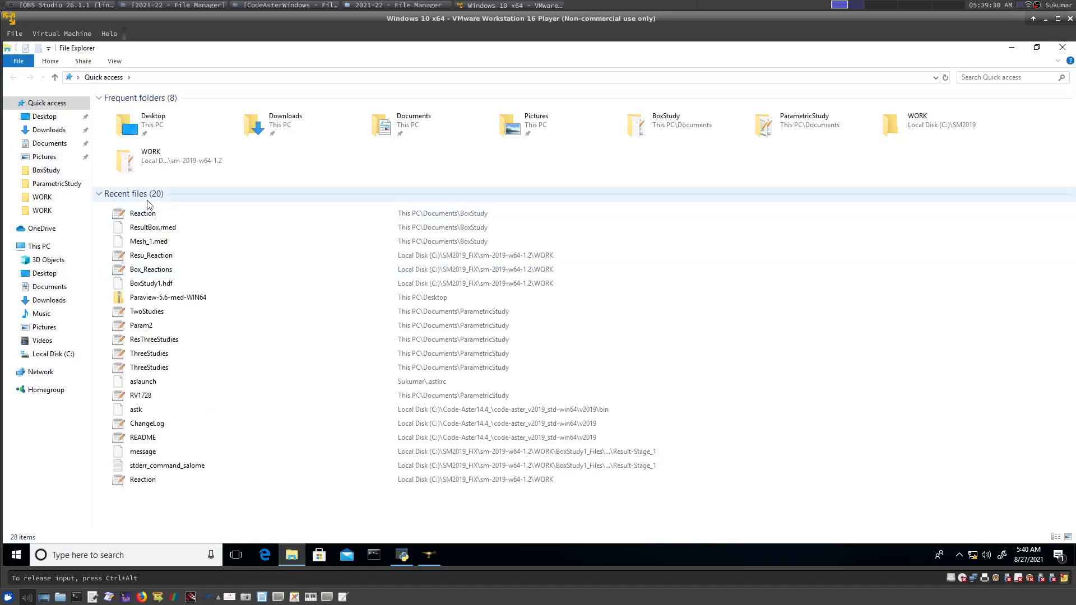
click(49, 143)
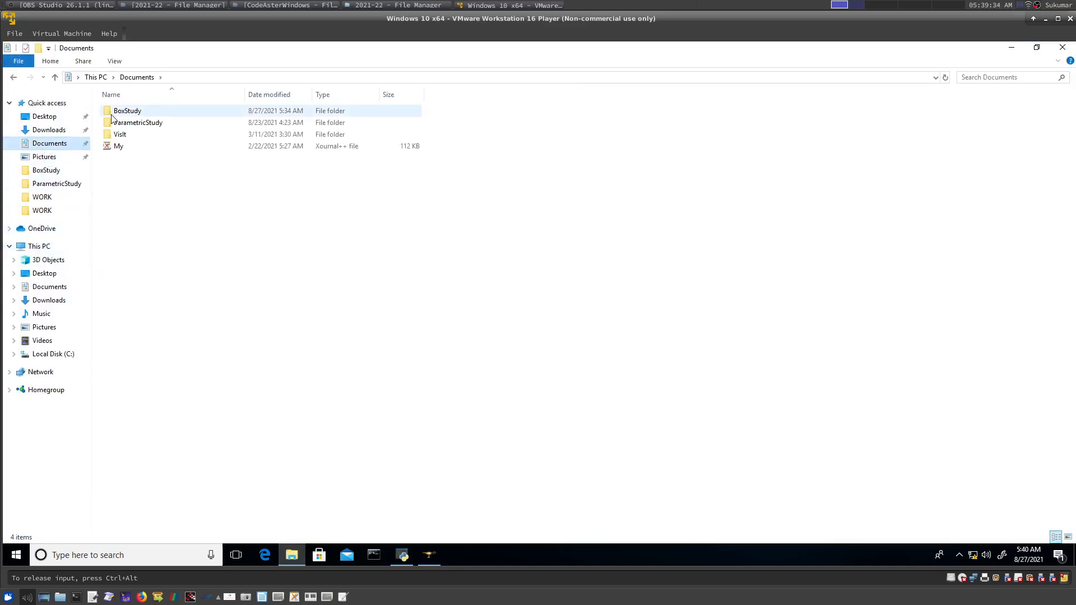
double_click(116, 116)
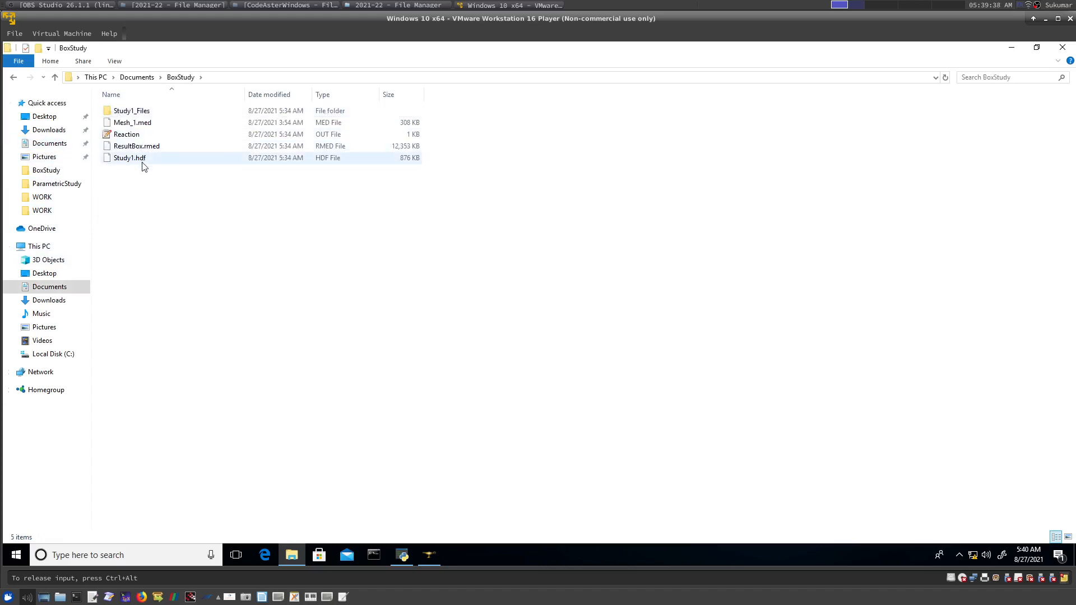
click(124, 135)
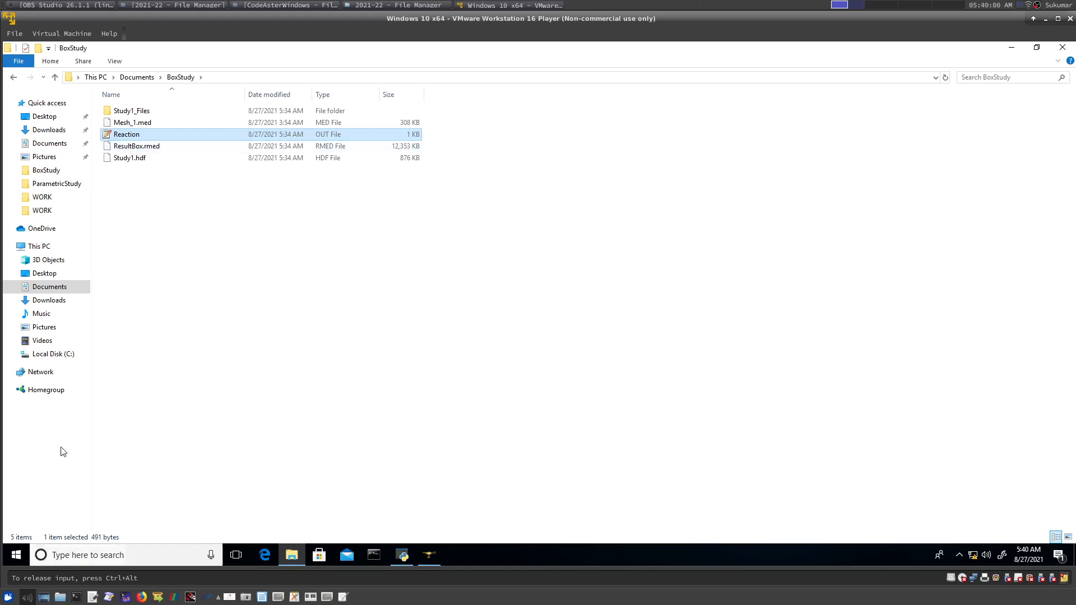
- Launch the gedit Text Editor and write "gedit for Windows" in the blank document
click(16, 556)
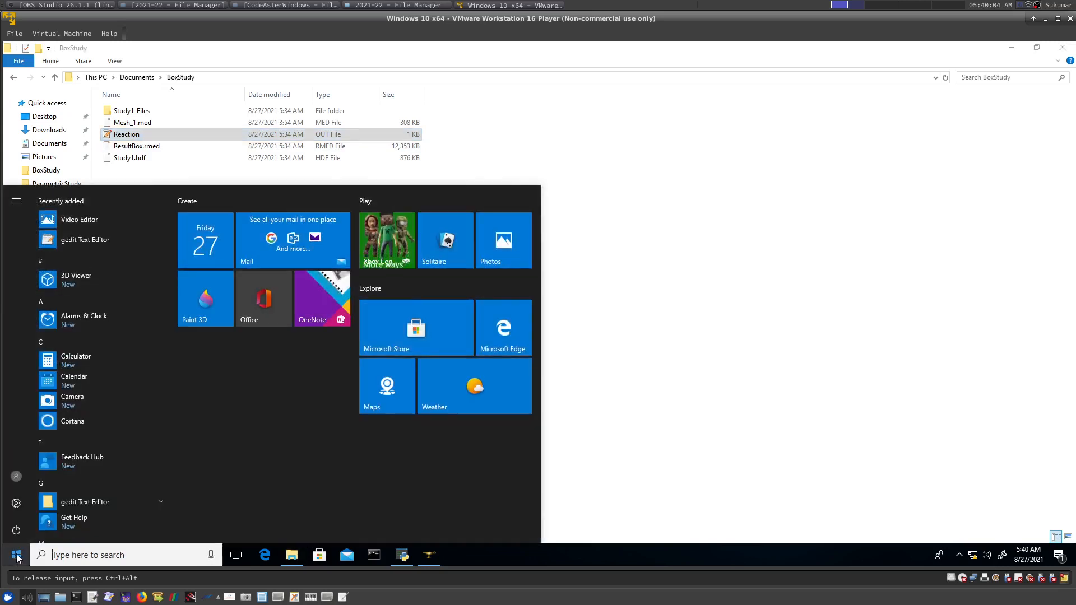
click(78, 503)
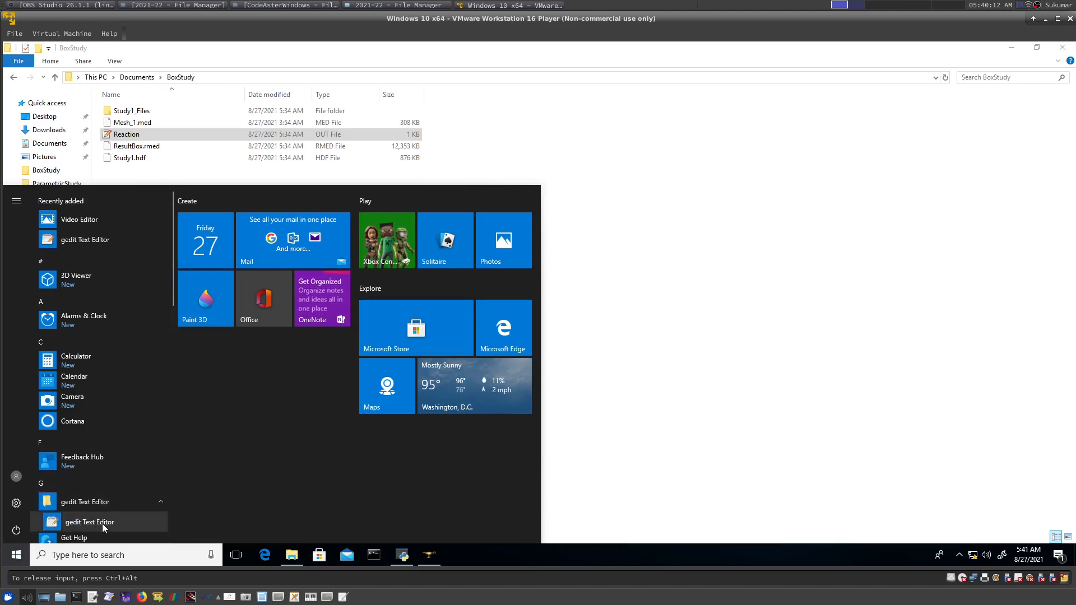
click(102, 523)
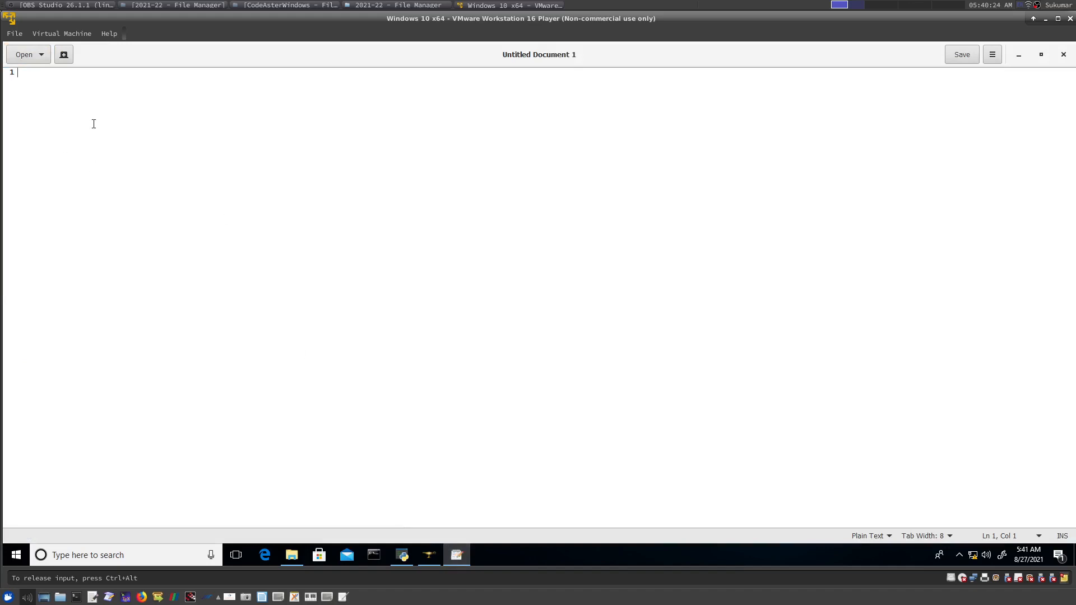
text(gedit for)
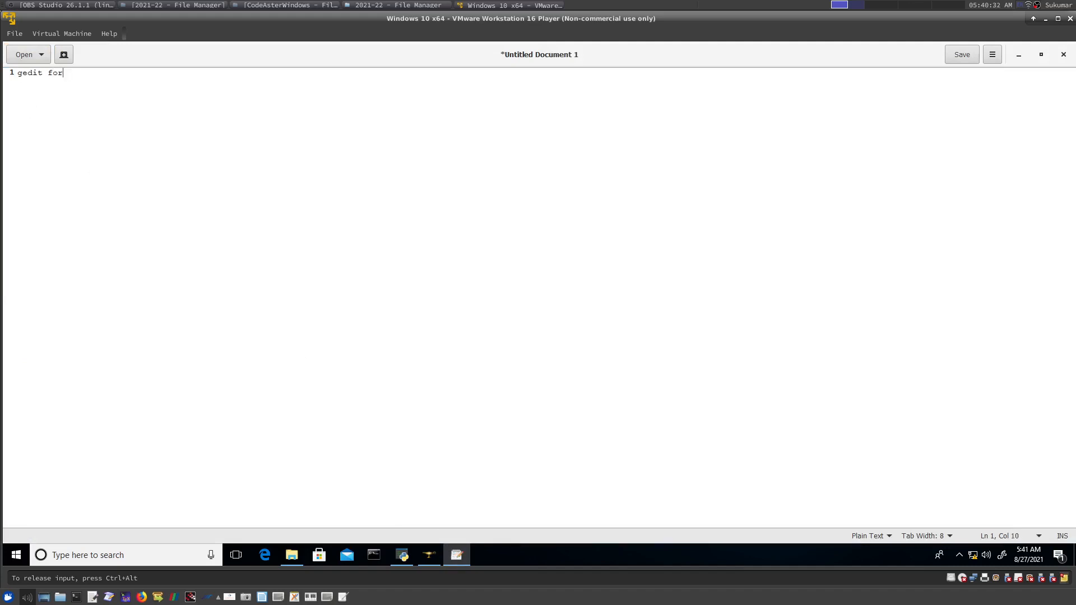
text( Windows)
- Close the untitled gedit document without saving its text
click(1063, 56)
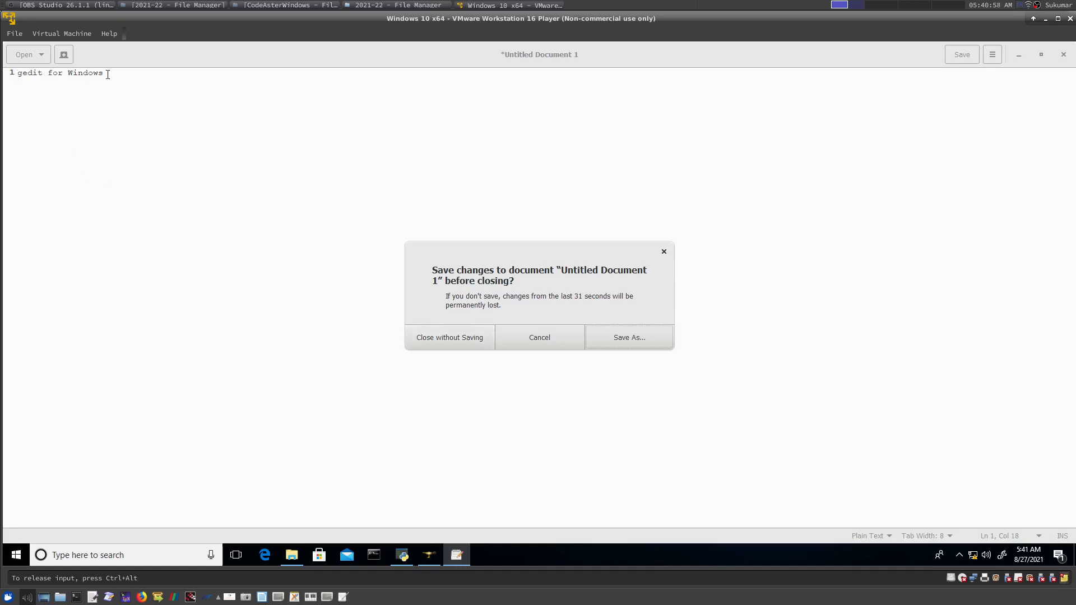
click(538, 341)
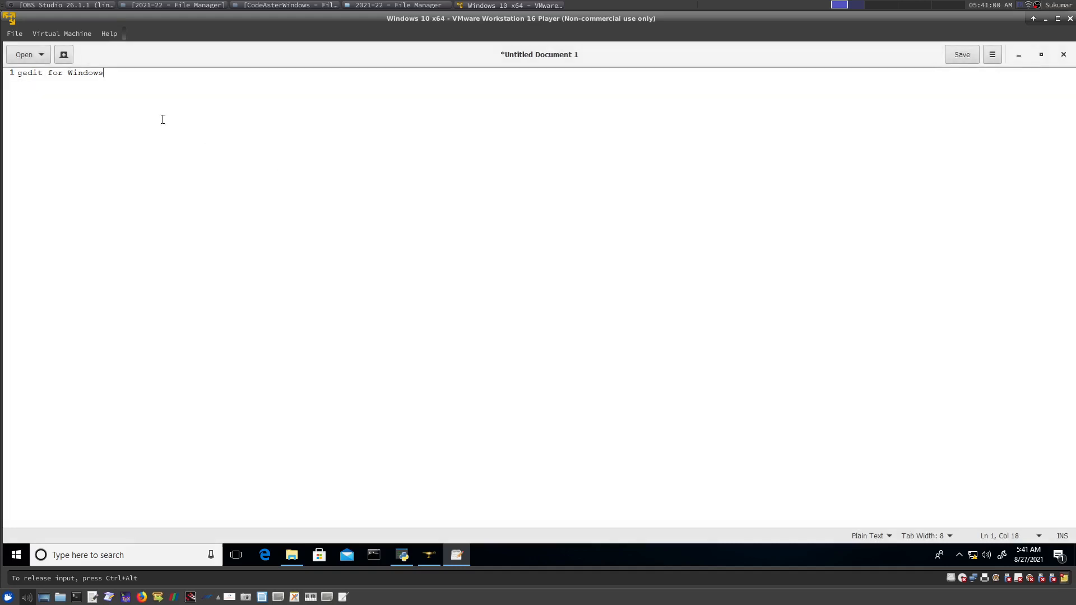
drag(13, 73, 103, 73)
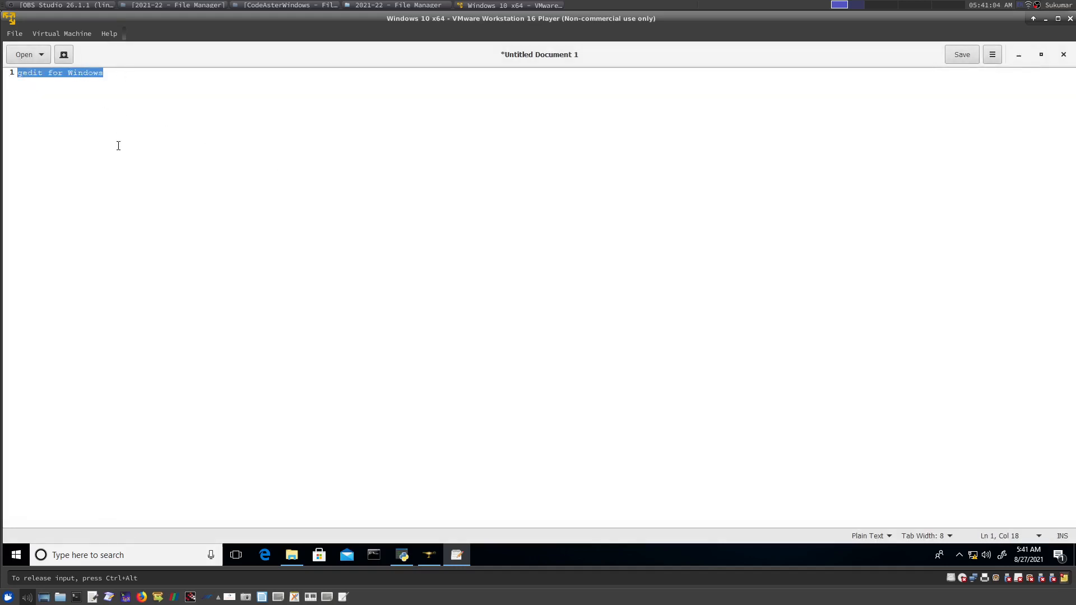
key(ctrl+alt)
click(1063, 55)
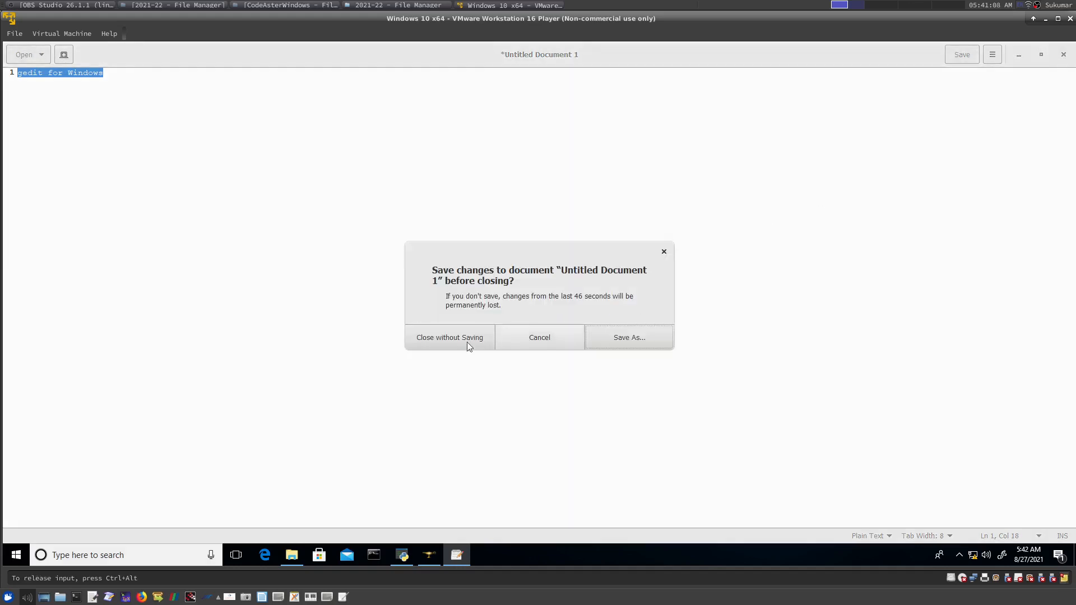
click(456, 344)
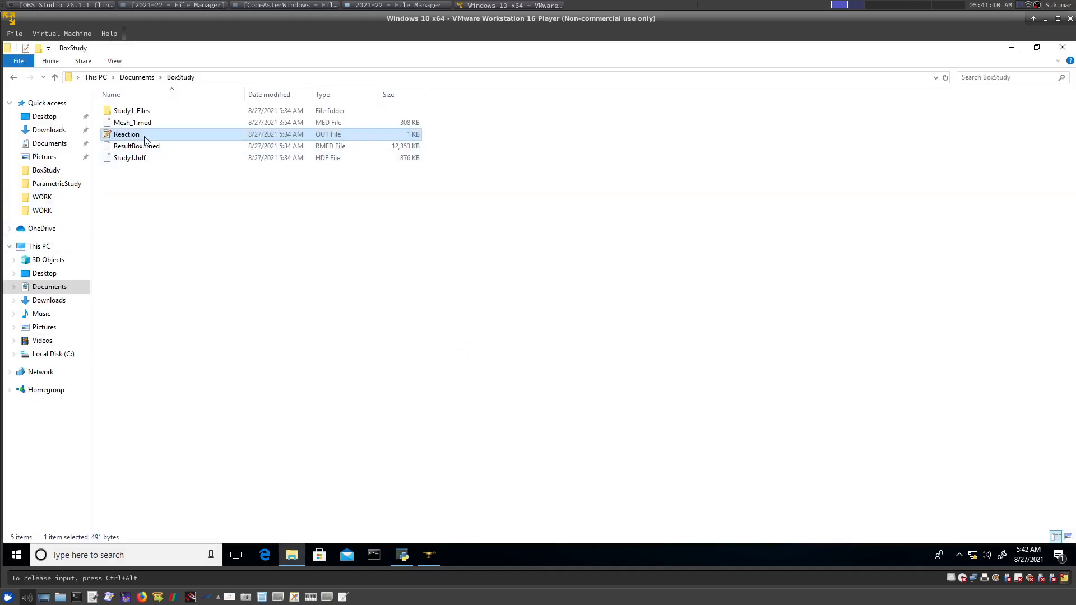
- Open the Reaction file from the BoxStudy folder, read the summed reactions, and return to SALOME-MECA
double_click(129, 135)
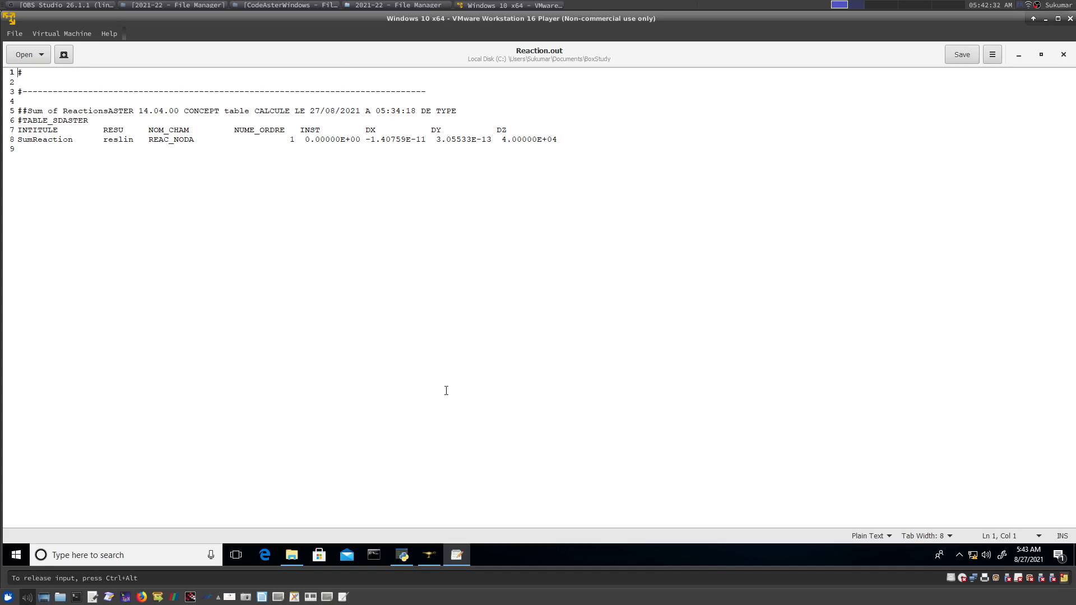
click(438, 560)
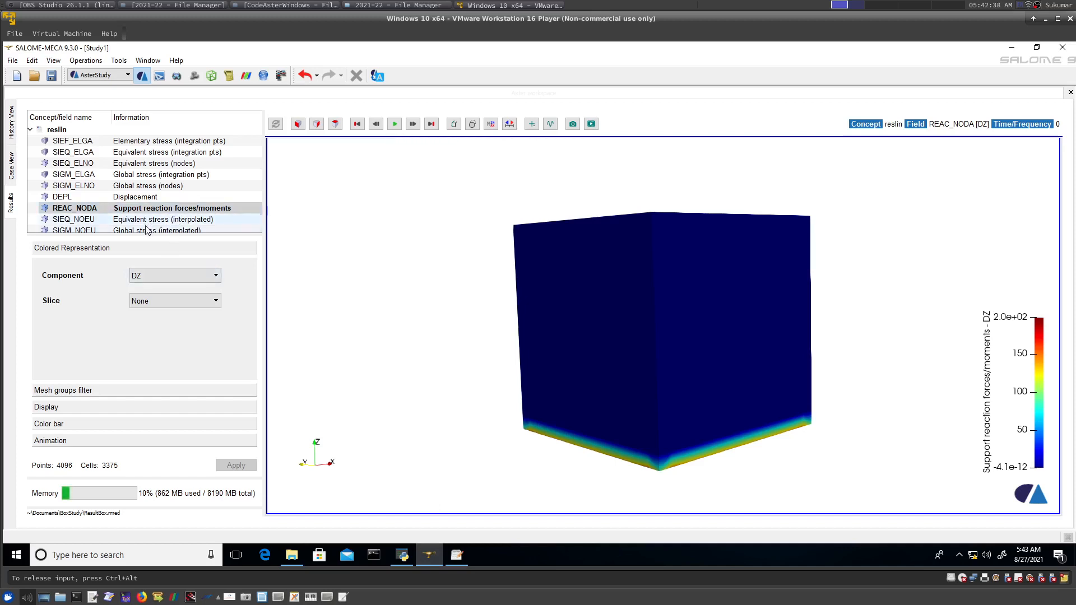
- Display the SIZZ component of the SIGM_ELGA global stress field and examine it on the box's top, base and side faces
click(150, 143)
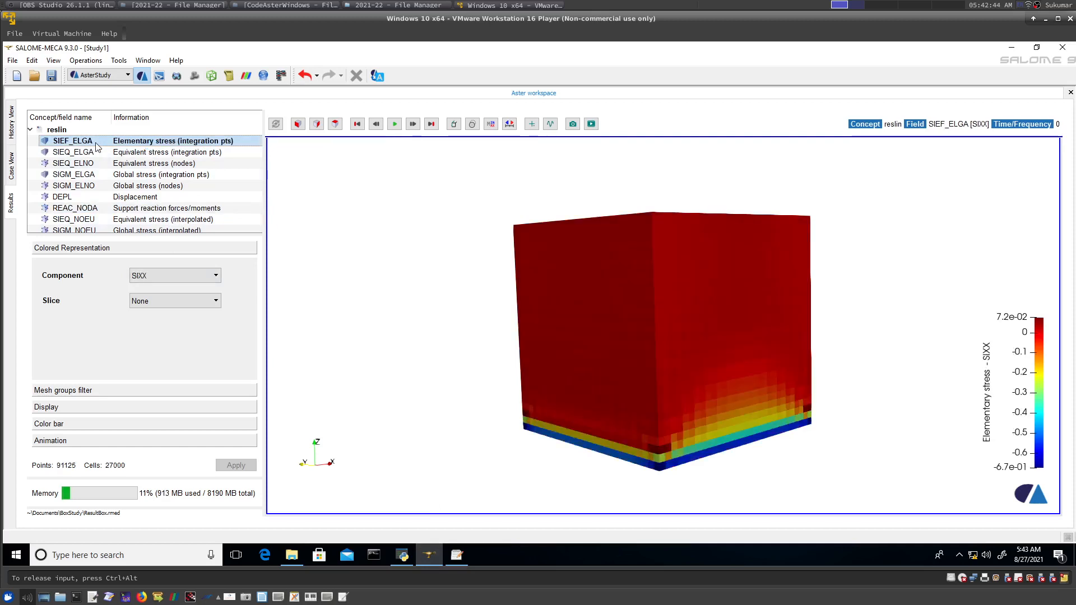
scroll(84, 227, down, 1)
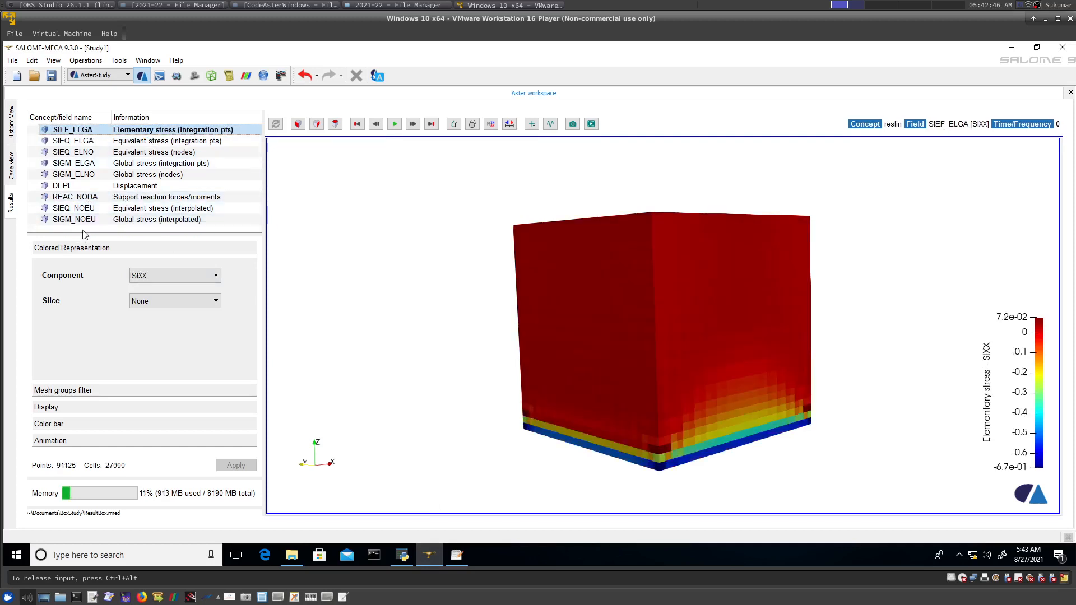
click(140, 165)
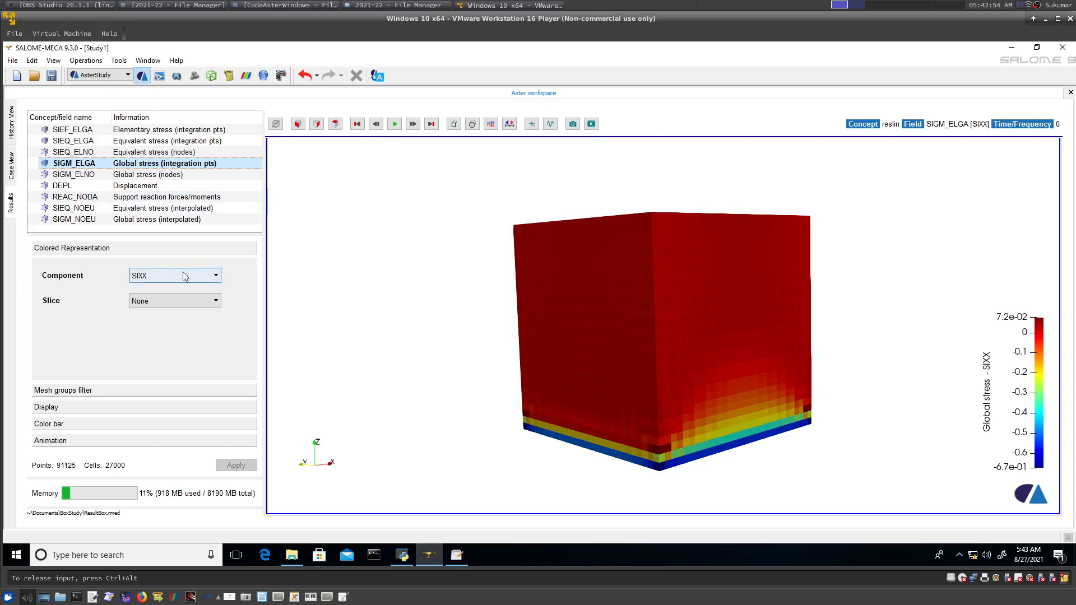
click(216, 276)
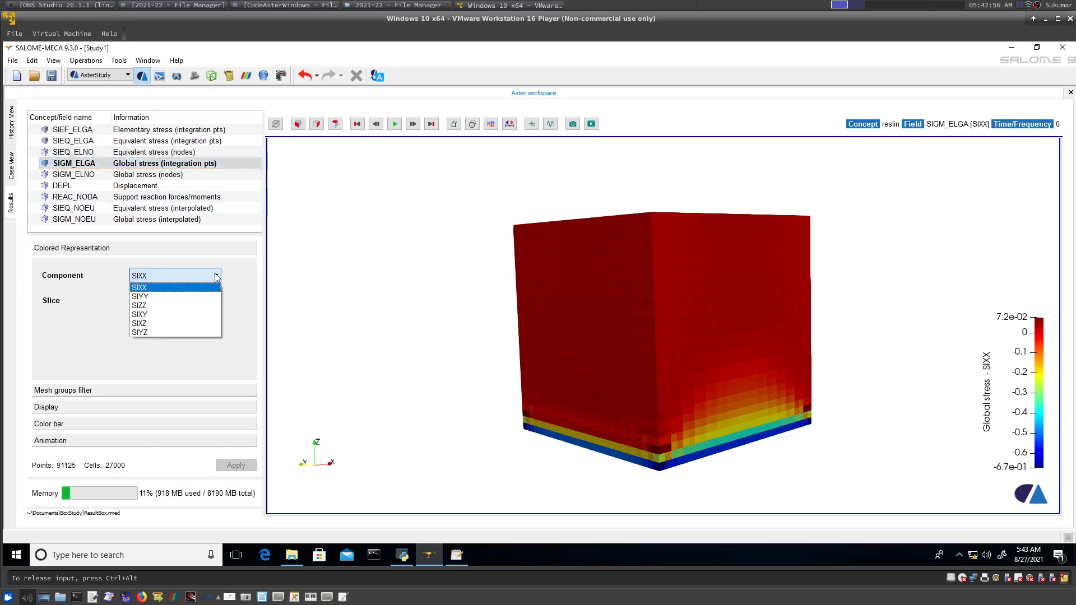
click(191, 306)
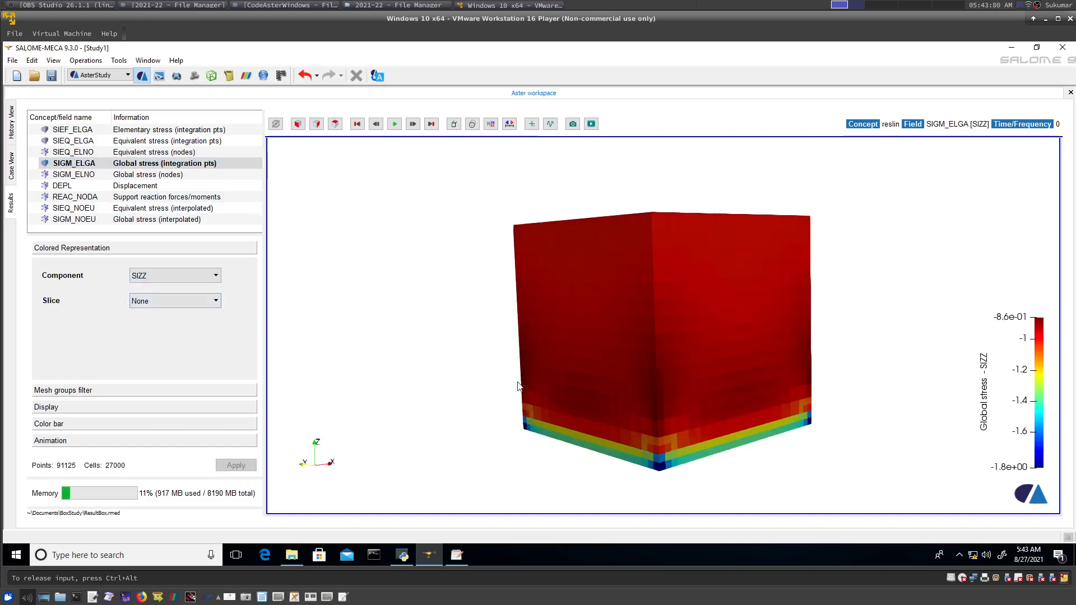
drag(576, 376, 588, 404)
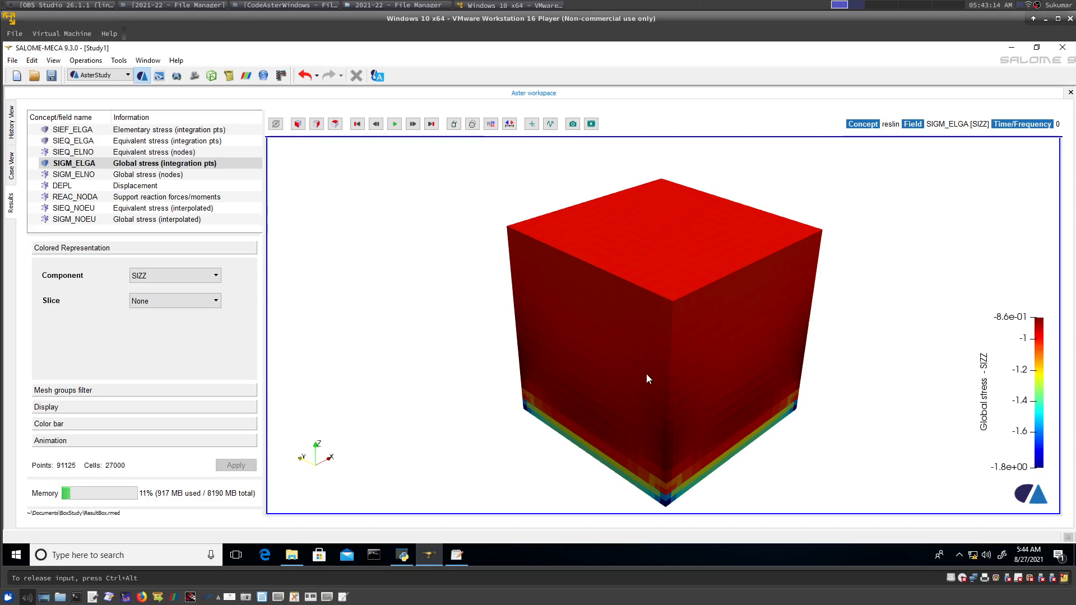
drag(640, 335, 630, 301)
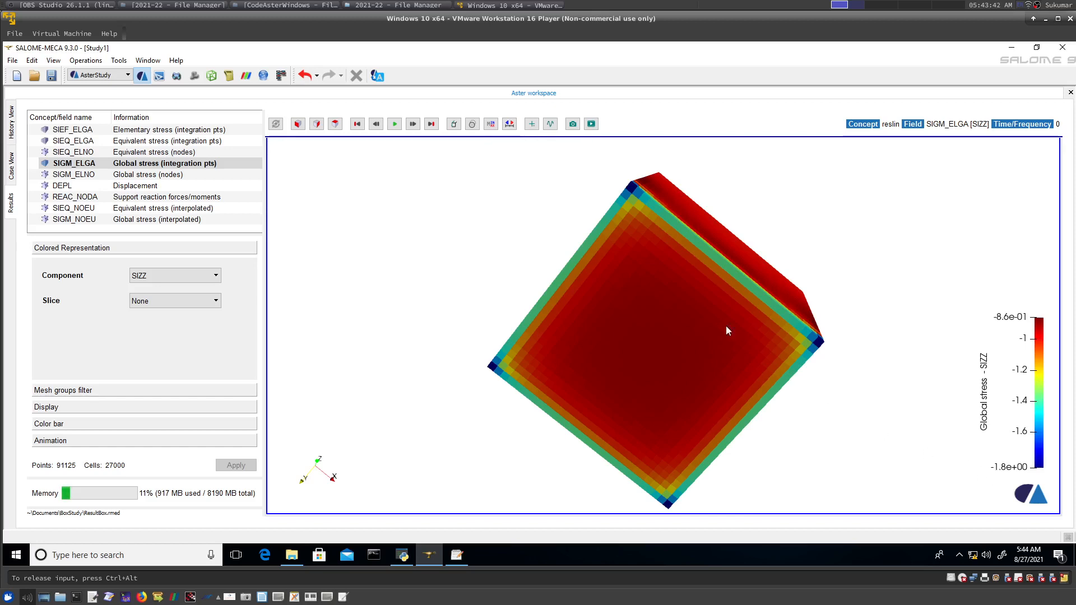
drag(595, 287, 670, 325)
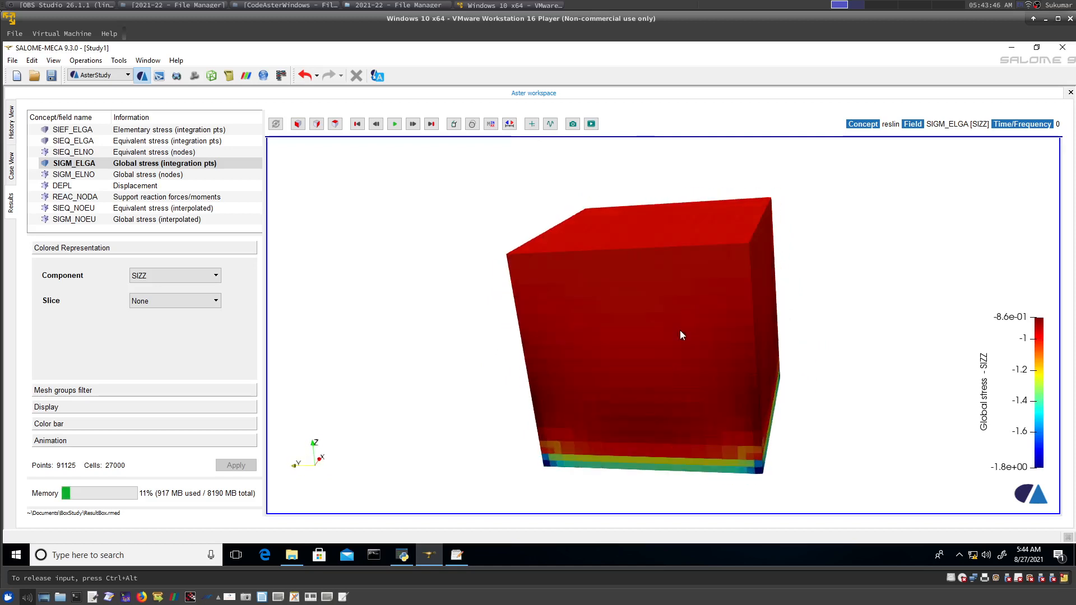
- Display the SIXX and SIYY components of the SIGM_ELGA global stress in turn and compare their distribution near the base
click(216, 275)
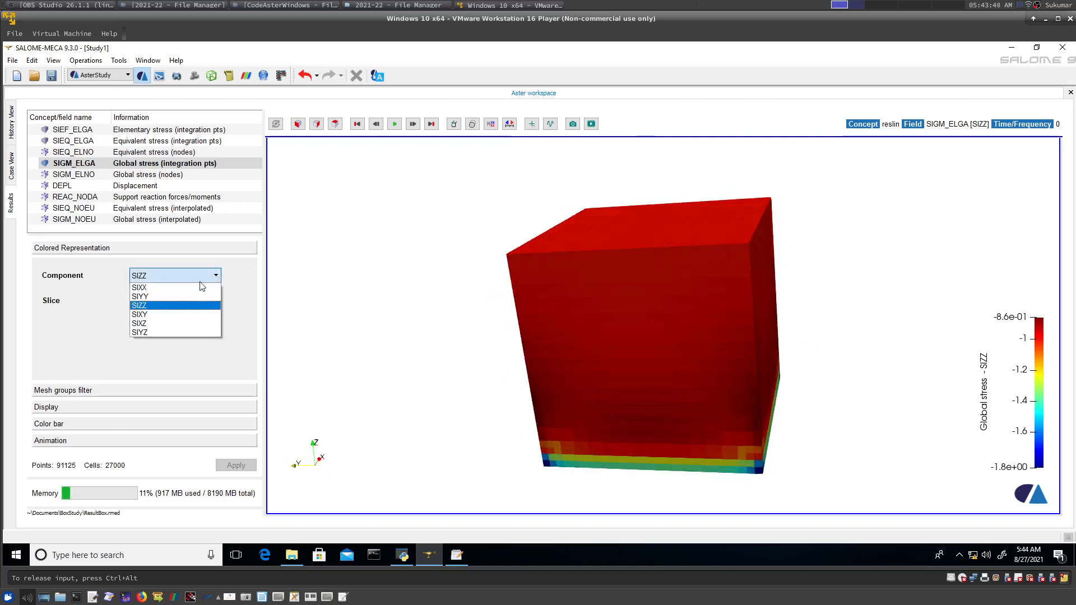
click(173, 287)
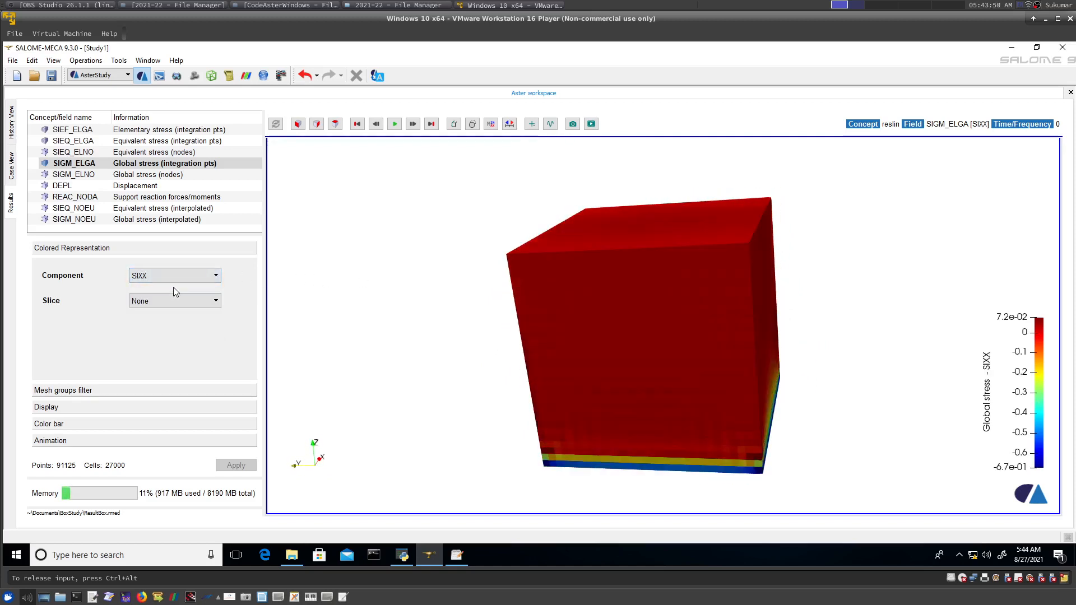
drag(614, 352, 613, 349)
click(171, 274)
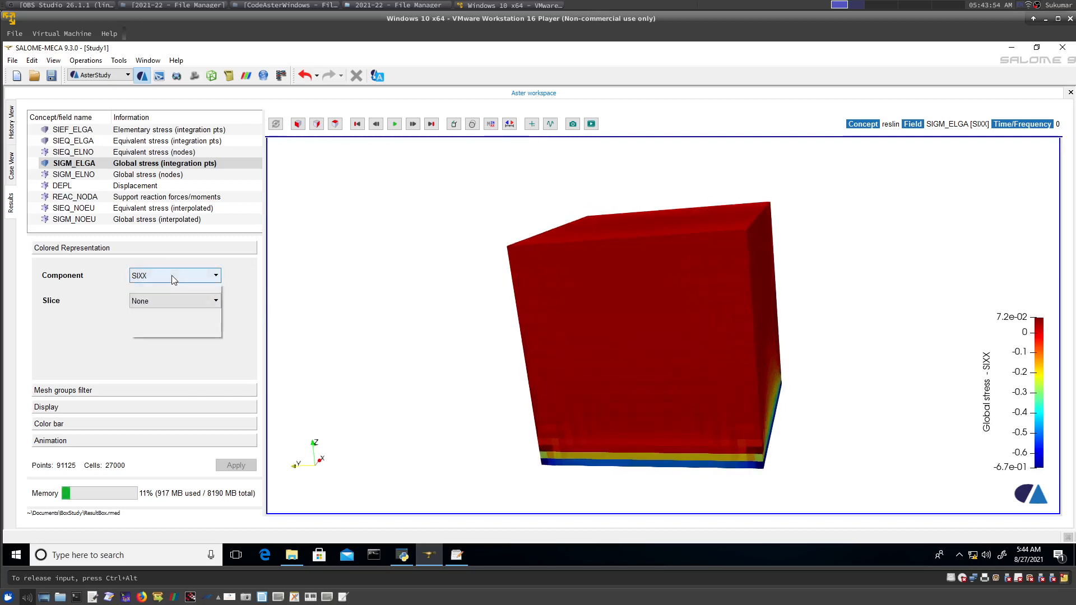
click(170, 295)
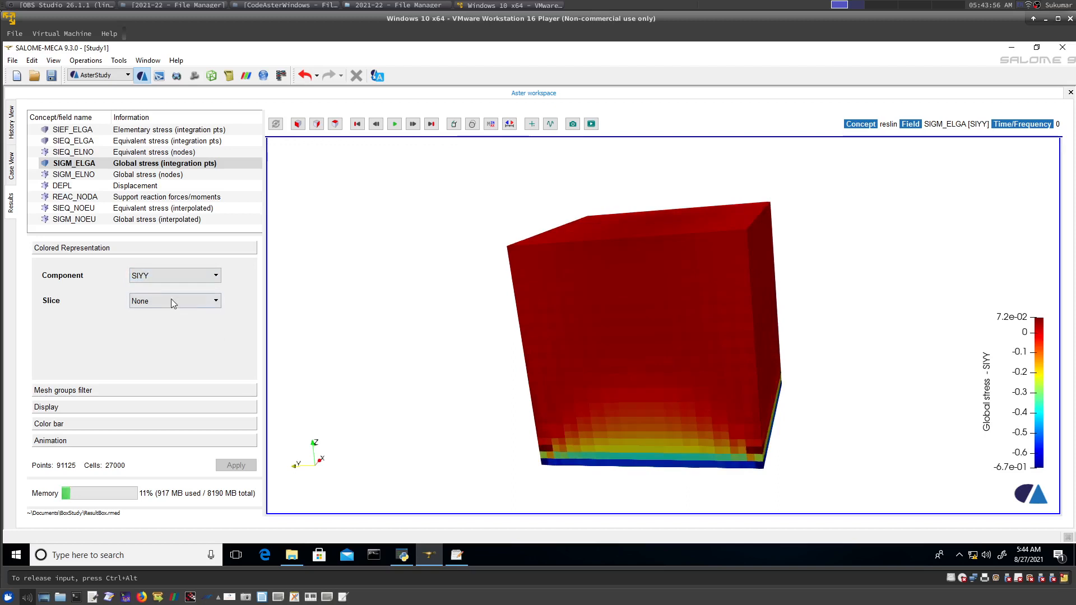
- Display the SIXY shear component of the SIGM_ELGA global stress and examine it on the box's side faces
click(206, 276)
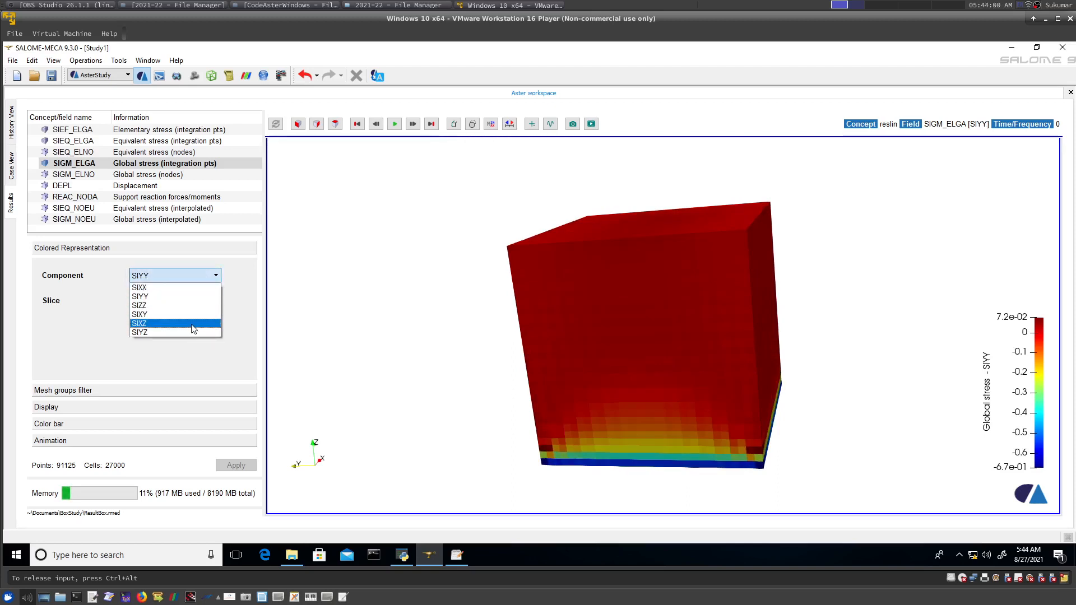
click(191, 314)
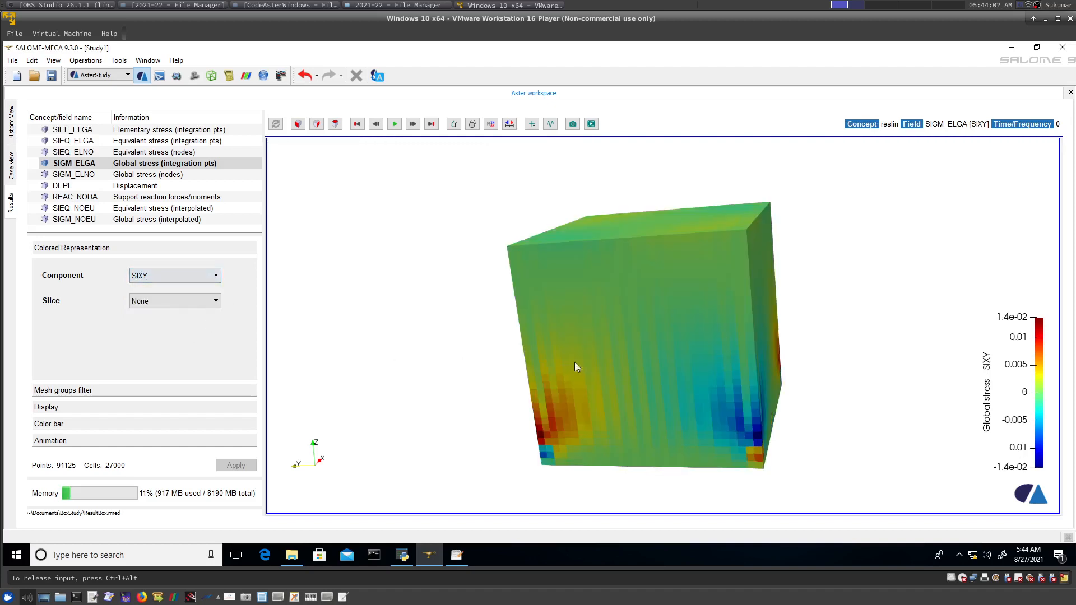
drag(678, 368, 670, 337)
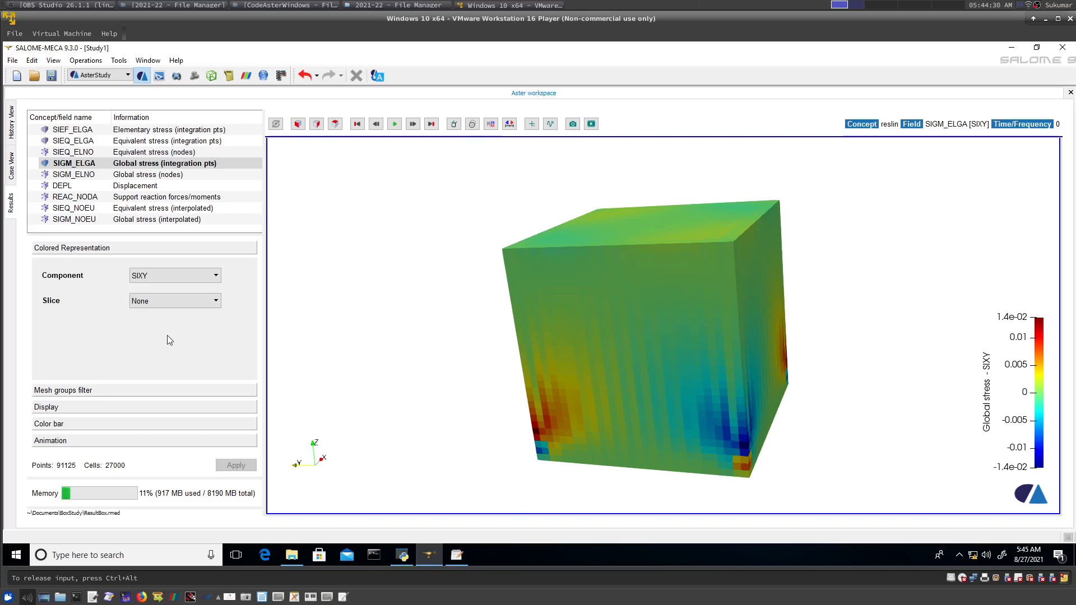
- Display the SIXZ shear component of the SIGM_ELGA global stress and examine it on the box from above
click(179, 277)
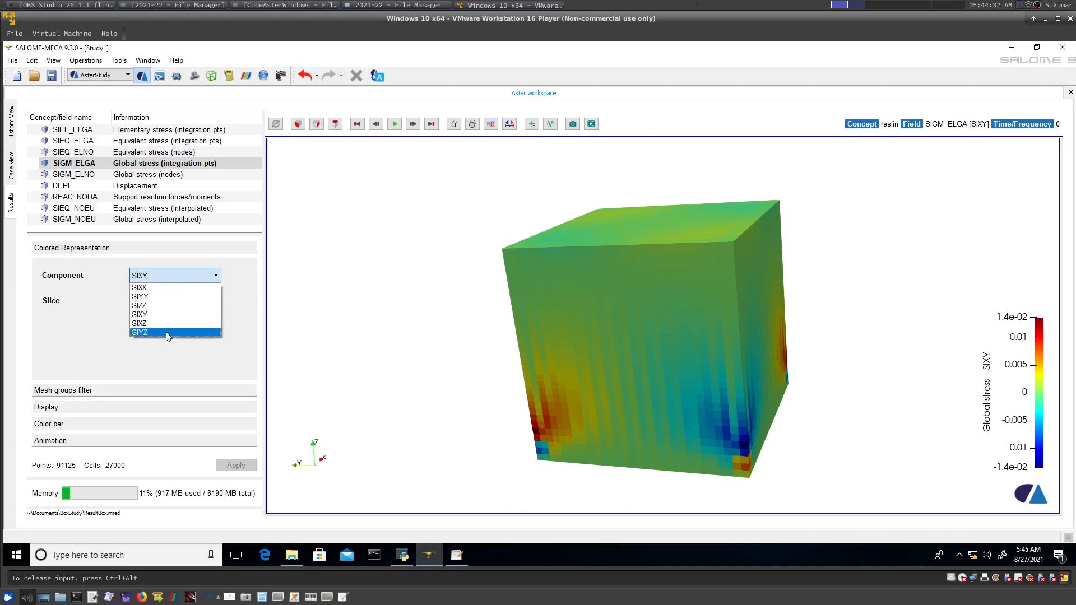
click(206, 323)
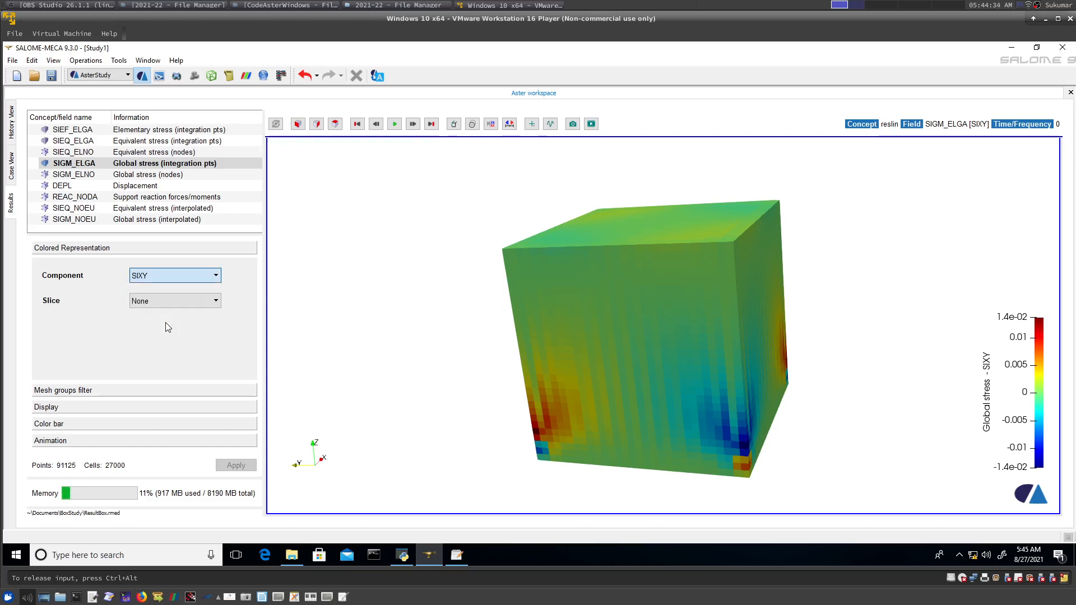
drag(588, 322, 536, 366)
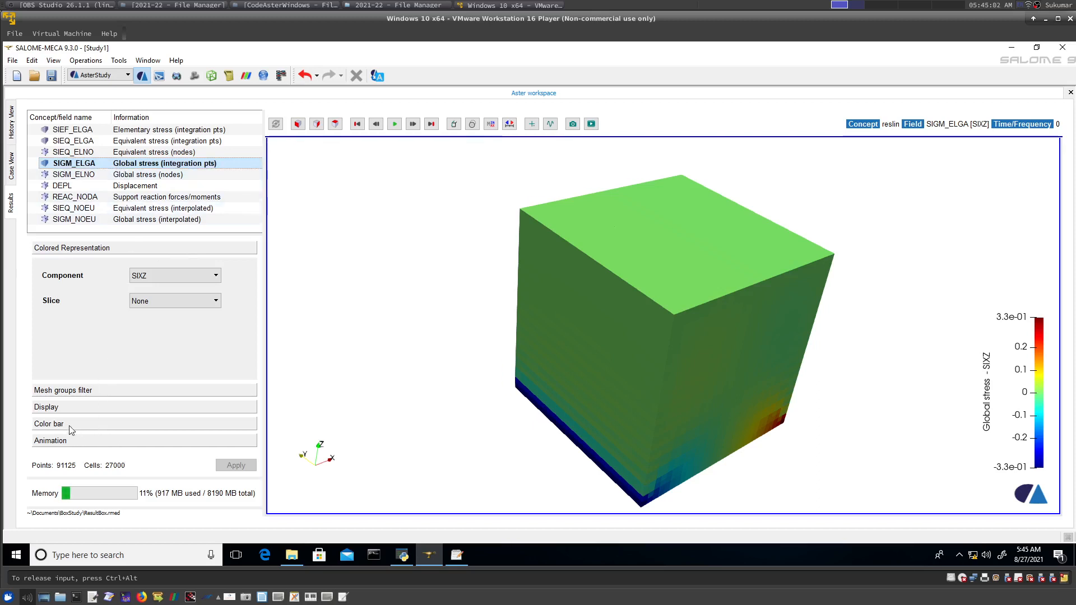
- Set the opacity of the displayed SIXZ stress result to 50 %
click(66, 410)
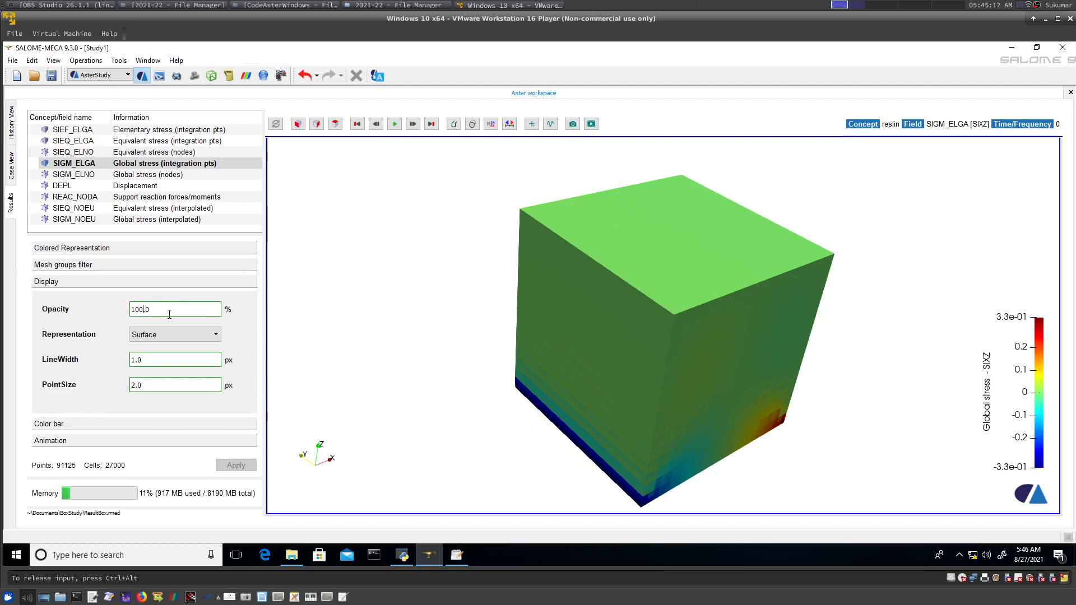
key(BackSpace)
key(BackSpace)
key(BackSpace)
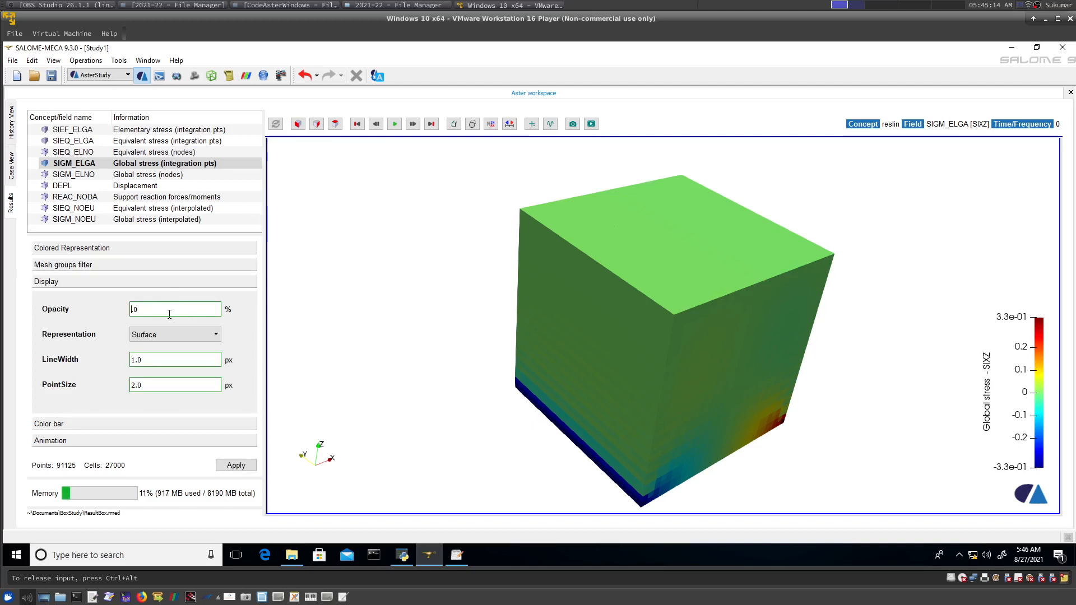
text(50)
click(235, 464)
click(236, 465)
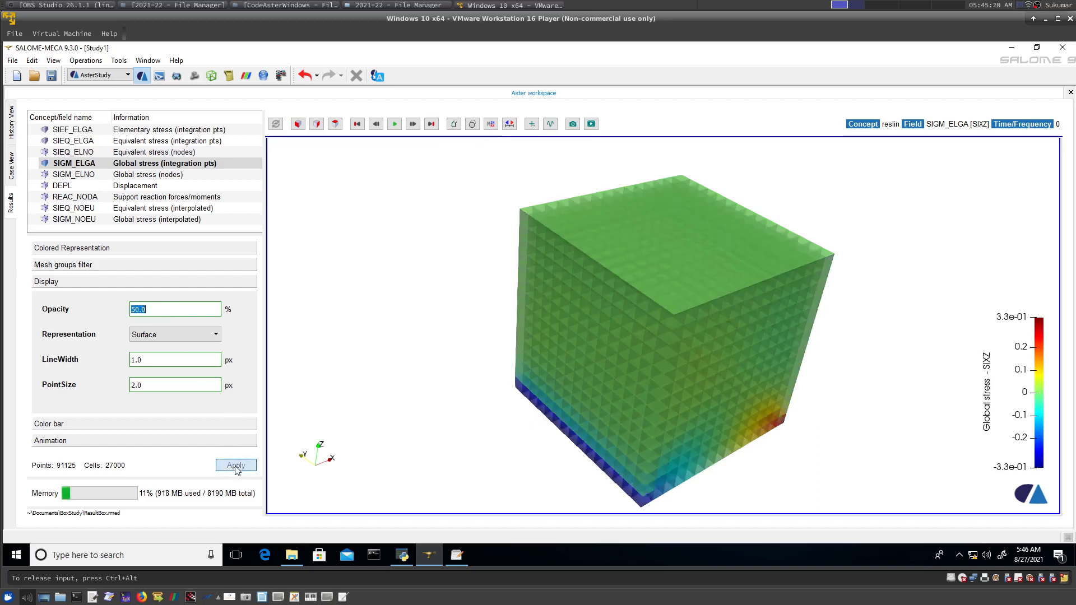
- Examine the interior cells of the semi-transparent box from above and up close in the SIXZ stress display
click(626, 353)
drag(569, 274, 570, 273)
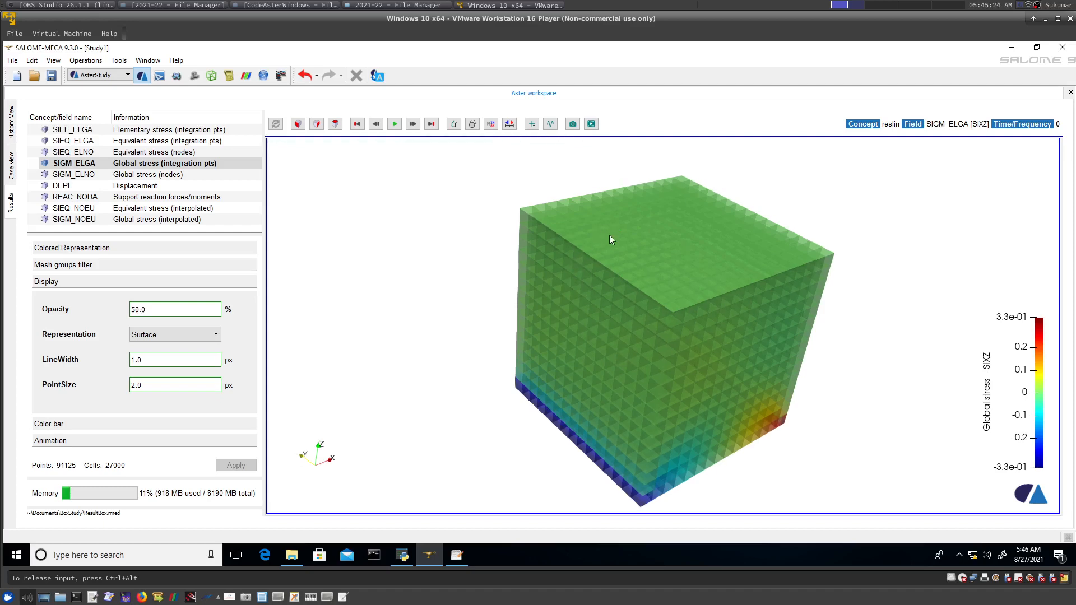
drag(653, 281, 655, 261)
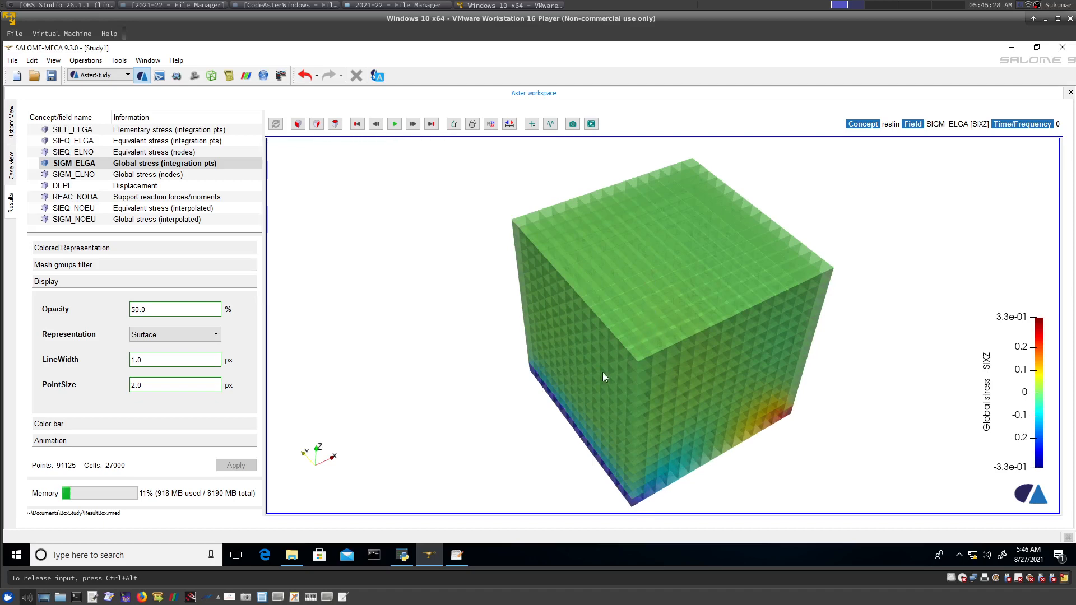
drag(632, 309, 644, 281)
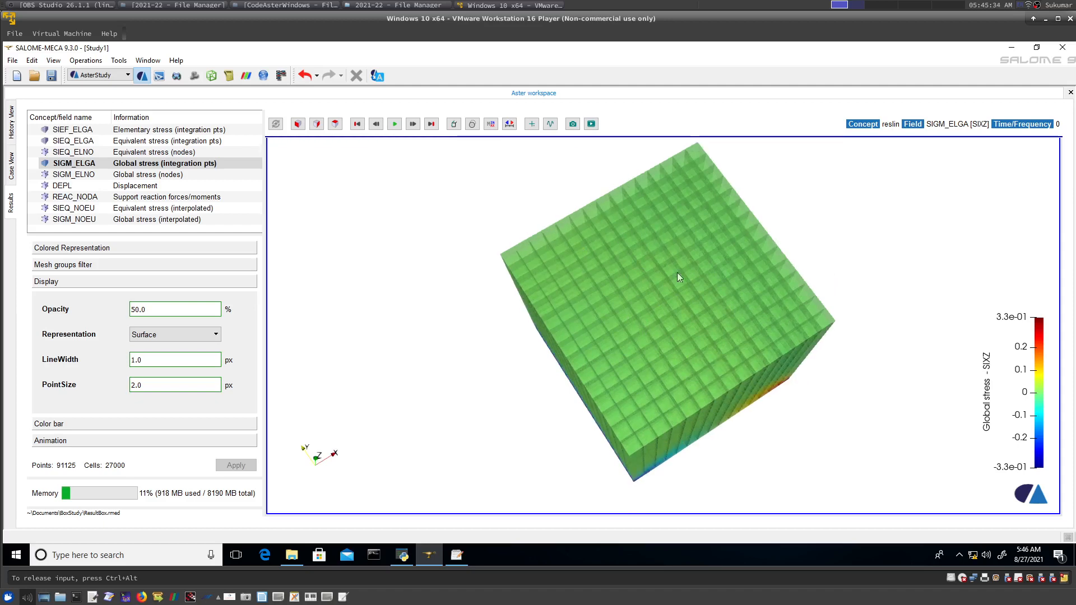
right_drag(707, 378, 708, 385)
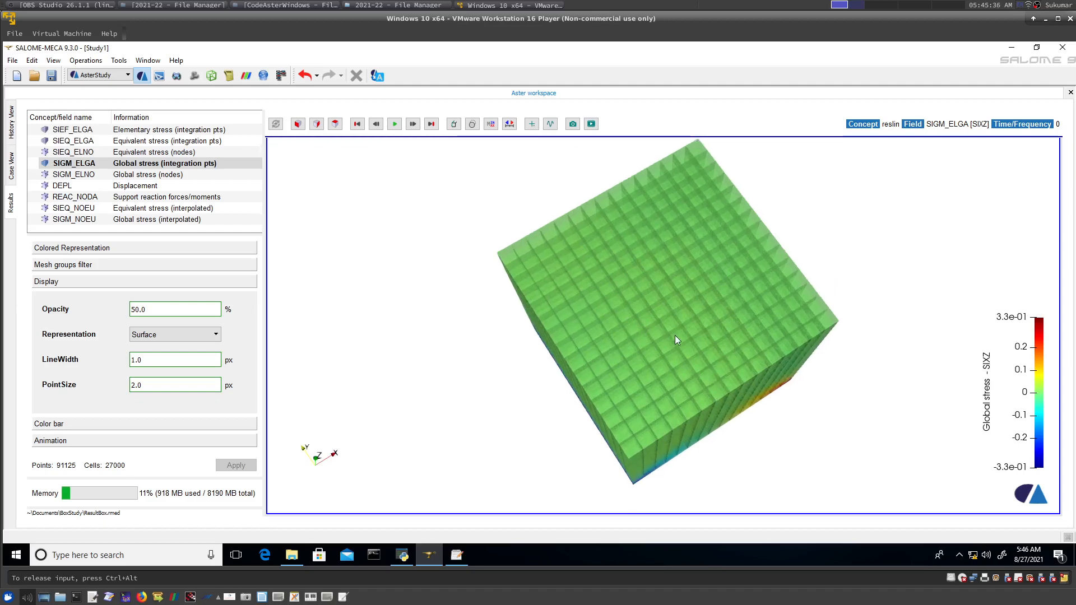
right_drag(708, 347, 596, 228)
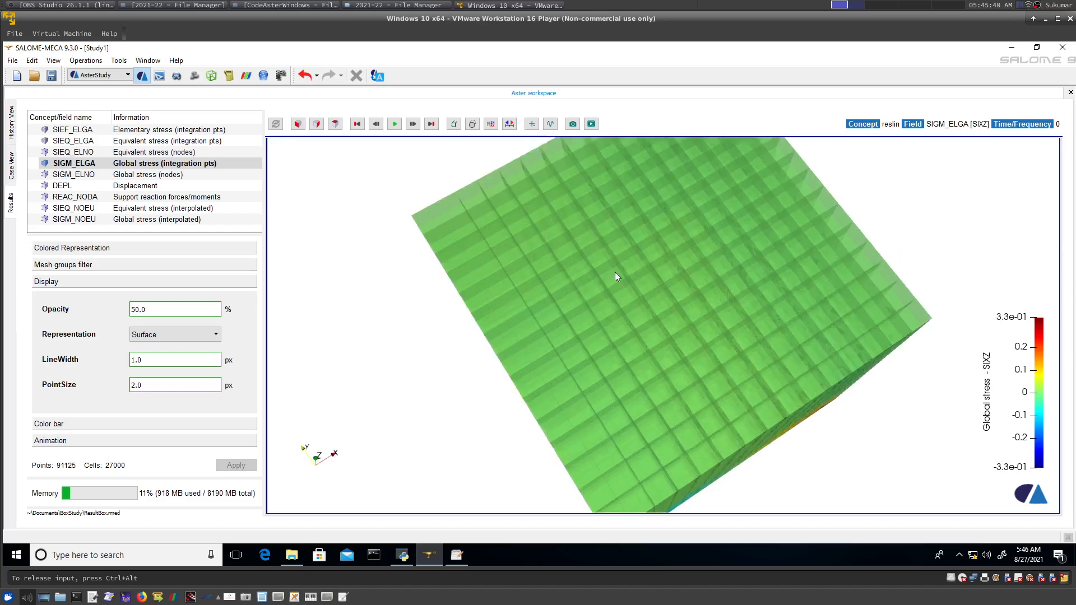
drag(614, 271, 616, 276)
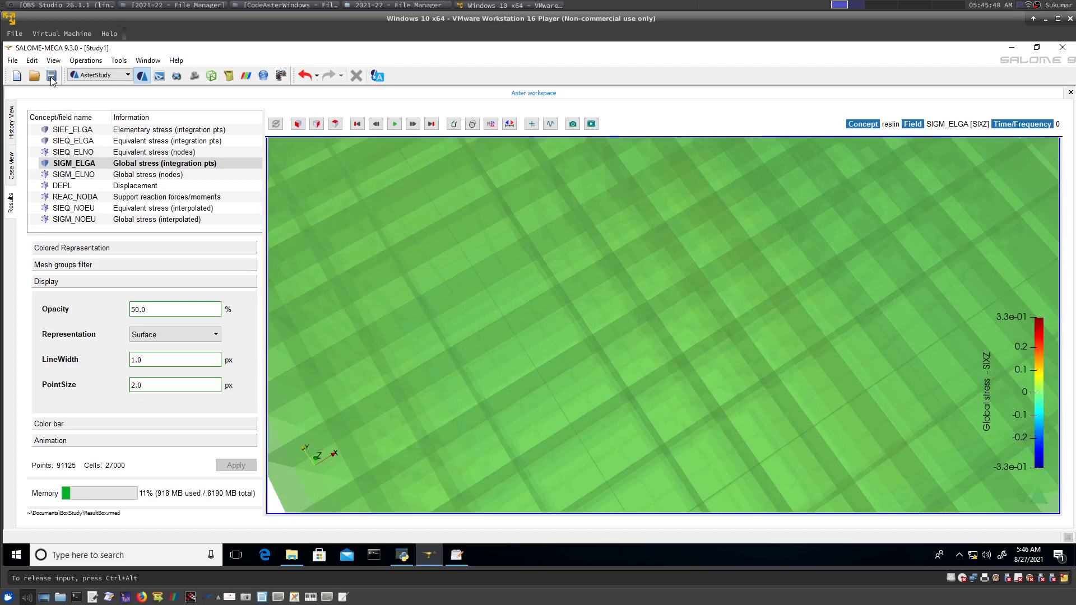
scroll(548, 256, up, 3)
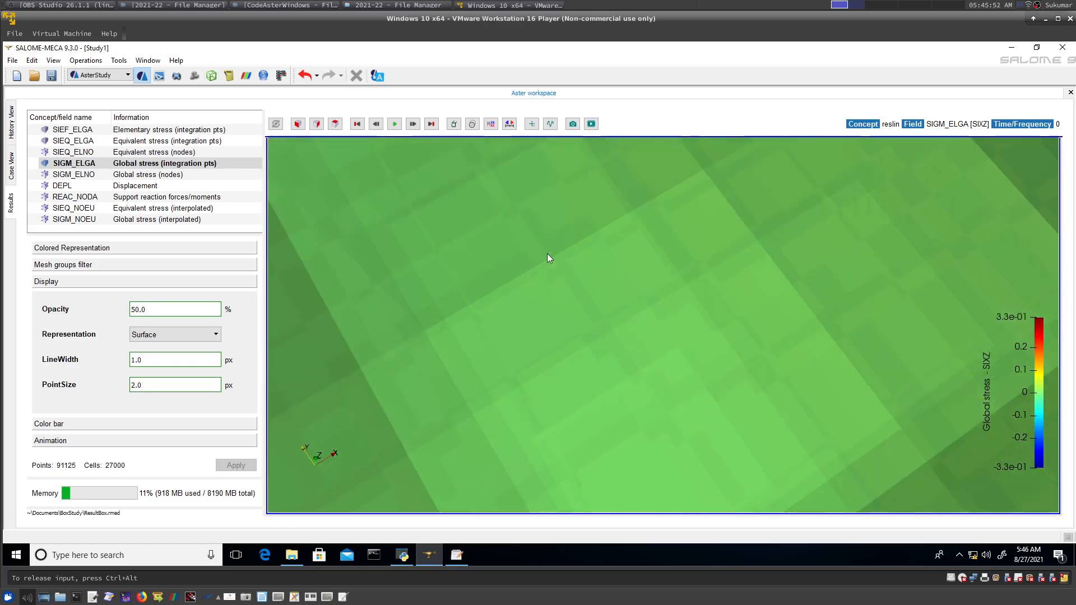
scroll(547, 253, down, 5)
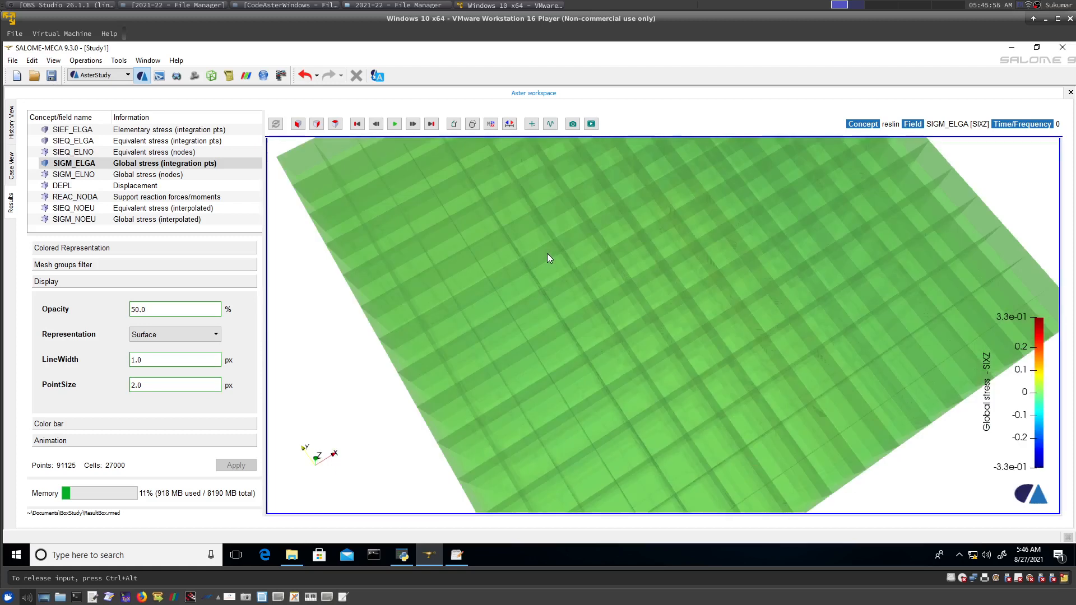
scroll(548, 254, up, 5)
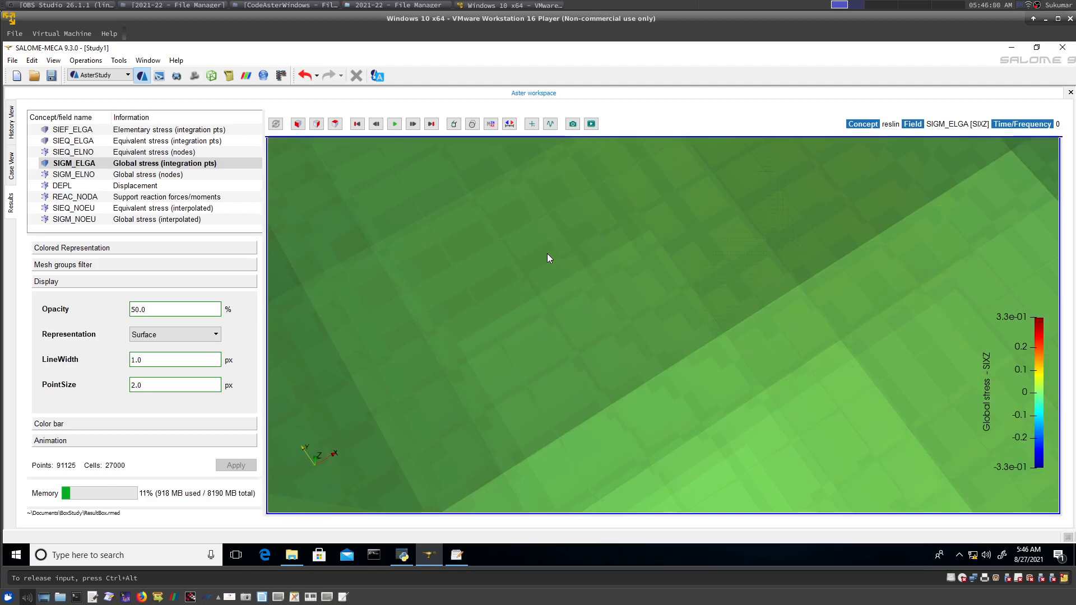
scroll(546, 256, down, 5)
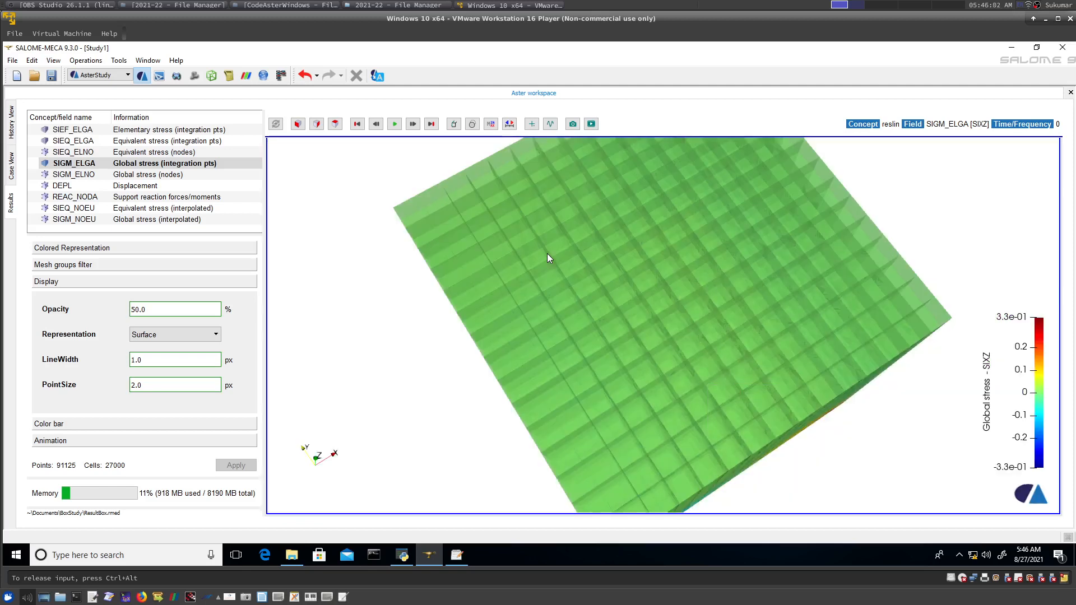